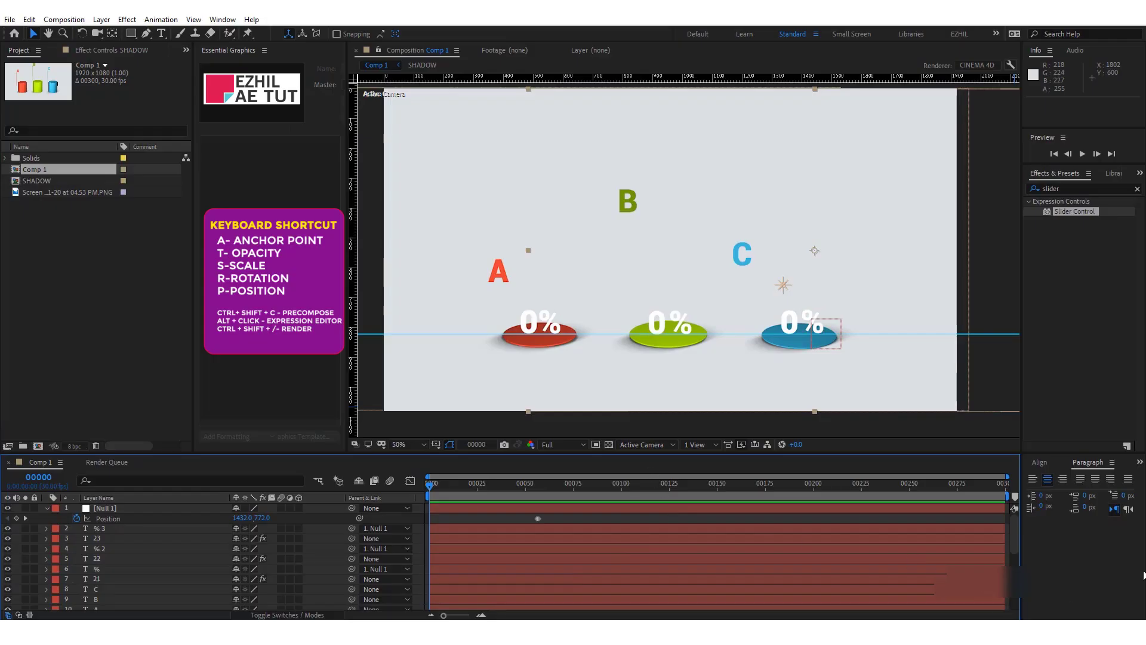
- Play back the finished Comp 1 chart of growing red, green and blue cylinder bars
key("space")
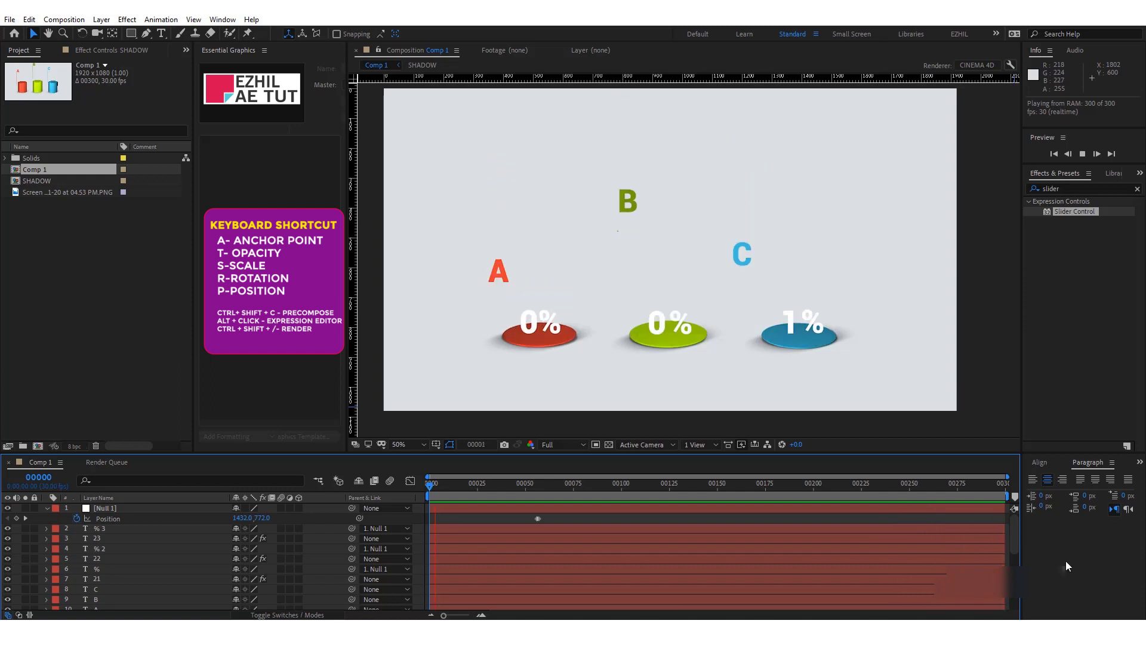
- Stop playback and create a 1920-wide, 300-frame composition named SHAPE LAYER
left_click(922, 484)
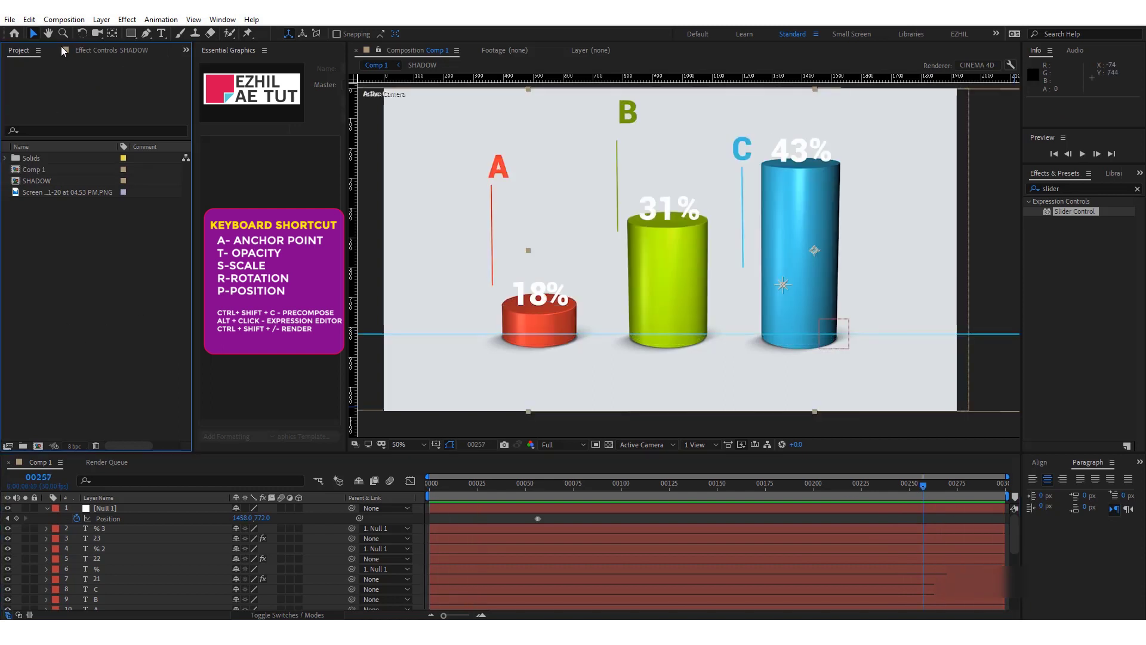
left_click(64, 19)
left_click(67, 34)
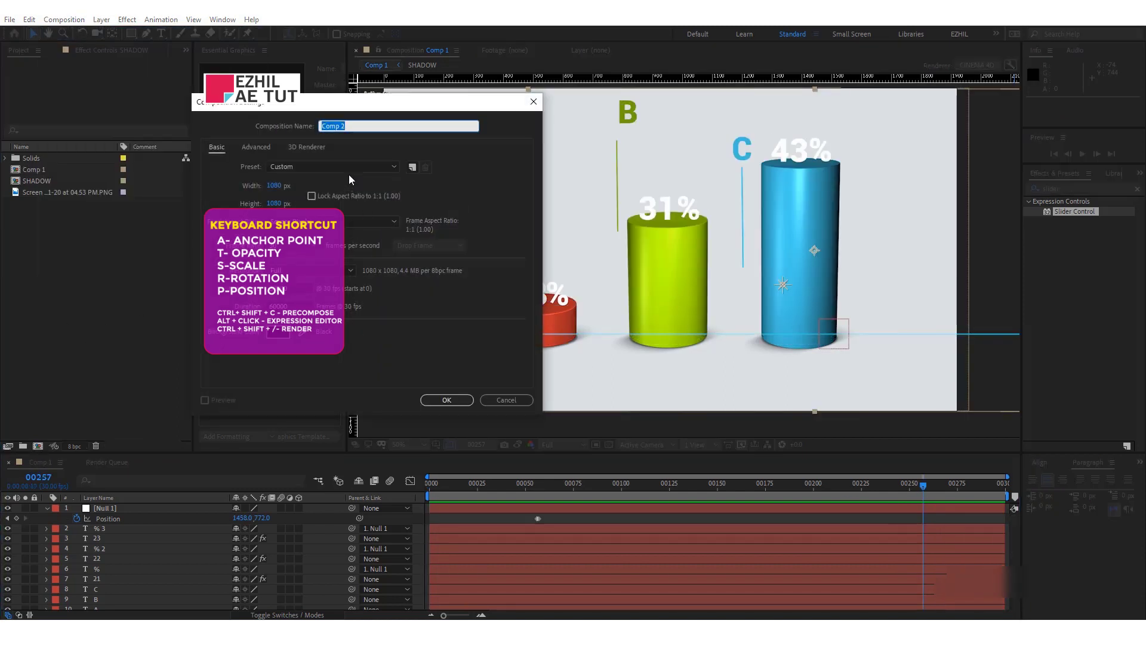
type("SHAPE LAYE")
type("R")
left_click(271, 184)
type("1")
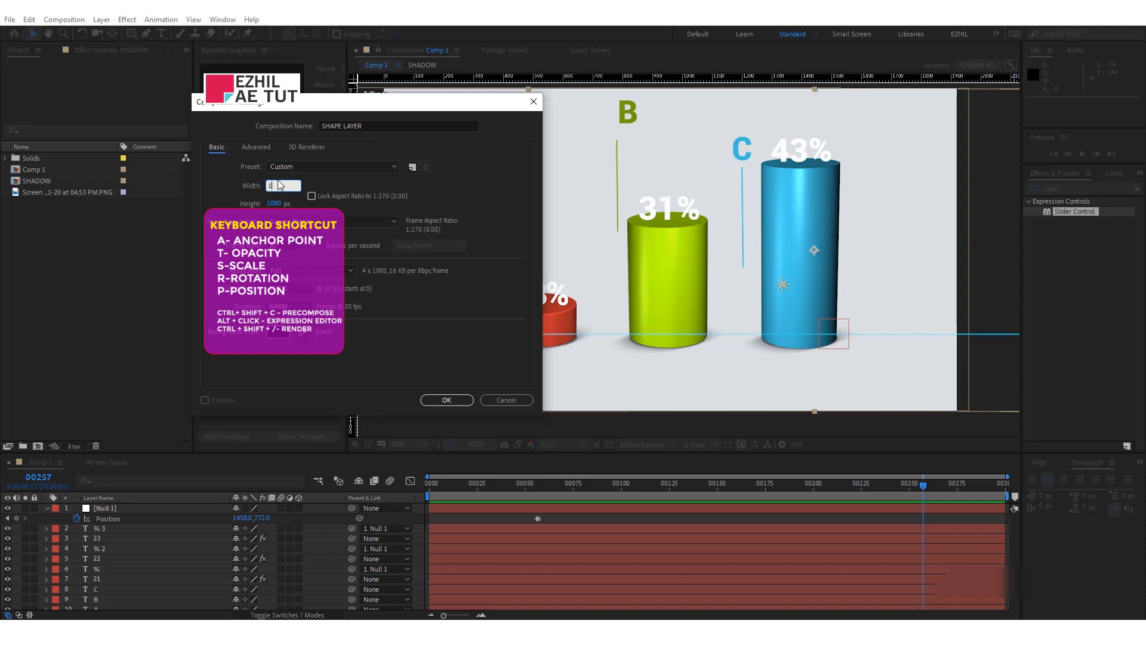
type("920")
left_click(390, 343)
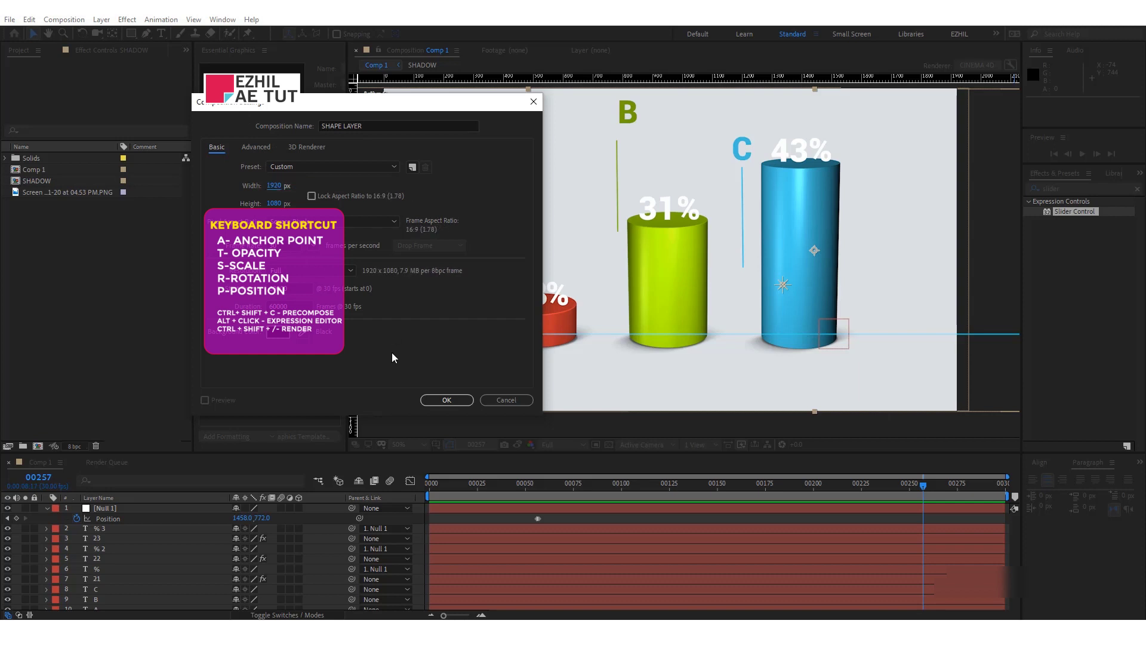
left_click(278, 306)
type("300")
left_click(441, 401)
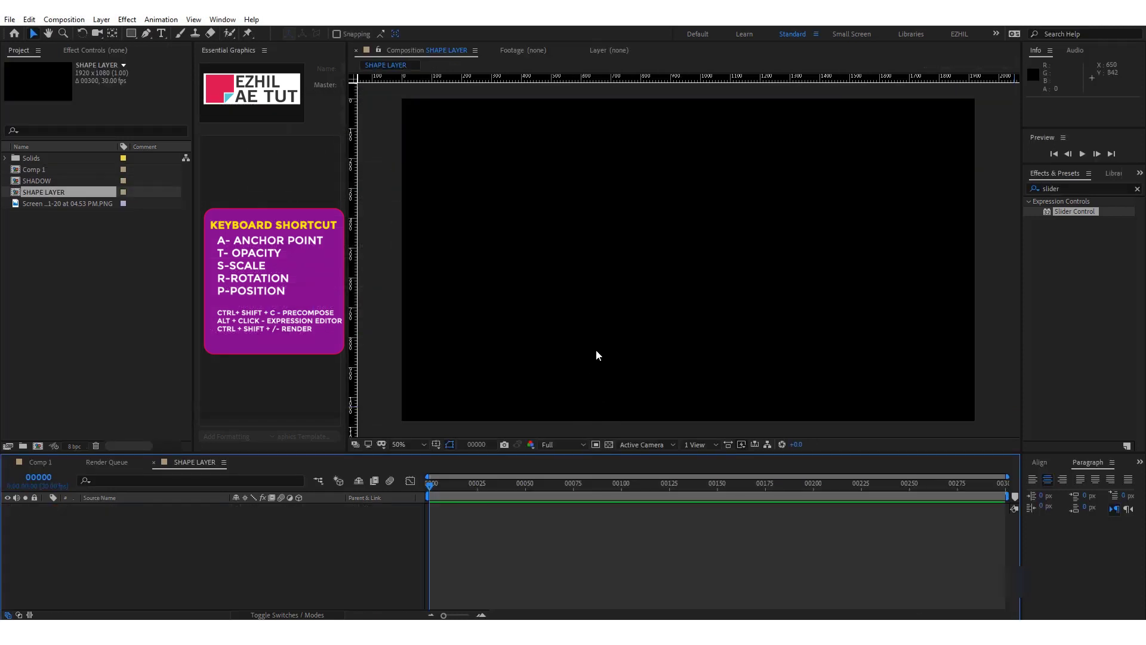
- Draw a red circle with the Ellipse tool in the SHAPE LAYER composition
left_click(192, 455)
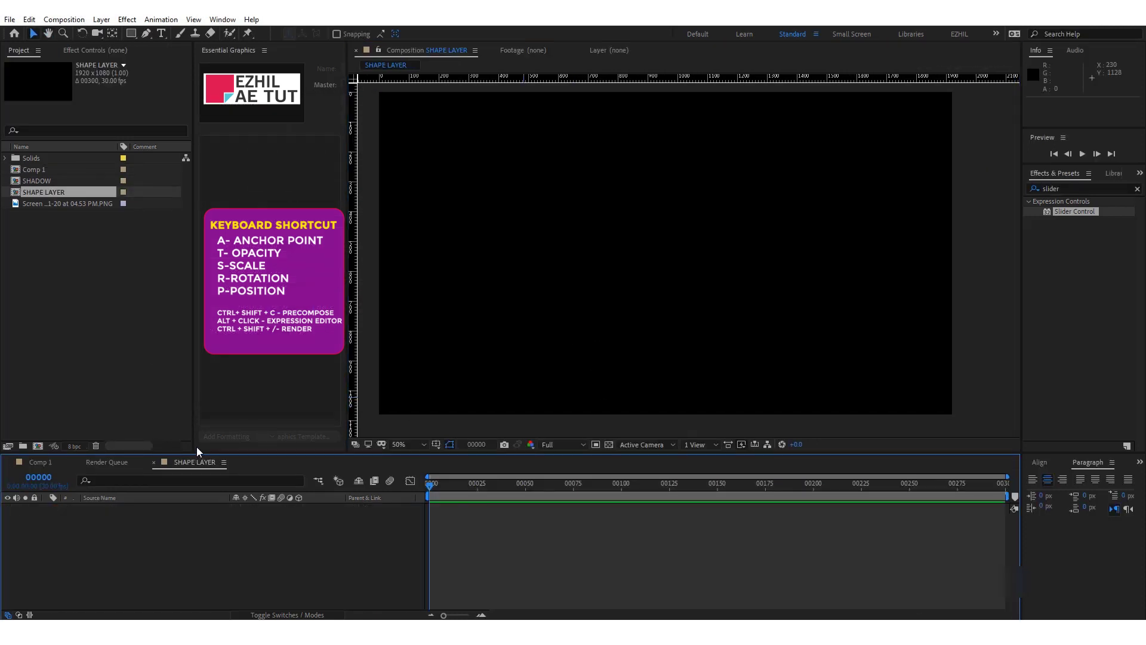
left_click(131, 34)
left_click(160, 59)
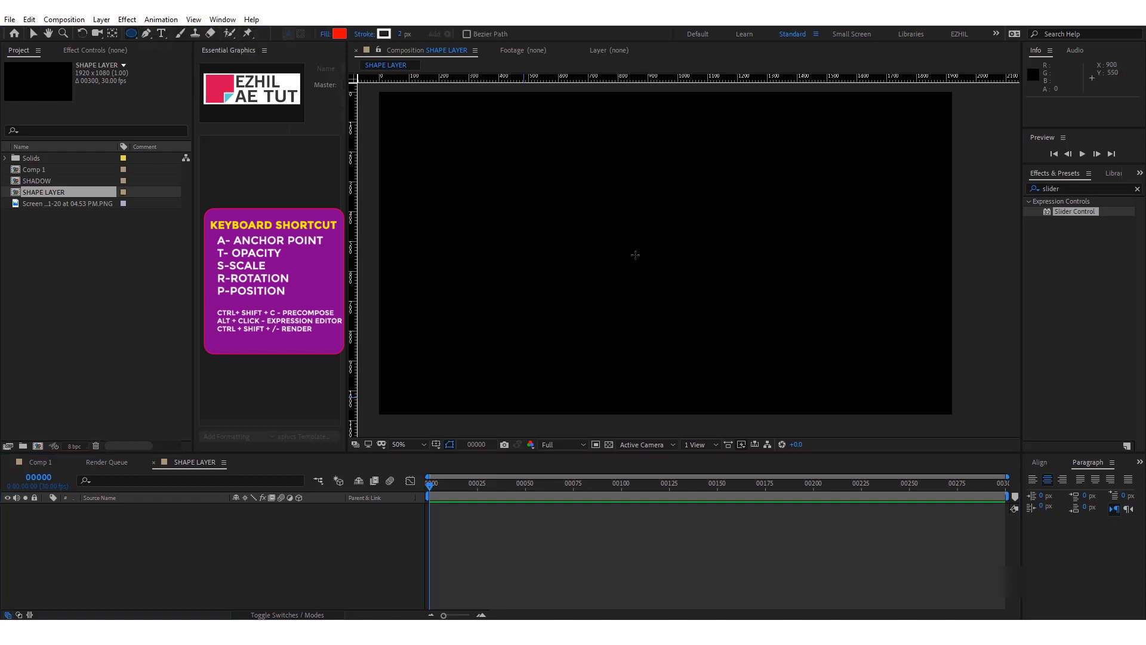
left_click_drag(608, 232, 684, 309)
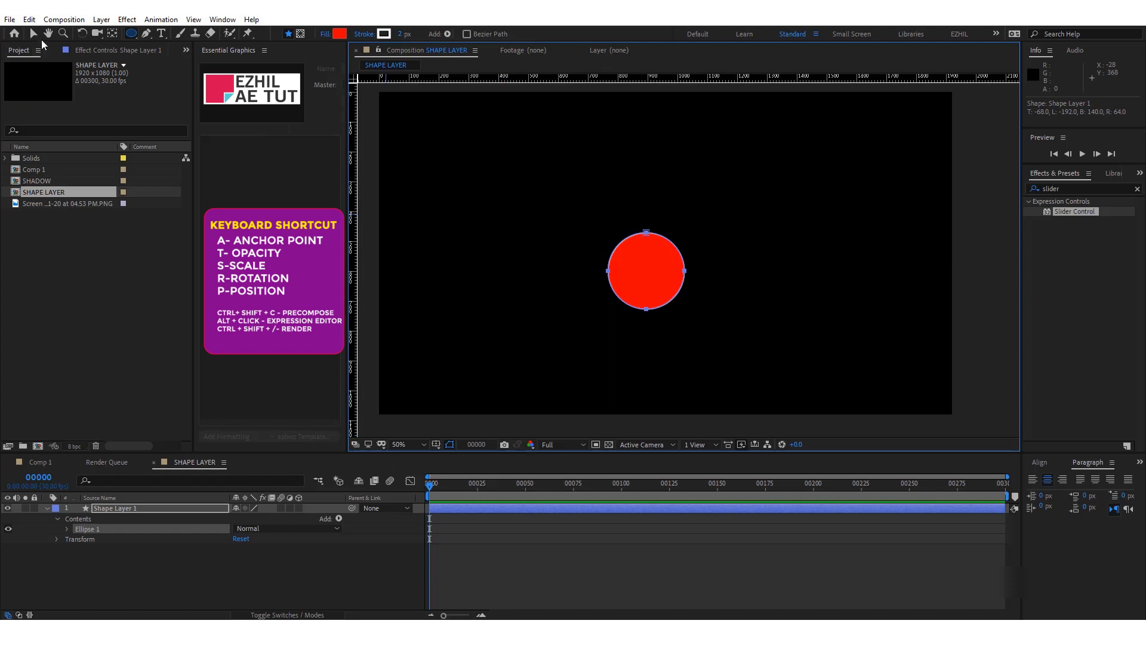
- Reposition the circle and turn on its 3D layer switch
left_click(33, 33)
left_click(632, 238)
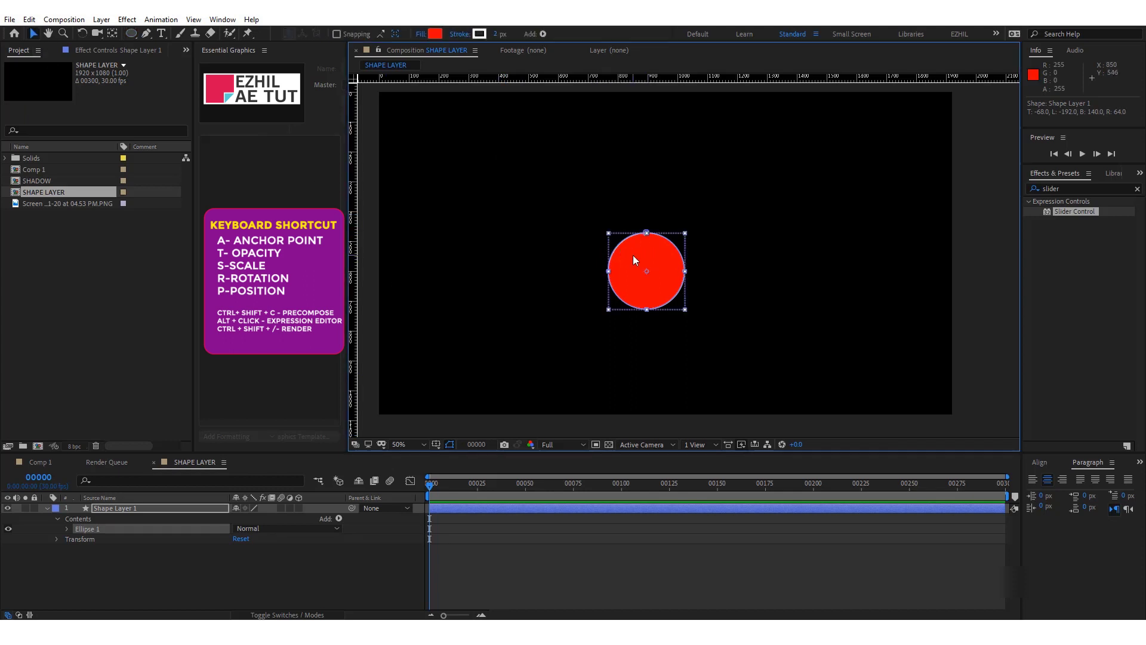
mouse_move(633, 255)
left_mouse_down()
mouse_move(627, 224)
mouse_move(643, 269)
left_mouse_up()
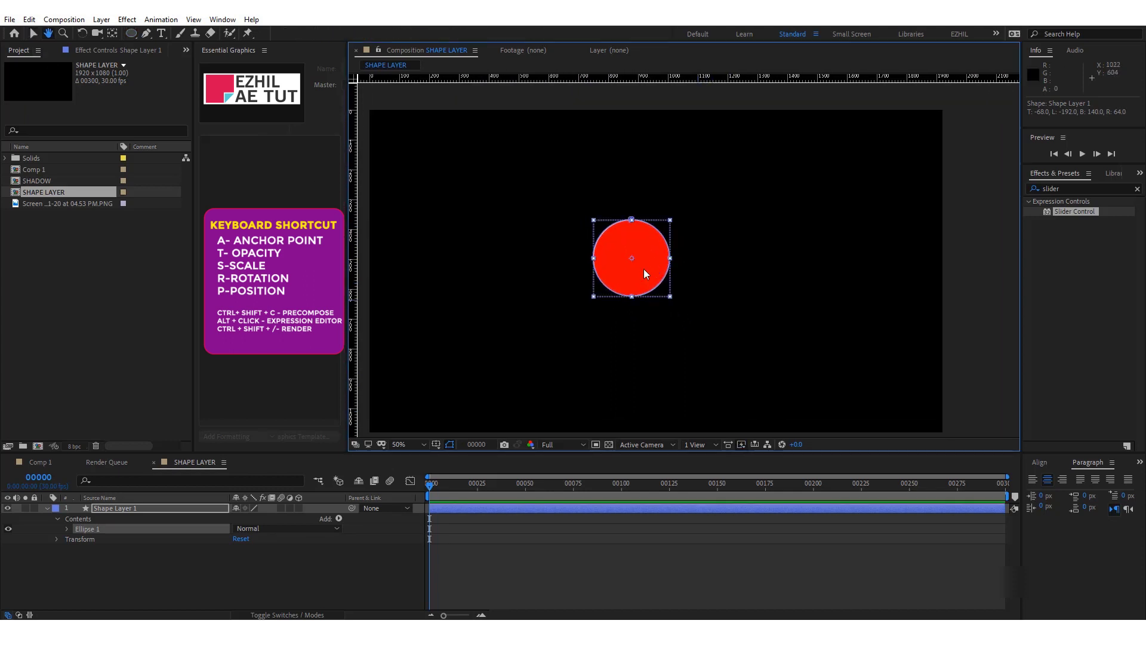
left_click(324, 507)
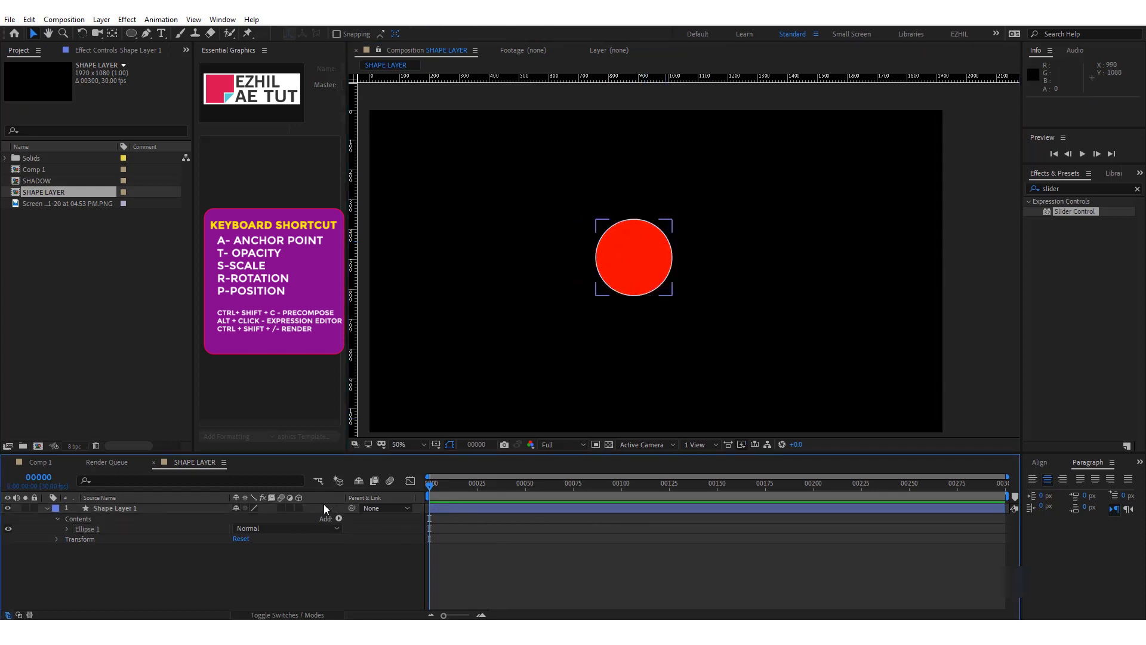
left_click(298, 507)
- Keep CINEMA 4D as the composition's 3D renderer after briefly trying Classic 3D
left_click(977, 65)
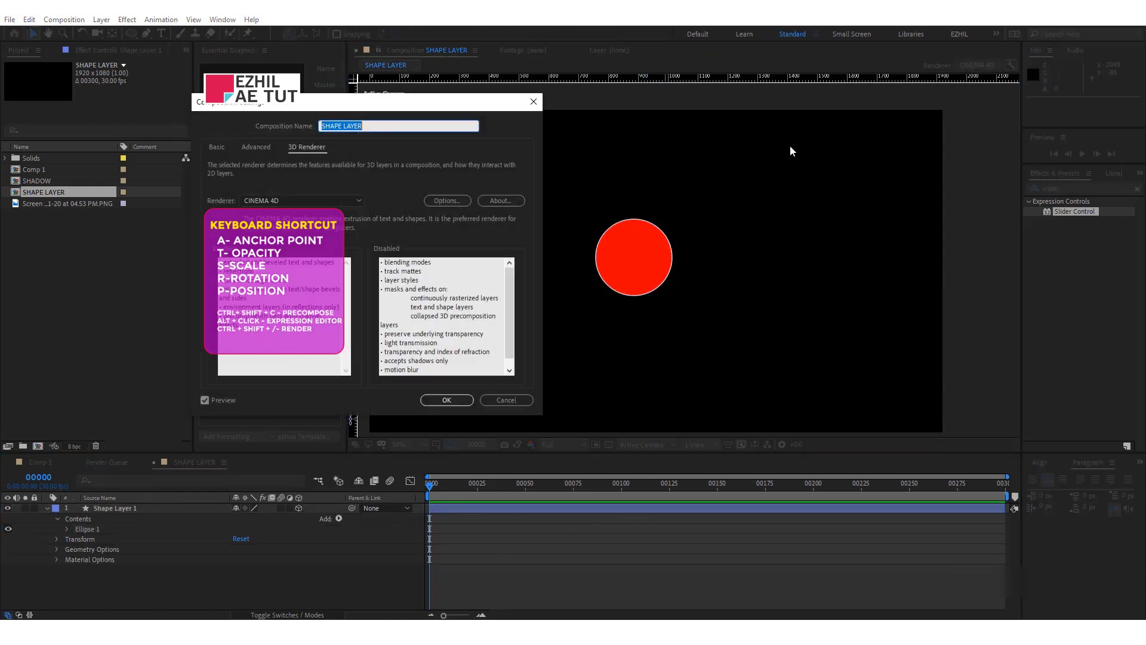
left_click(337, 201)
left_click(268, 213)
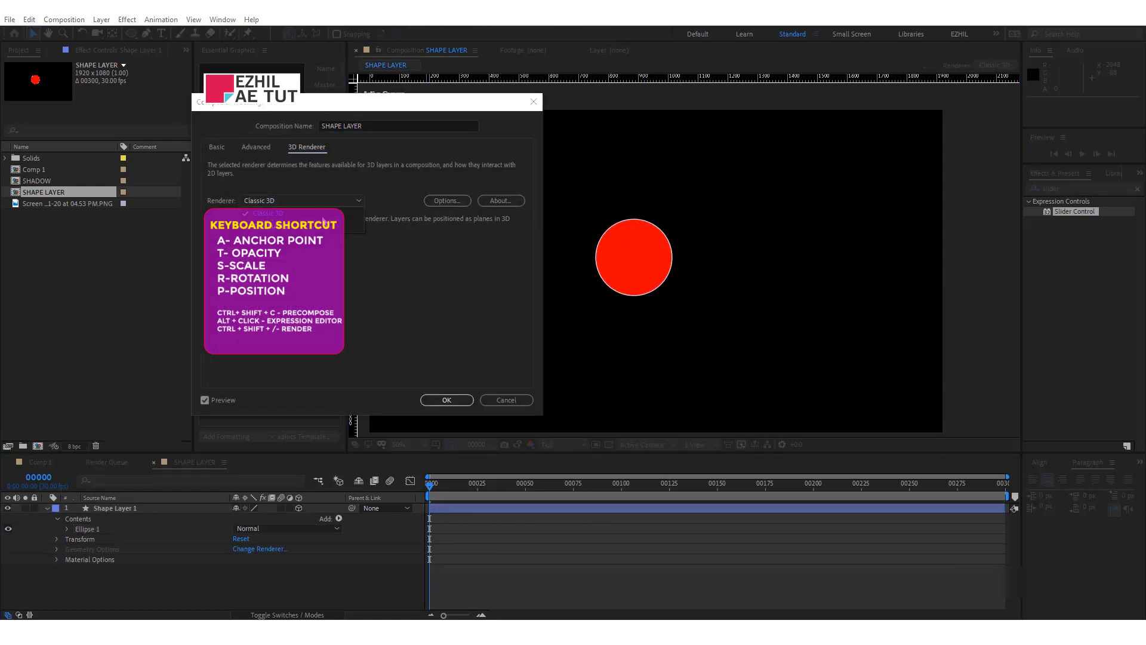
left_click(283, 228)
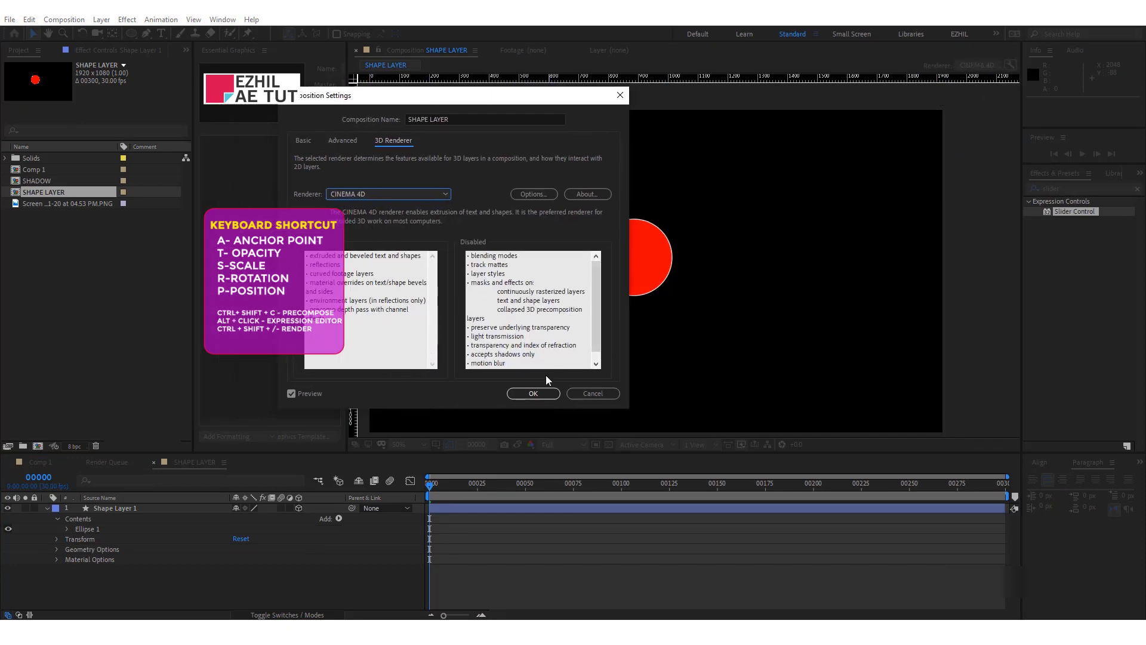
left_click(533, 393)
left_click(976, 65)
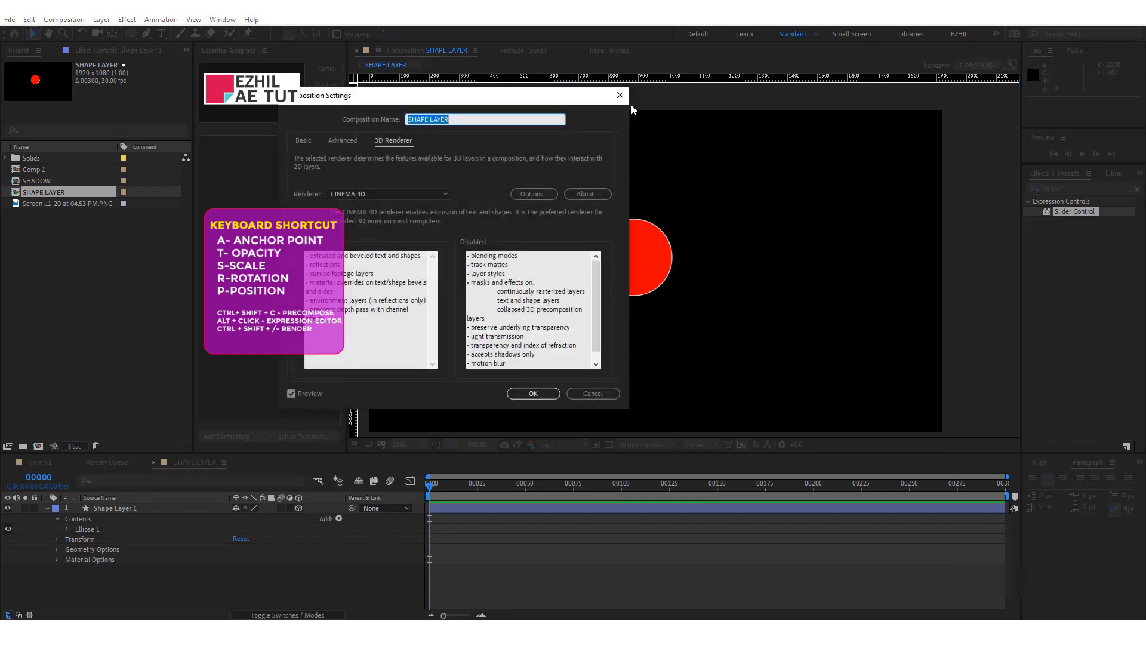
left_click(537, 393)
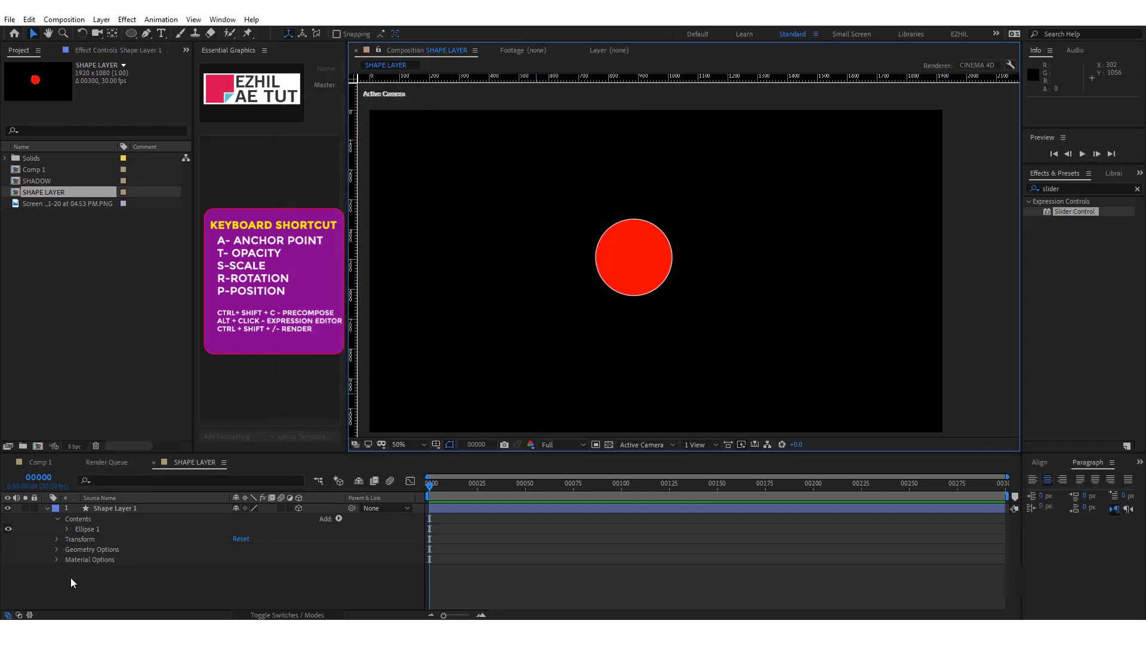
- Hide the circle's white stroke and look through its Material Options
left_click(67, 529)
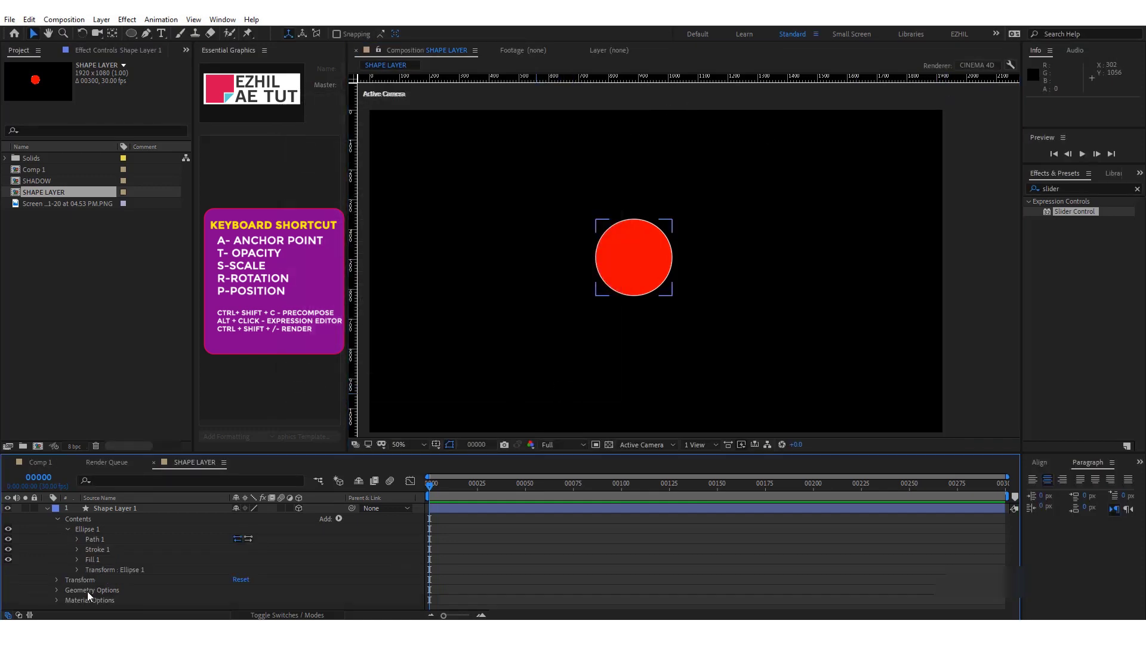
left_click(8, 550)
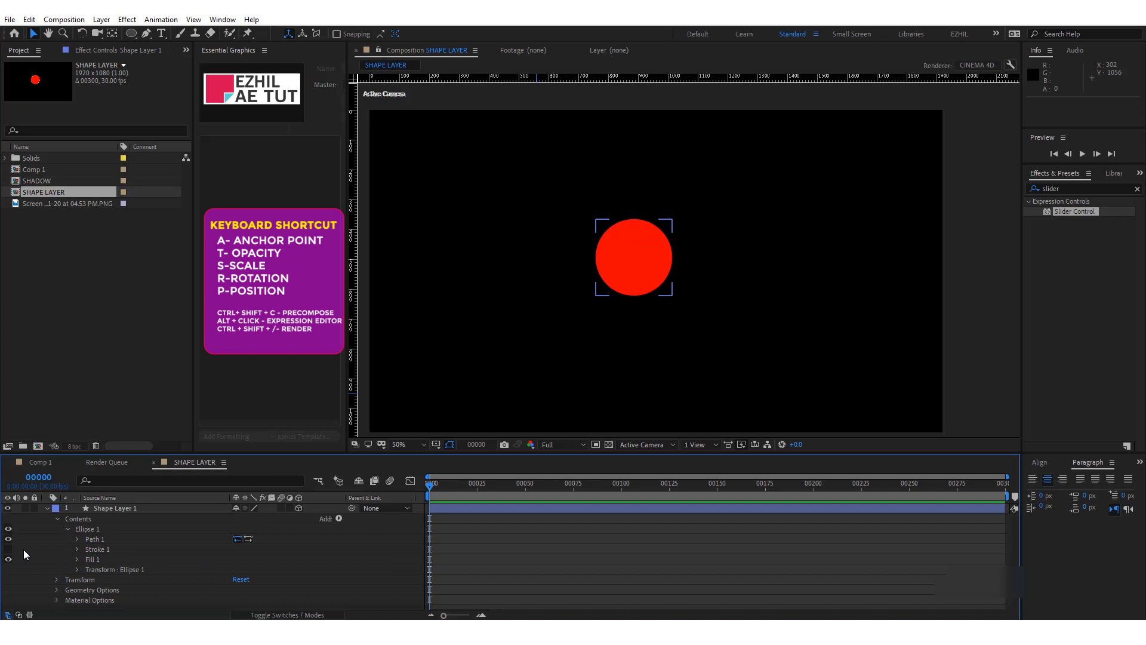
left_click(77, 570)
left_click(77, 570)
left_click(57, 599)
scroll(182, 568, "down", 3)
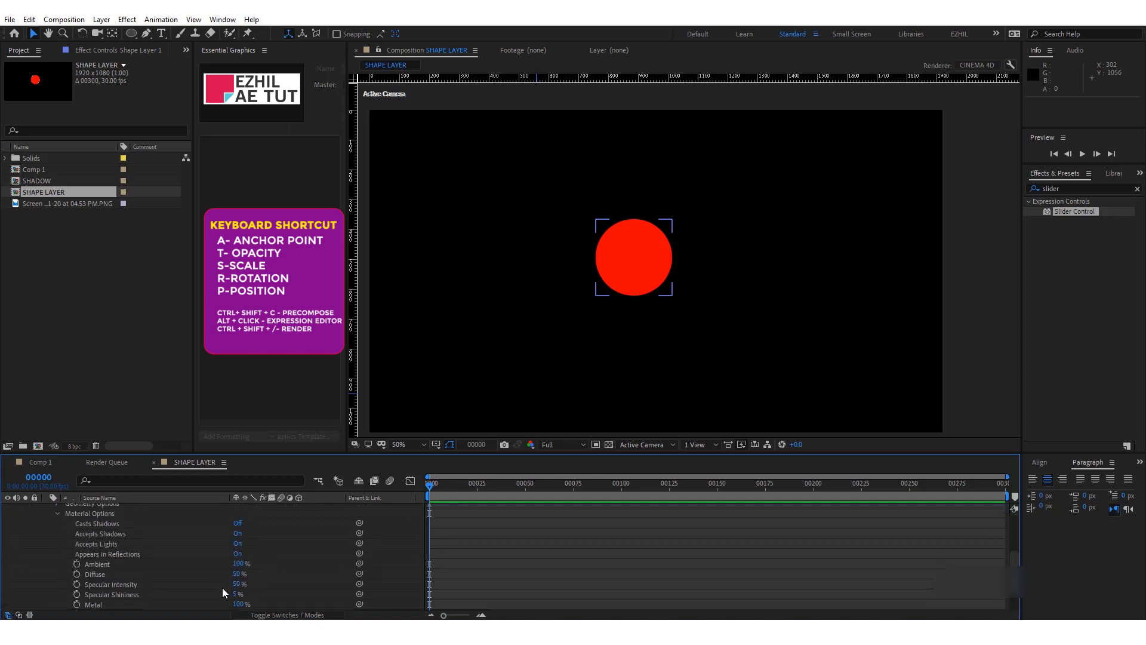
scroll(253, 571, "down", 1)
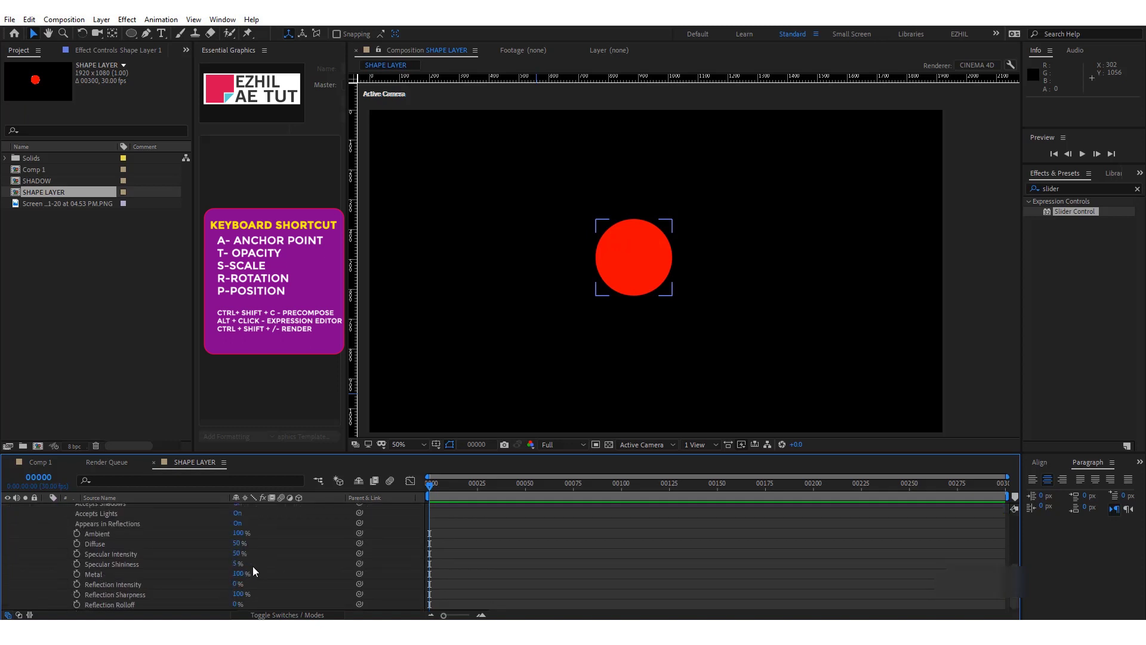
scroll(253, 566, "up", 1)
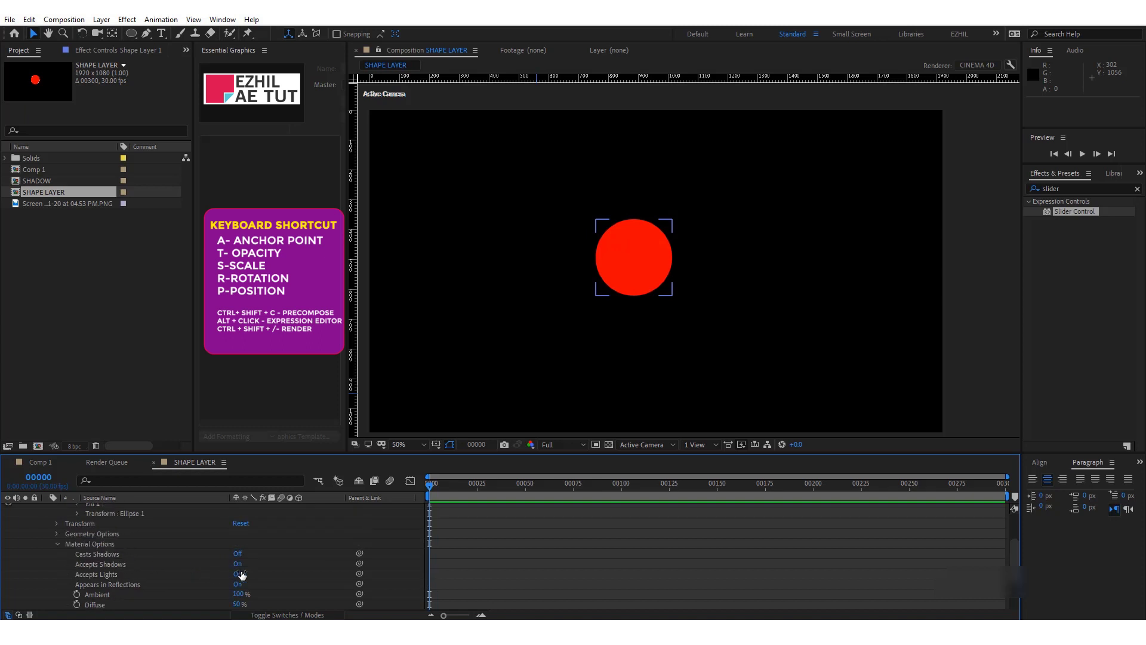
scroll(67, 563, "up", 2)
left_click(56, 574)
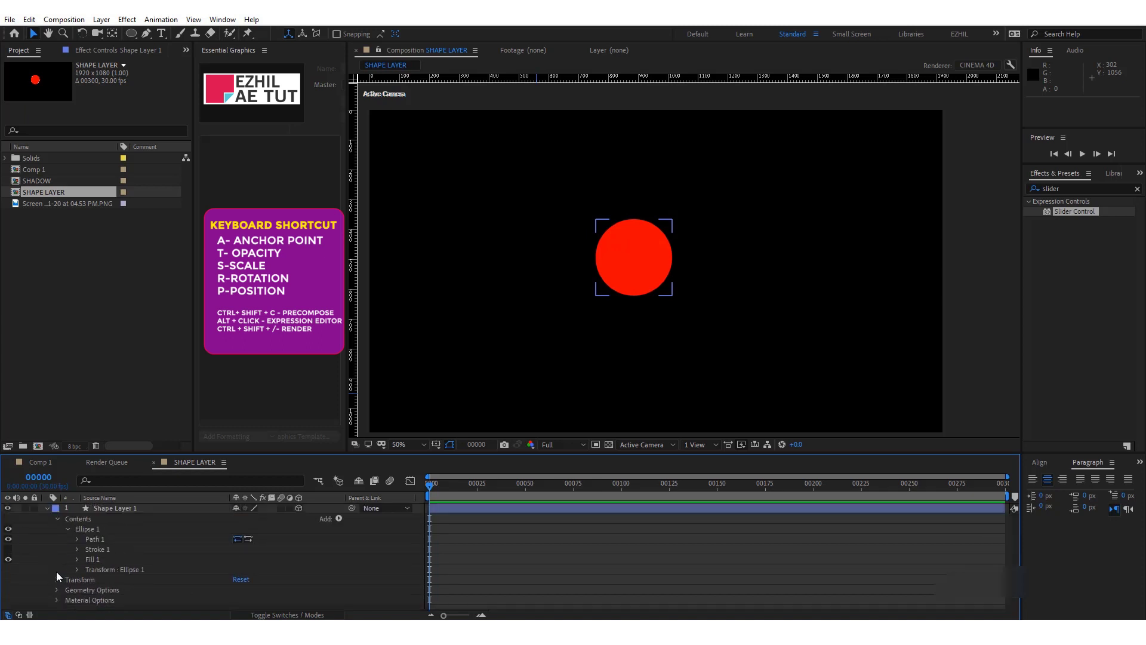
- Give the circle a Convex bevel with a Bevel Depth of 3.5
left_click(56, 591)
left_click(256, 562)
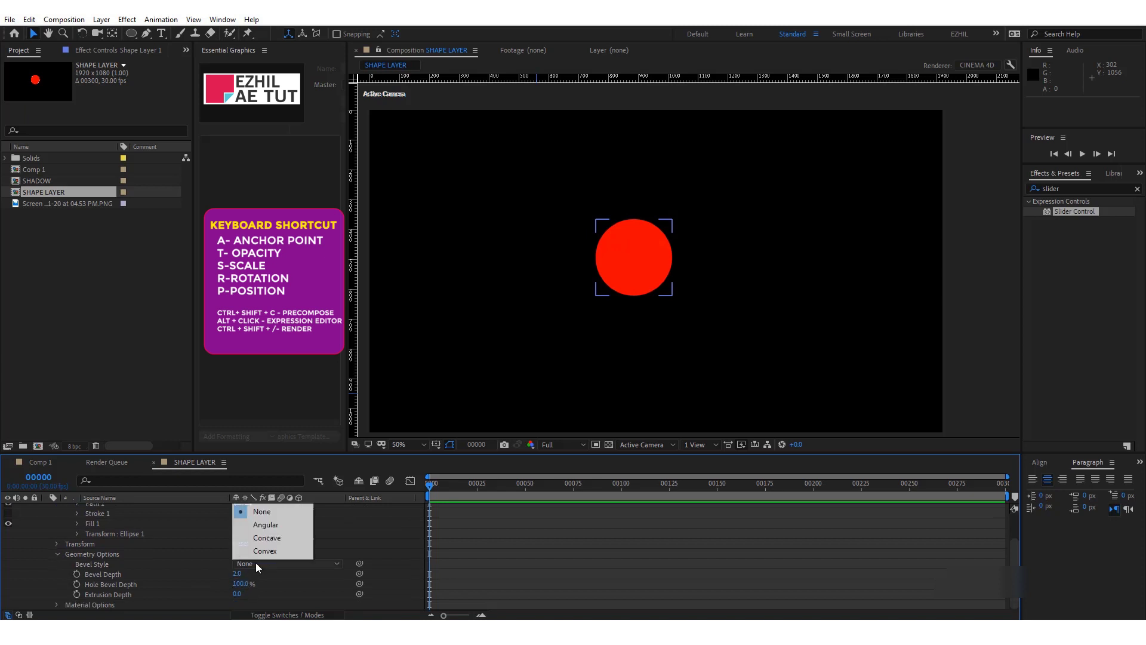
left_click(257, 550)
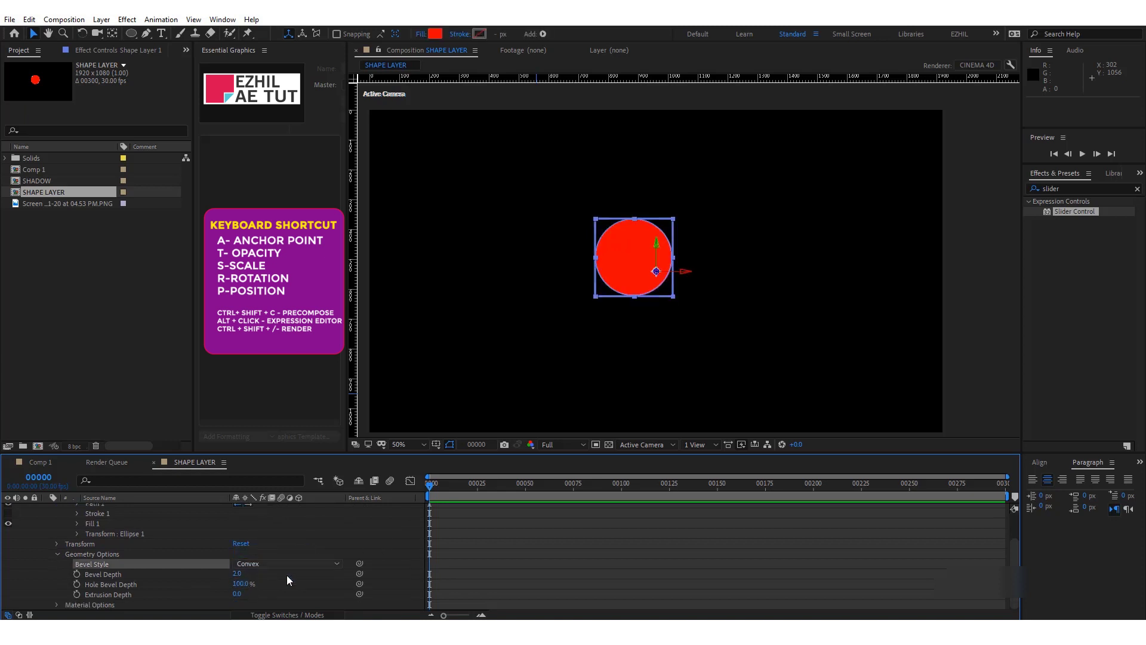
left_click(237, 573)
type("3")
key("Return")
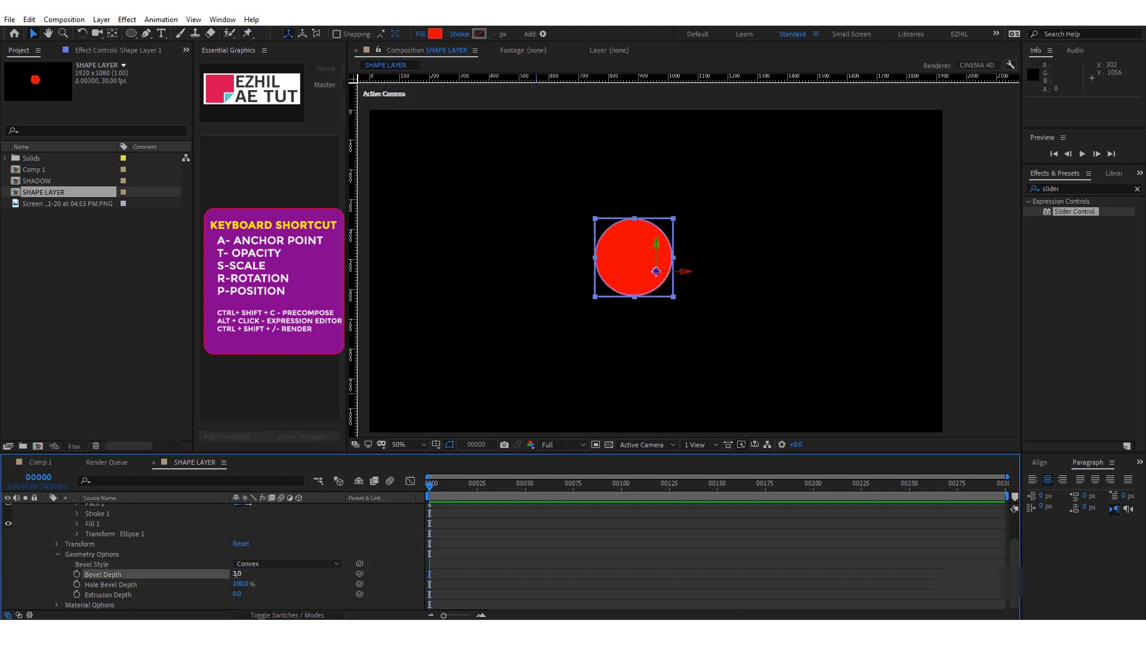
left_click(237, 573)
type(".5")
key("Return")
- Extrude the circle into a cylinder with 150 Extrusion Depth
left_click_drag(236, 599, 384, 585)
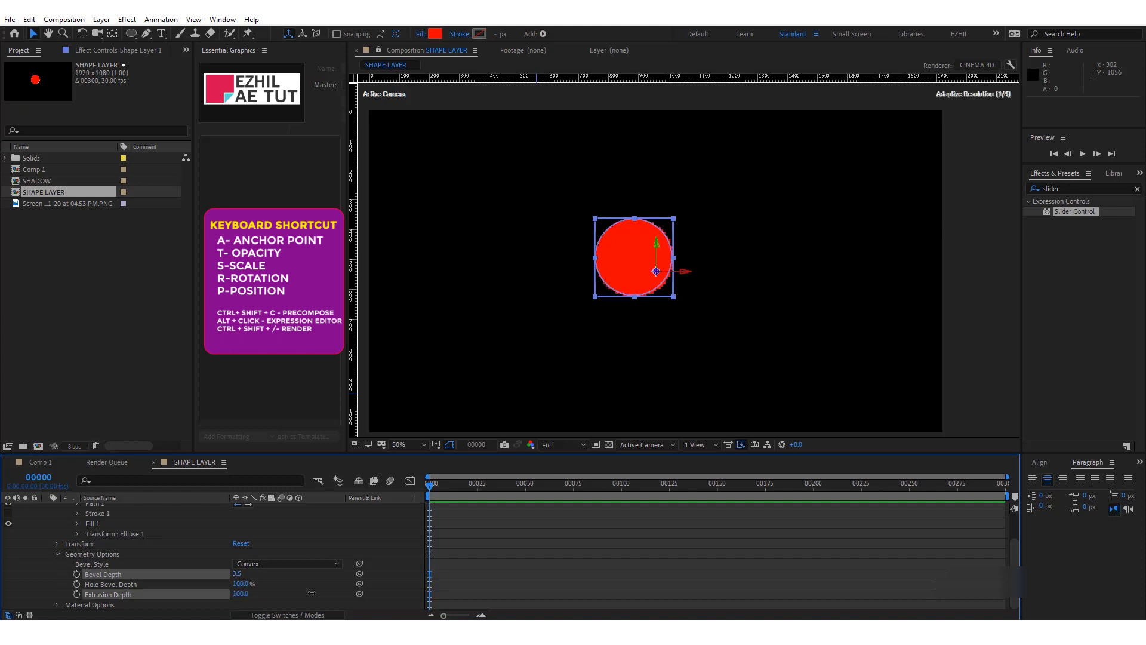
left_click(650, 574)
left_click(111, 510)
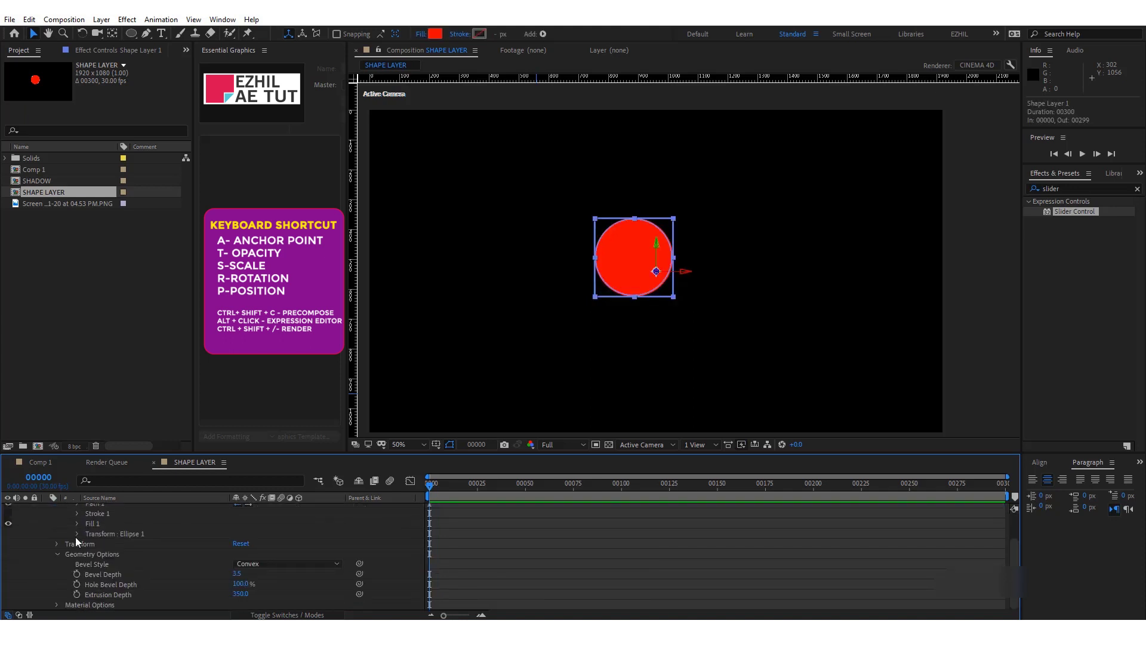
- Rotate the circle about 93° on X so it stands as a cylinder
left_click(56, 544)
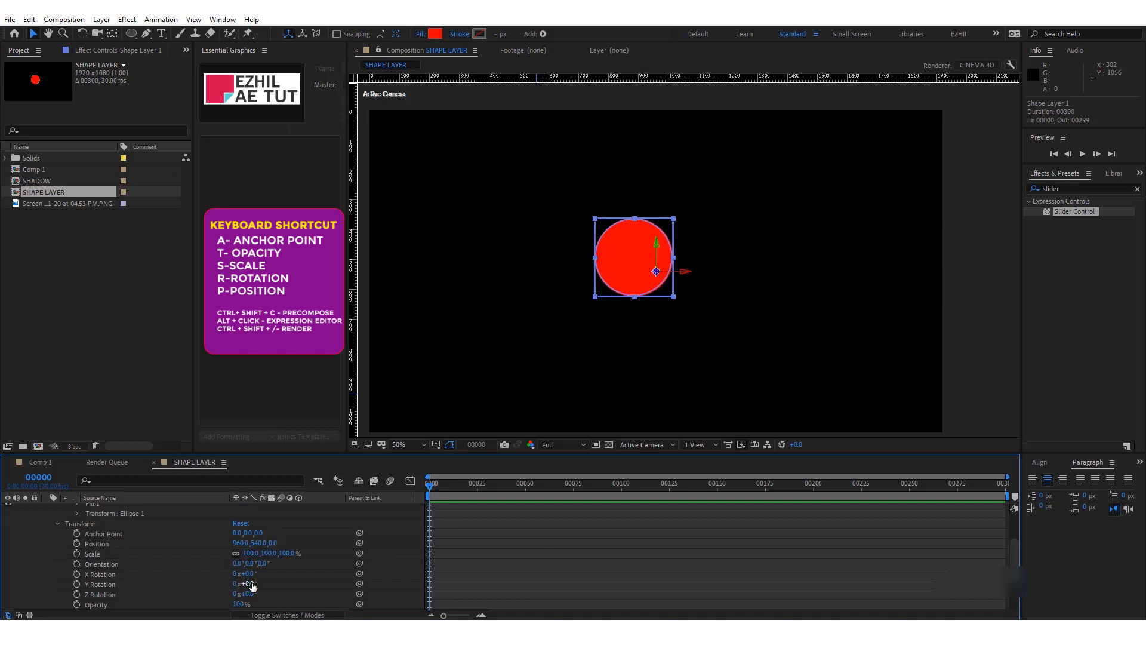
left_click_drag(246, 585, 256, 585)
key("ctrl+z")
left_click(248, 584)
key("Return")
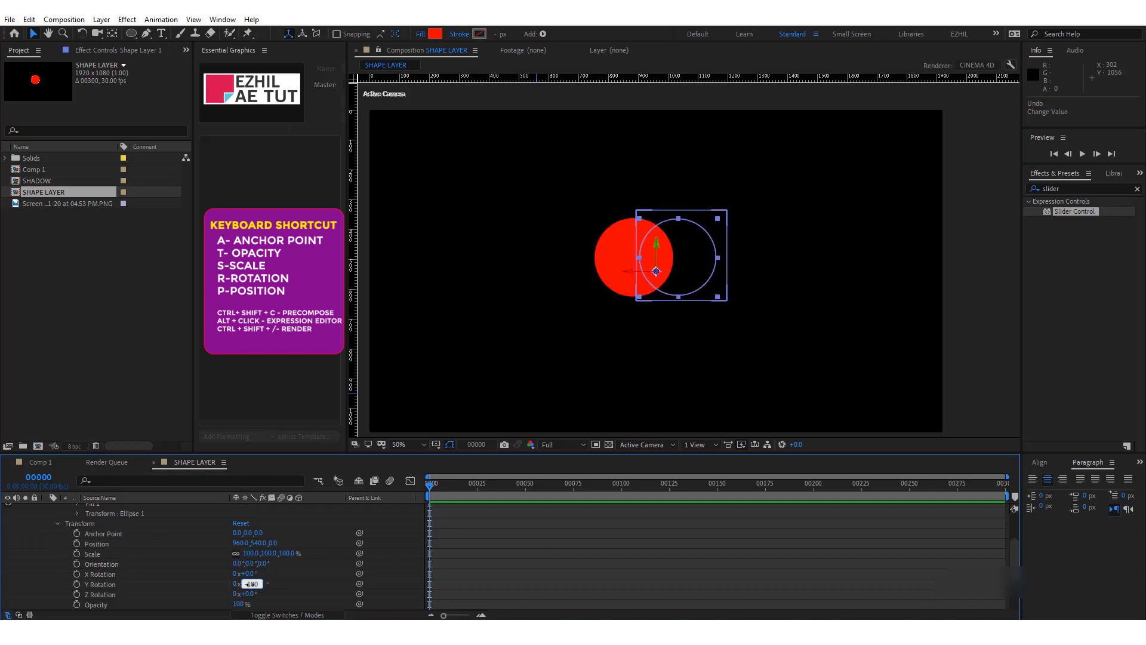
left_click_drag(249, 573, 303, 572)
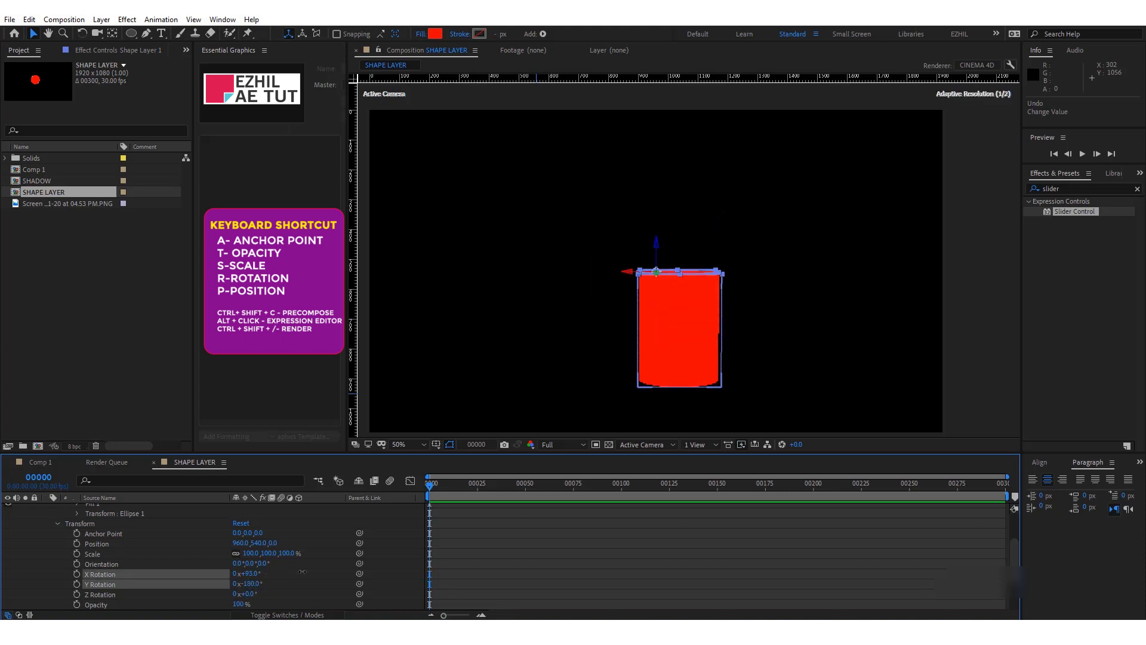
- Drag the cylinder in the Composition viewer to centre it
left_click(665, 420)
scroll(110, 540, "up", 2)
scroll(109, 536, "up", 2)
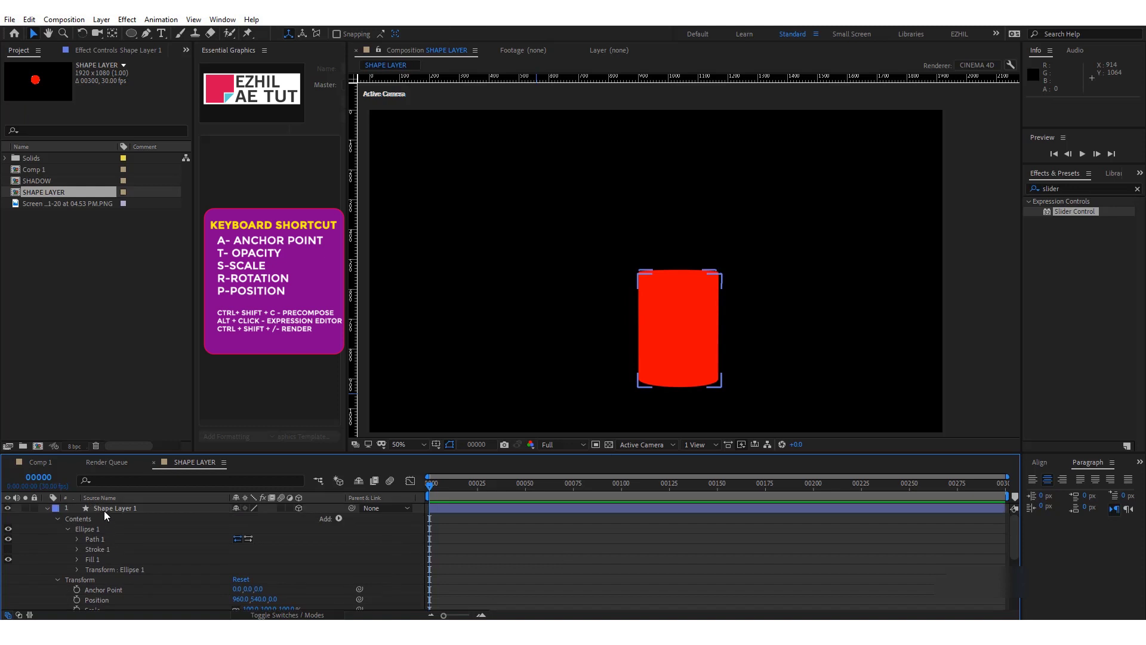
left_click(104, 508)
mouse_move(655, 255)
left_mouse_down()
mouse_move(655, 218)
mouse_move(599, 237)
left_mouse_up()
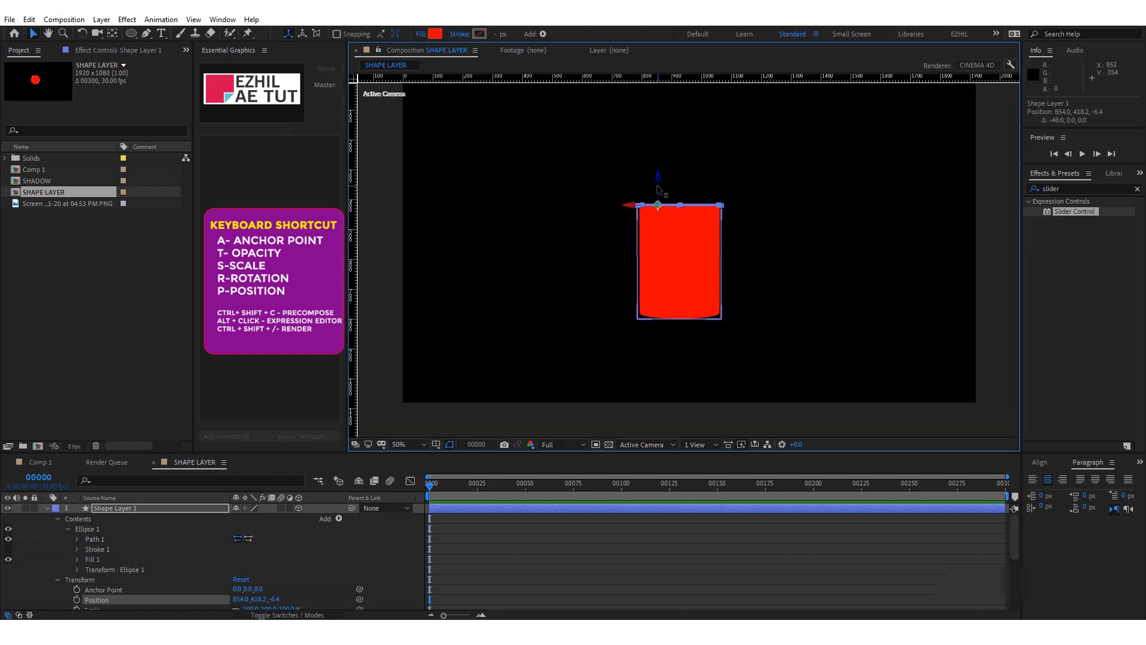
left_click_drag(660, 191, 647, 219)
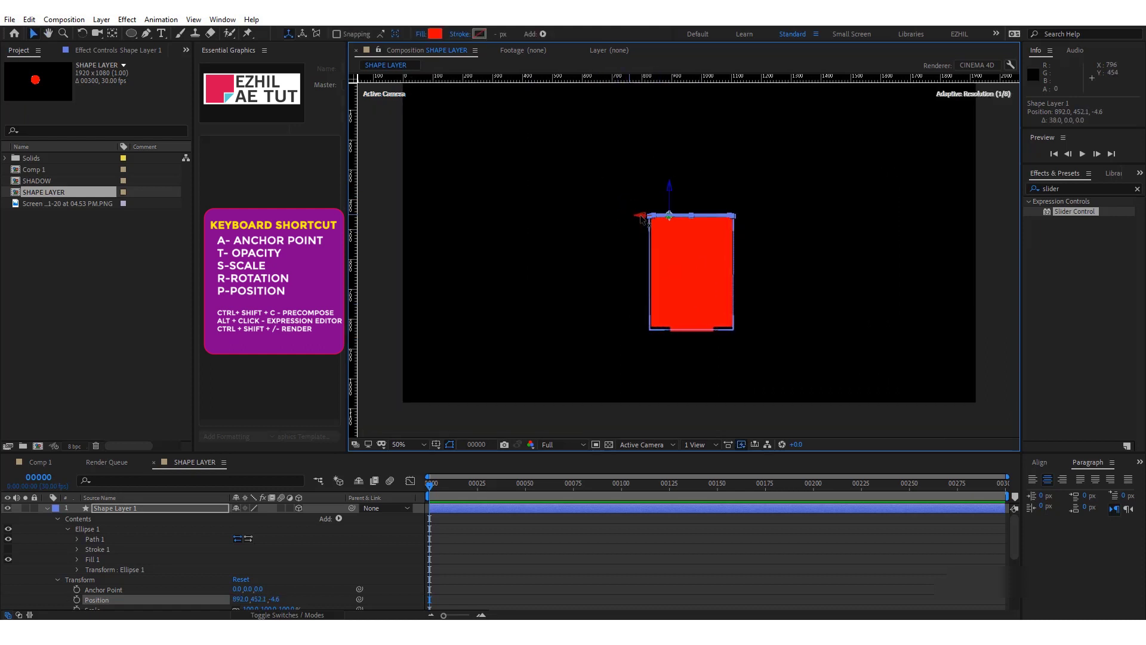
left_click(615, 542)
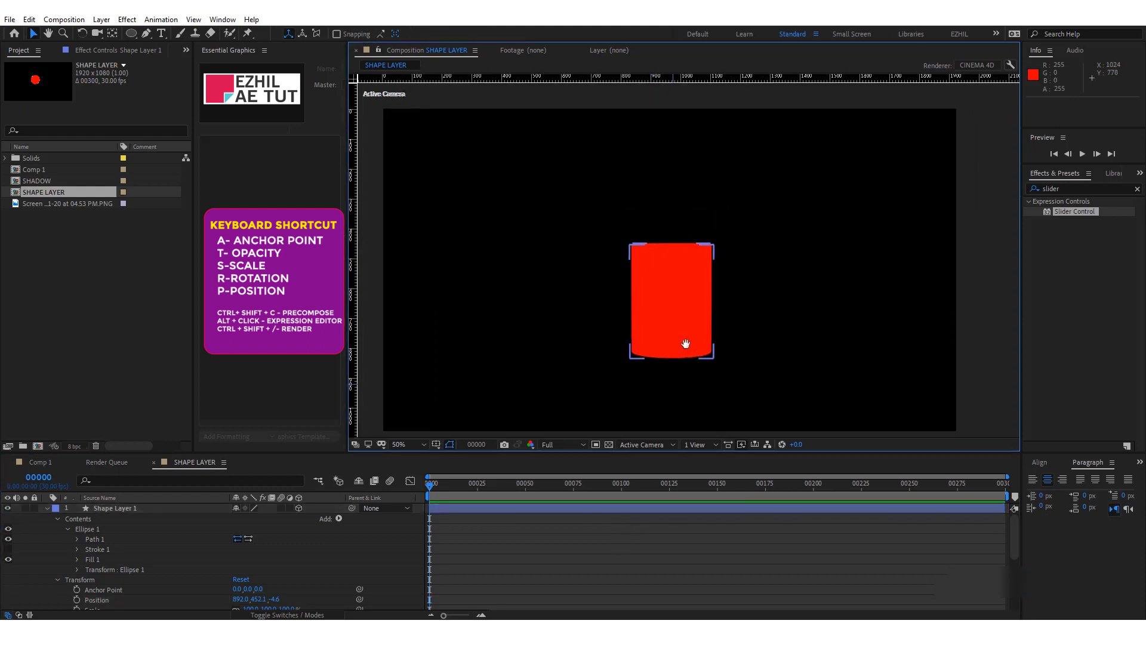
left_click(48, 508)
left_click(99, 509)
left_click(509, 542)
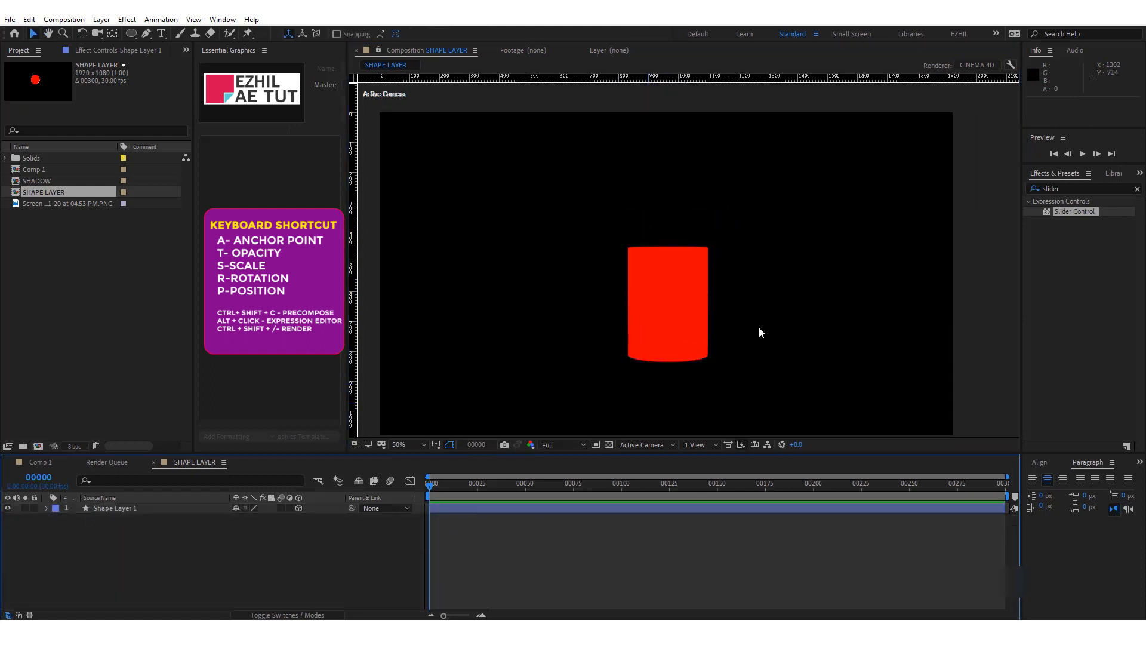
left_click(758, 325)
- Add a new pale solid and place it below Shape Layer 1
key("ctrl+y")
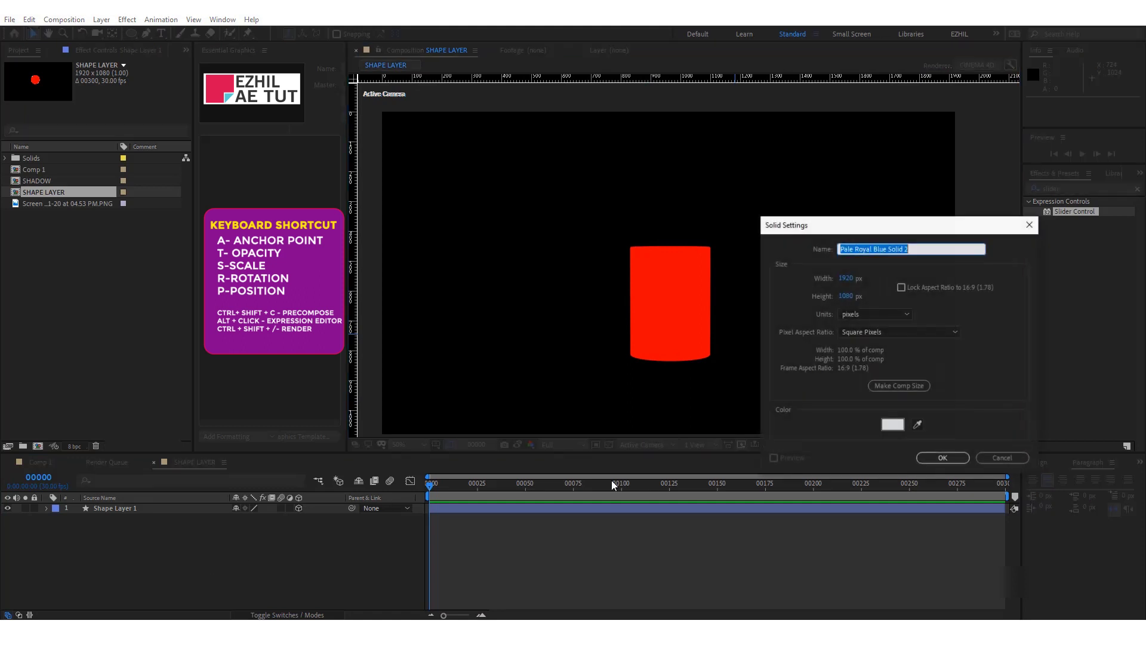
left_click(943, 460)
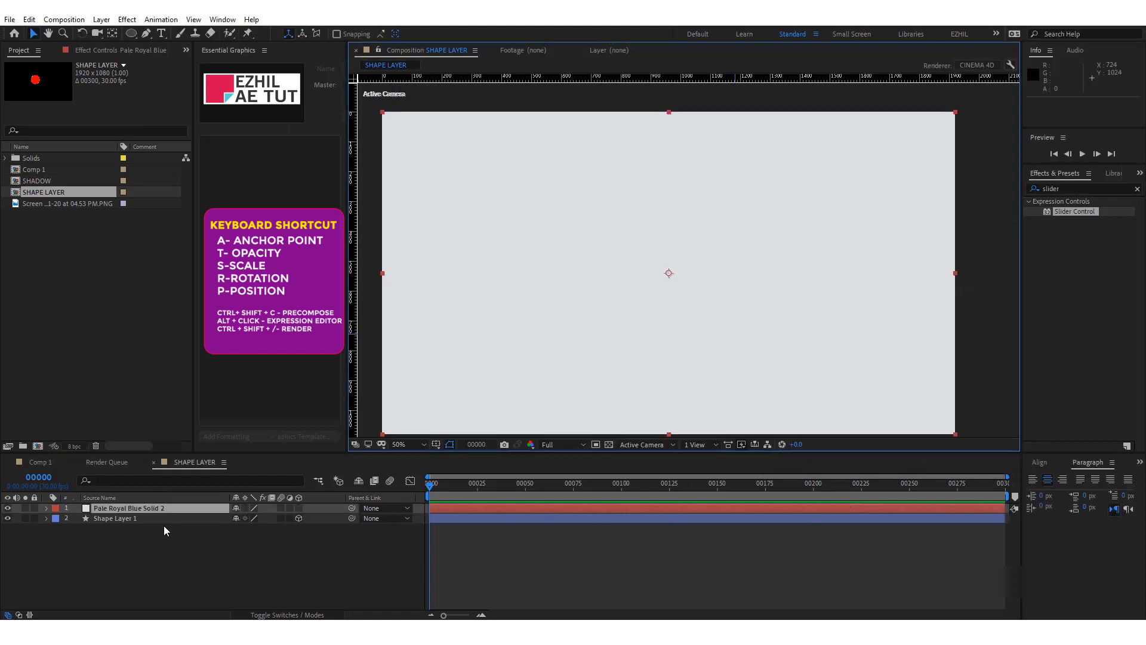
left_click_drag(164, 507, 137, 547)
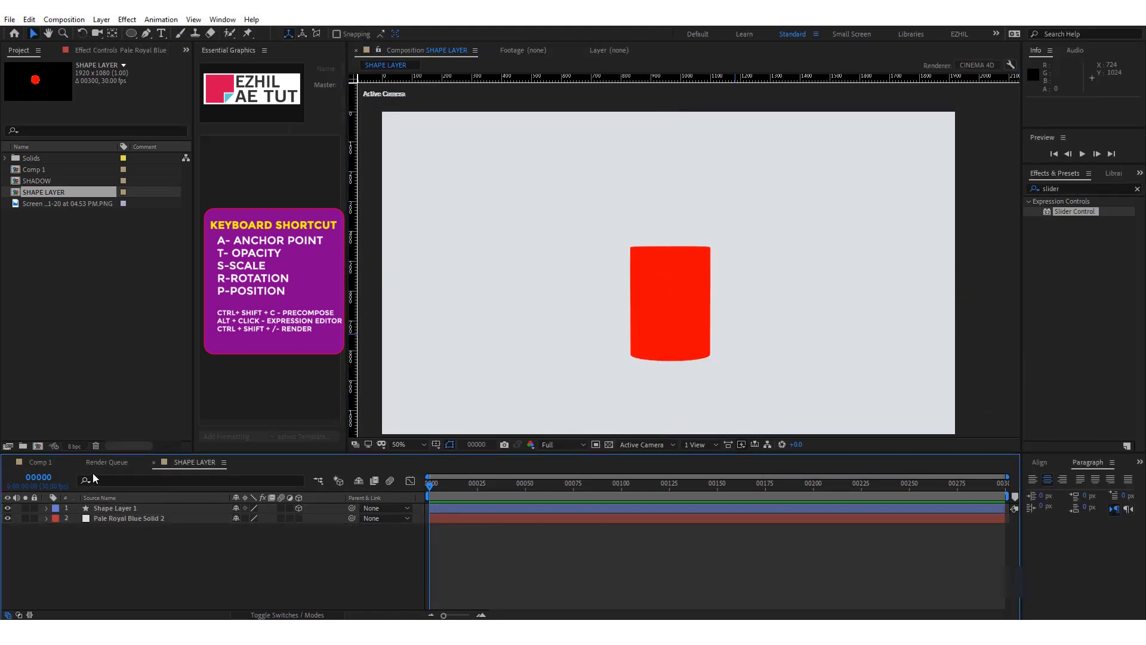
- Check Comp 1, then return to SHAPE LAYER and nudge the cylinder slightly left
left_click(41, 462)
scroll(124, 561, "down", 5)
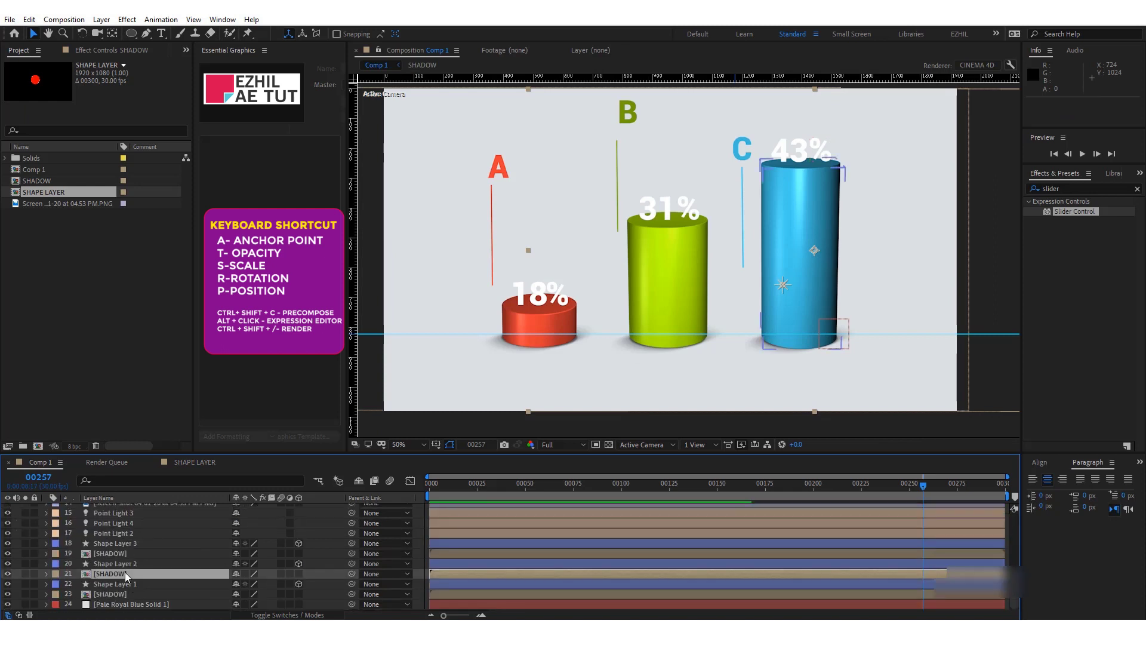
left_click(106, 604)
left_click(25, 604)
left_click(25, 604)
left_click(203, 463)
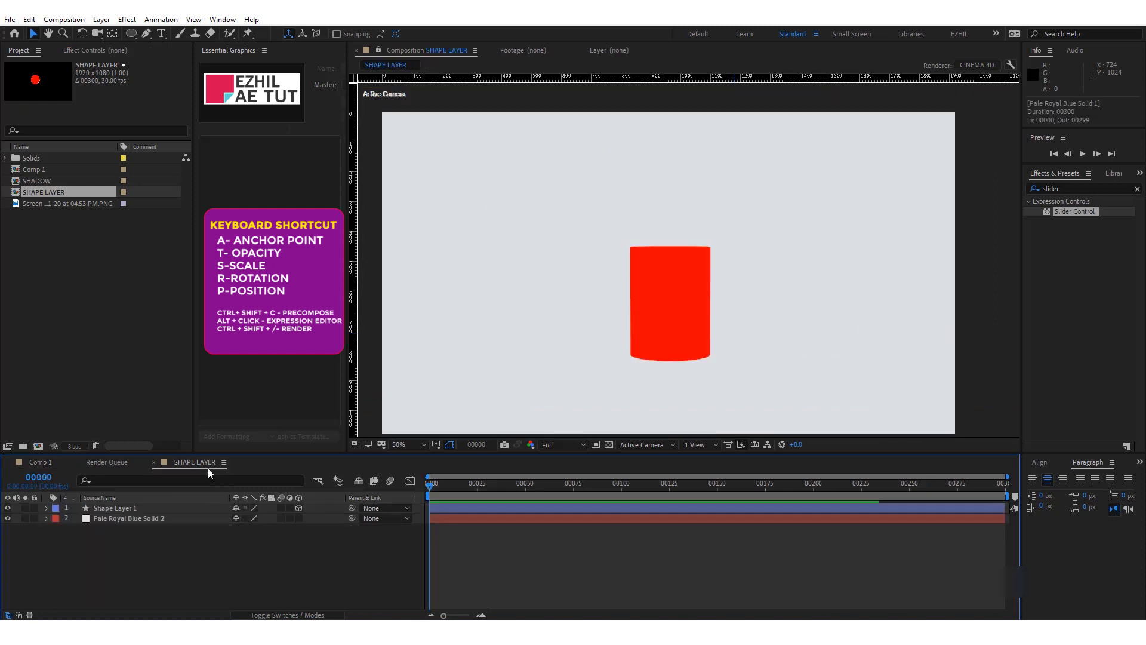
mouse_move(702, 316)
left_mouse_down()
mouse_move(730, 305)
mouse_move(685, 311)
left_mouse_up()
left_click(119, 508)
left_click(635, 521)
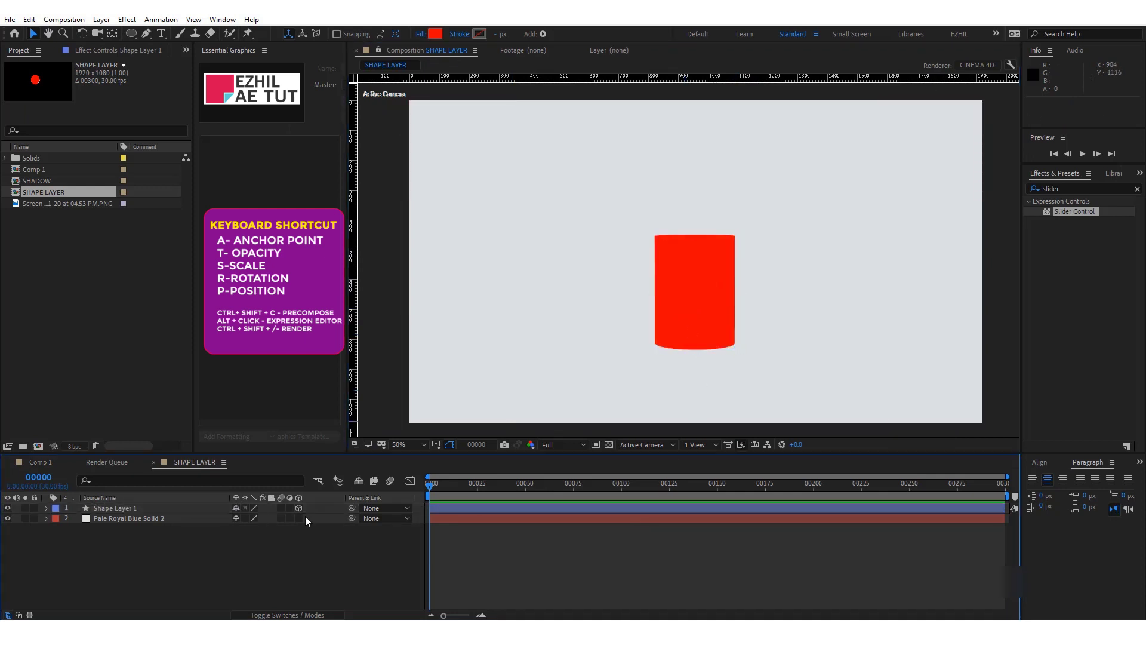
left_click(136, 511)
left_click(101, 19)
- Add Point Light 1 and expand its Transform and Light Options
mouse_move(117, 33)
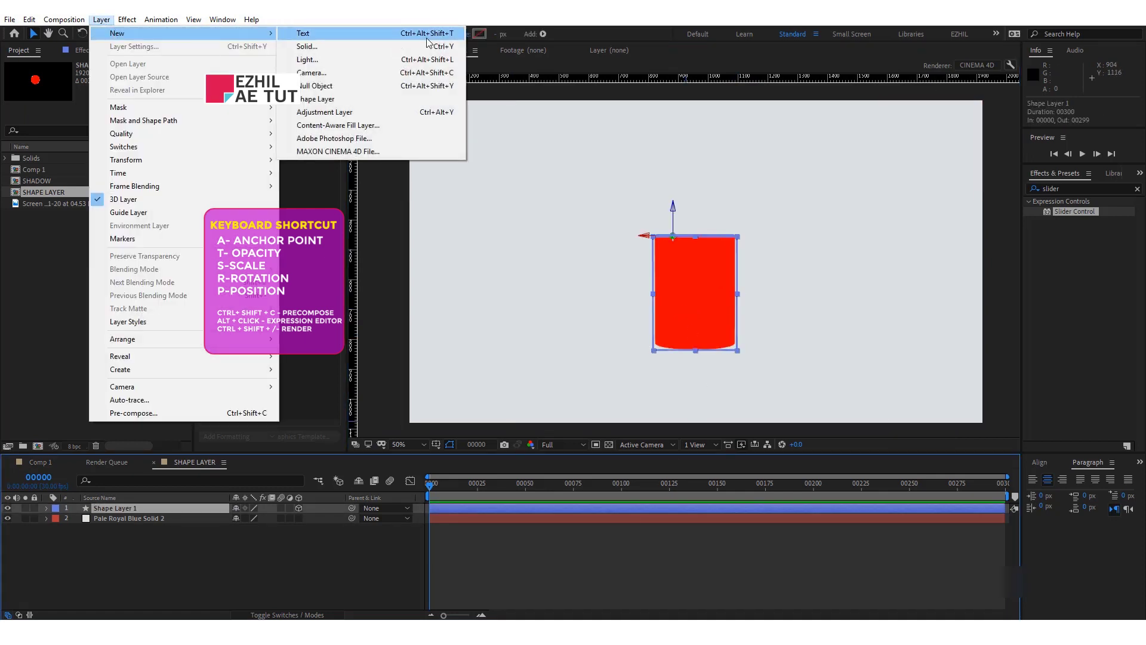
left_click(308, 60)
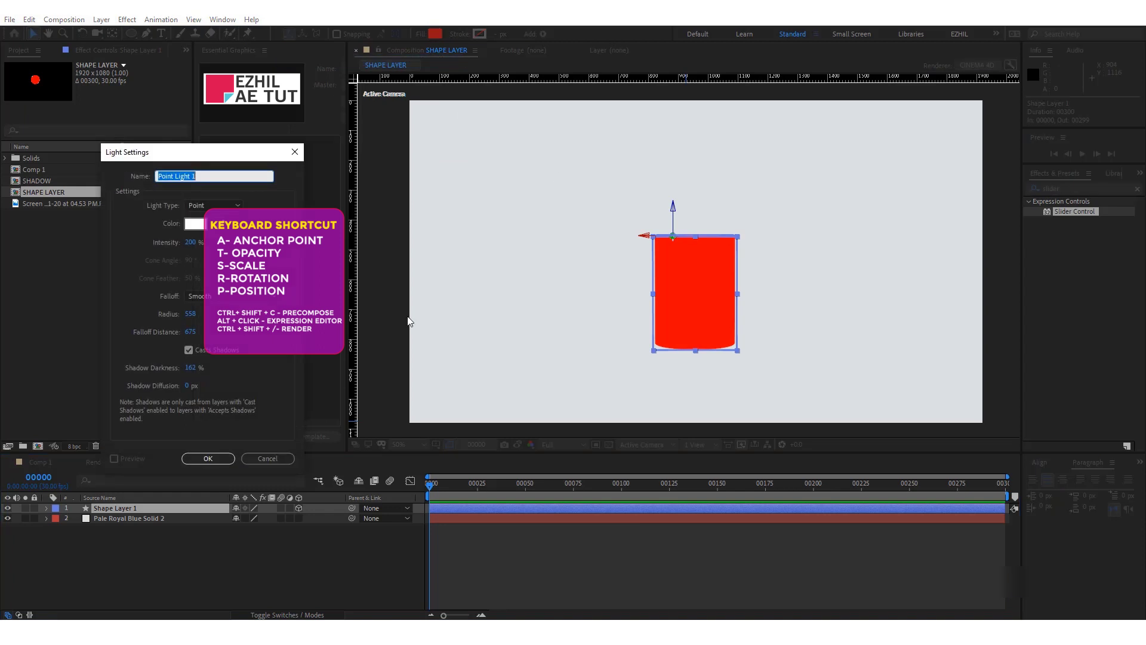
left_click(208, 460)
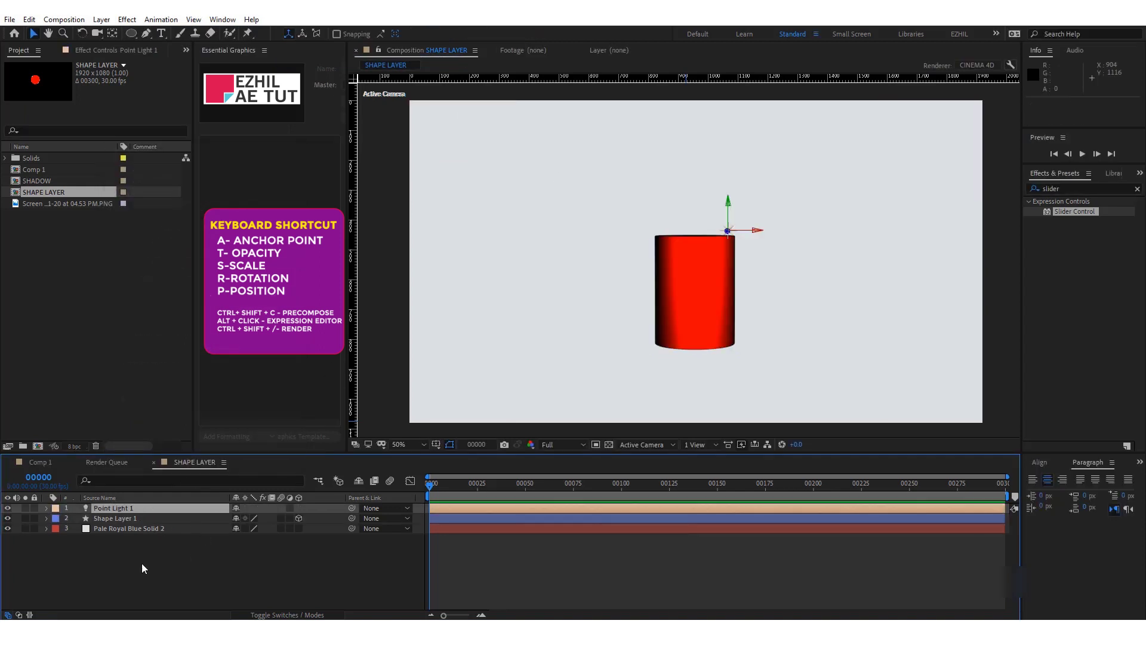
left_click(45, 511)
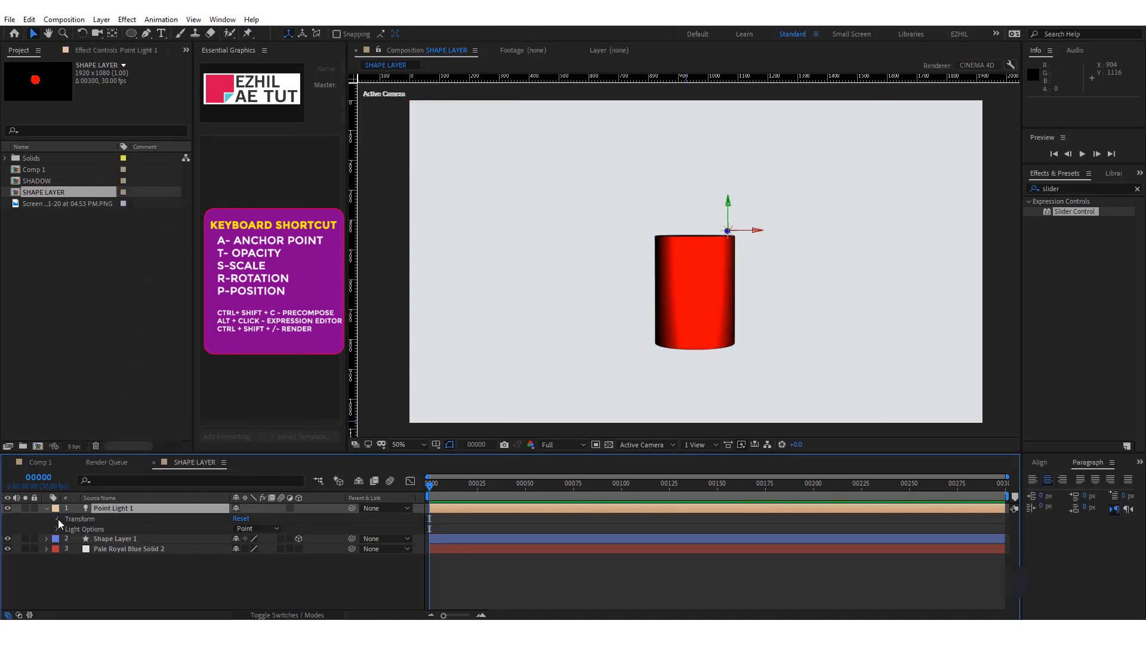
left_click(58, 518)
left_click(58, 539)
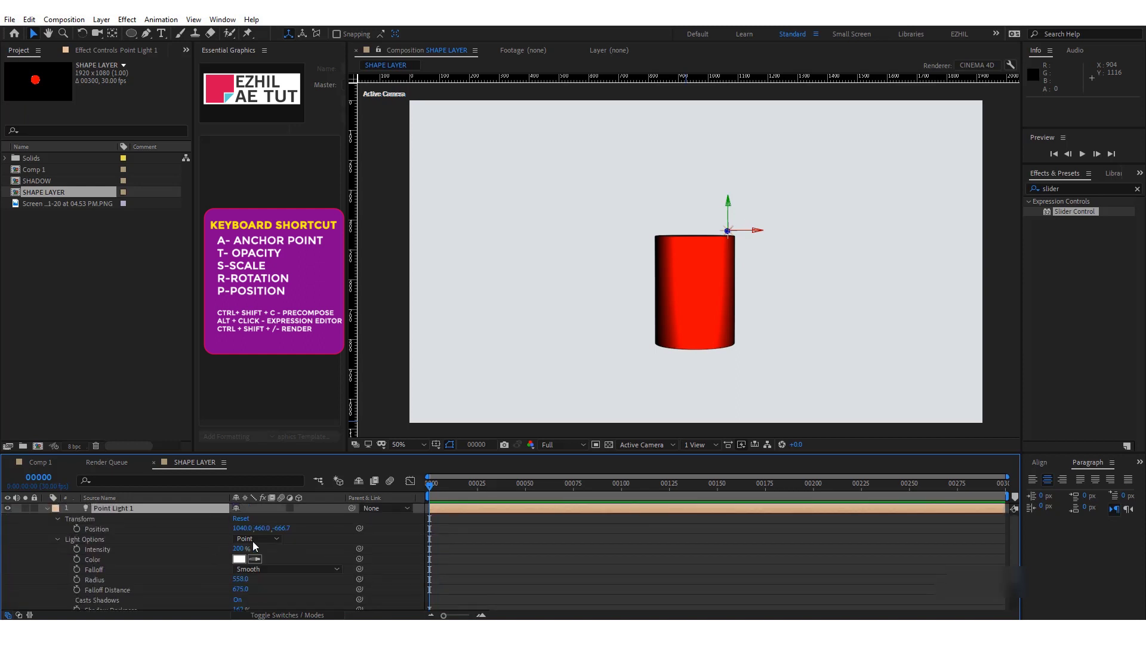
- Set Point Light 1's position to 908, -834, -49.7
left_click(239, 528)
key("Return")
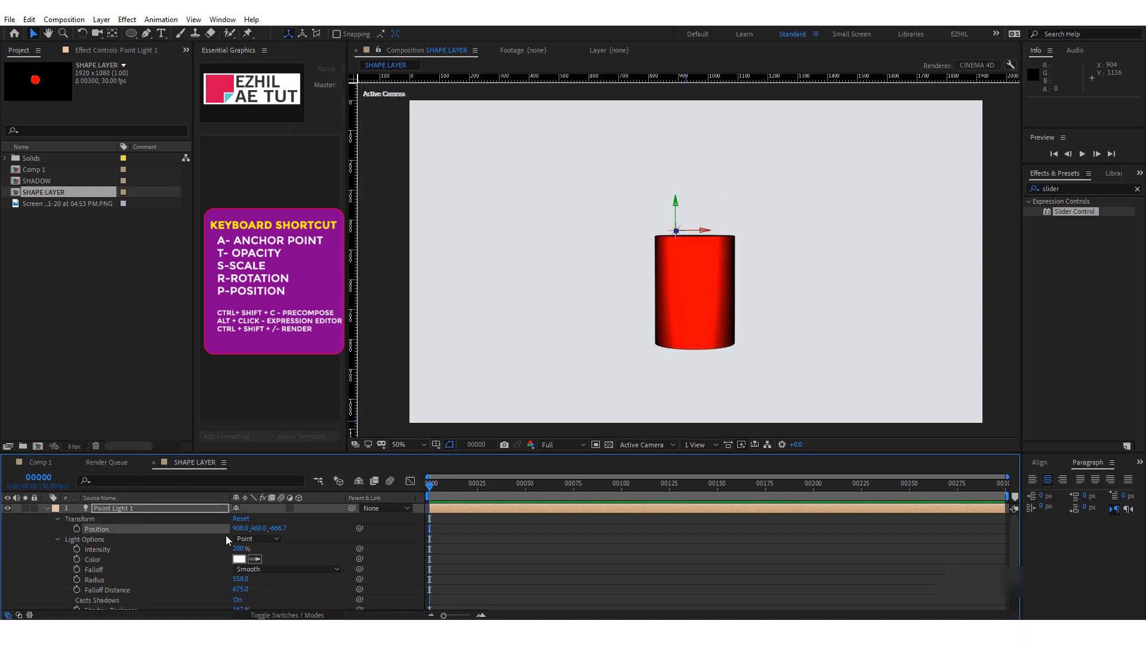
left_click(262, 529)
type("4")
key("Return")
left_click(280, 528)
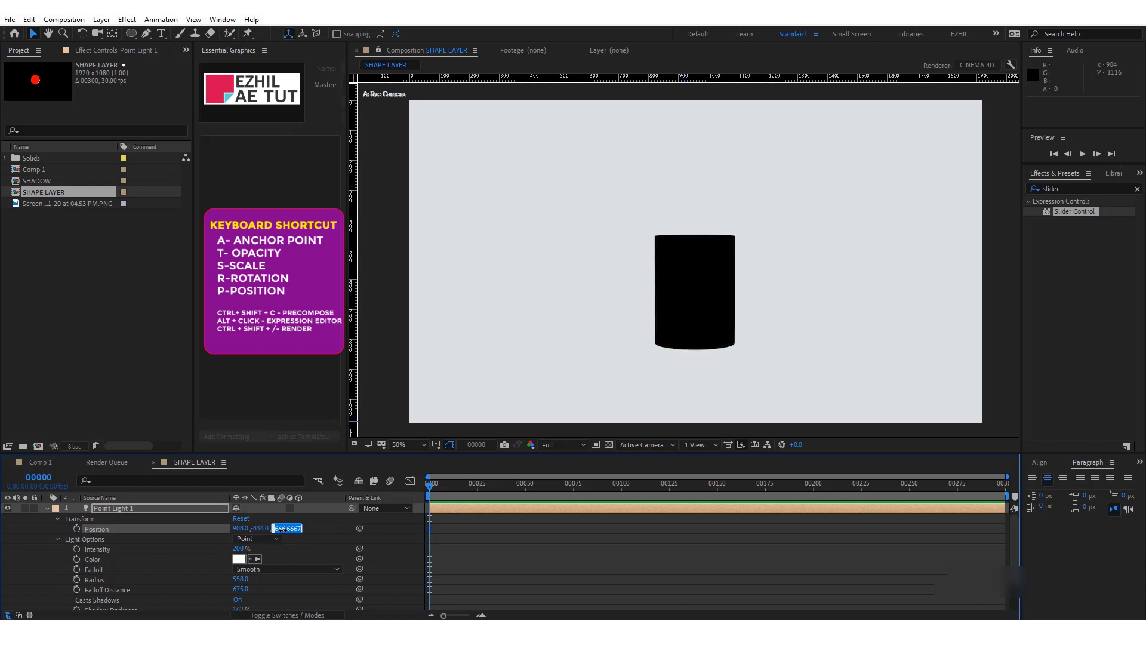
type("-48")
key("Return")
- Turn Casts Shadows off for the light and reset the viewer zoom to 50%
scroll(202, 561, "down", 1)
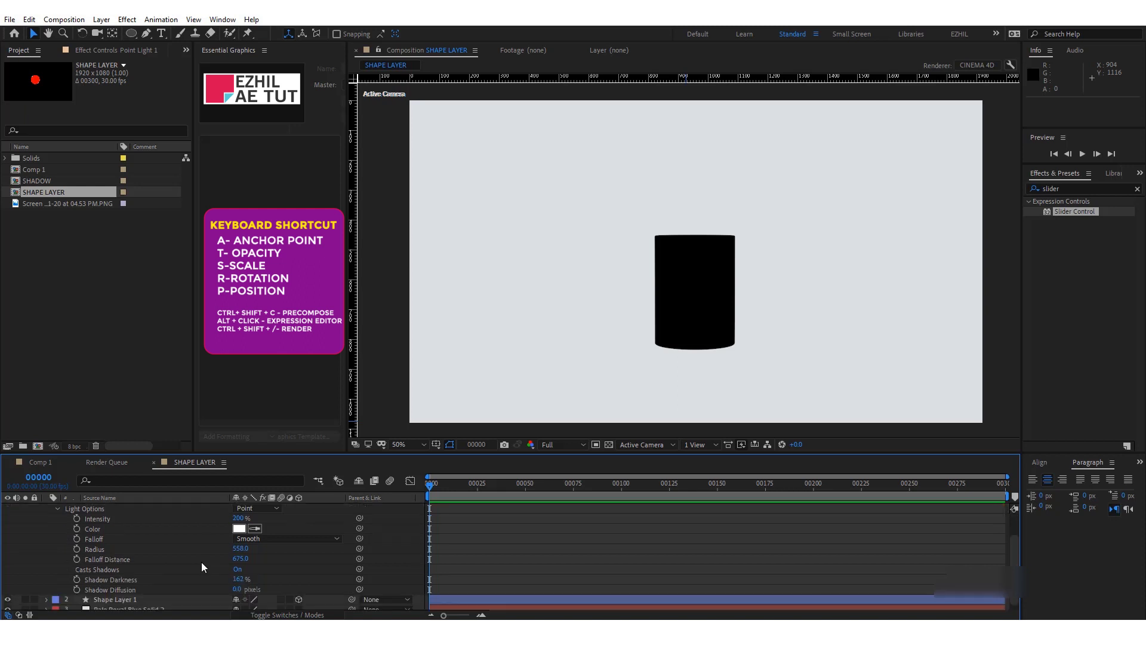
left_click(238, 570)
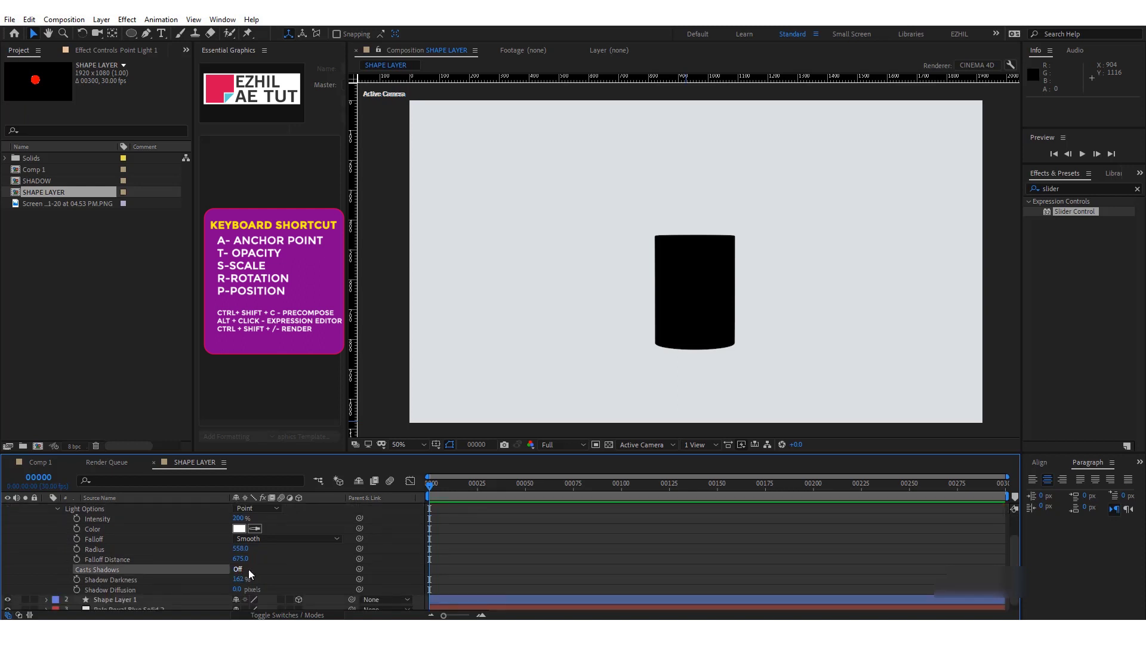
scroll(121, 545, "up", 1)
left_click(114, 508)
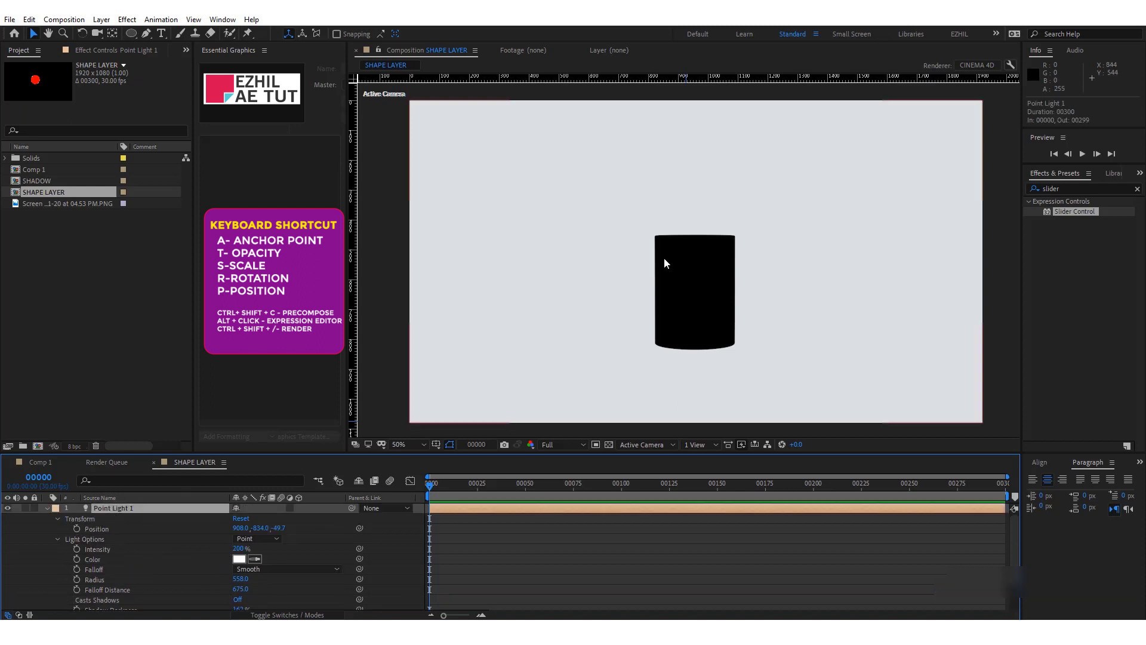
scroll(664, 257, "down", 2)
key("period")
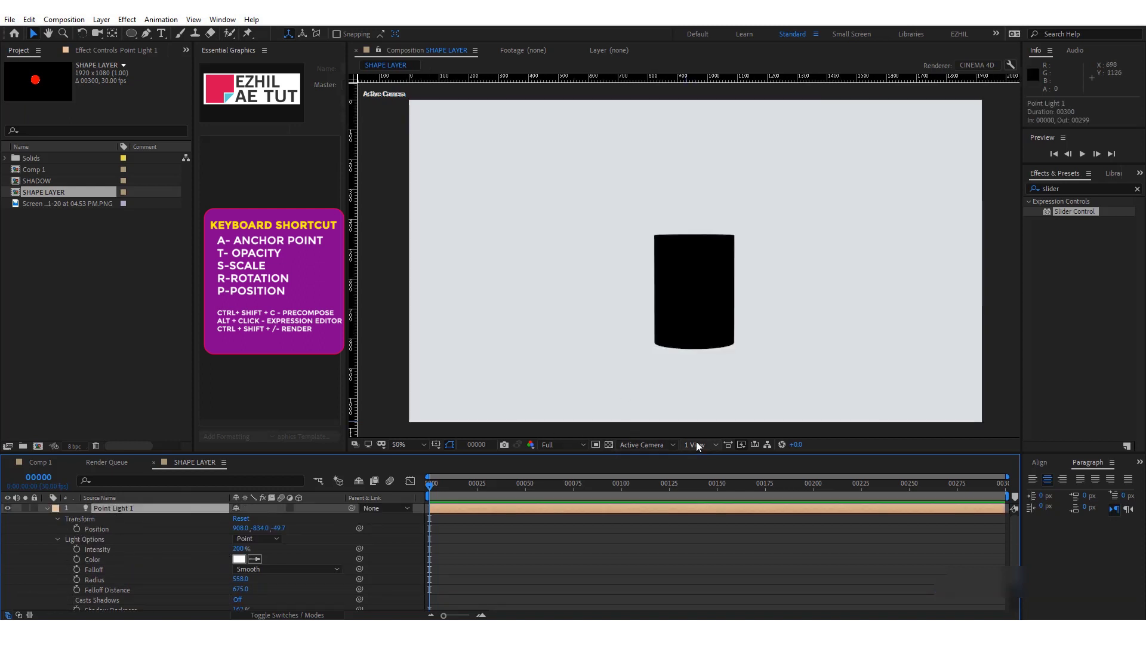
left_click(697, 445)
- Split the viewer and drag Point Light 1 right of the cylinder to 1792, 420, -642.7
left_click(697, 475)
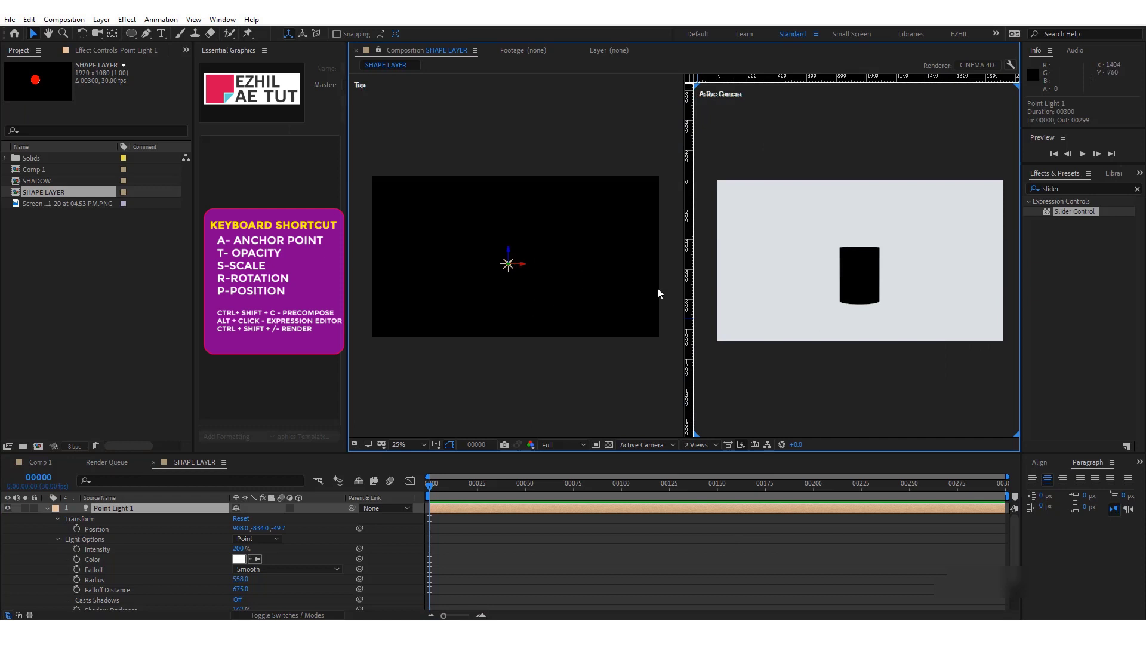
left_click_drag(868, 287, 851, 301)
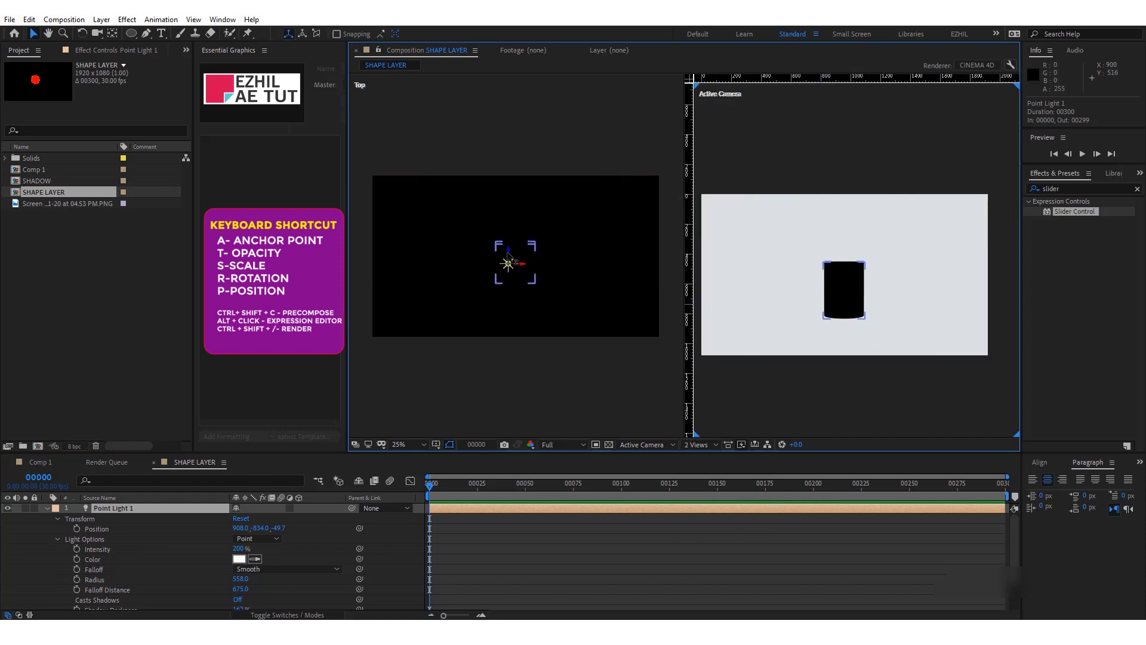
mouse_move(508, 253)
left_mouse_down()
mouse_move(507, 223)
mouse_move(508, 275)
left_mouse_up()
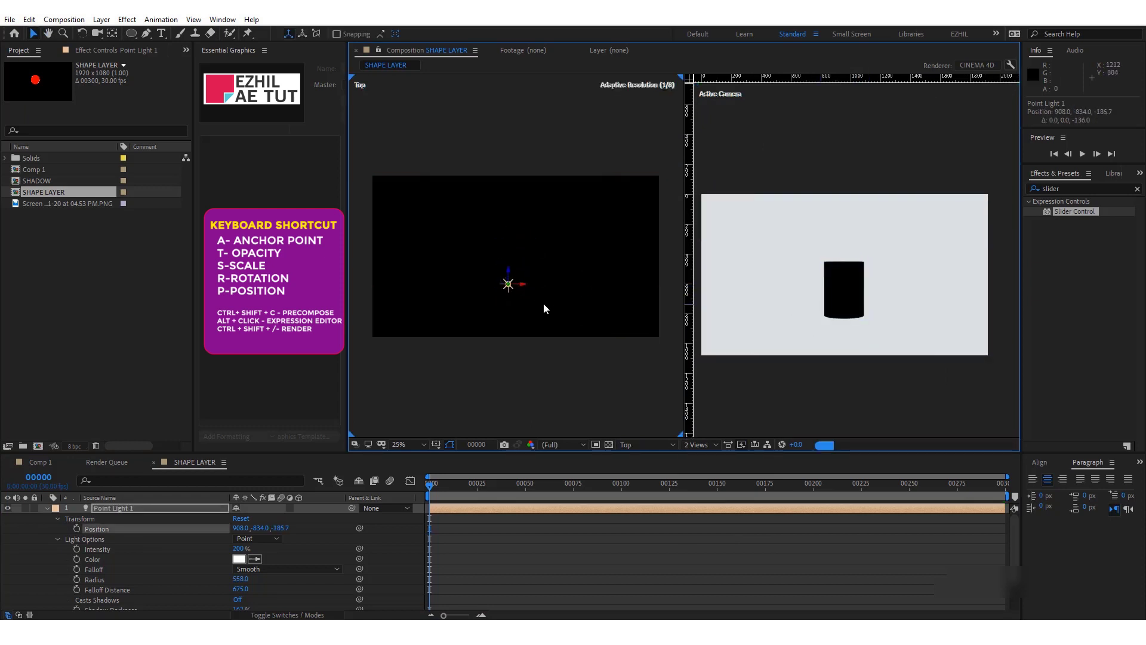
key("ctrl+z")
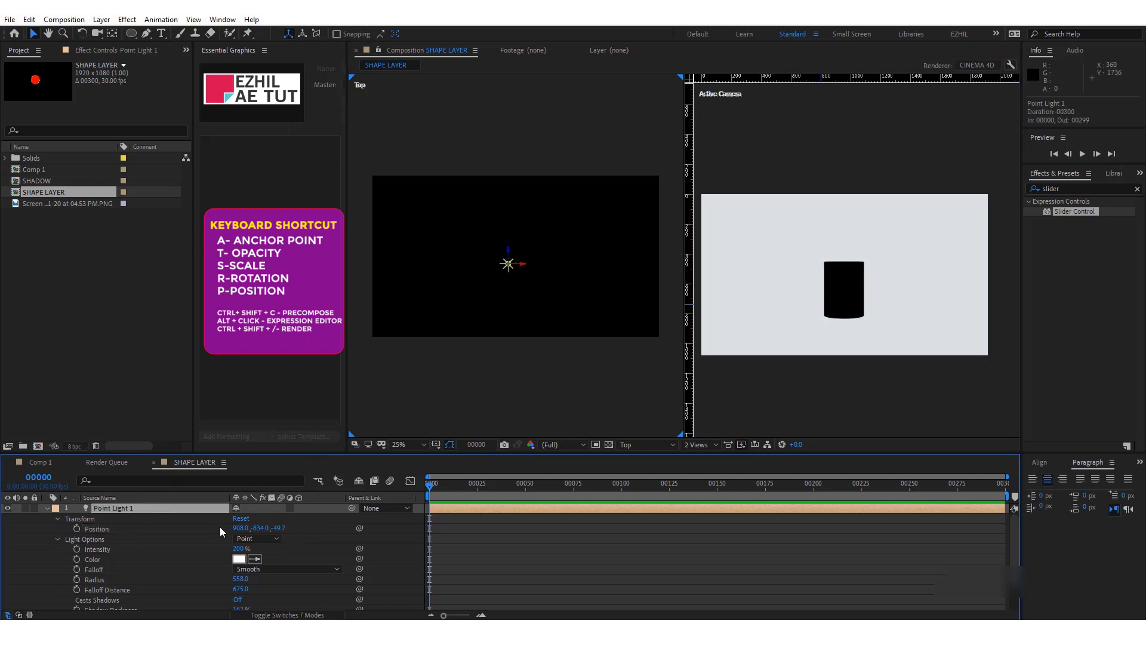
key("ctrl+z")
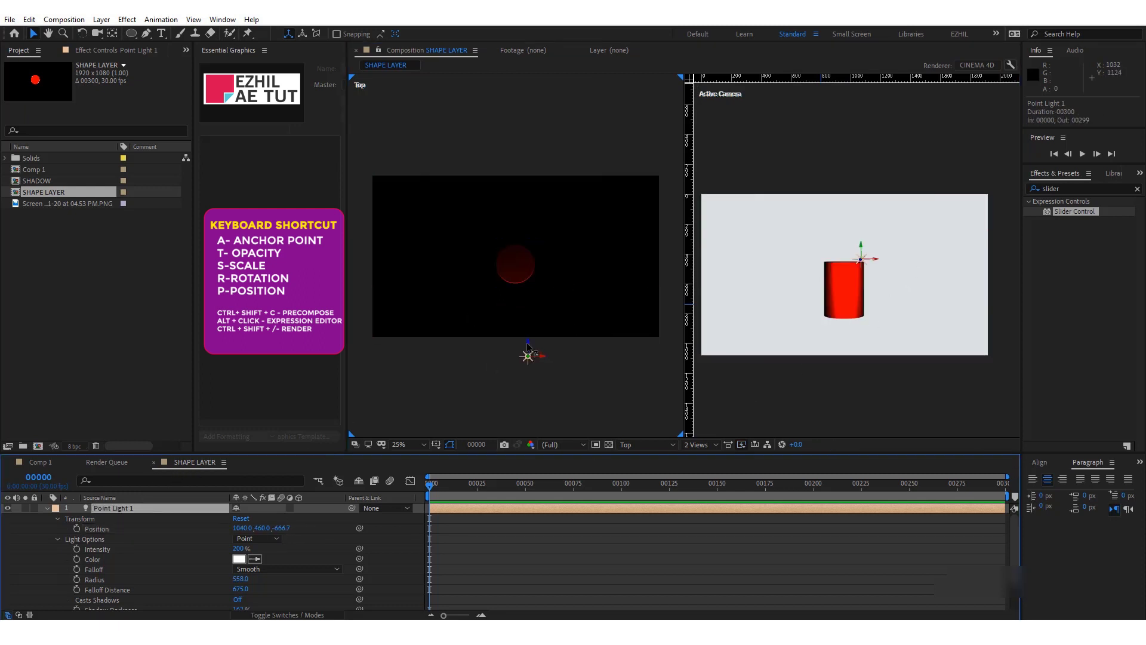
mouse_move(527, 346)
left_mouse_down()
mouse_move(539, 363)
mouse_move(936, 318)
left_mouse_up()
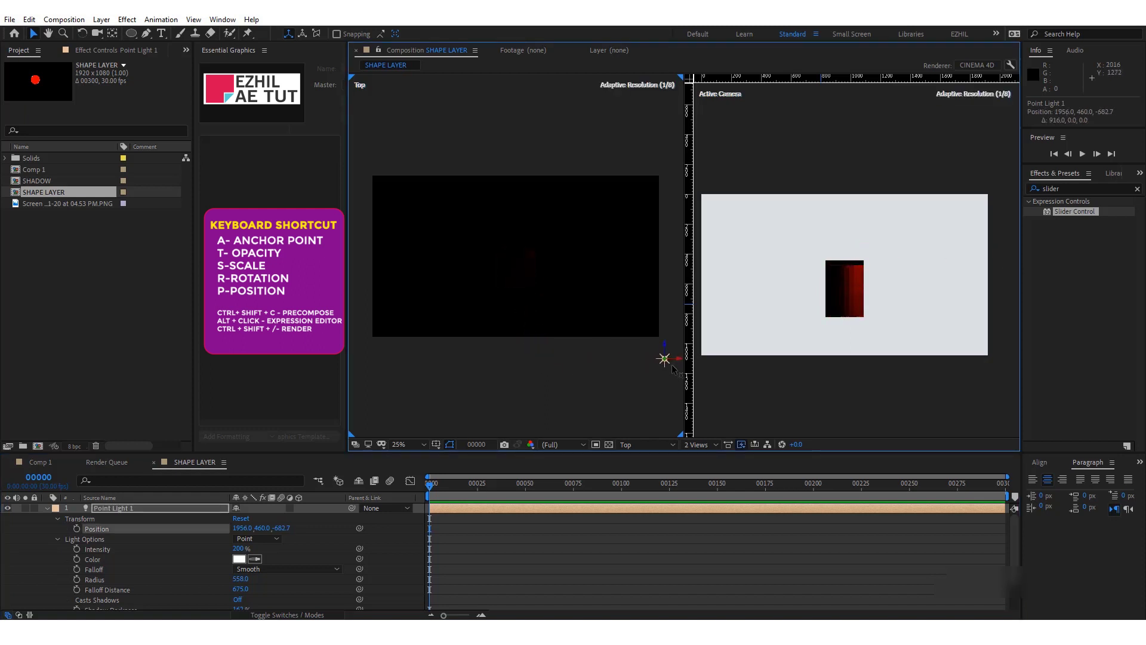
left_click(935, 318)
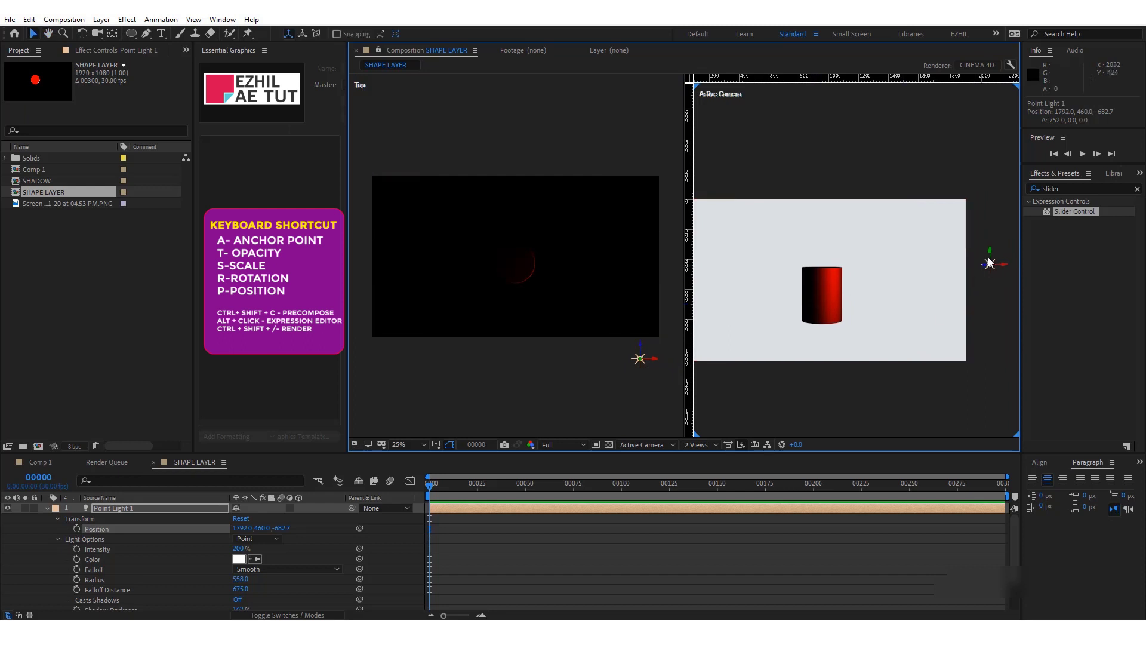
left_click_drag(989, 253, 989, 241)
left_click_drag(641, 351, 641, 345)
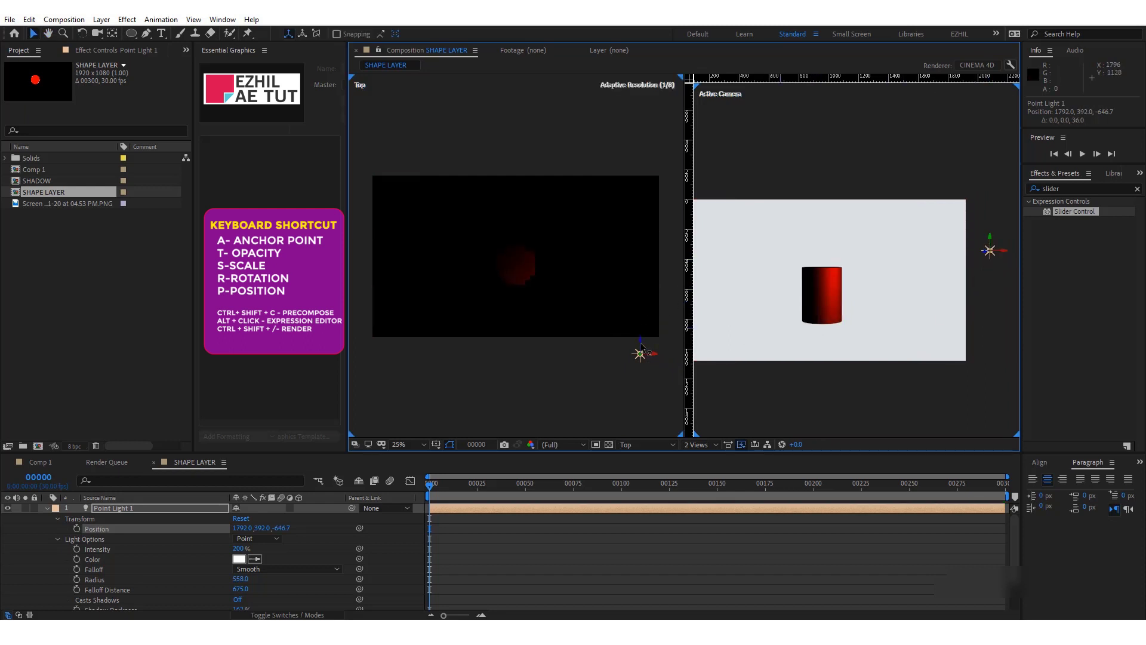
key("v")
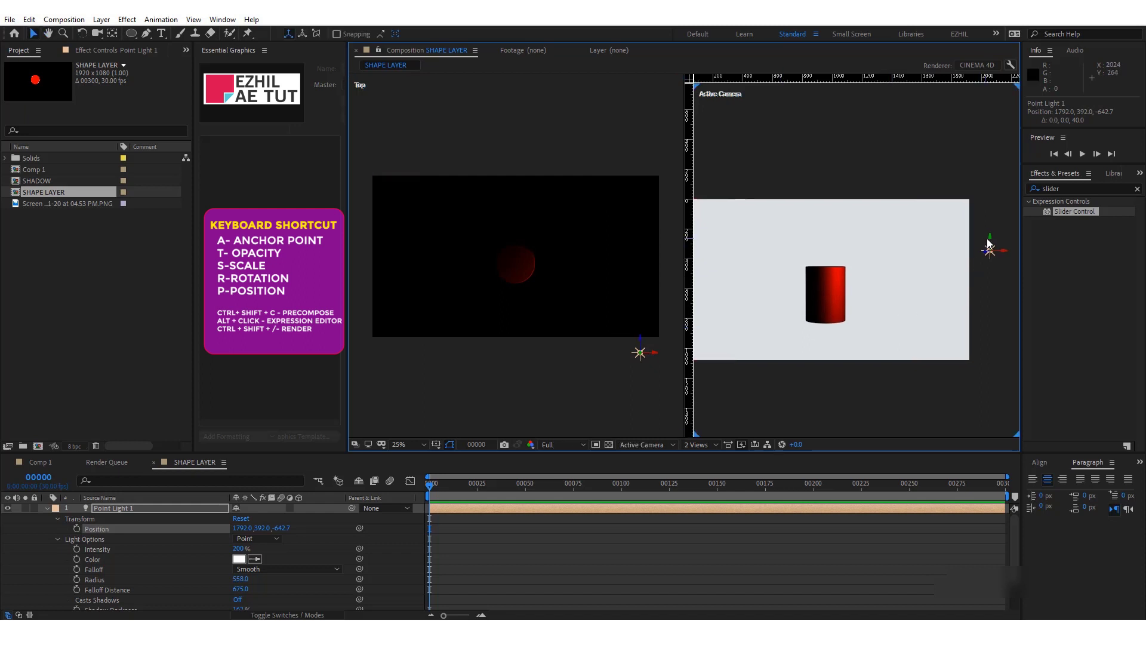
left_click_drag(989, 244, 989, 248)
- Duplicate the light as Point Light 2 and move it left to 160, 420, -406.7
left_click(154, 511)
key("ctrl+d")
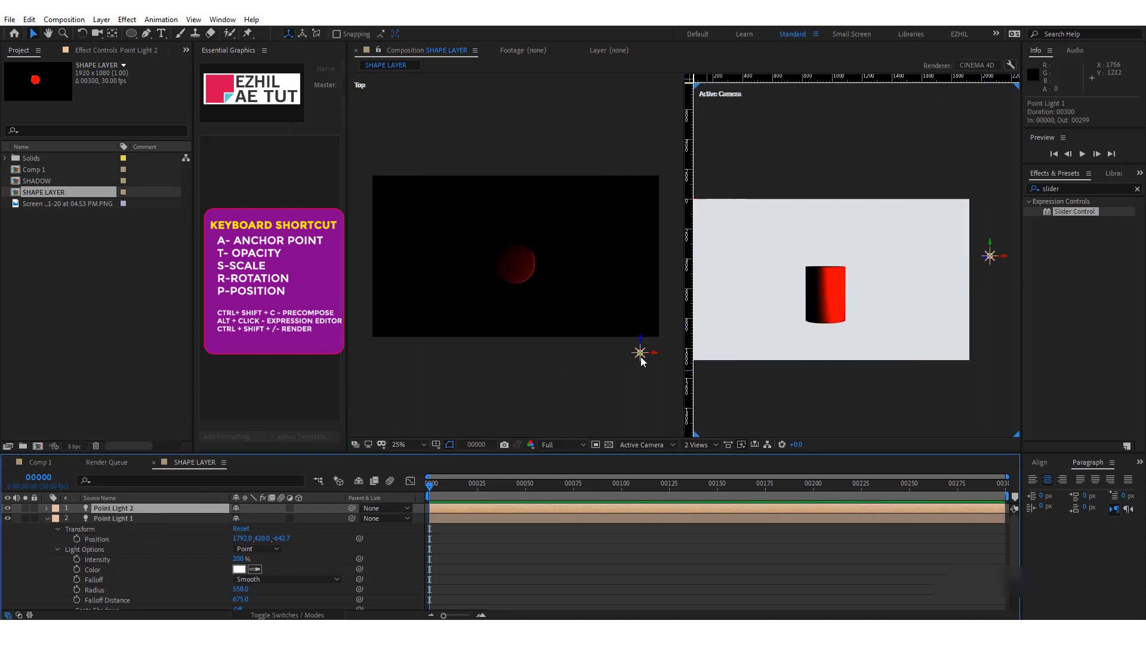
left_click_drag(640, 356, 405, 356)
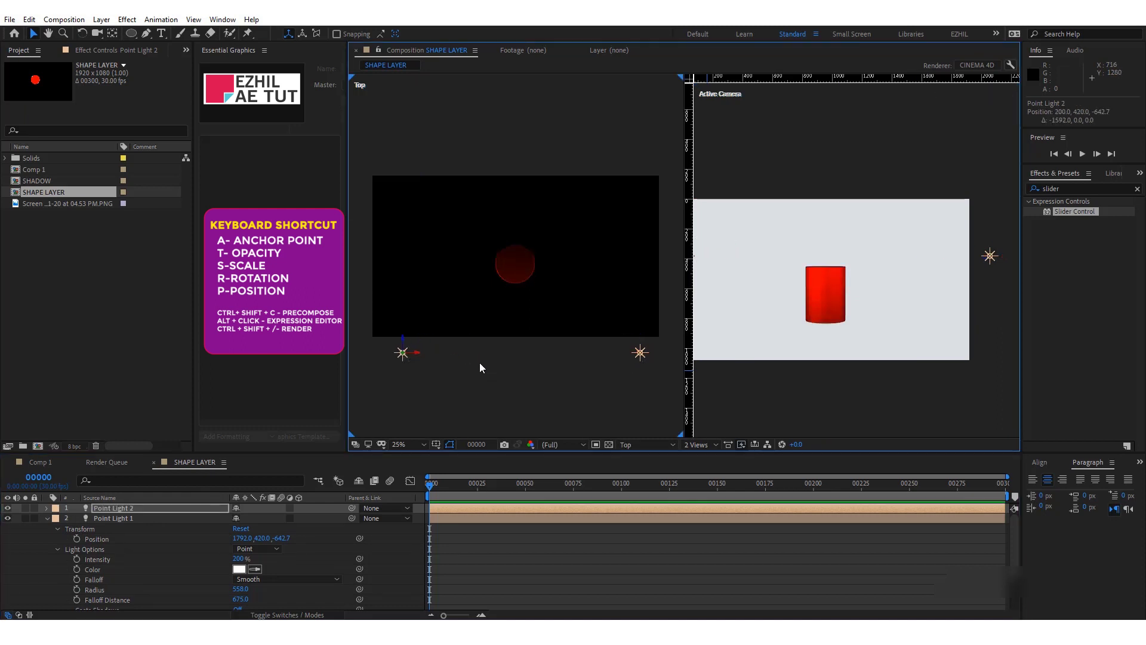
mouse_move(479, 363)
left_mouse_down()
mouse_move(506, 350)
mouse_move(464, 278)
mouse_move(463, 321)
left_mouse_up()
scroll(848, 295, "up", 3)
left_click_drag(883, 317, 794, 318)
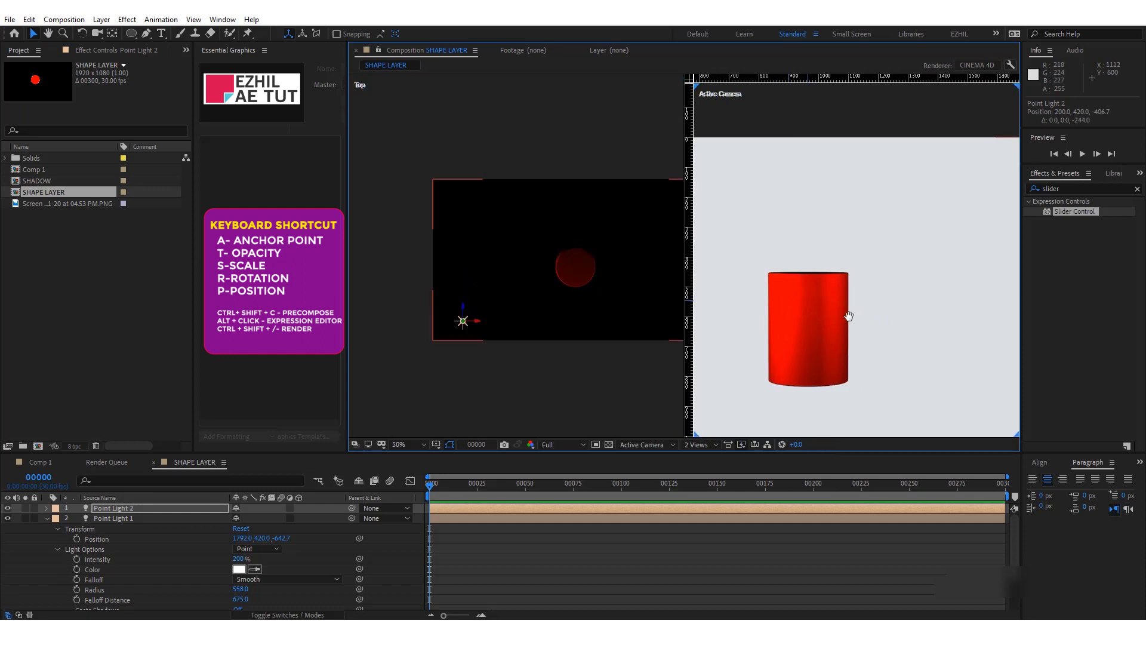
scroll(834, 304, "down", 3)
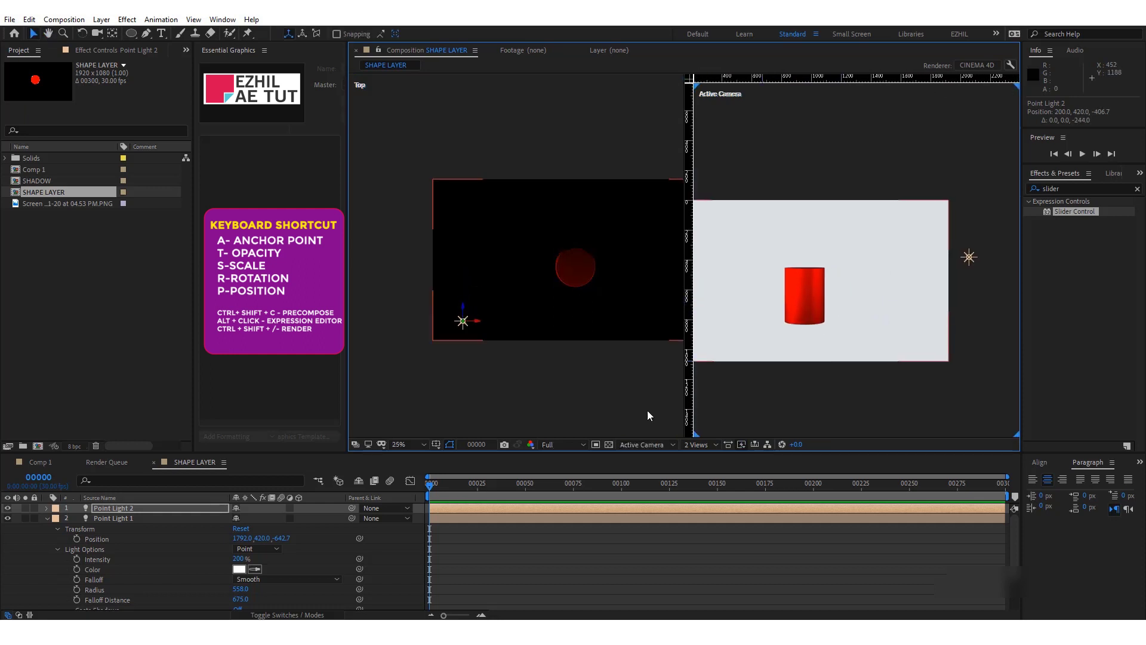
left_click_drag(476, 323, 469, 323)
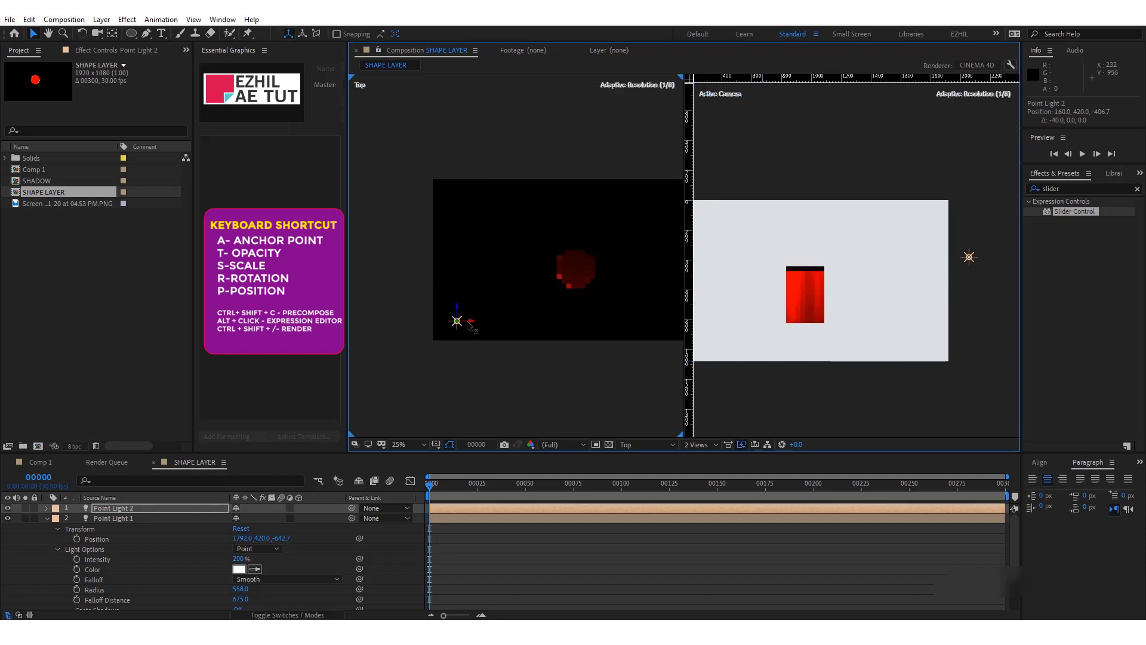
scroll(144, 577, "down", 3)
- Change Shape Layer 1's Fill 1 colour from red to a bright blue (006CFF)
left_click(144, 576)
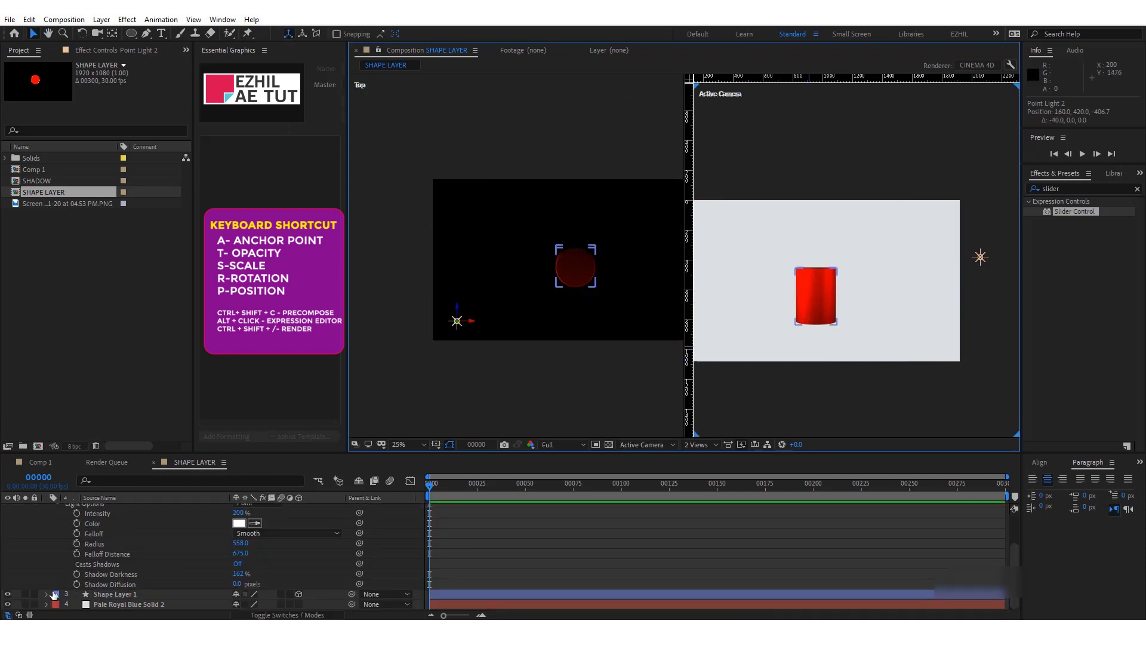
scroll(70, 588, "down", 3)
left_click(77, 559)
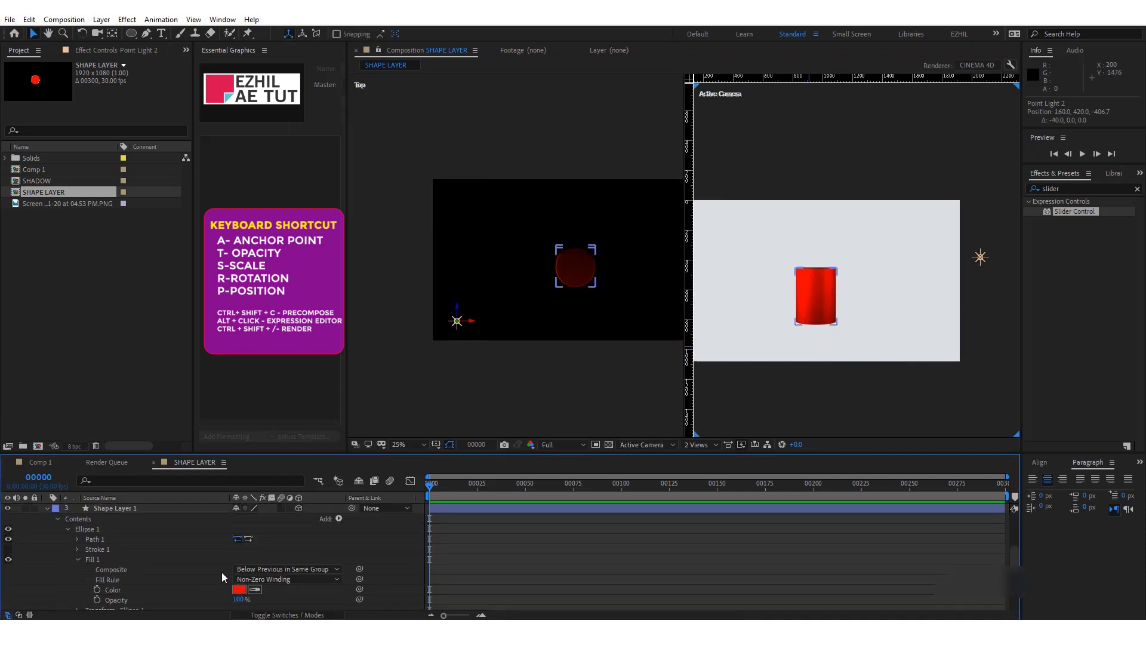
left_click(239, 589)
left_click(894, 346)
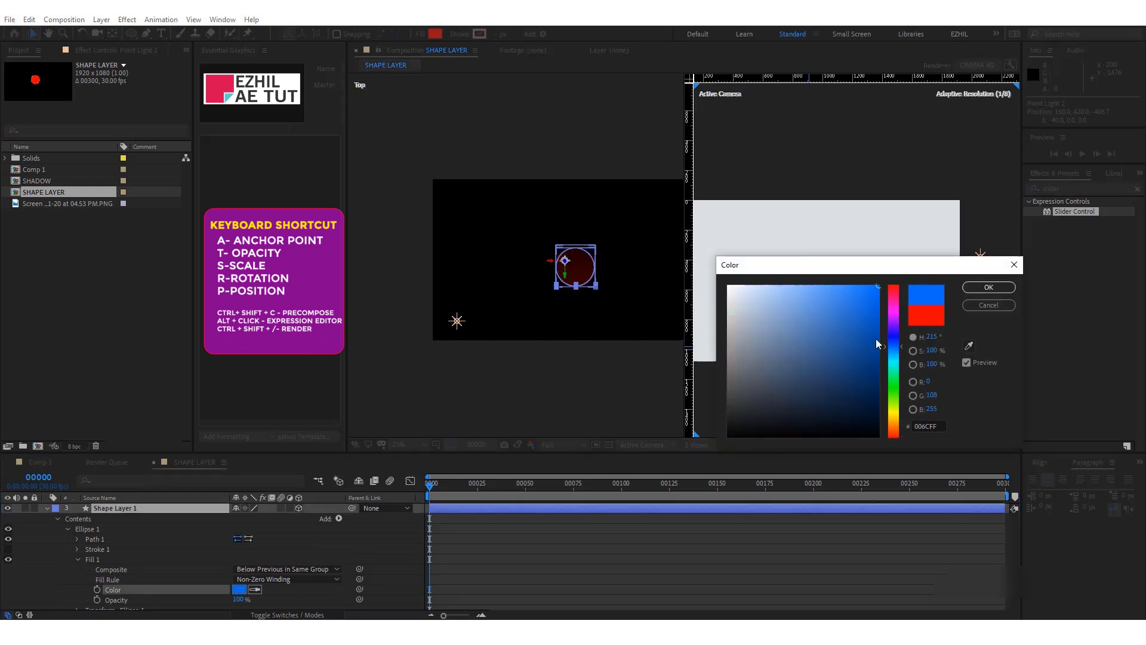
left_click(874, 286)
left_click(988, 287)
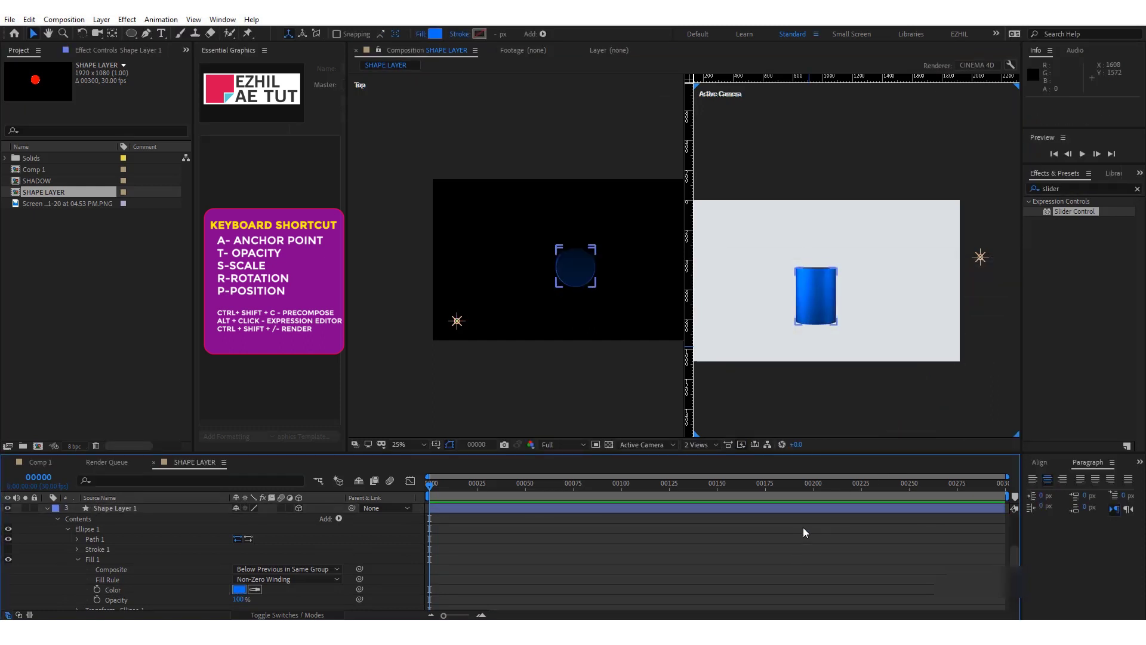
- Collapse the shape layer's contents and select Point Light 1
scroll(829, 358, "up", 1)
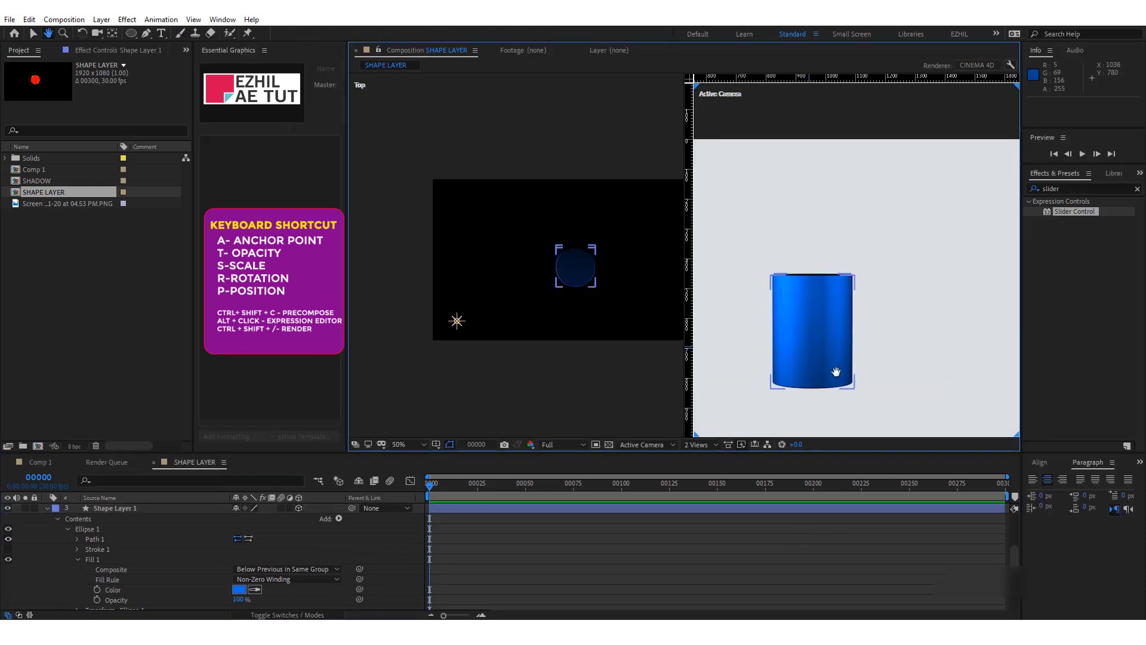
key("v")
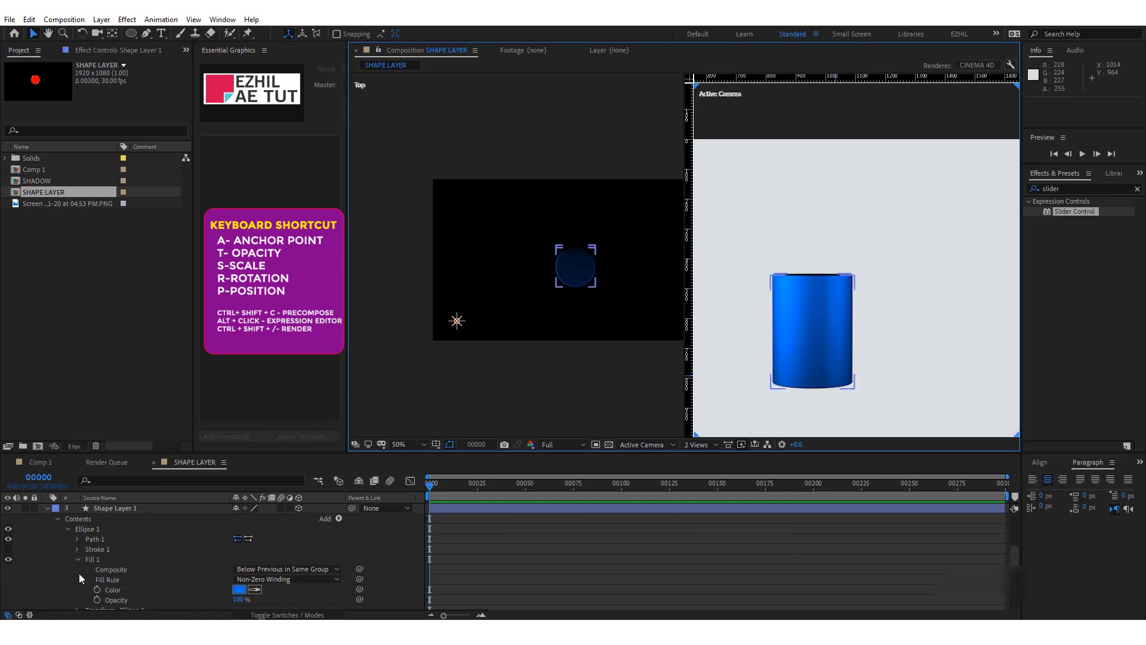
left_click(46, 508)
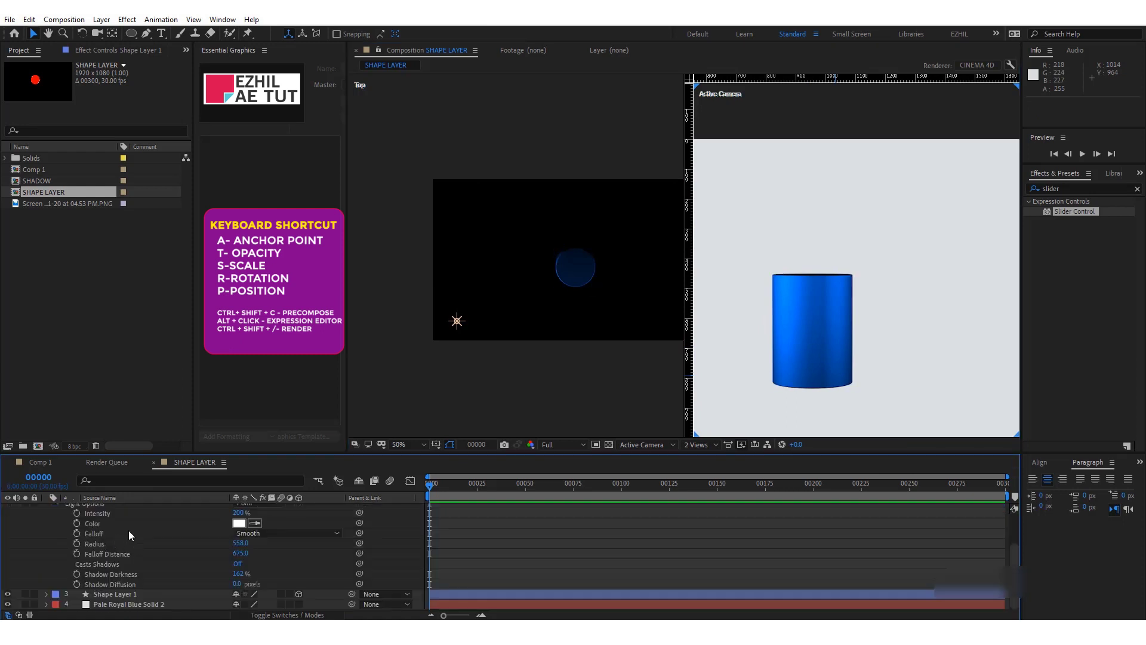
scroll(94, 559, "up", 3)
left_click(91, 574)
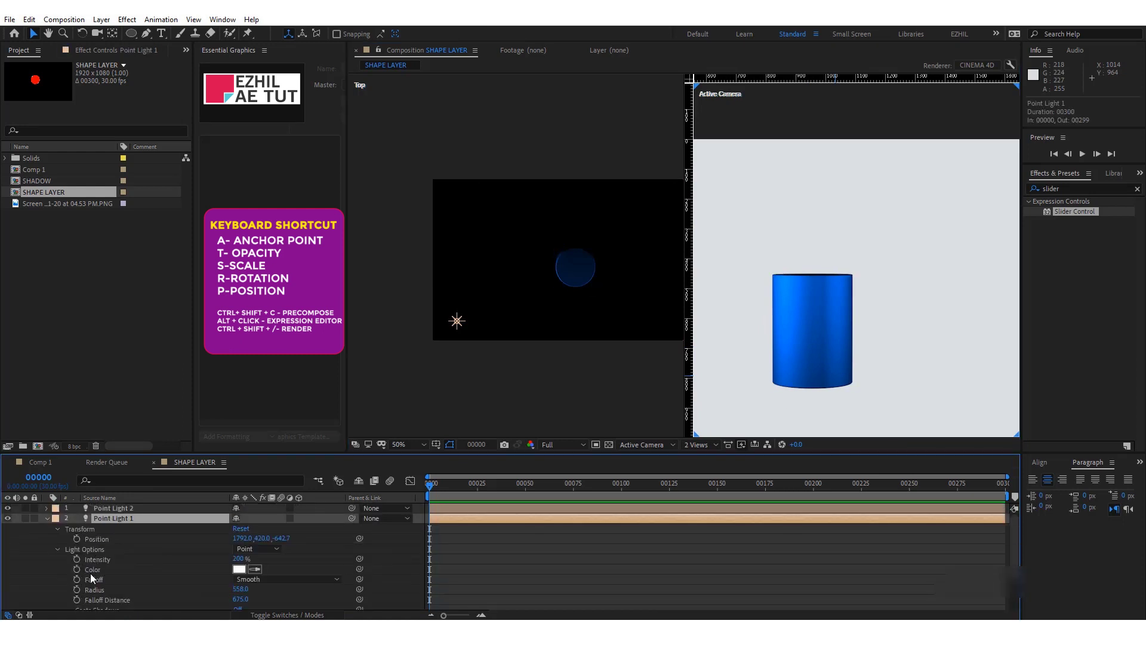
scroll(91, 573, "down", 5)
- Enlarge the timeline panel and make the camera view active with the cylinder layer selected
left_click(49, 595)
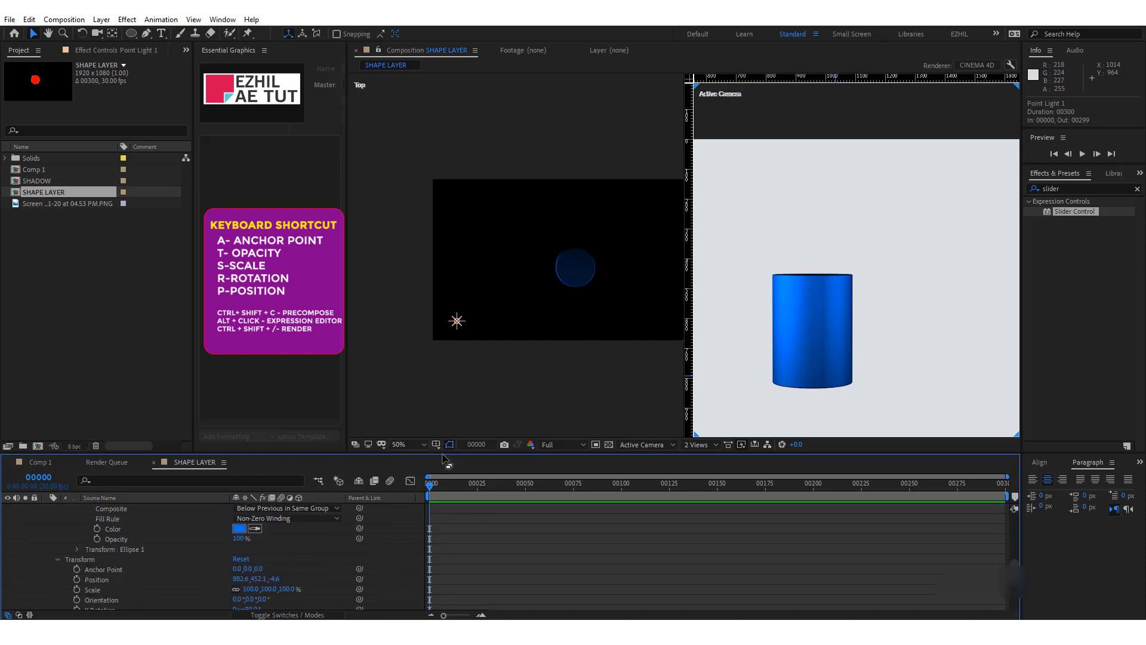
left_click_drag(445, 458, 436, 395)
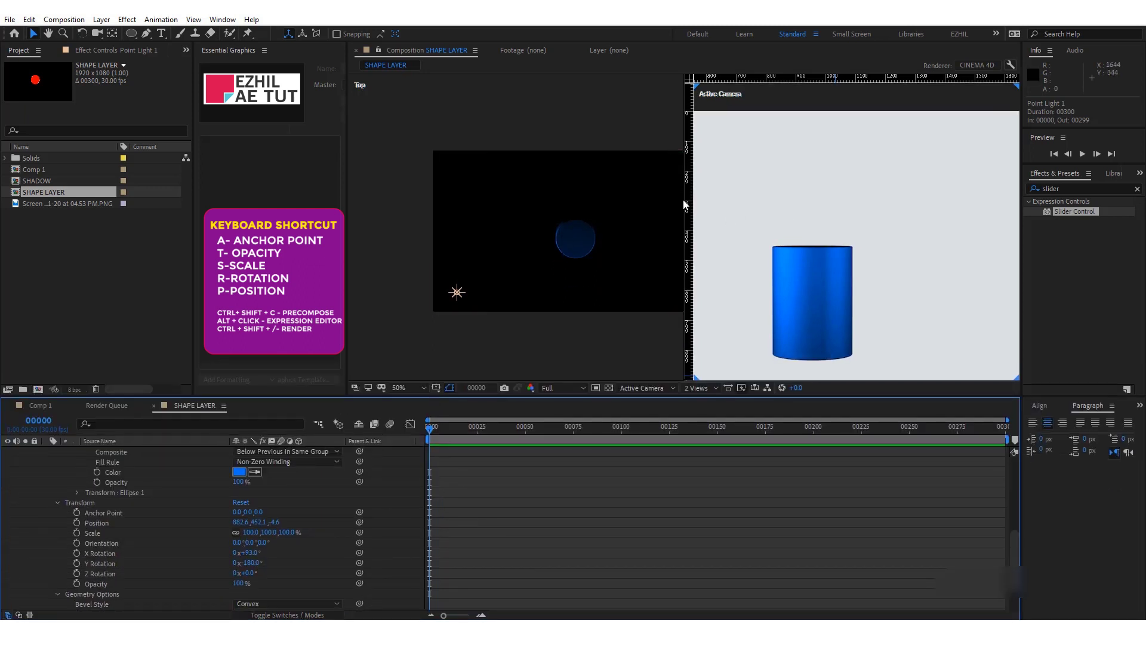
left_click(684, 205)
left_click(588, 248)
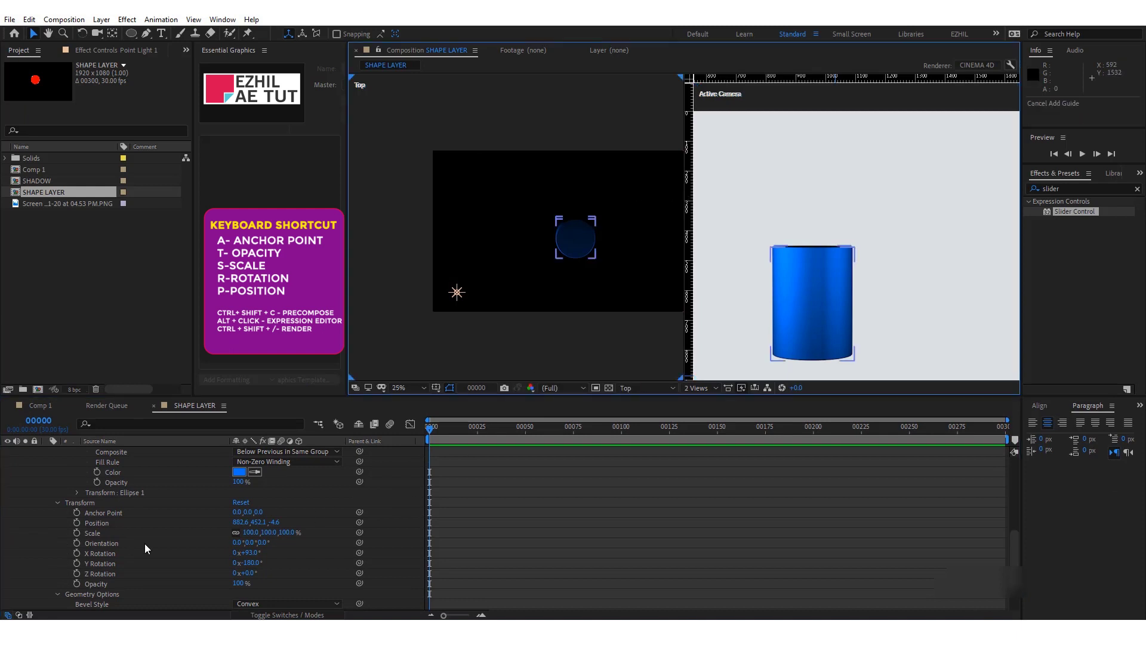
scroll(140, 554, "down", 2)
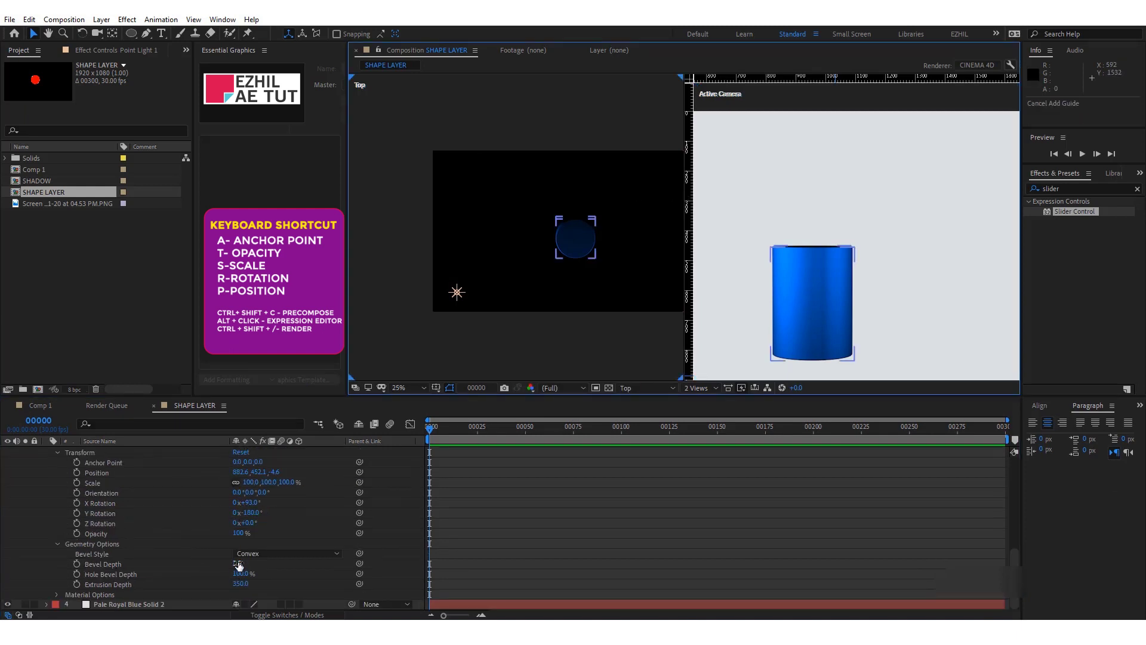
left_click(822, 230)
key("h")
key("v")
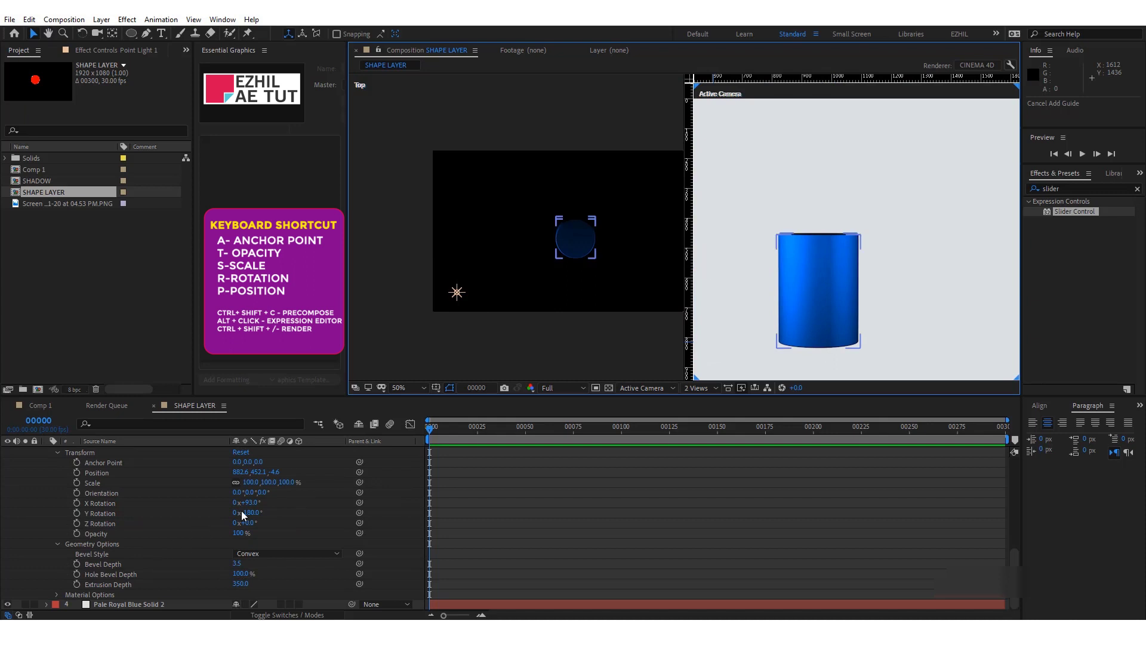
- Scrub the cylinder's X Rotation from 93° up to 107° so its top face shows
left_click_drag(248, 503, 254, 503)
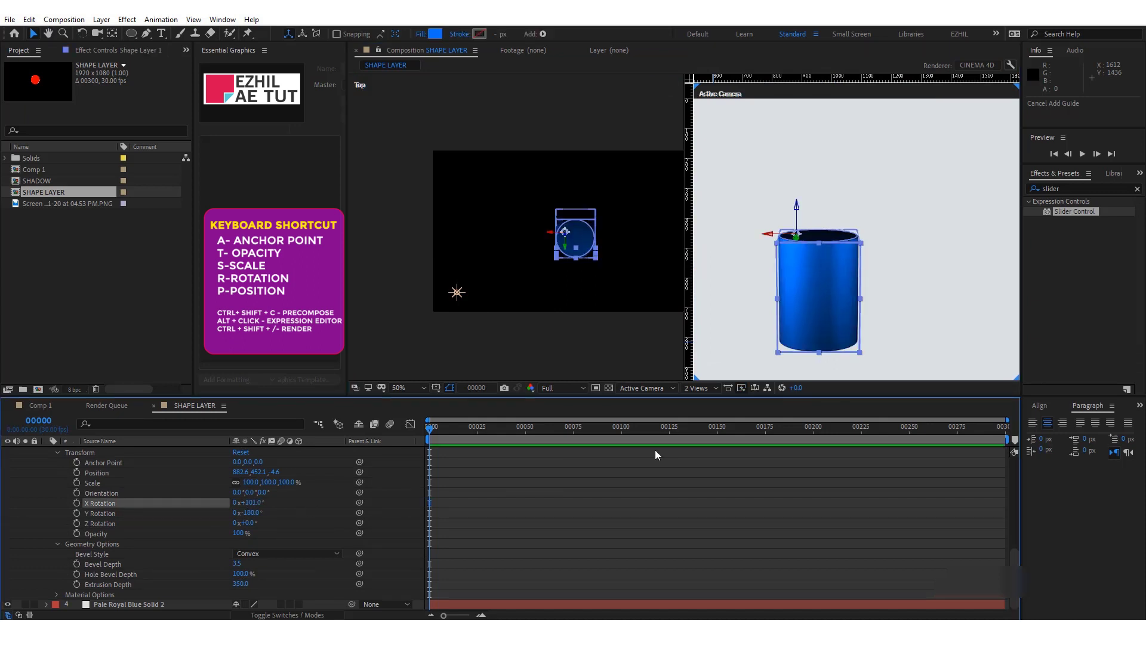
left_click(739, 499)
key("comma")
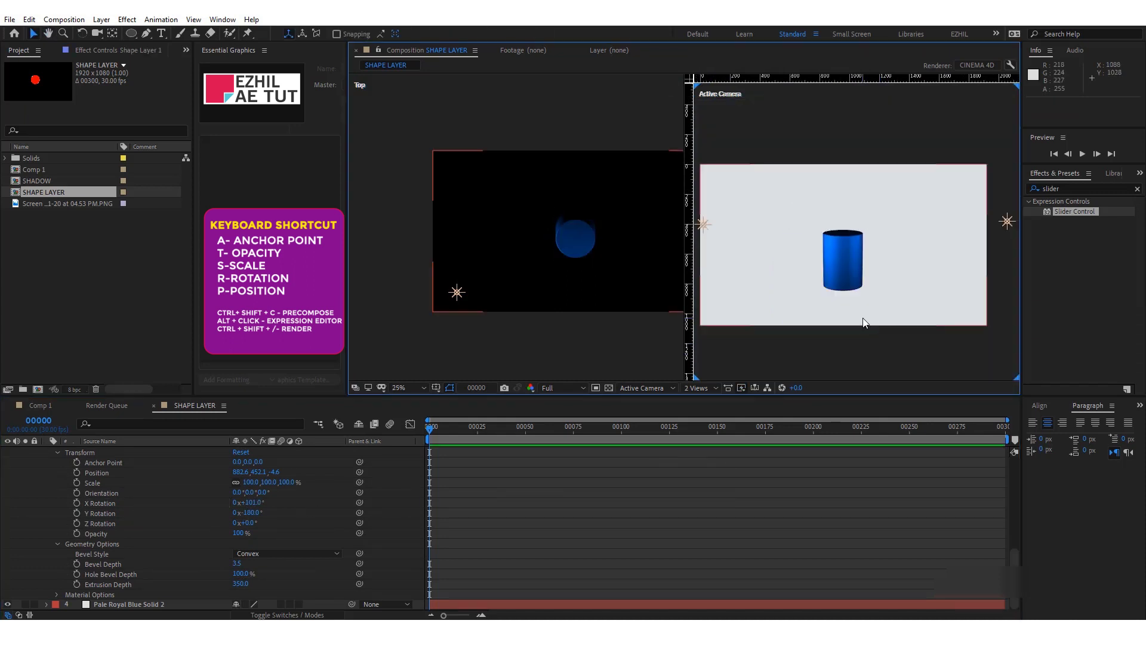
key("period")
left_click(324, 529)
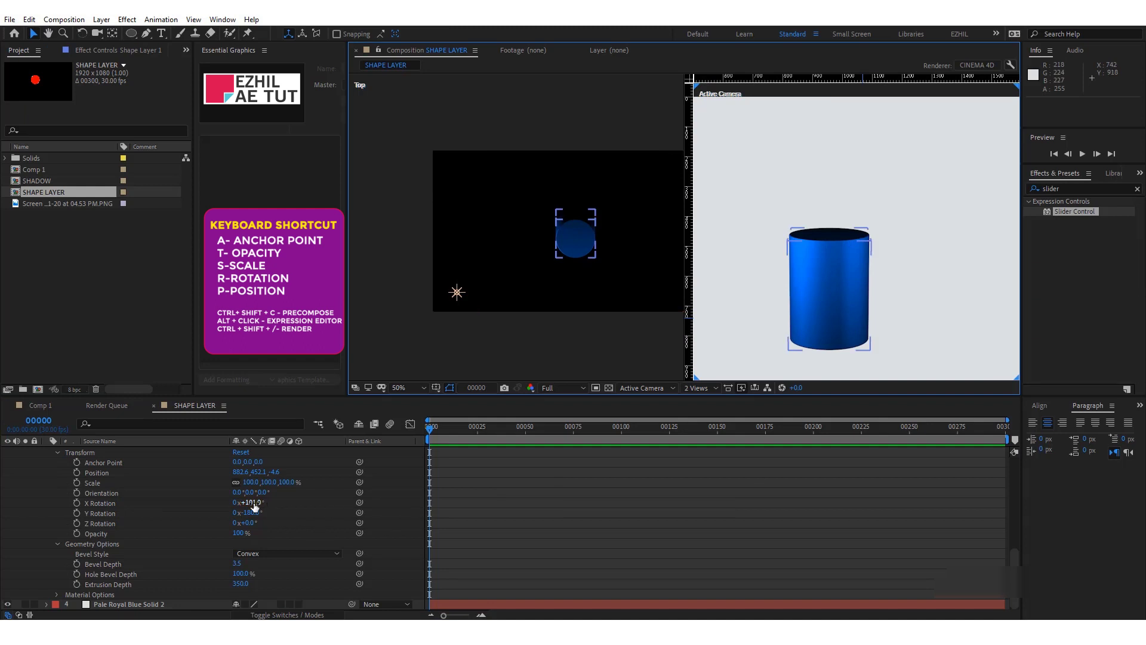
left_click_drag(254, 506, 342, 512)
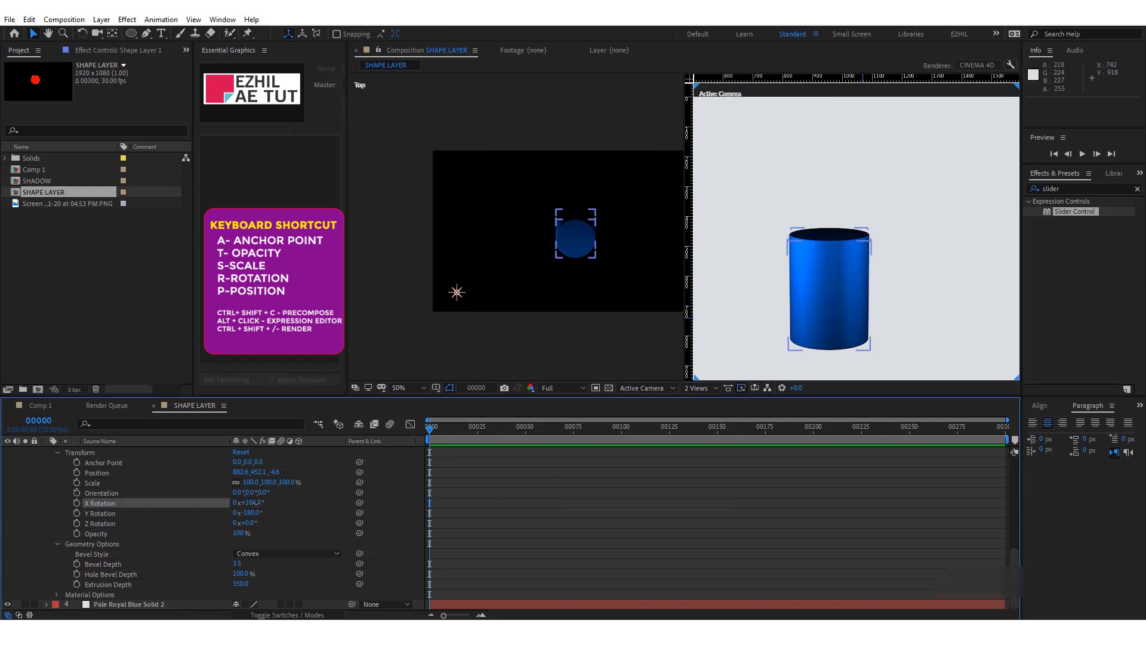
left_click(626, 520)
left_click(815, 309)
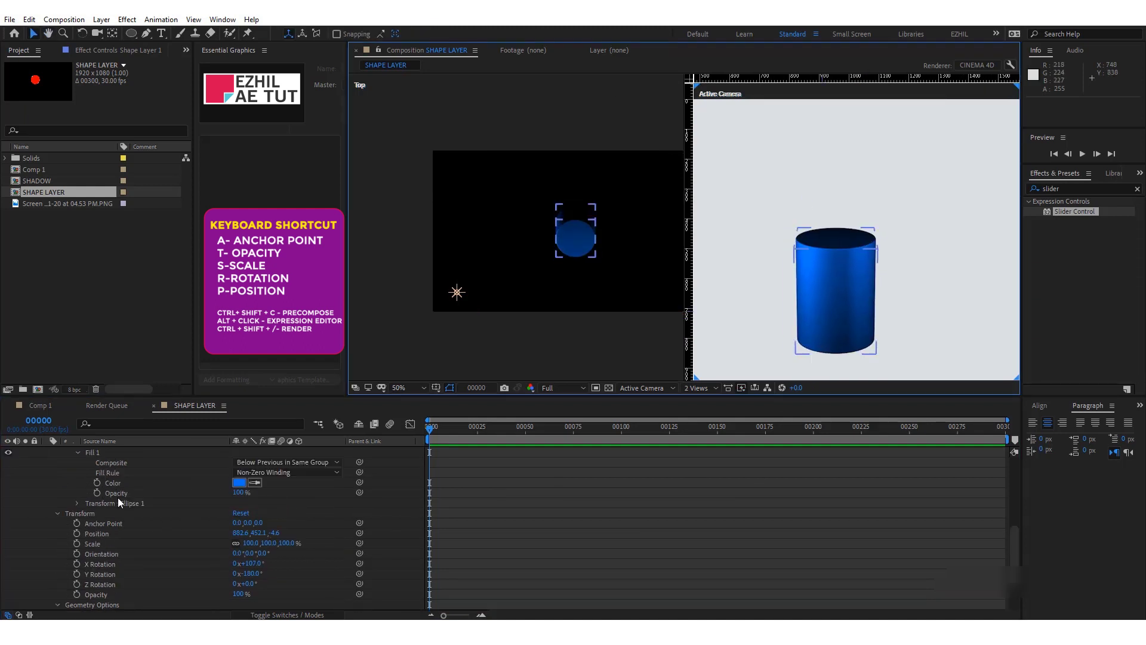
scroll(117, 496, "up", 5)
scroll(109, 491, "up", 5)
left_click(109, 460)
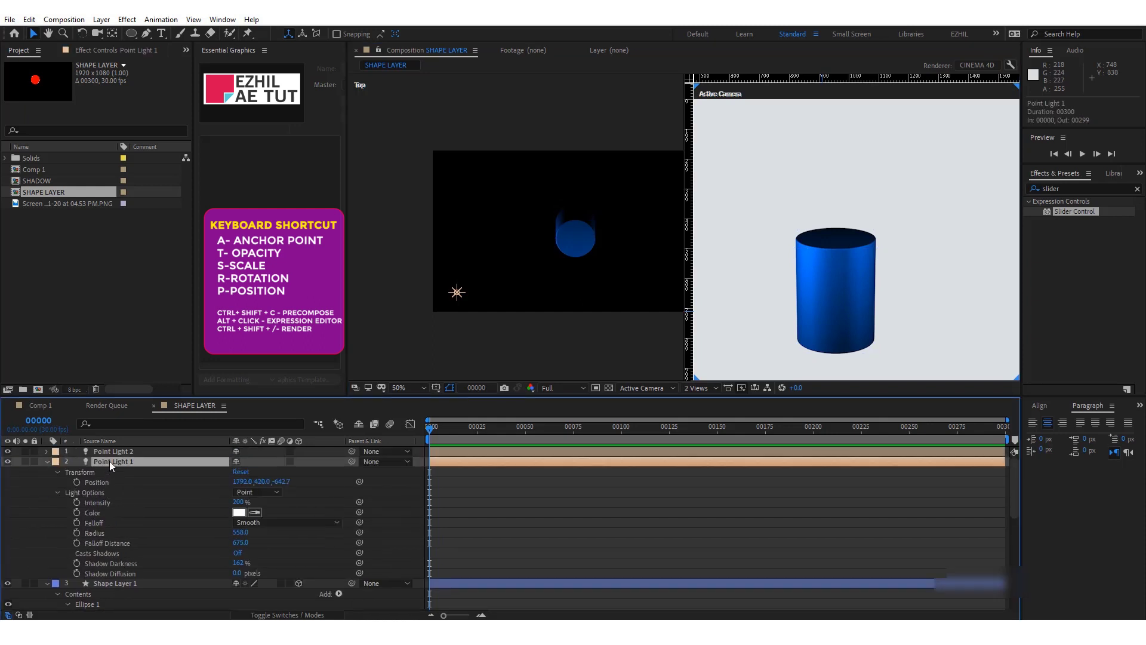
- Duplicate Point Light 1 as Point Light 3 and place it above the cylinder
key("ctrl+c")
key("ctrl+v")
scroll(865, 302, "down", 2)
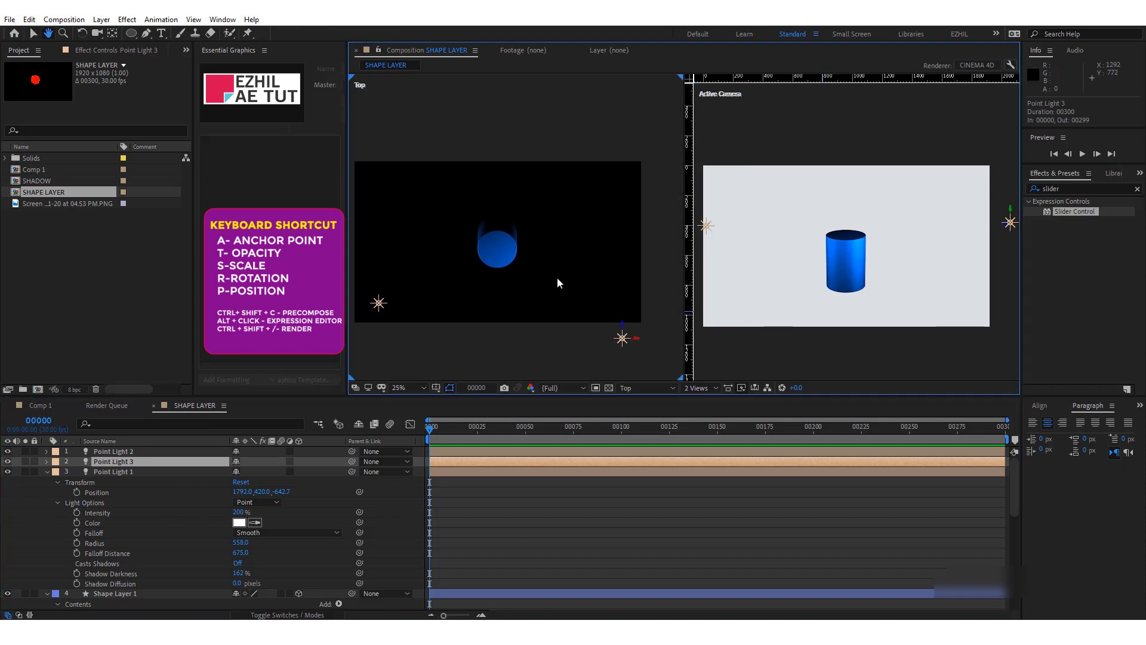
mouse_move(640, 342)
left_mouse_down()
mouse_move(480, 345)
mouse_move(483, 220)
mouse_move(485, 254)
left_mouse_up()
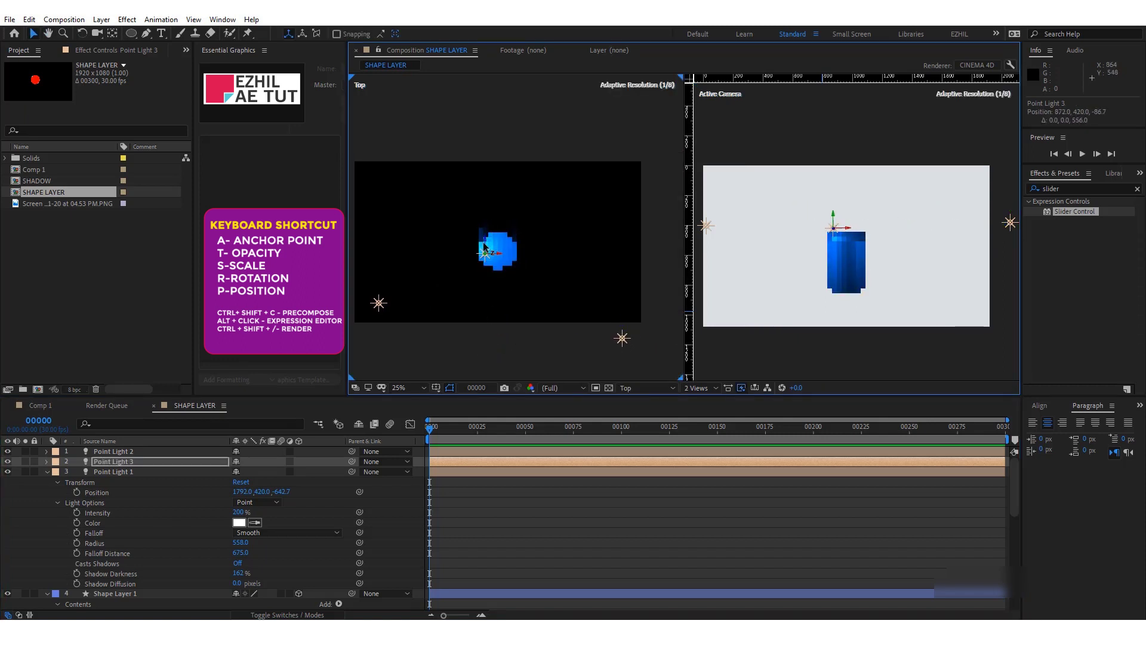
scroll(875, 258, "up", 3)
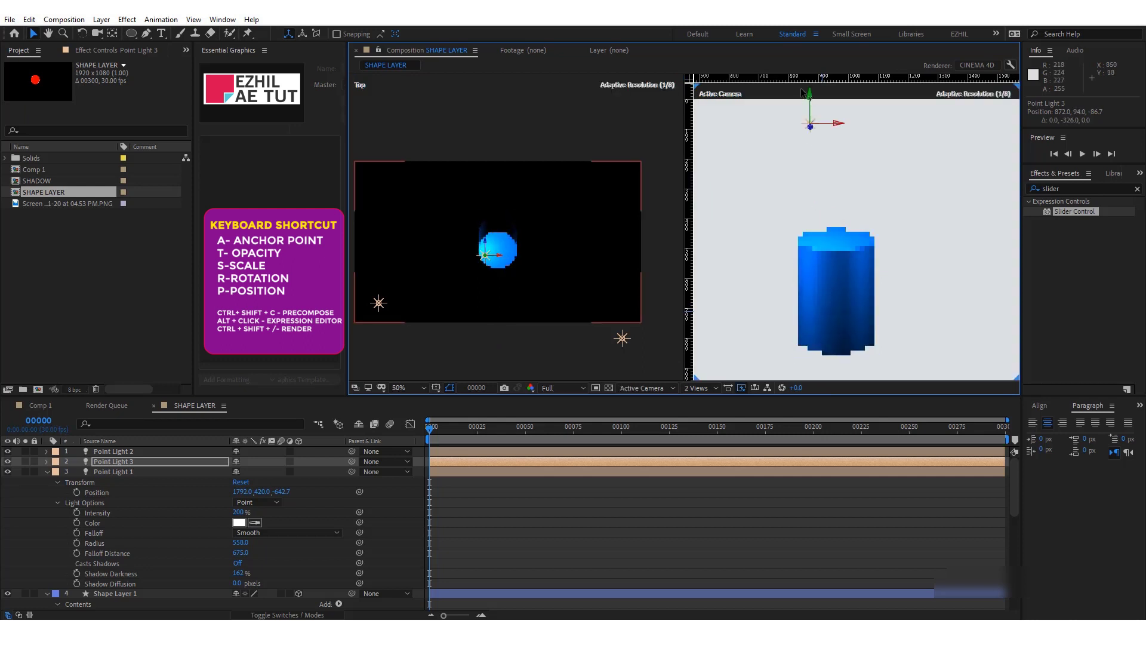
left_click_drag(810, 206, 810, 93)
scroll(880, 219, "down", 3)
left_click_drag(831, 149, 852, 122)
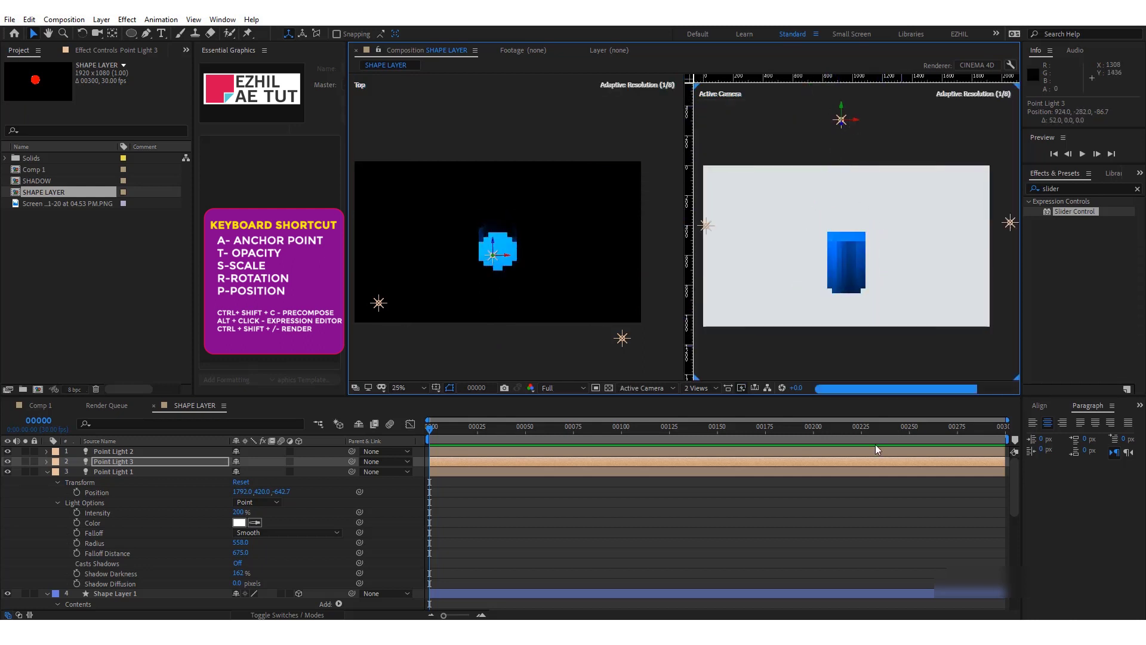
left_click(833, 506)
scroll(850, 333, "up", 3)
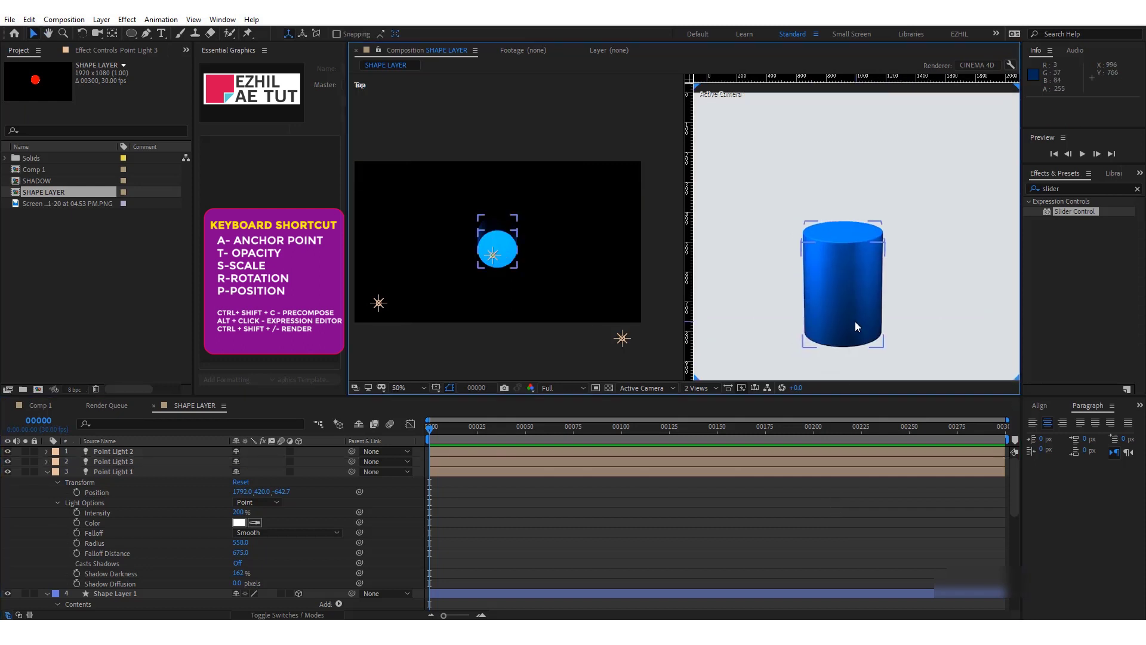
scroll(853, 322, "down", 3)
- Lower Point Light 2 and Point Light 1, bringing Point Light 1 to 1792.0, 744.0, -642.7
left_click(713, 224)
left_click_drag(715, 226, 716, 286)
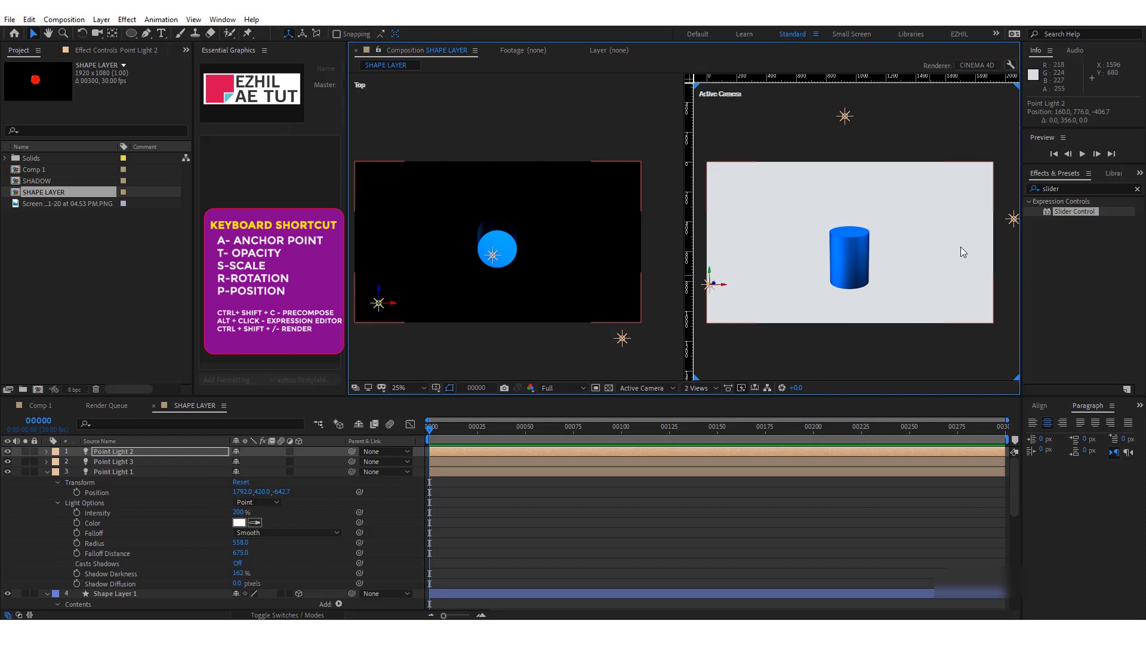
scroll(943, 223, "right", 2)
left_click(975, 217)
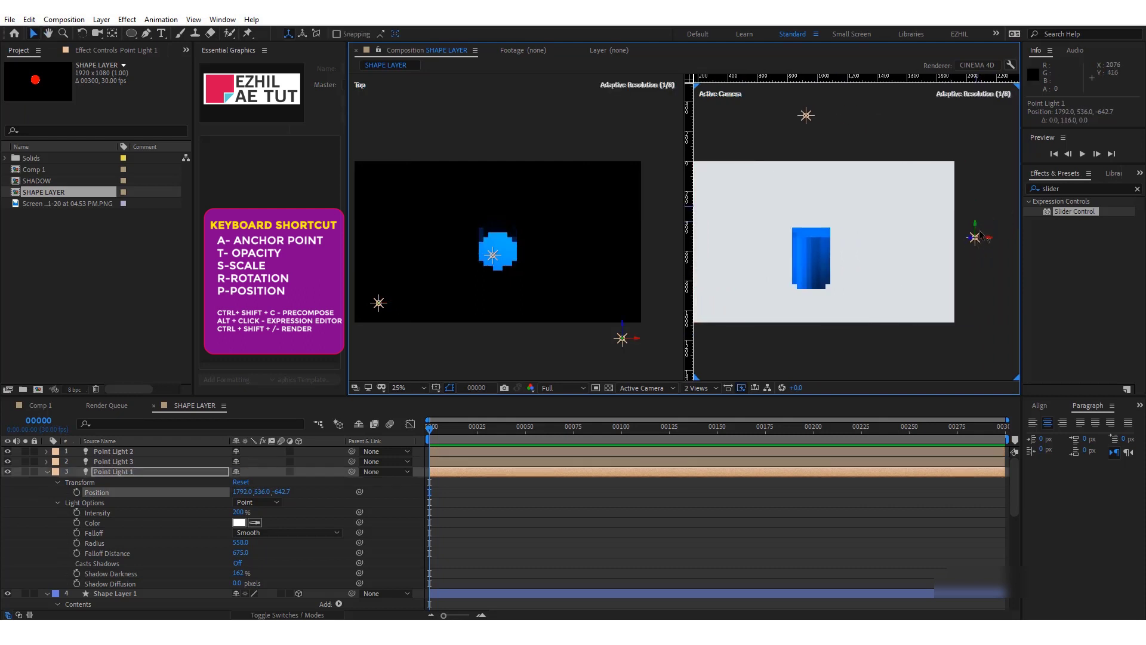
left_click_drag(977, 212, 977, 276)
scroll(824, 305, "up", 2)
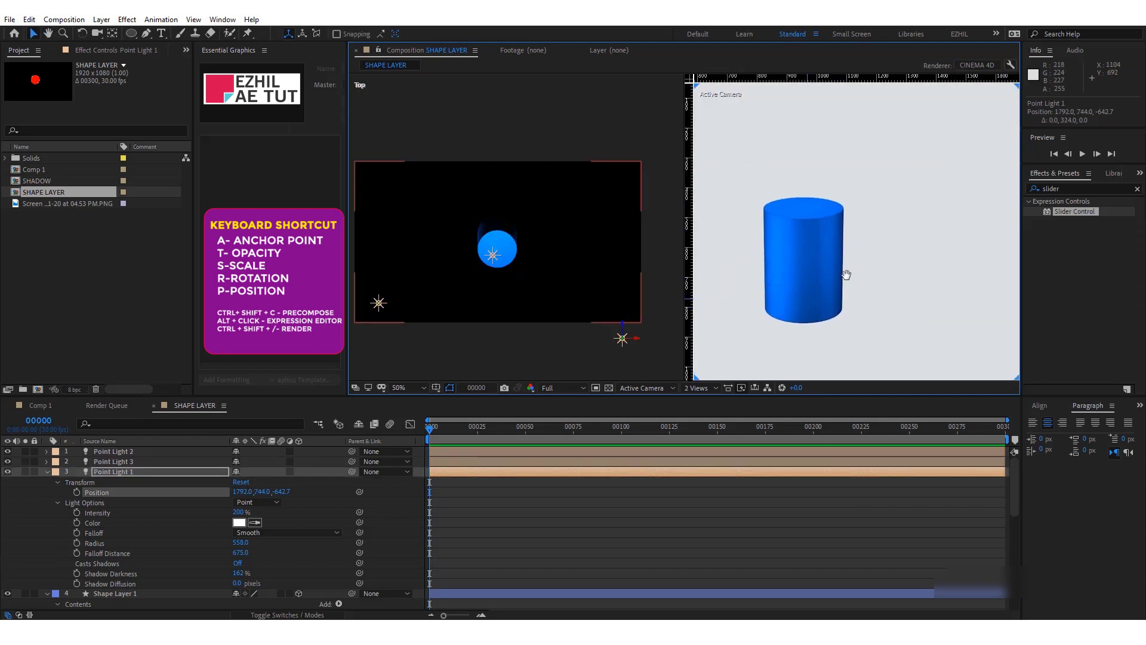
- Switch the viewer from 2 Views to a single Active Camera view and recentre the comp
left_click(687, 388)
left_click(704, 400)
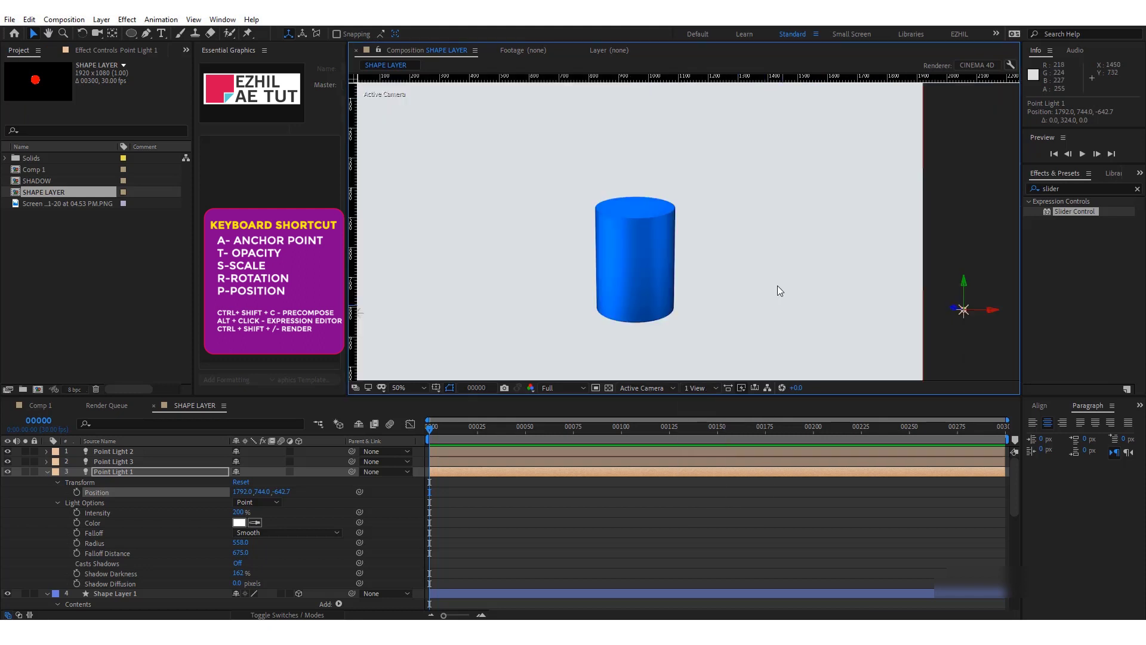
mouse_move(549, 320)
left_mouse_down()
mouse_move(621, 300)
mouse_move(630, 215)
left_mouse_up()
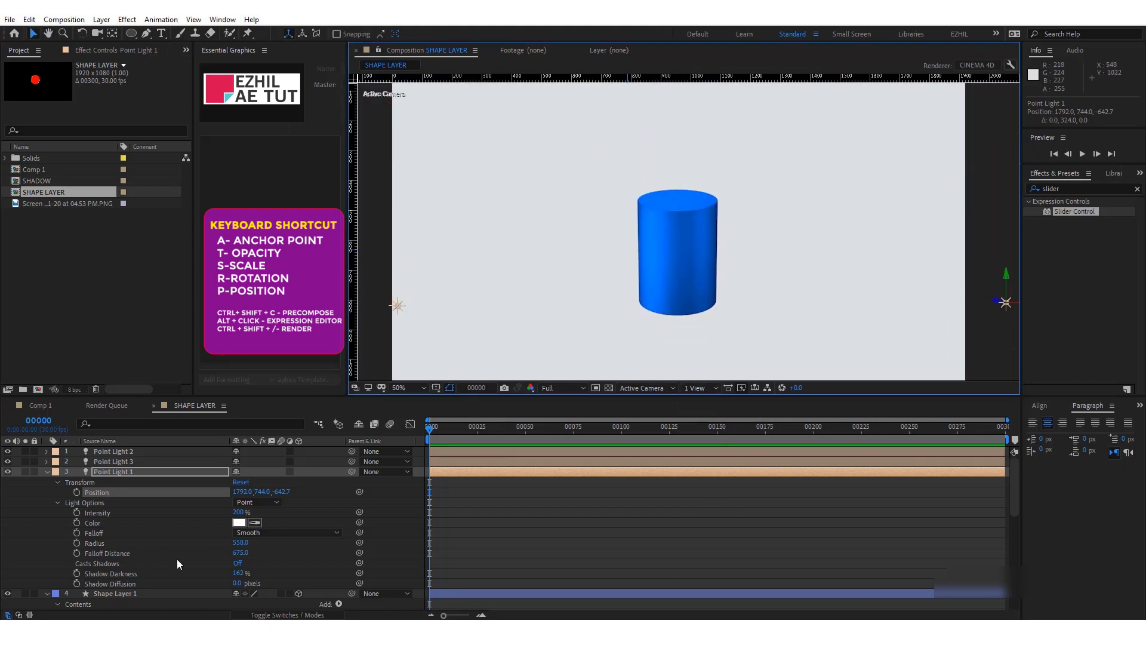
- Collapse Point Light 1 and set Shape Layer 1's Bevel Depth to 4.6
left_click(288, 561)
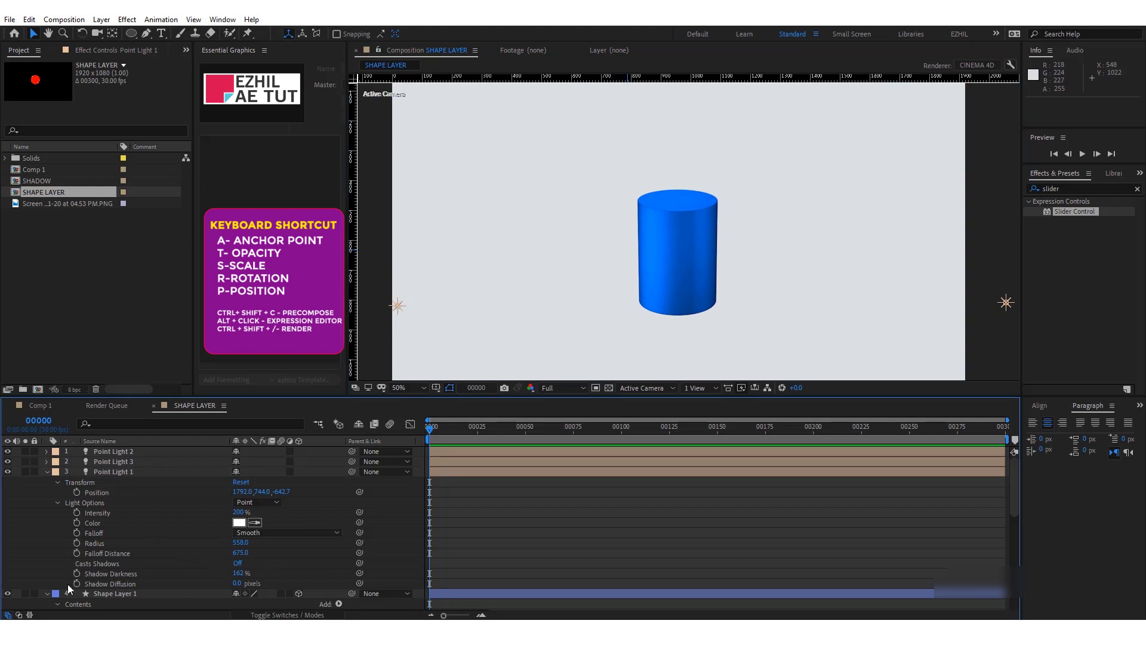
left_click(58, 502)
left_click(47, 472)
left_click(53, 481)
scroll(98, 500, "down", 5)
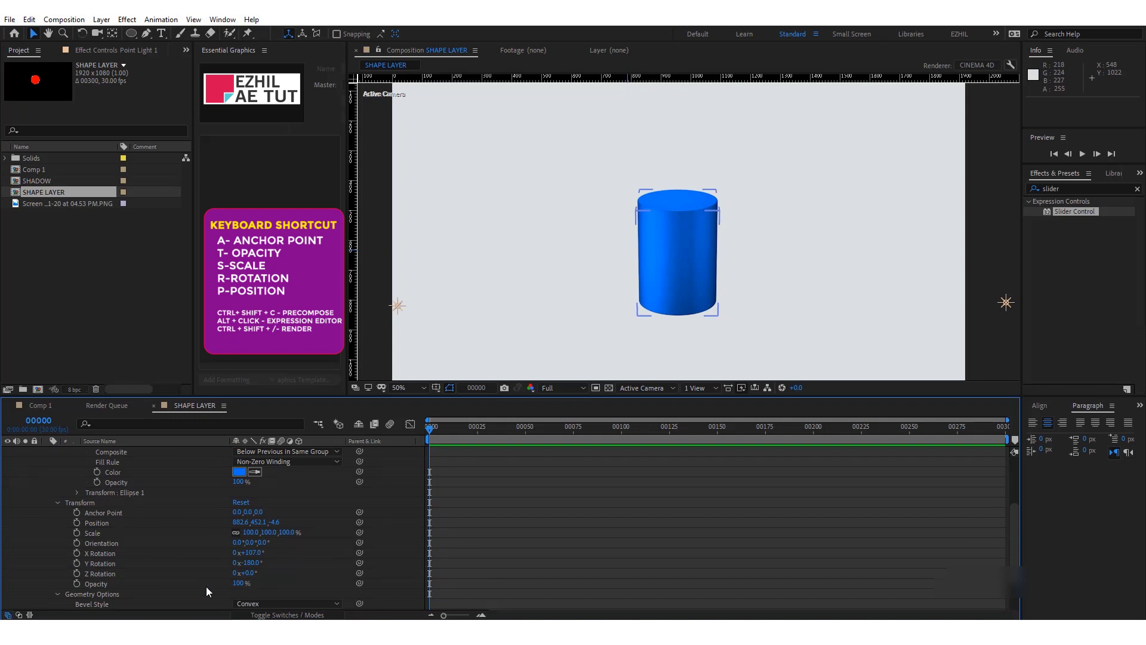
scroll(206, 591, "down", 3)
left_click_drag(238, 563, 251, 563)
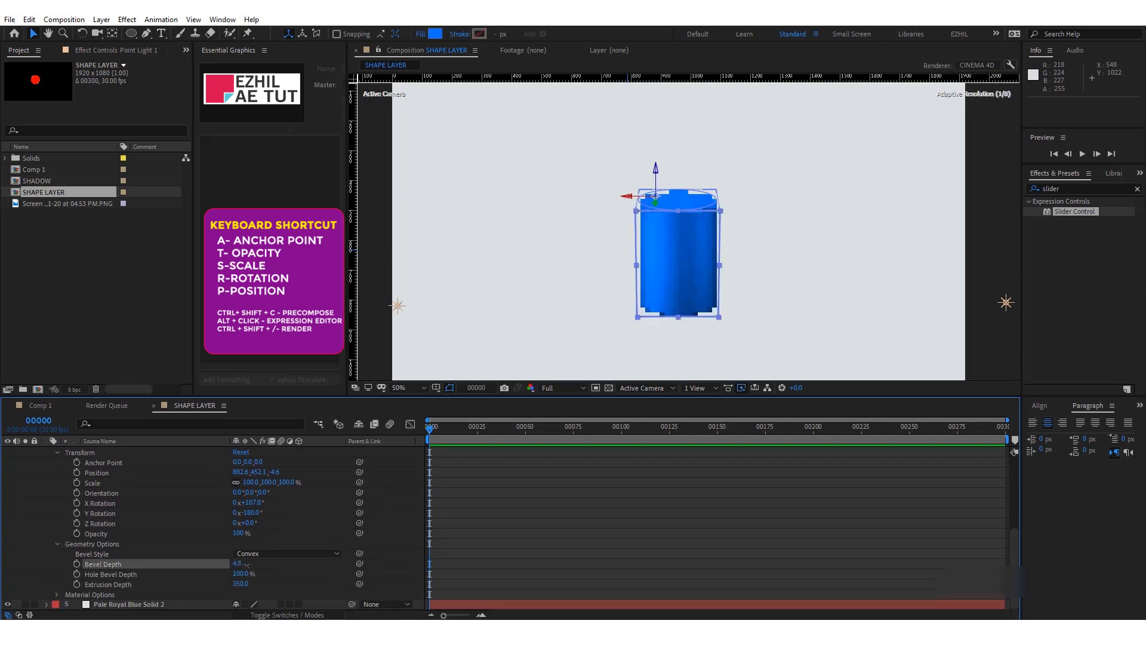
scroll(692, 245, "up", 2)
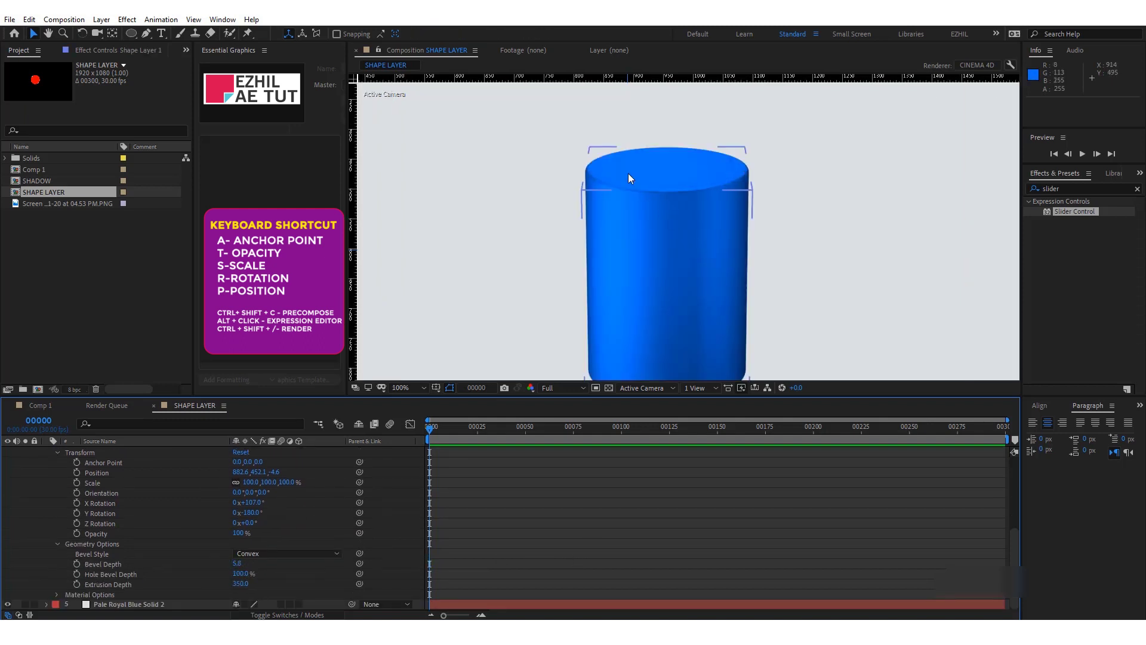
left_click_drag(238, 564, 228, 563)
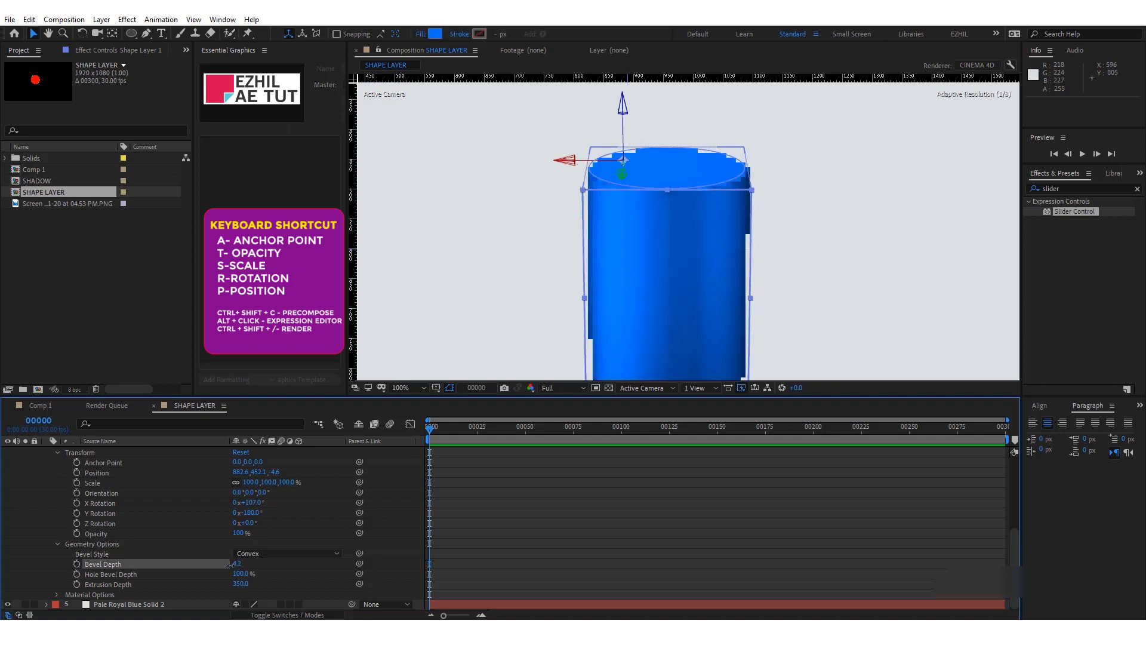
- Set the cylinder material to 84% Ambient, 48% Specular Intensity and 100% Specular Shininess
scroll(711, 219, "down", 2)
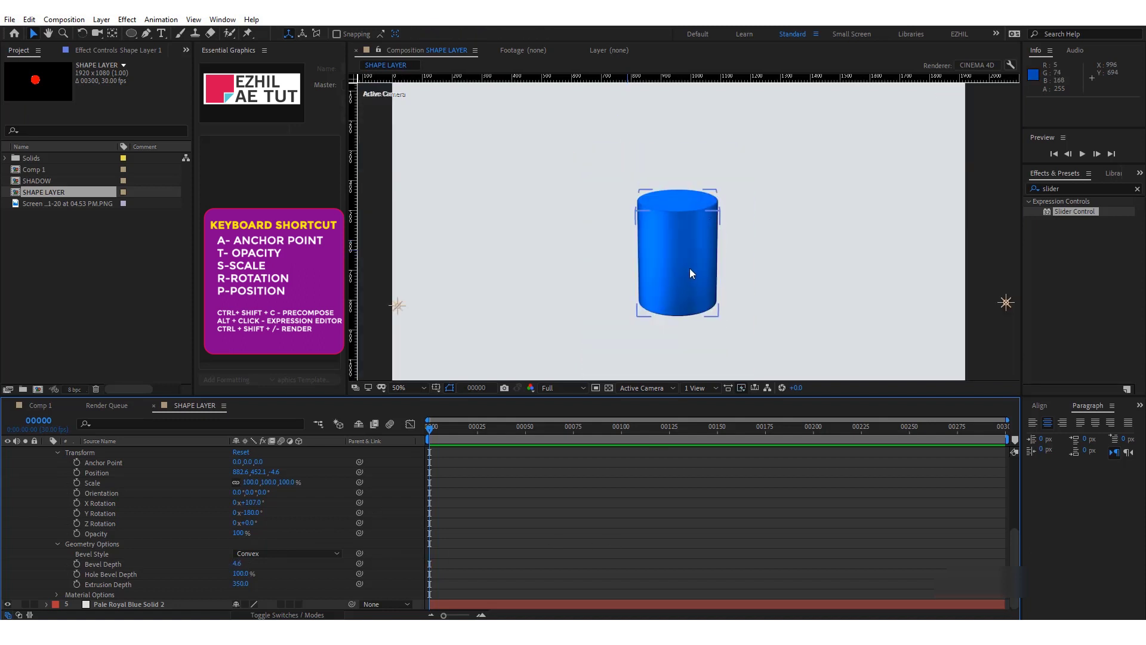
left_click(57, 594)
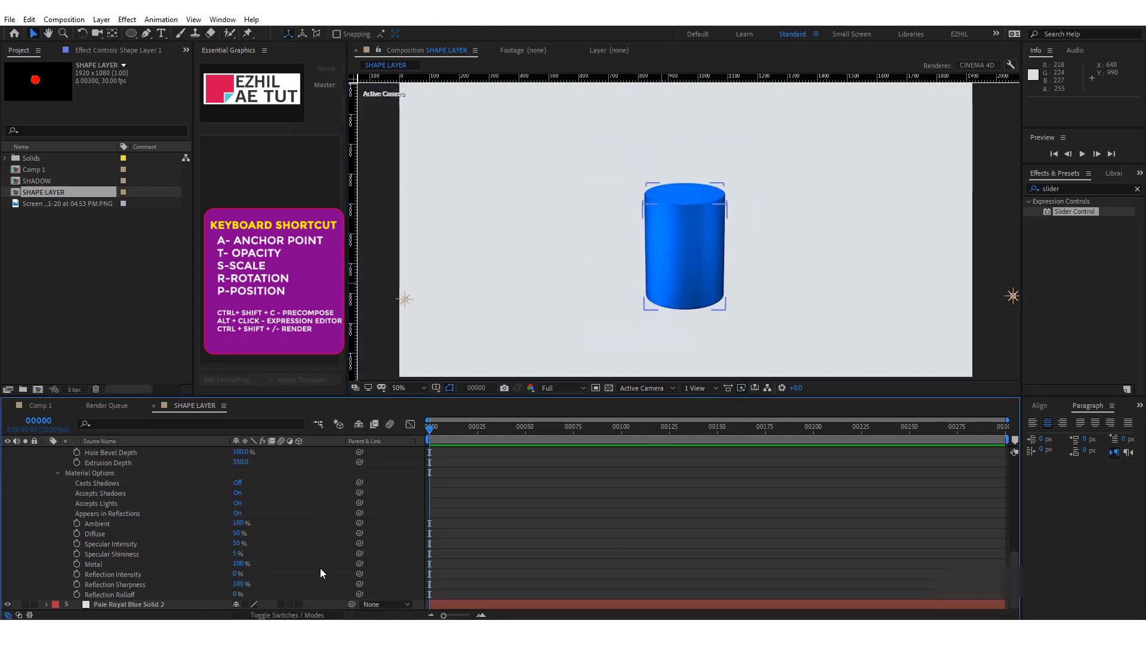
left_click_drag(238, 522, 225, 531)
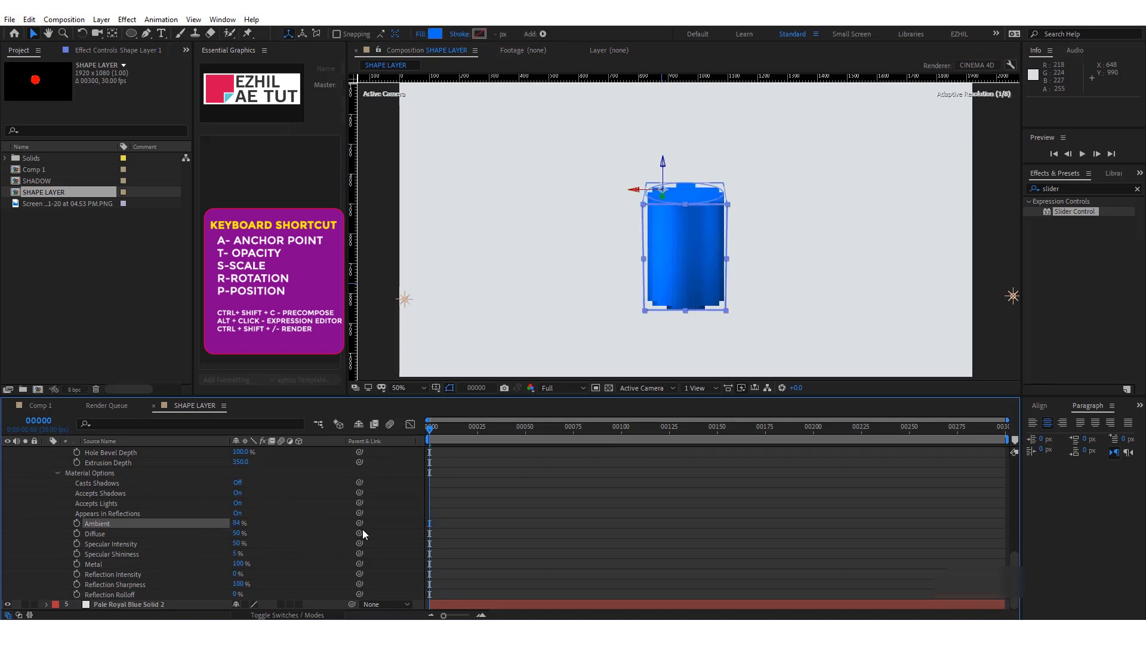
left_click(531, 523)
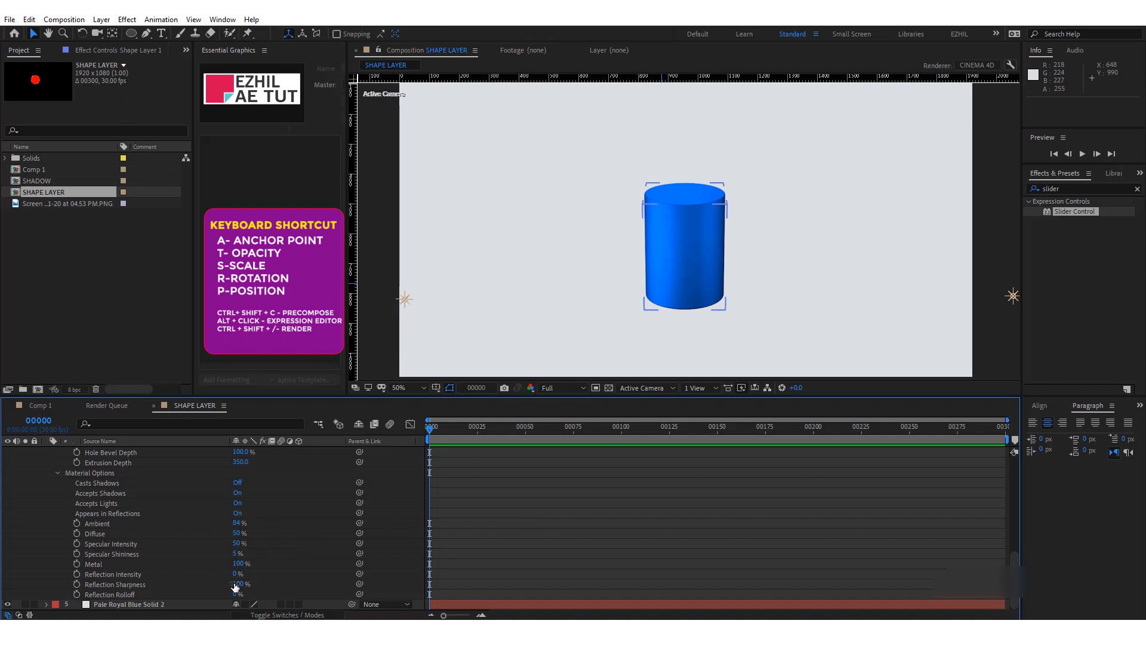
left_click_drag(237, 554, 360, 544)
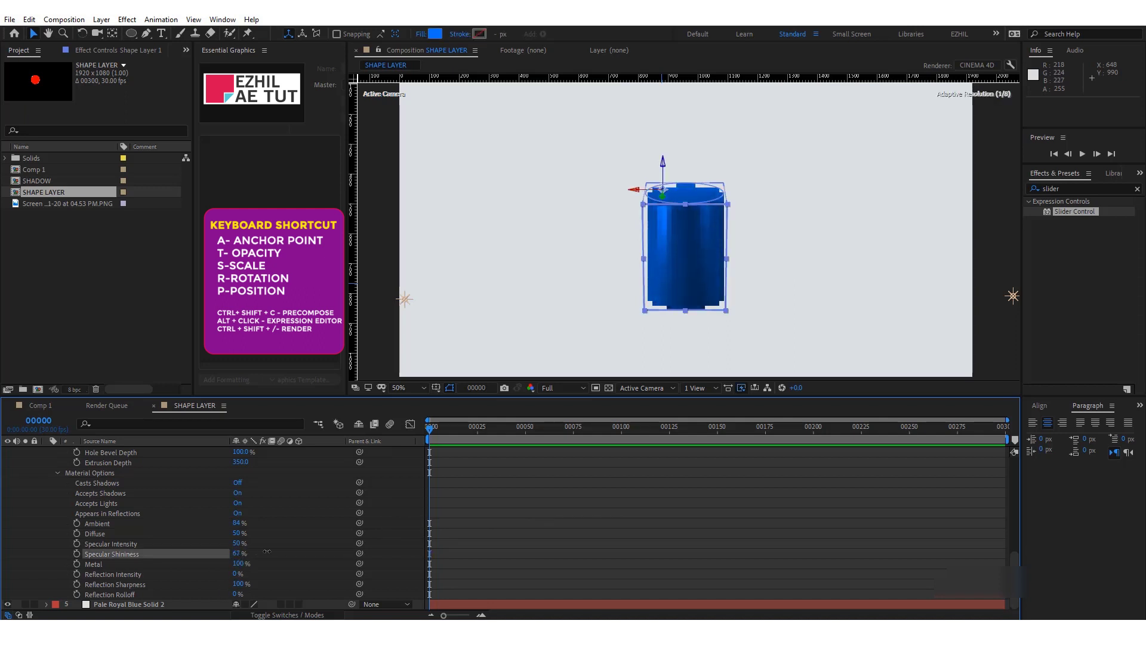
left_click(661, 532)
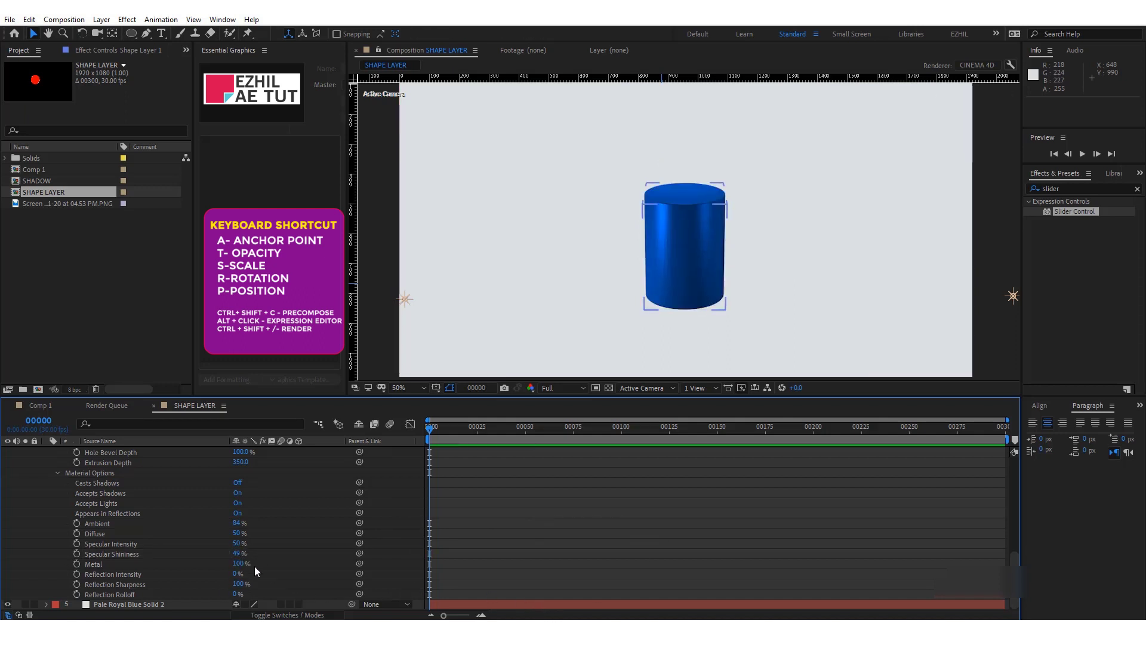
left_click_drag(237, 554, 277, 542)
left_click(634, 524)
scroll(150, 489, "up", 3)
scroll(195, 535, "down", 3)
left_click_drag(236, 553, 516, 534)
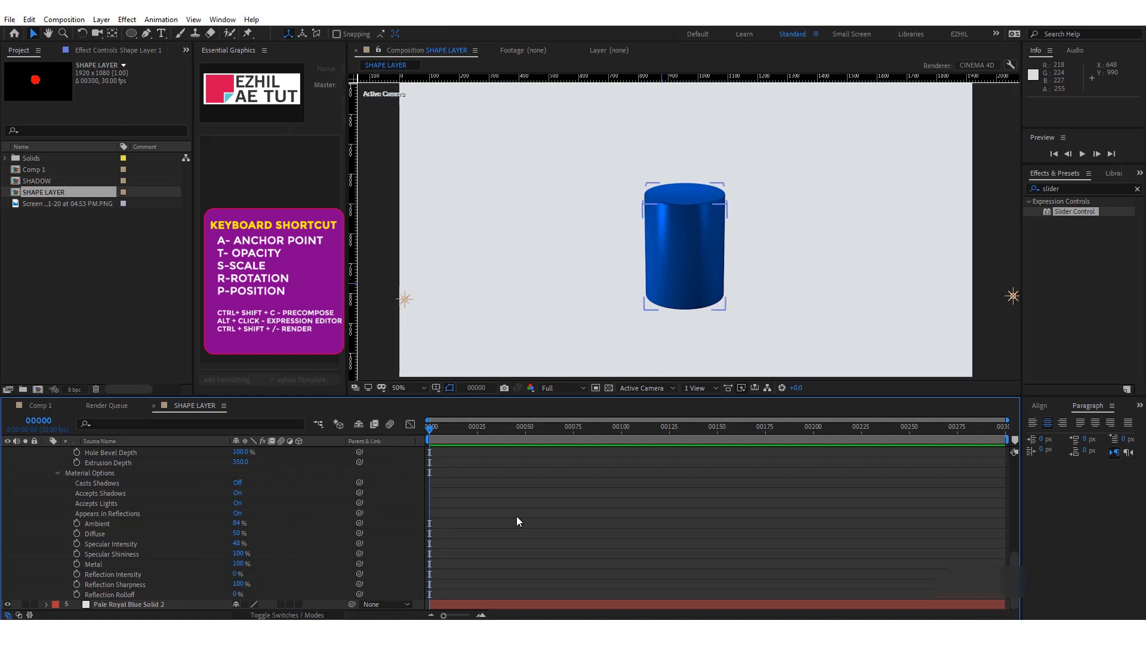
scroll(125, 471, "up", 5)
- Lower Point Light 2 to about 266, 976, -406.7
scroll(122, 474, "up", 2)
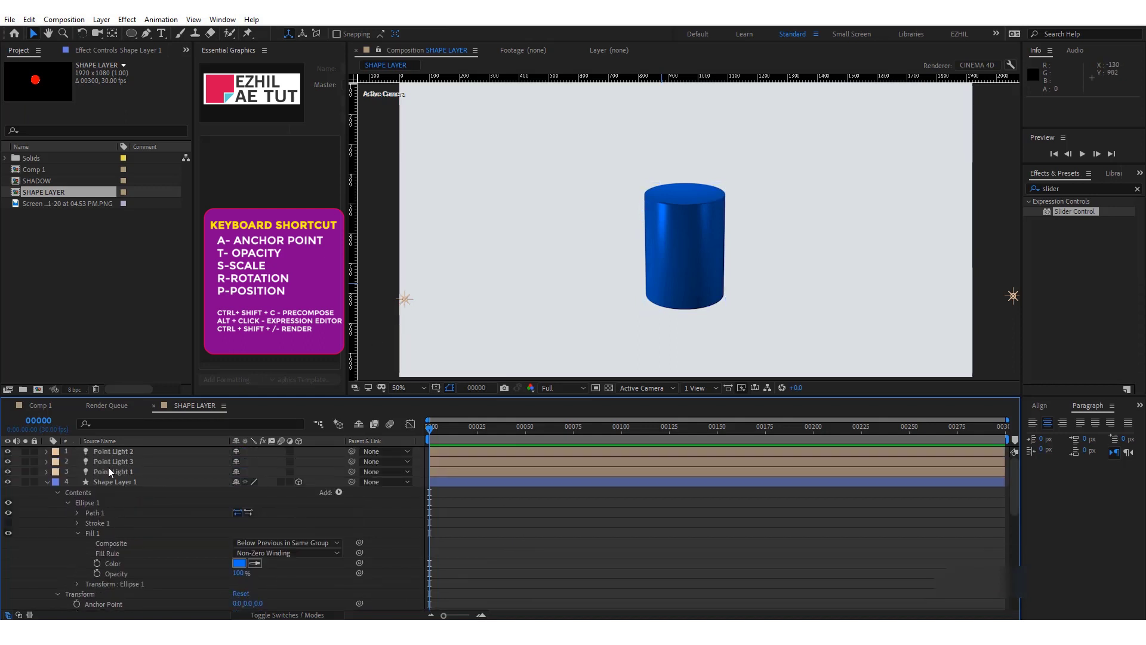
left_click(110, 463)
left_click(116, 451)
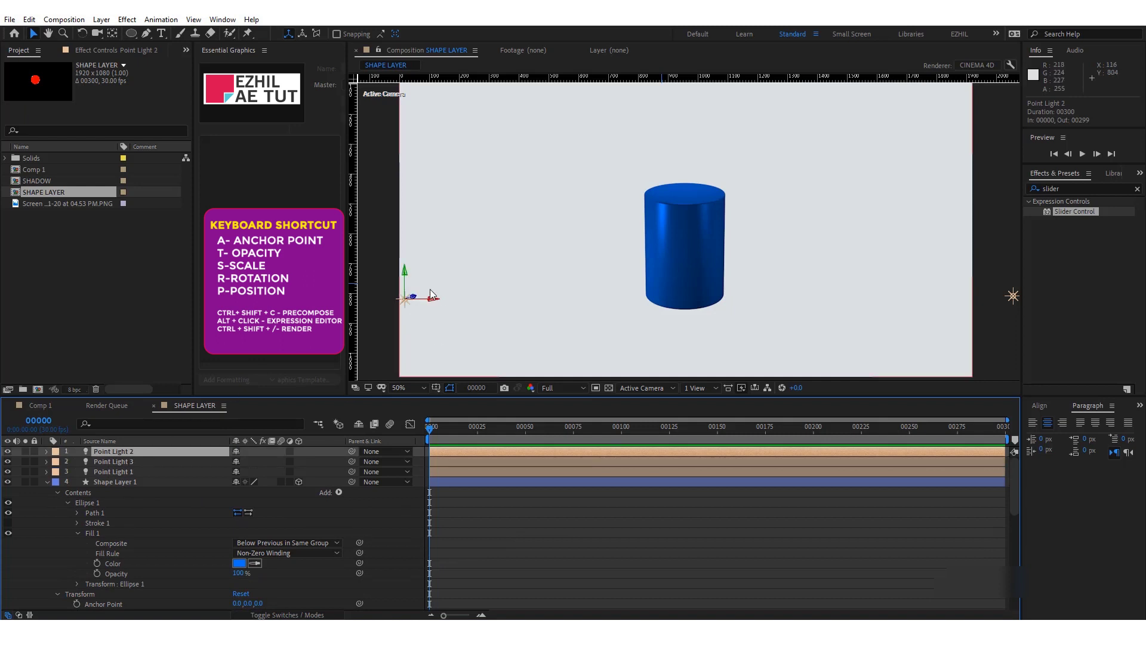
mouse_move(404, 285)
left_mouse_down()
mouse_move(395, 328)
mouse_move(470, 363)
mouse_move(507, 352)
left_mouse_up()
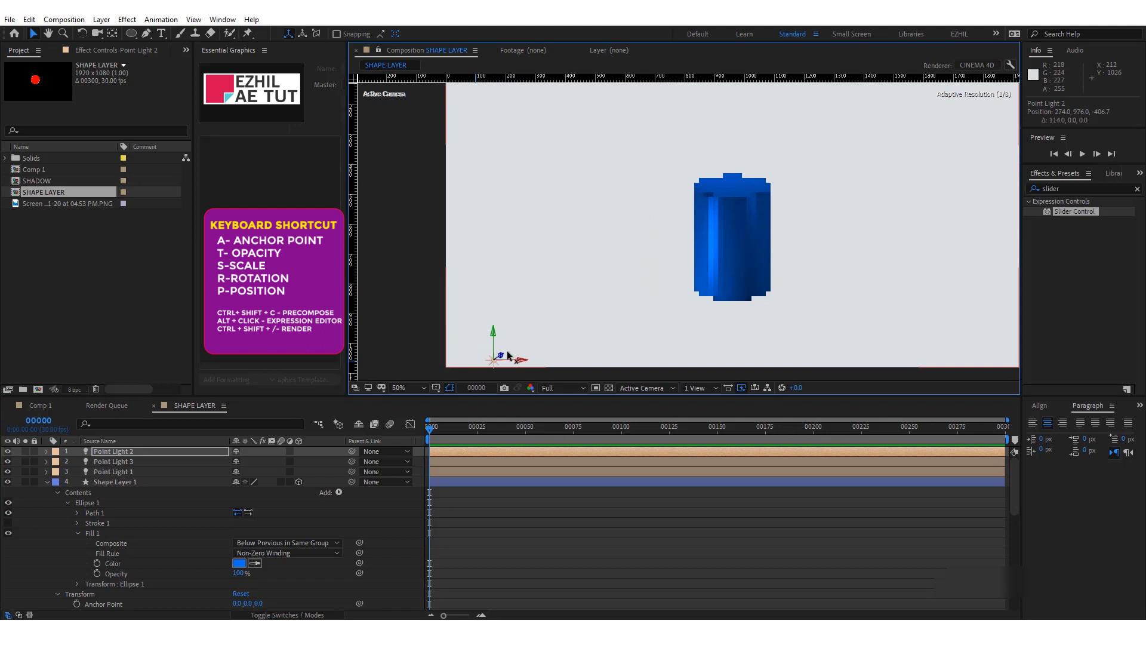
left_click(45, 451)
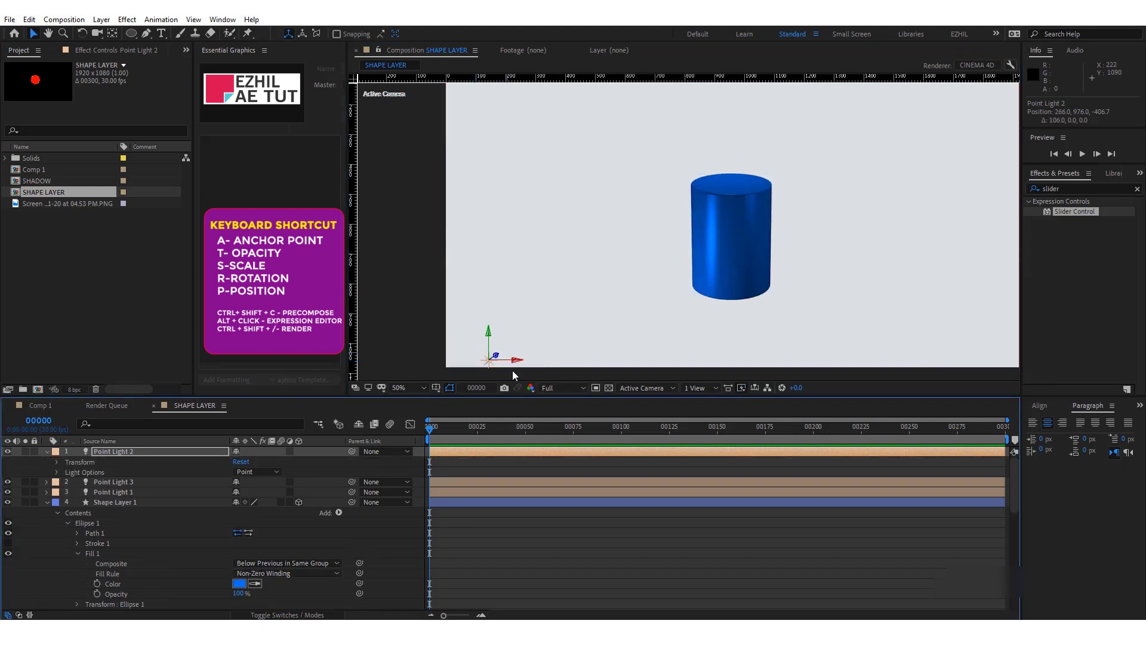
- Lower Point Light 1 to about 1792, 994, -642.7 and reframe the comp
left_click(117, 482)
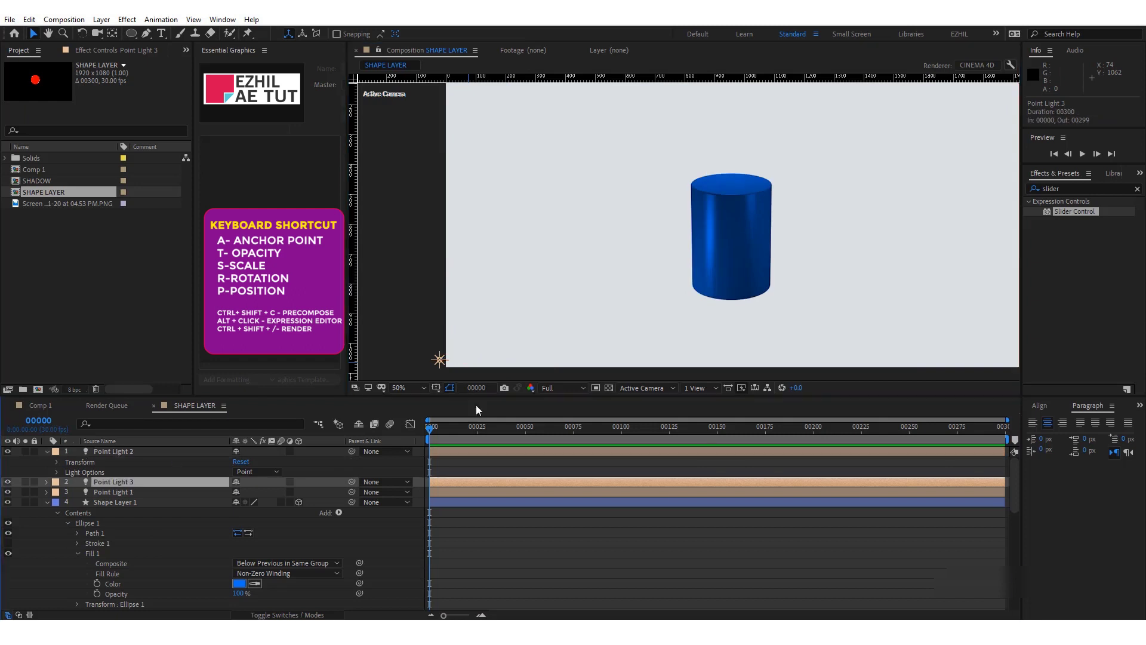
left_click(933, 302)
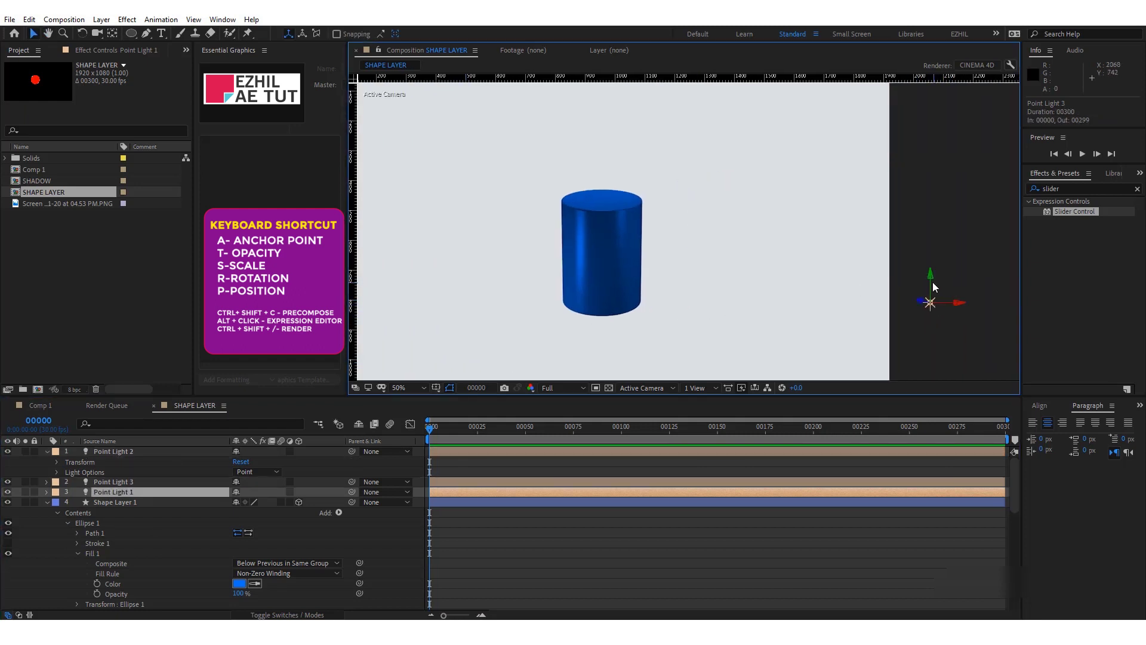
left_click_drag(935, 287, 928, 362)
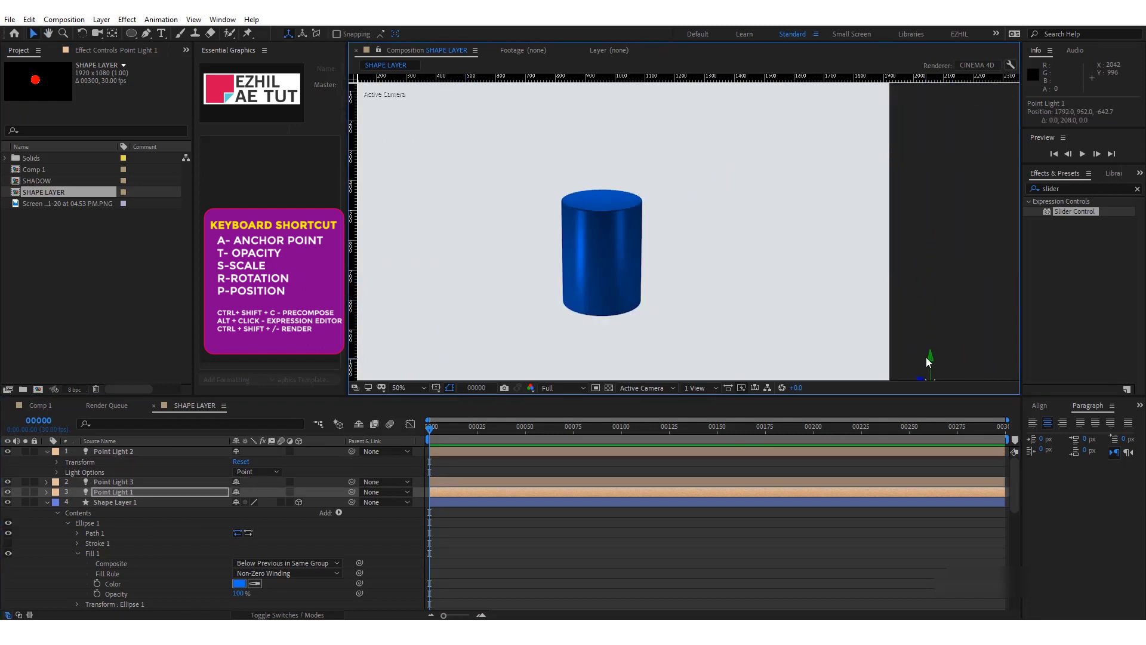
left_click_drag(930, 317, 930, 343)
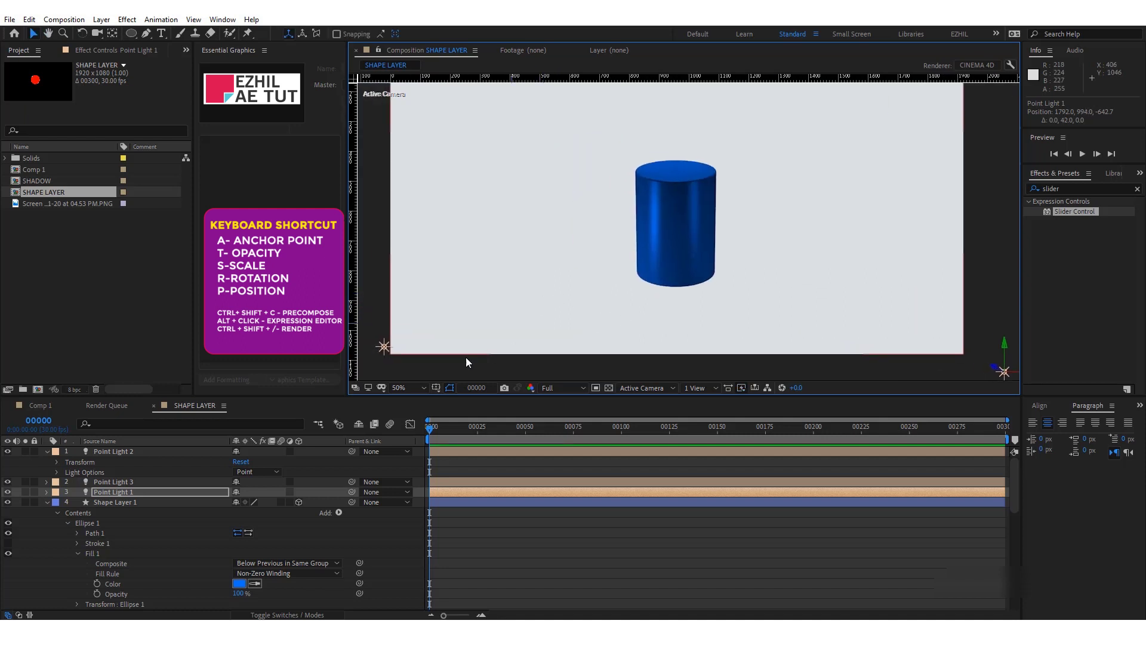
left_click(121, 453)
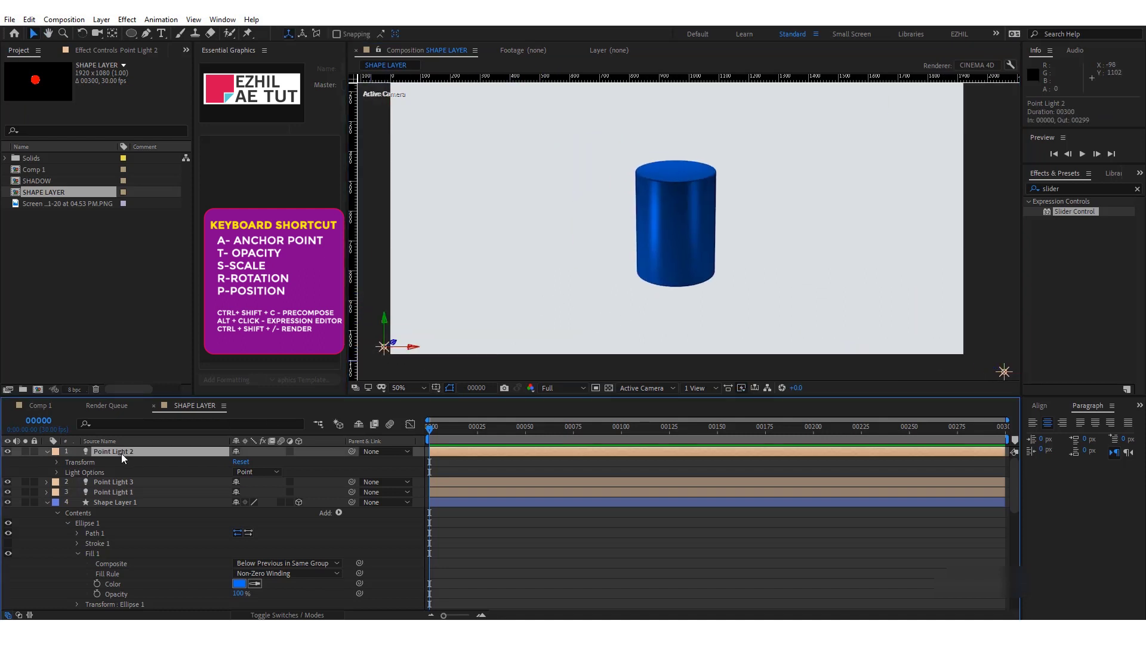
left_click(104, 493)
left_click_drag(619, 304, 585, 290)
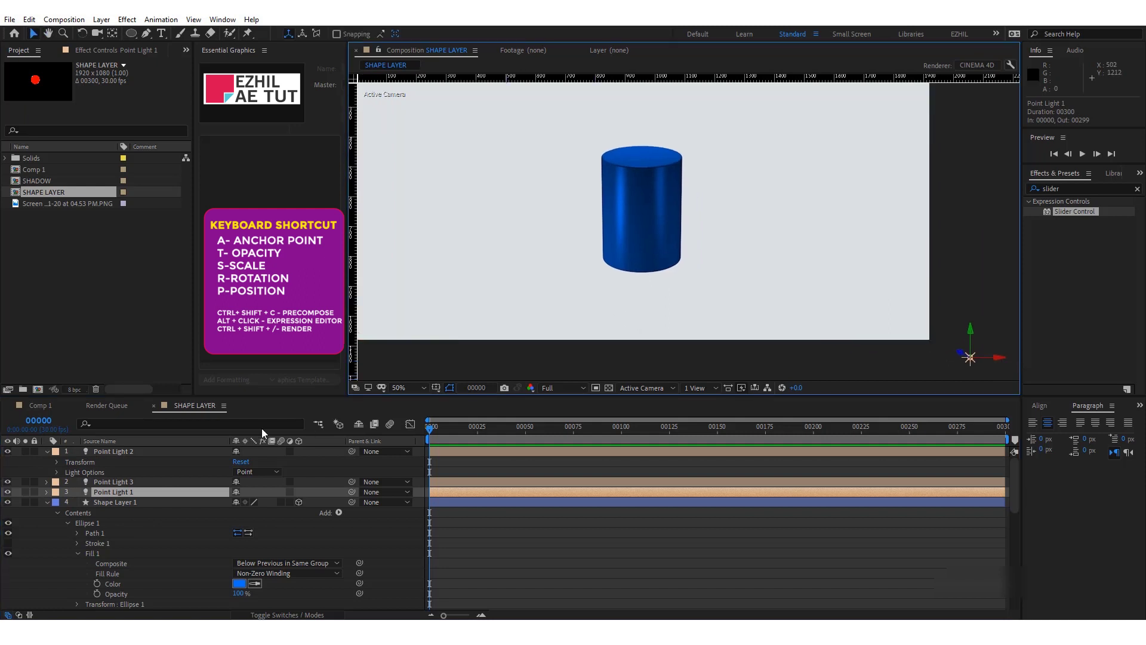
- Raise Point Light 1's intensity slightly in its Light Options
left_click(48, 491)
left_click(57, 523)
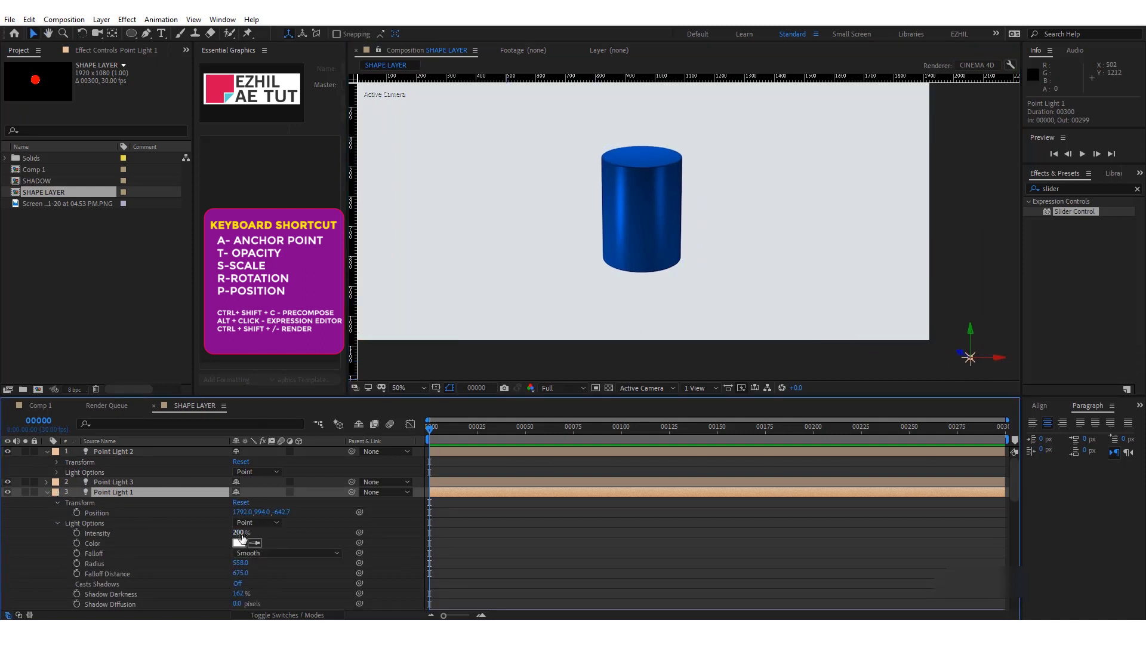
left_click_drag(239, 533, 259, 533)
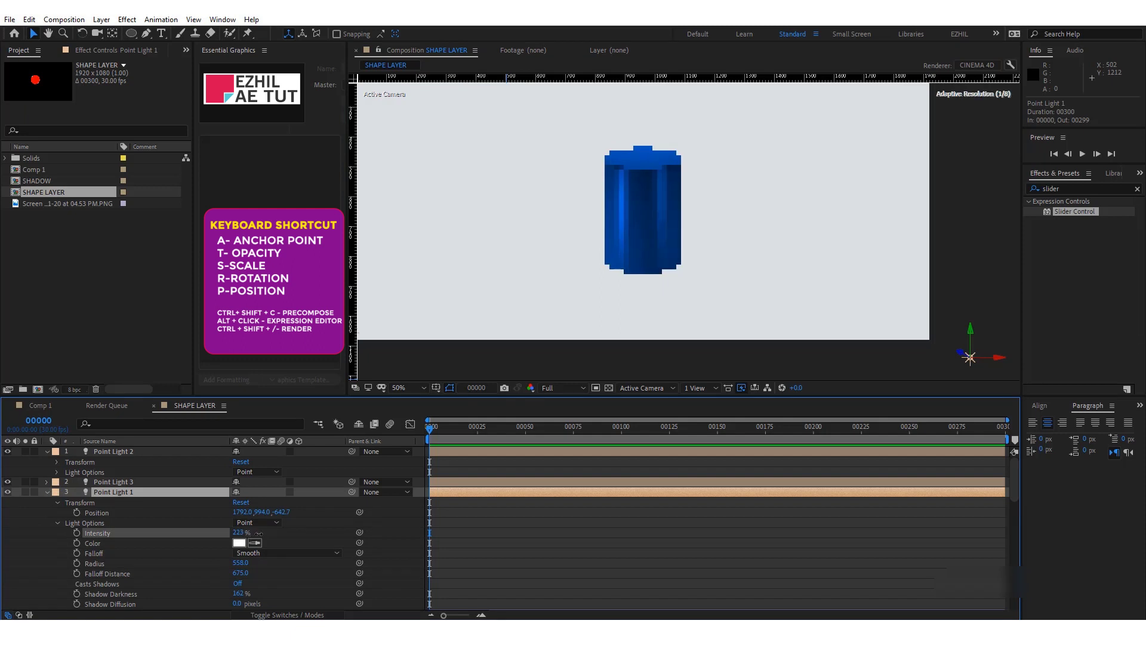
left_click(571, 558)
- Adjust Point Light 2's radius and move it to the left
left_click(113, 493)
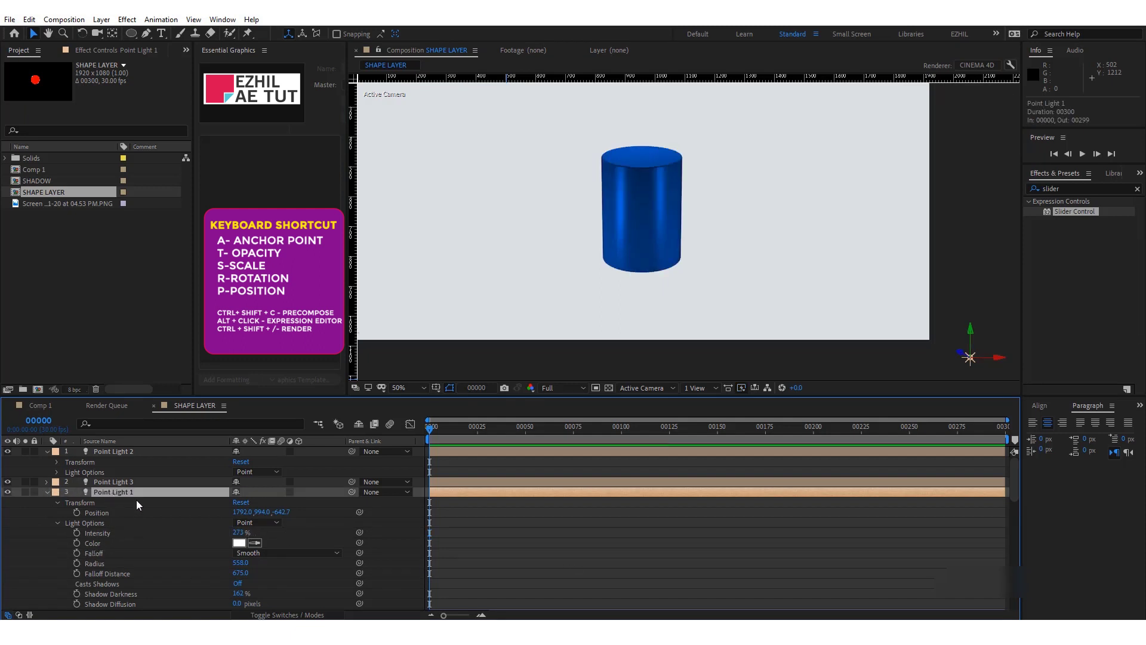
left_click(102, 452)
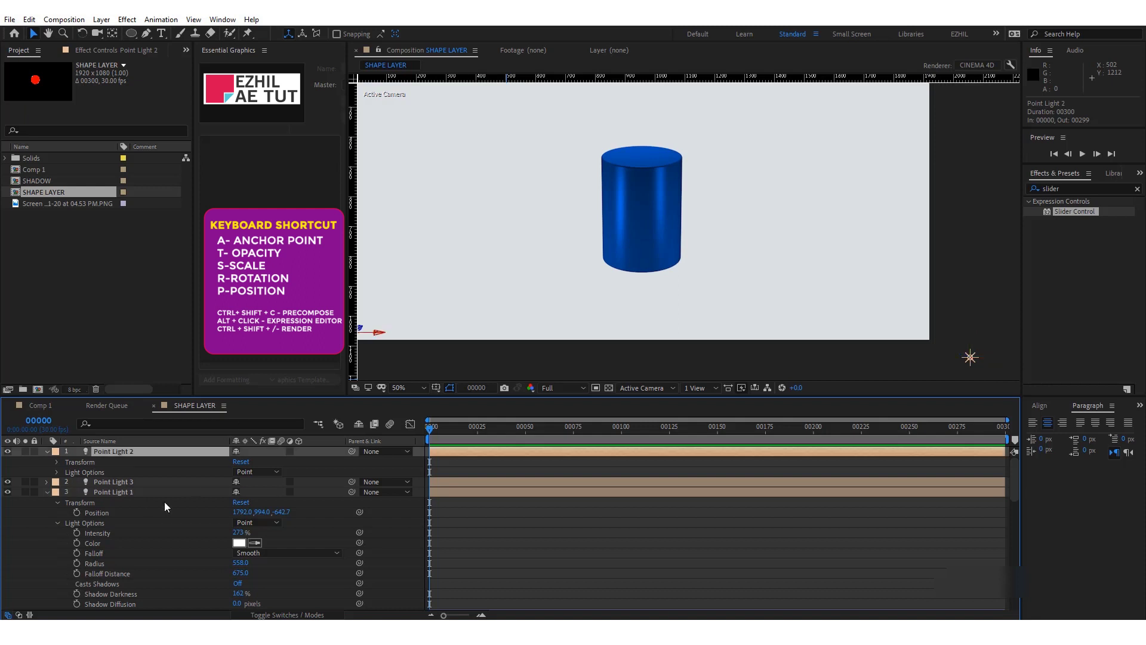
left_click(57, 472)
mouse_move(250, 512)
left_mouse_down()
mouse_move(262, 519)
mouse_move(214, 519)
left_mouse_up()
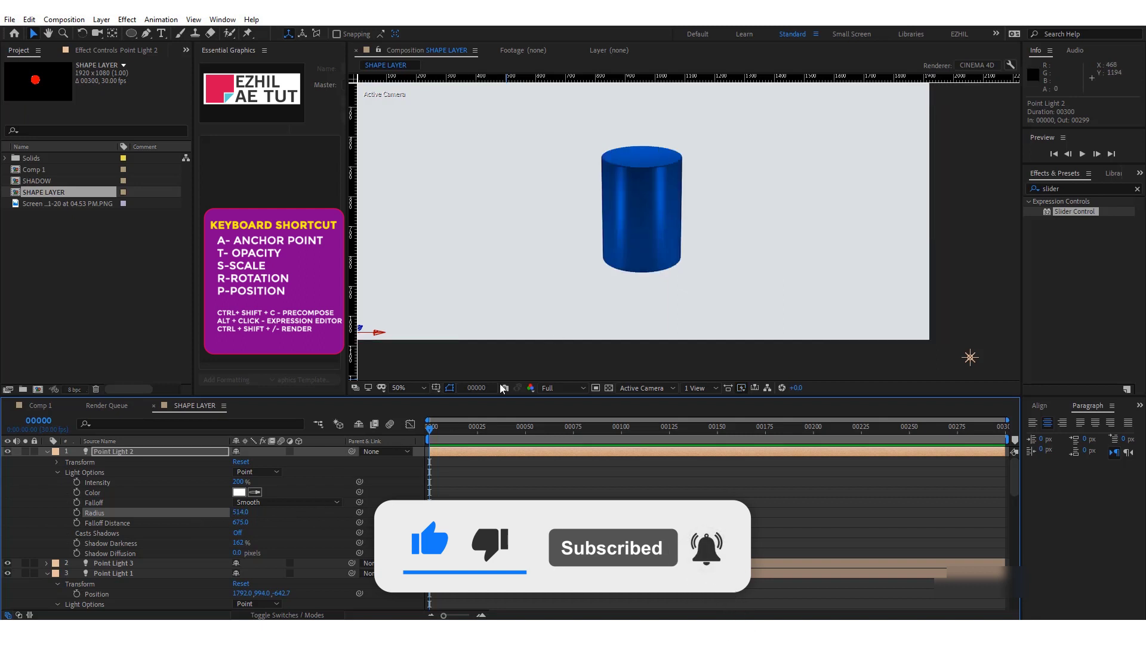
left_click_drag(513, 367, 579, 361)
left_click_drag(418, 314, 420, 169)
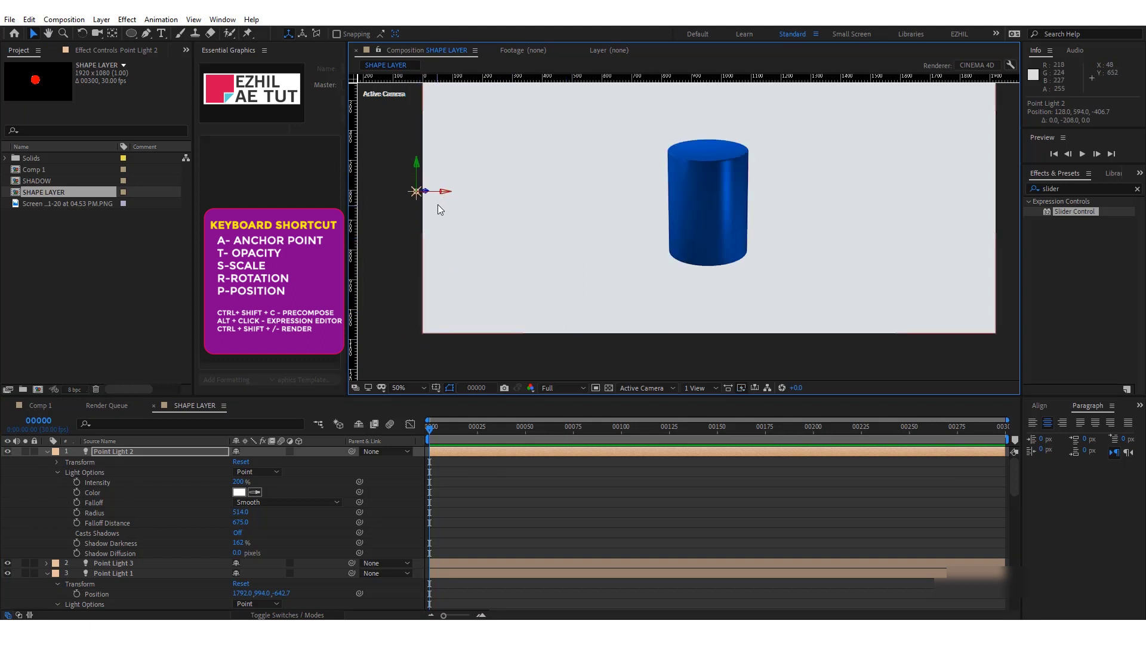
left_click_drag(445, 191, 394, 191)
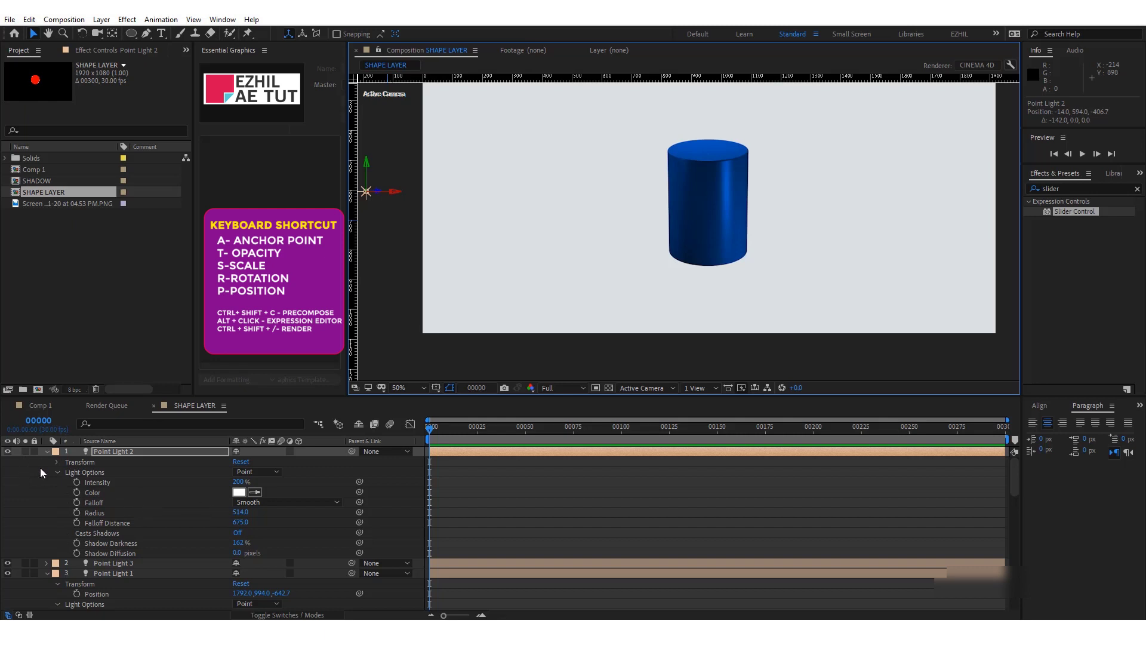
- Raise Point Light 2's intensity to 344% and fine-tune its height
left_click(241, 513)
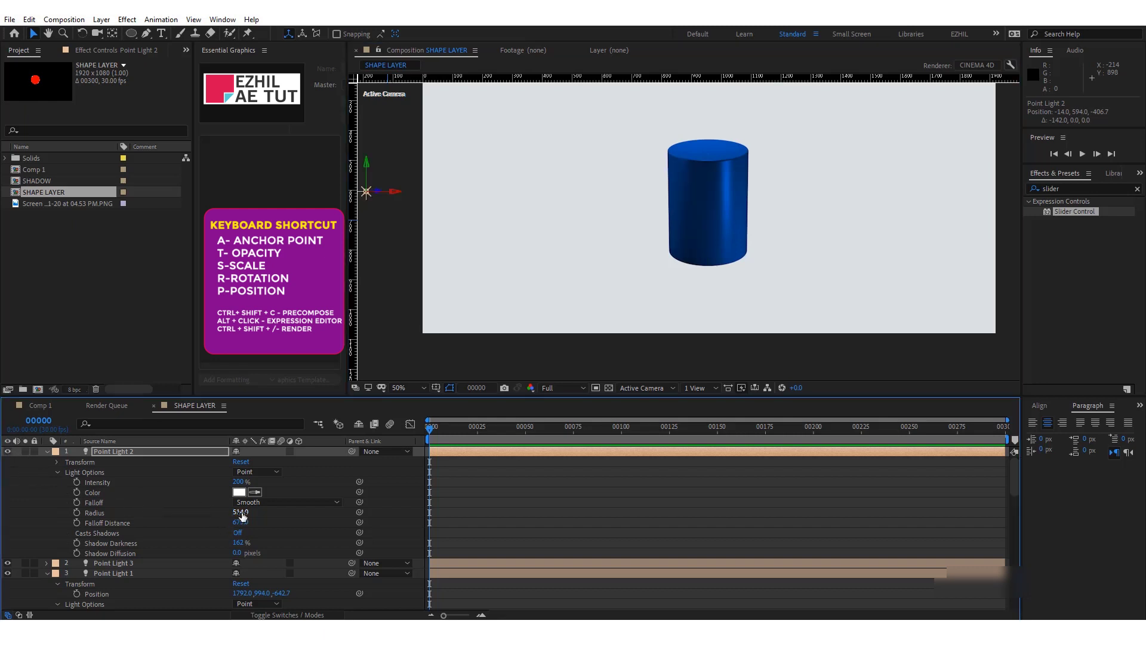
left_click_drag(237, 482, 328, 481)
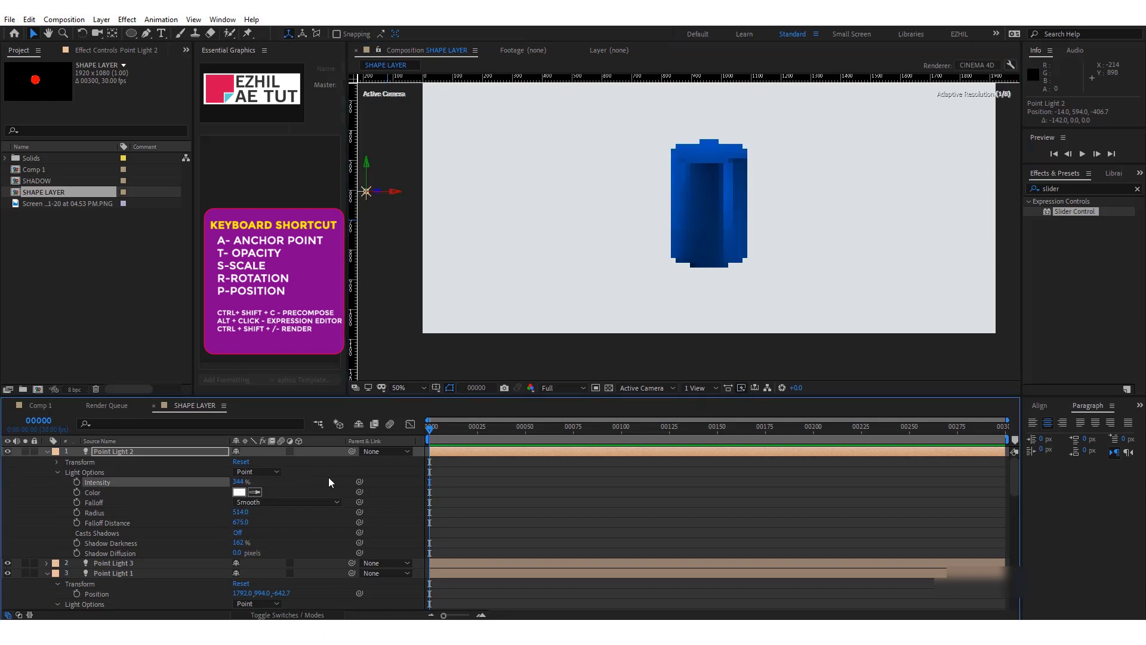
scroll(486, 184, "left", 2)
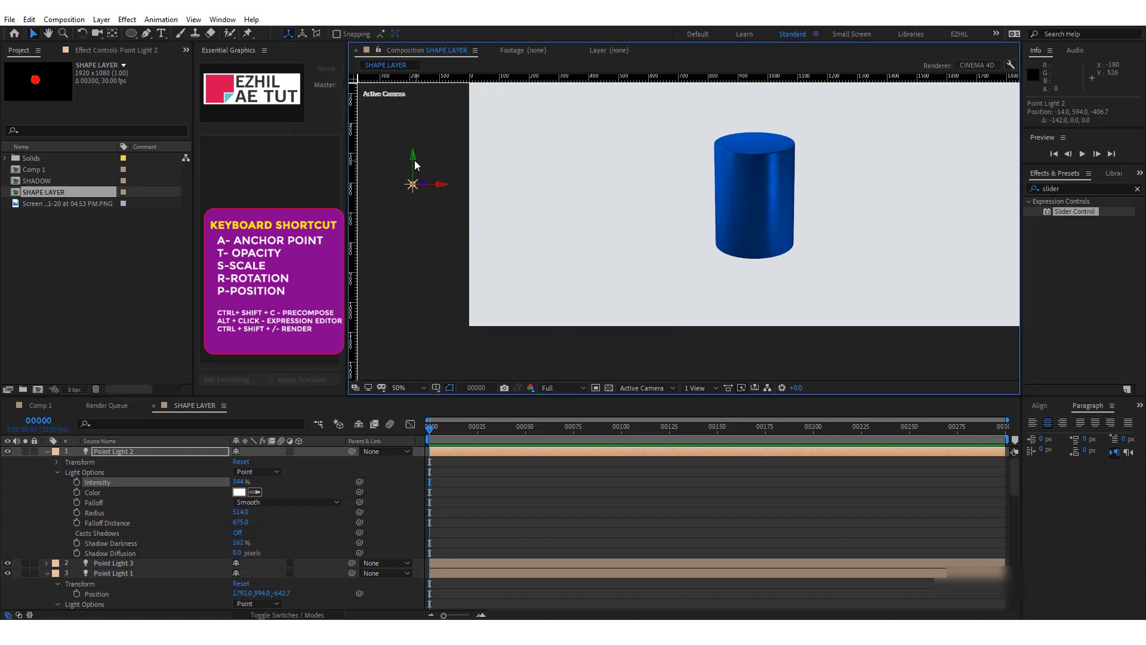
mouse_move(416, 162)
left_mouse_down()
mouse_move(416, 191)
mouse_move(413, 179)
left_mouse_up()
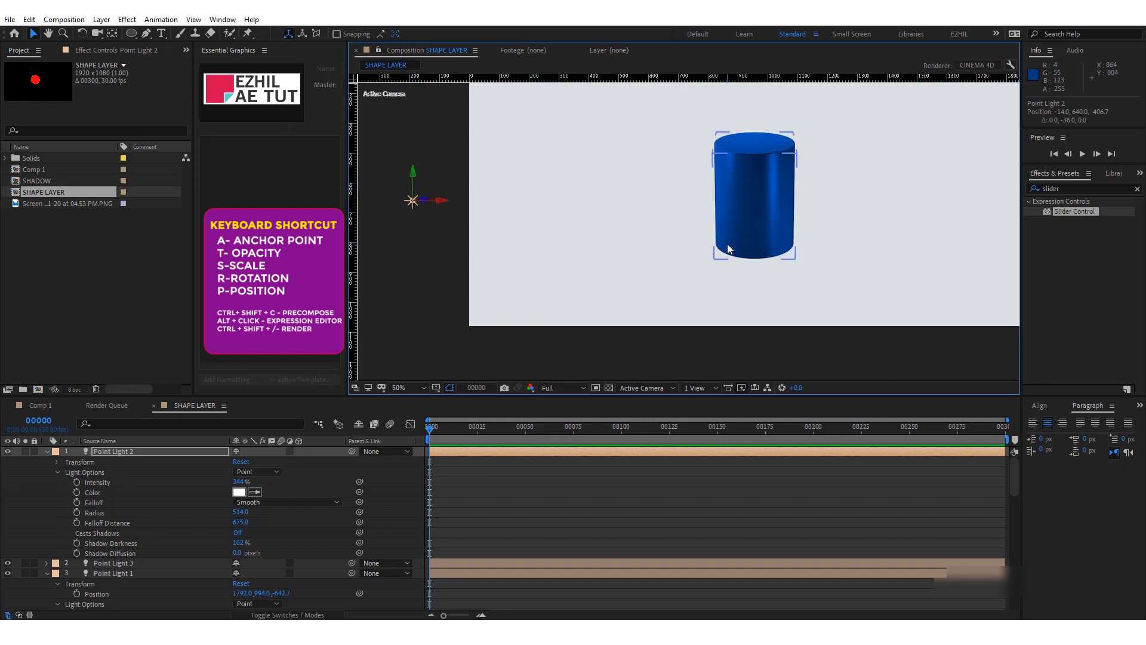
left_click_drag(751, 245, 645, 272)
left_click_drag(768, 299, 785, 280)
- Raise Point Light 1's intensity to 414%
left_click(994, 351)
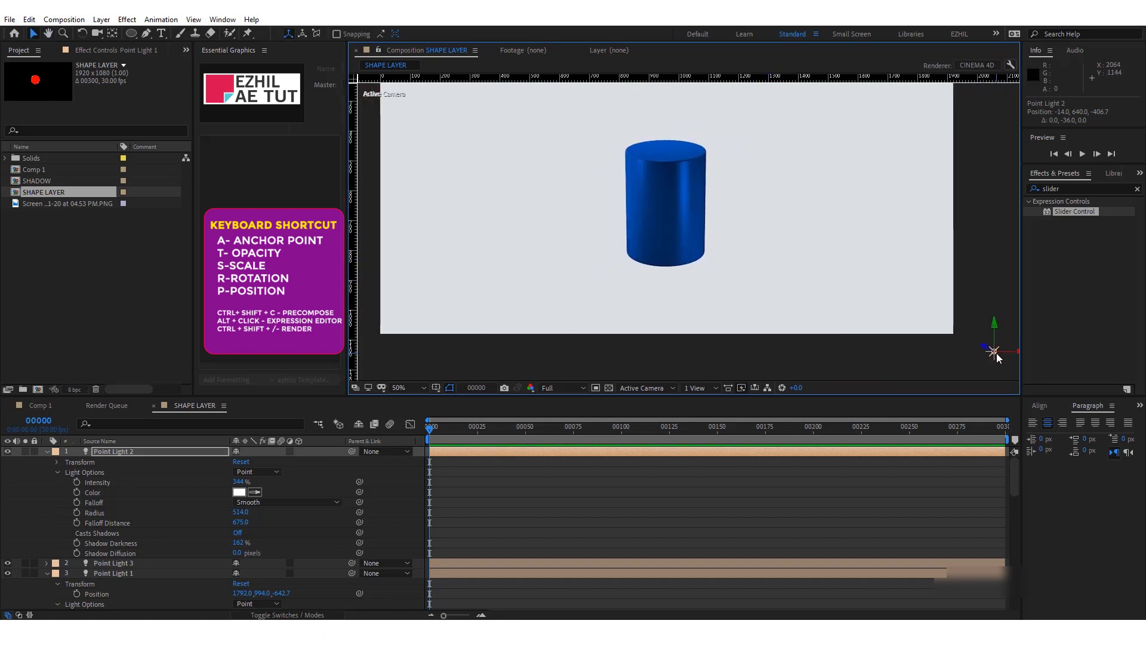
scroll(231, 574, "down", 3)
left_click_drag(240, 557, 324, 554)
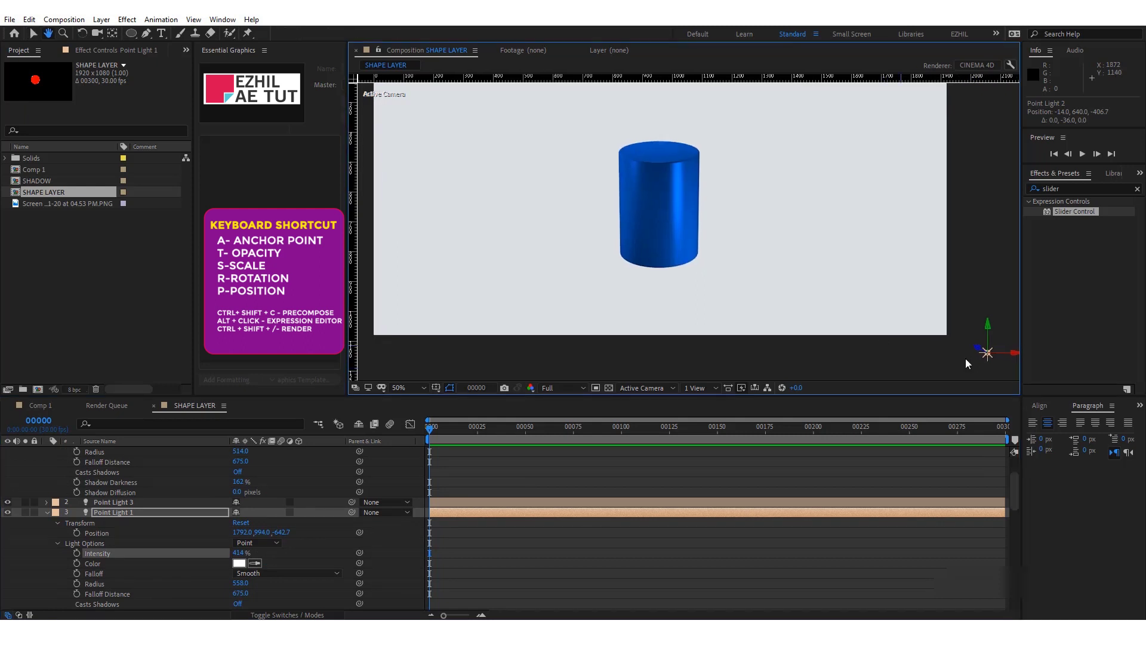
- Move Point Light 1 left to 1590, 994, -642.7 and lower its intensity to 339%
left_click_drag(998, 363, 903, 372)
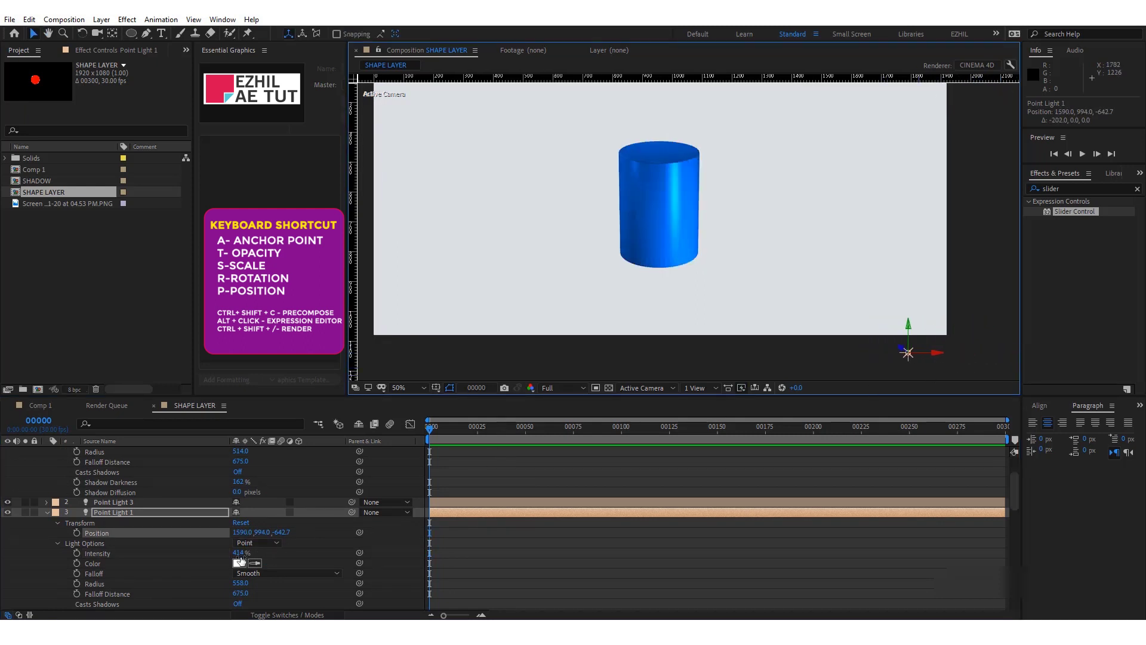
left_click_drag(240, 557, 227, 555)
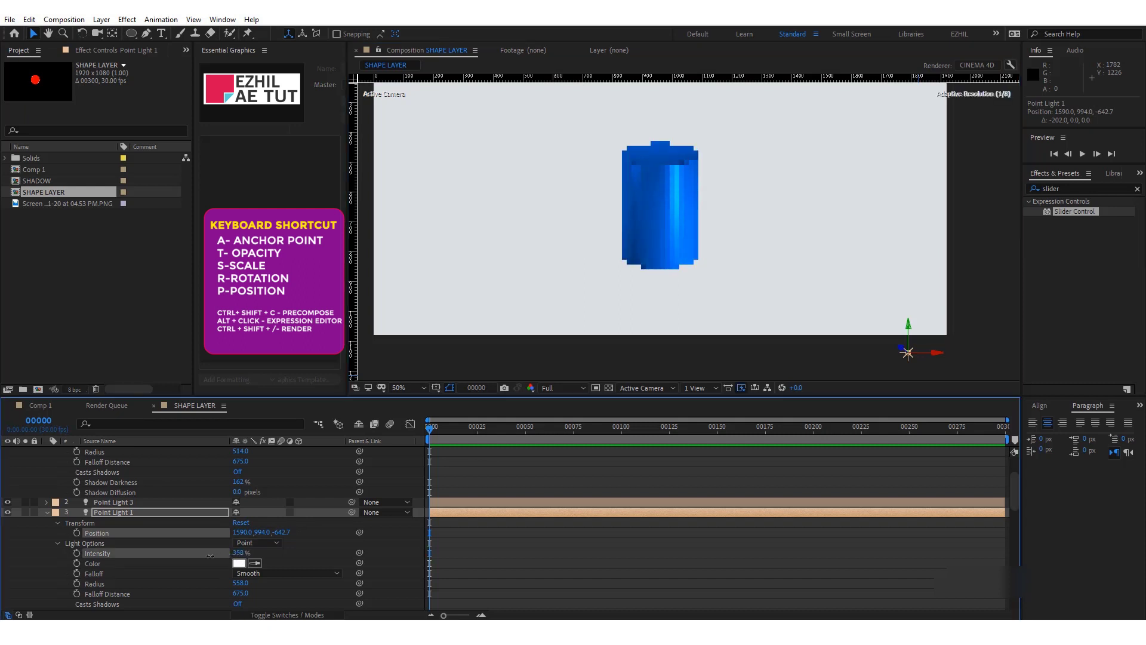
left_click(639, 561)
scroll(721, 270, "down", 2)
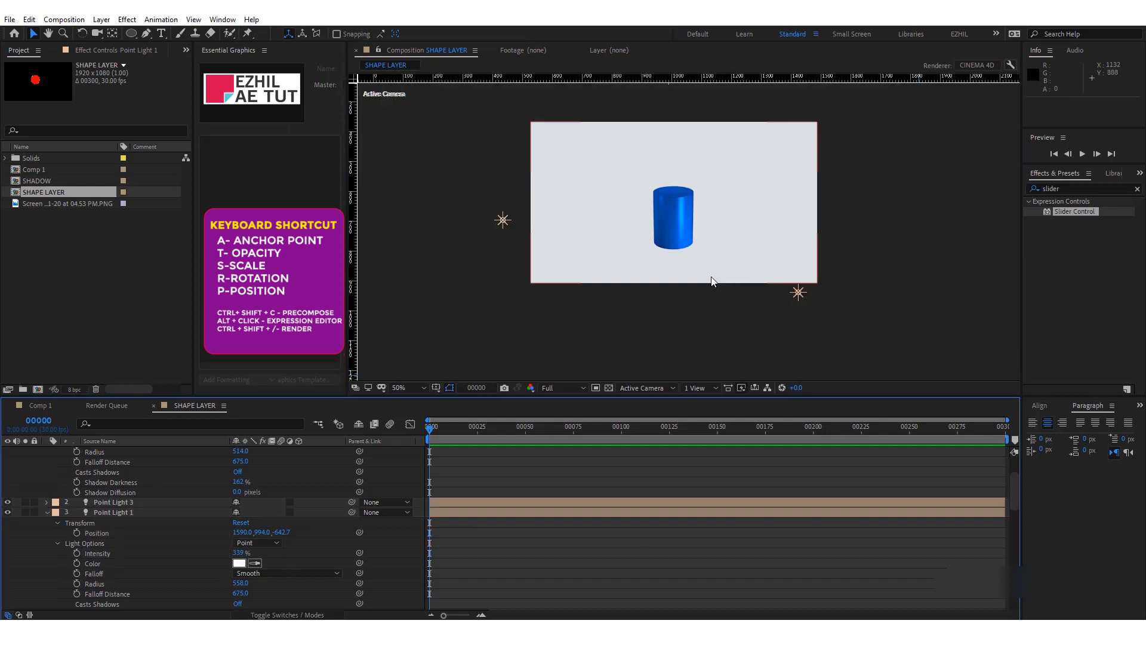
scroll(696, 280, "up", 2)
- Move Point Light 2 higher in the scene
left_click_drag(697, 280, 701, 283)
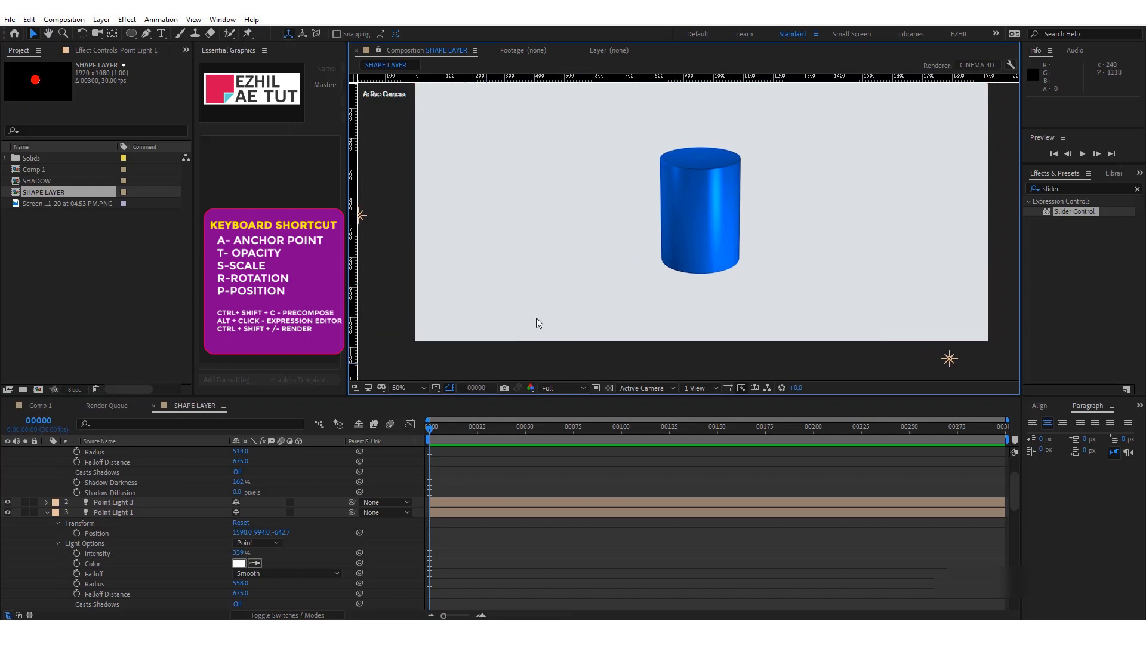
left_click_drag(566, 301, 591, 299)
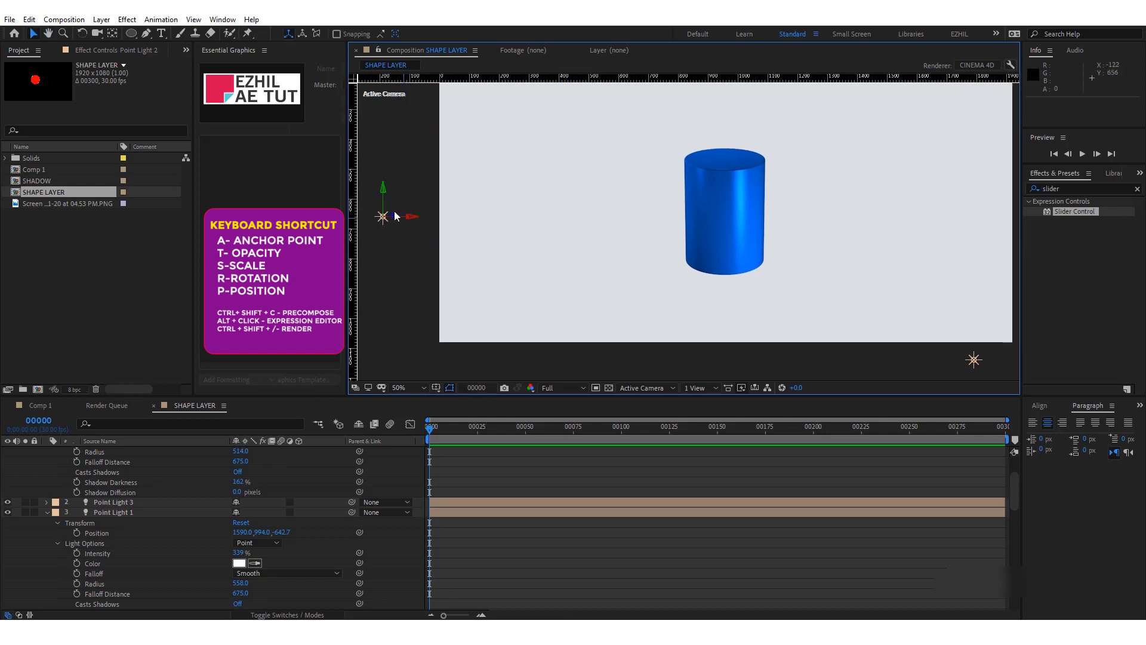
mouse_move(384, 196)
left_mouse_down()
mouse_move(432, 258)
mouse_move(644, 194)
left_mouse_up()
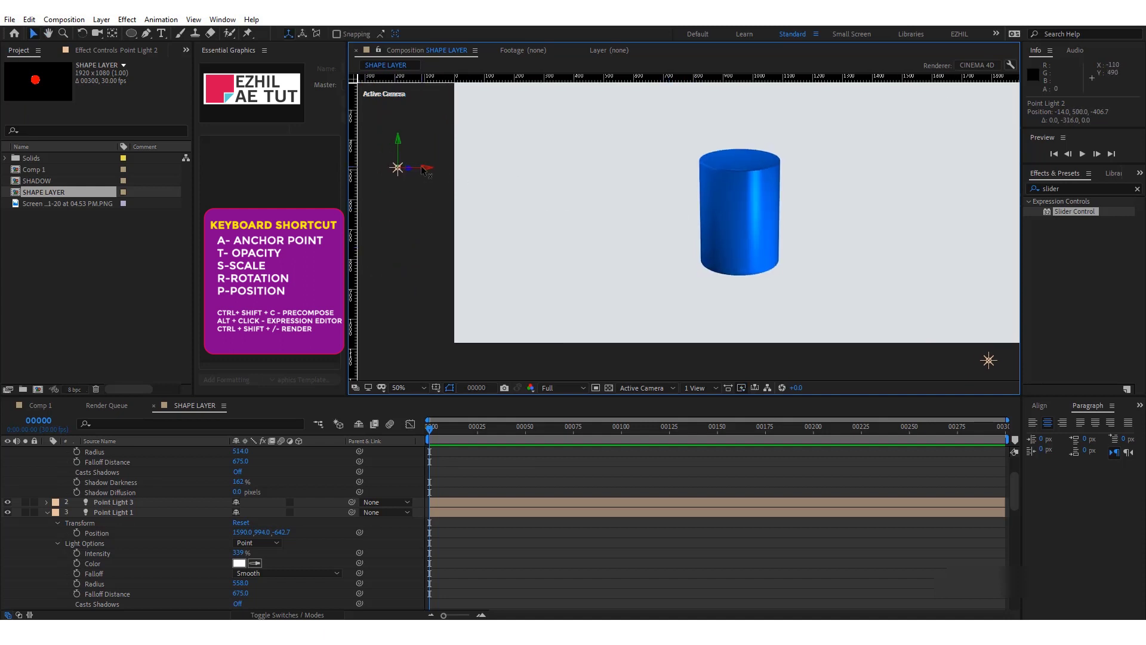
left_click_drag(421, 169, 405, 134)
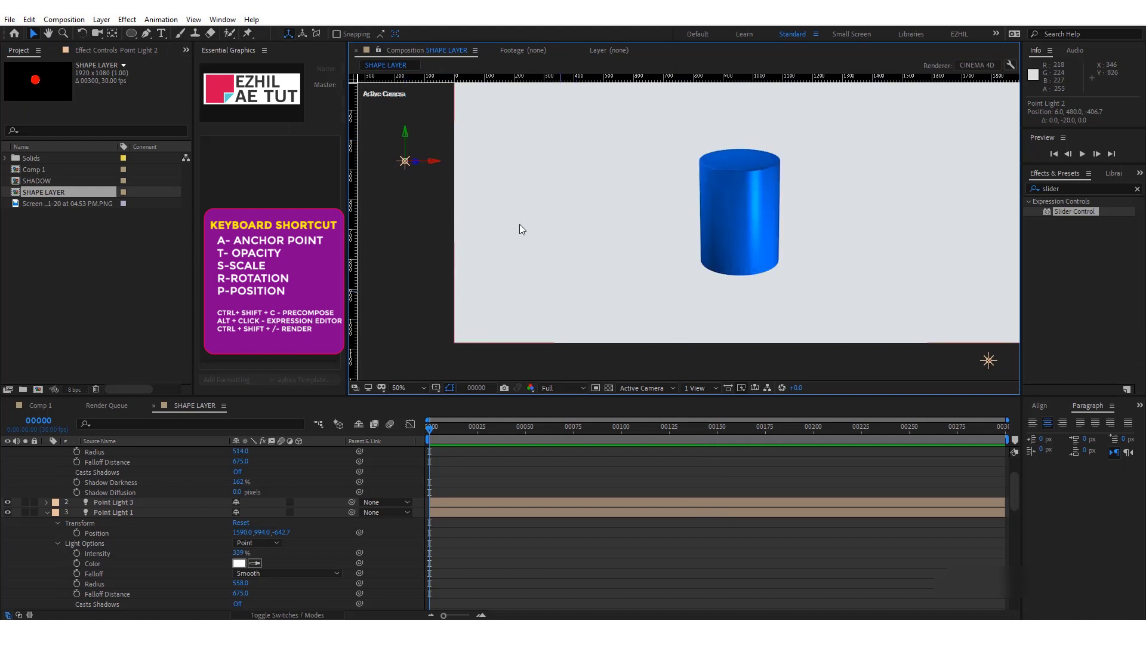
left_click(666, 540)
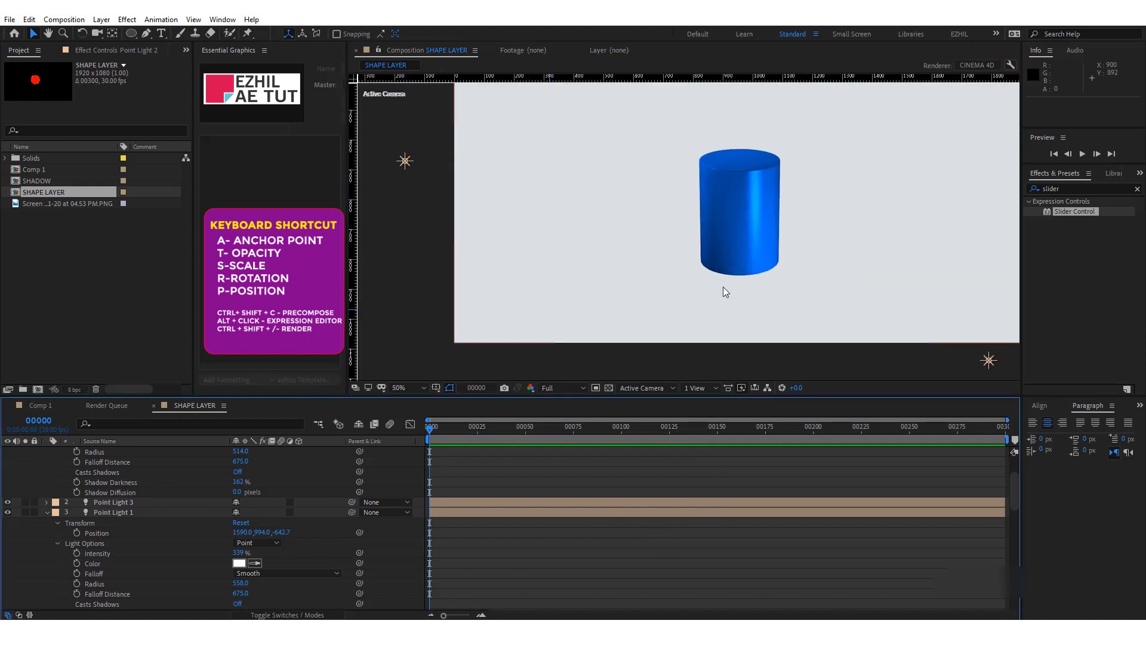
- Clear the selection and collapse Point Light 2, Point Light 1 and Shape Layer 1
left_click(724, 266)
left_click_drag(739, 270, 721, 271)
left_click(701, 295)
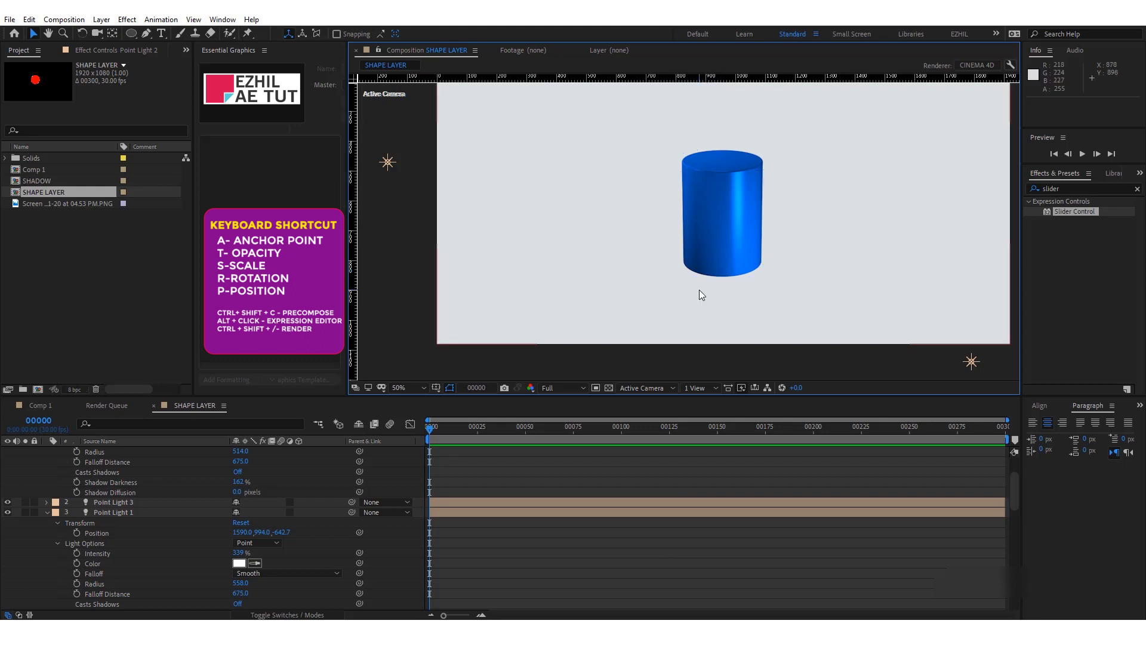
left_click(694, 273)
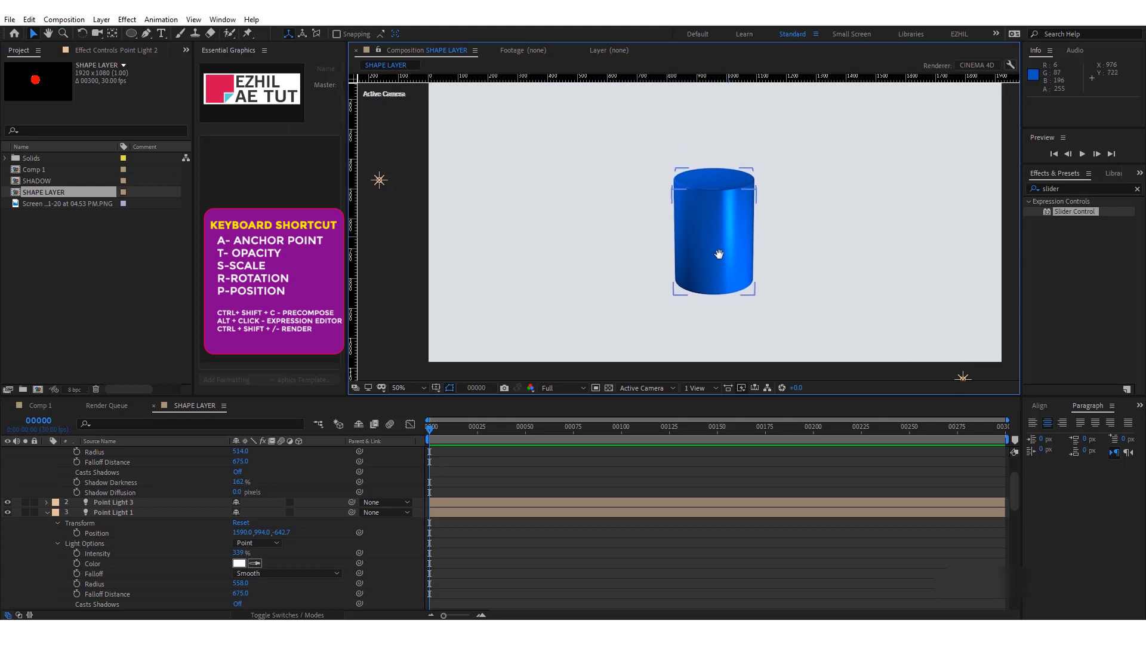
left_click(630, 535)
scroll(77, 509, "up", 1)
scroll(76, 510, "up", 1)
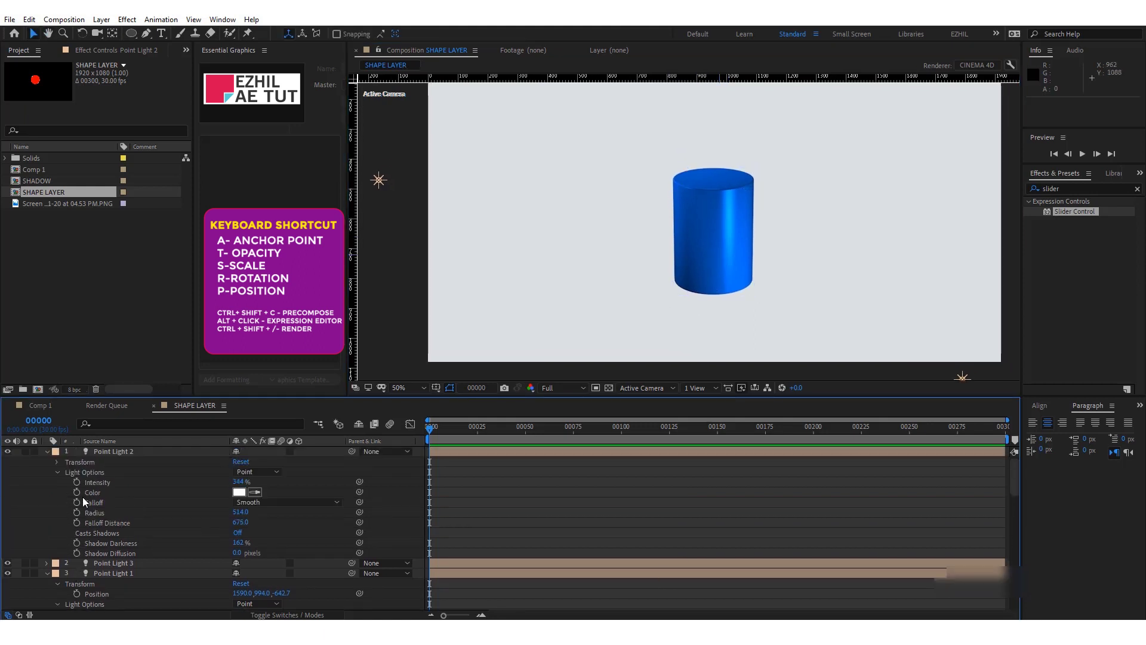
left_click(46, 452)
left_click(46, 472)
left_click(46, 482)
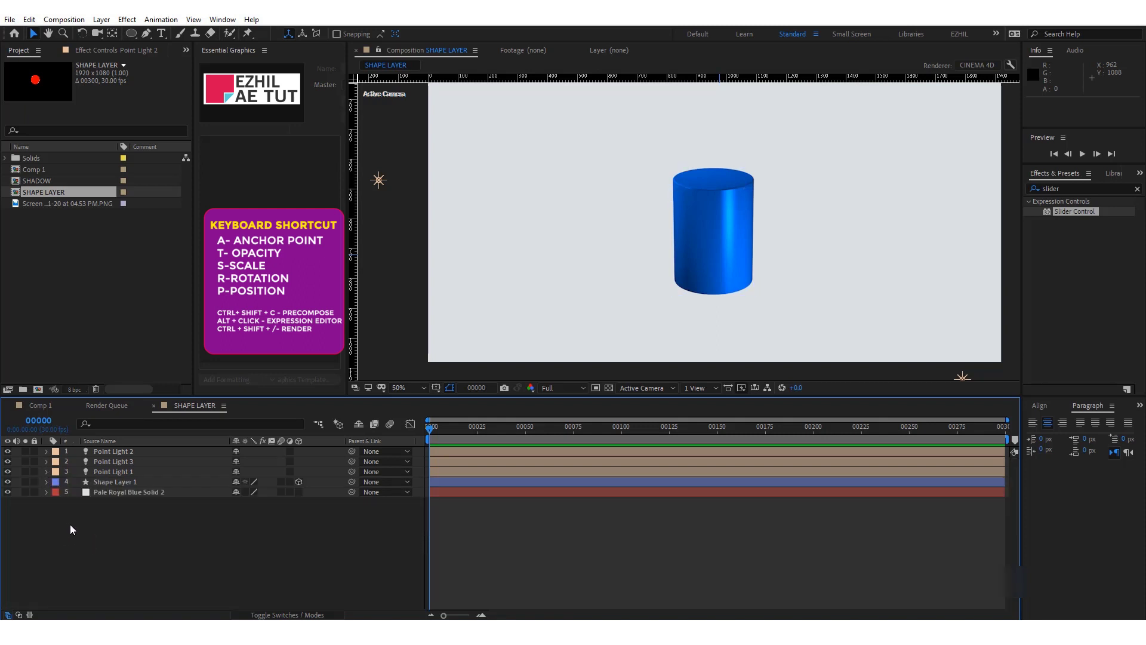
left_click(754, 209)
left_click(432, 133)
- Set the shape tool to Ellipse and expand the cylinder shape layer's rotation properties
left_click(132, 35)
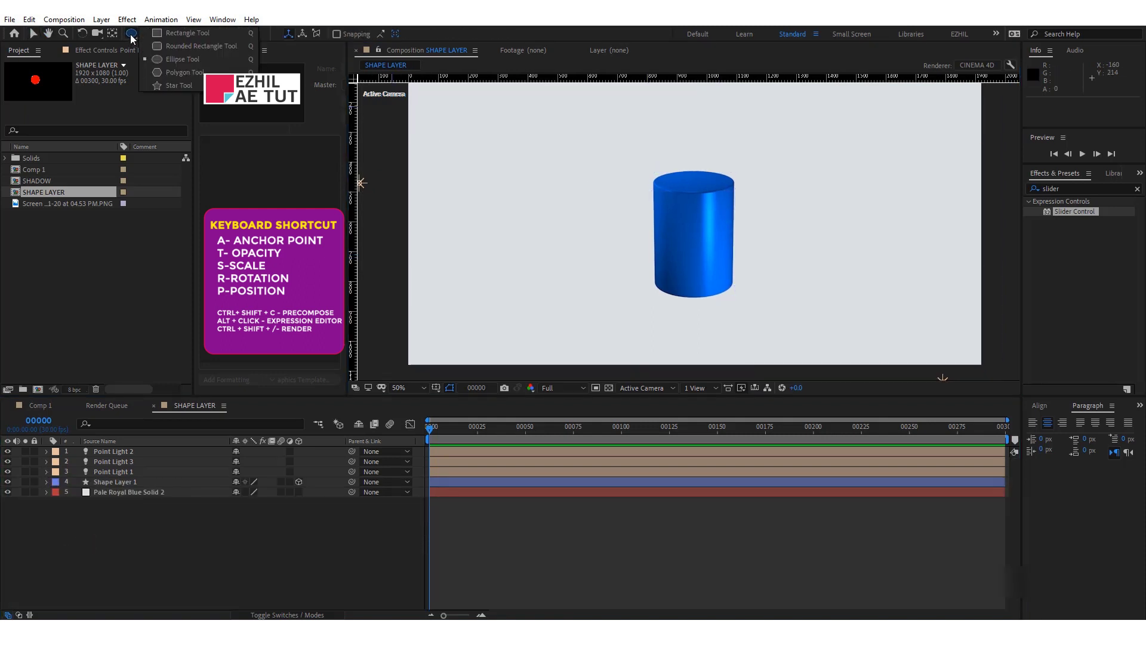
left_click(160, 62)
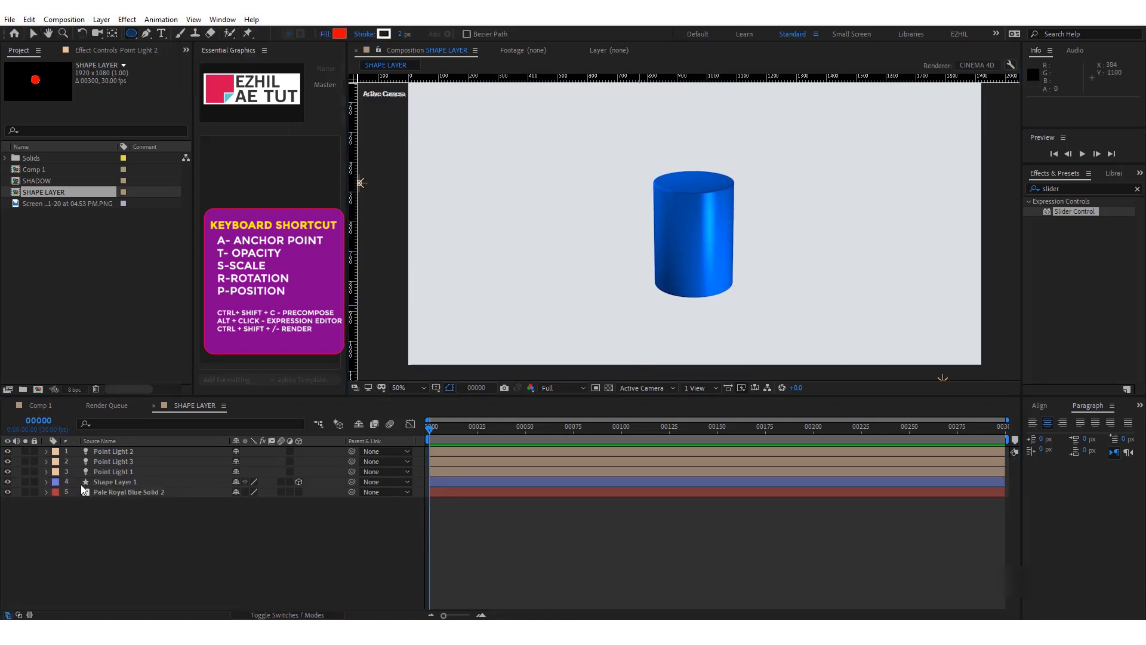
left_click(83, 485)
left_click(46, 482)
scroll(124, 567, "down", 5)
scroll(124, 567, "down", 3)
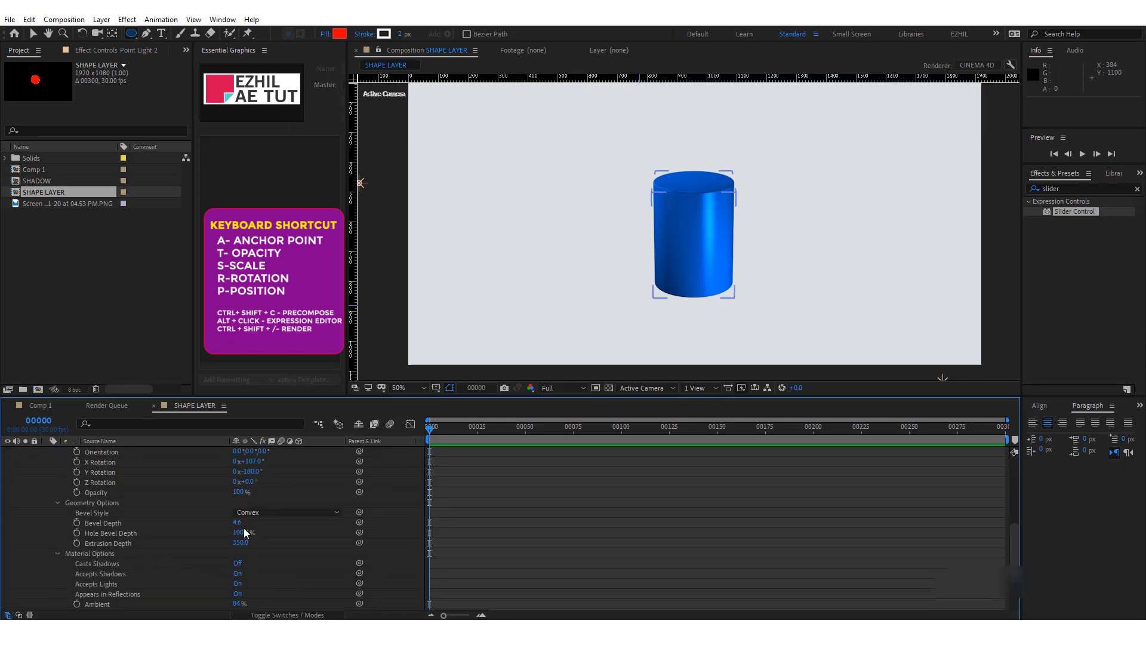
left_click(239, 547)
left_click(228, 545)
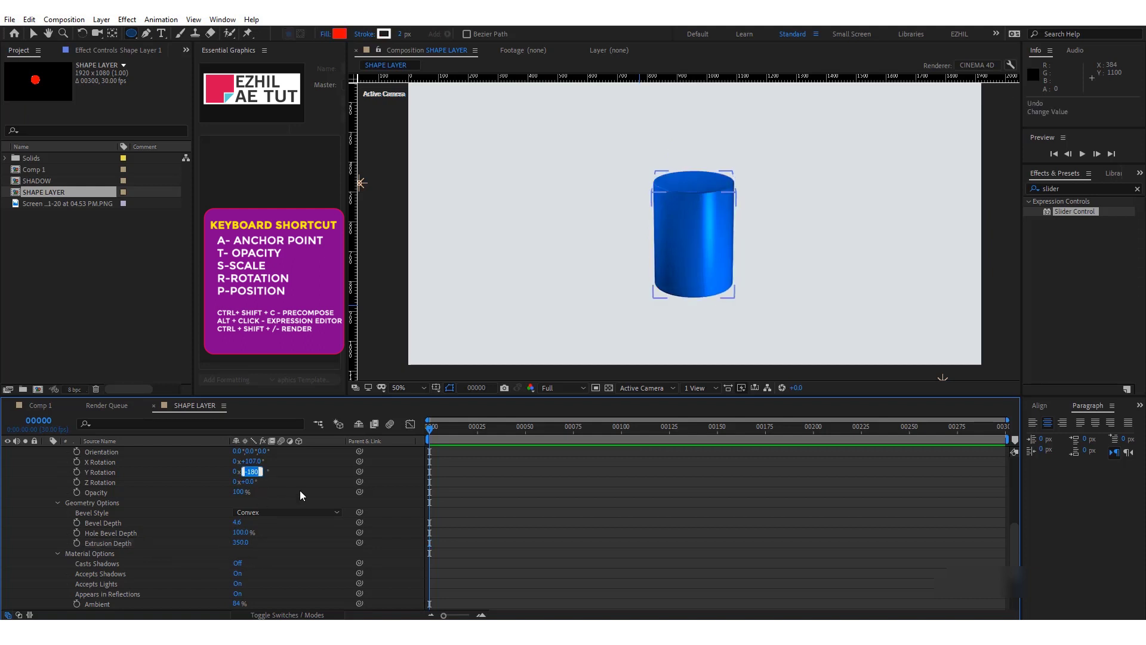
- Set the cylinder's Y Rotation to 180°, then scrub it to 1x+0°
type("-180")
key("Return")
left_click(250, 471)
type("0")
key("Return")
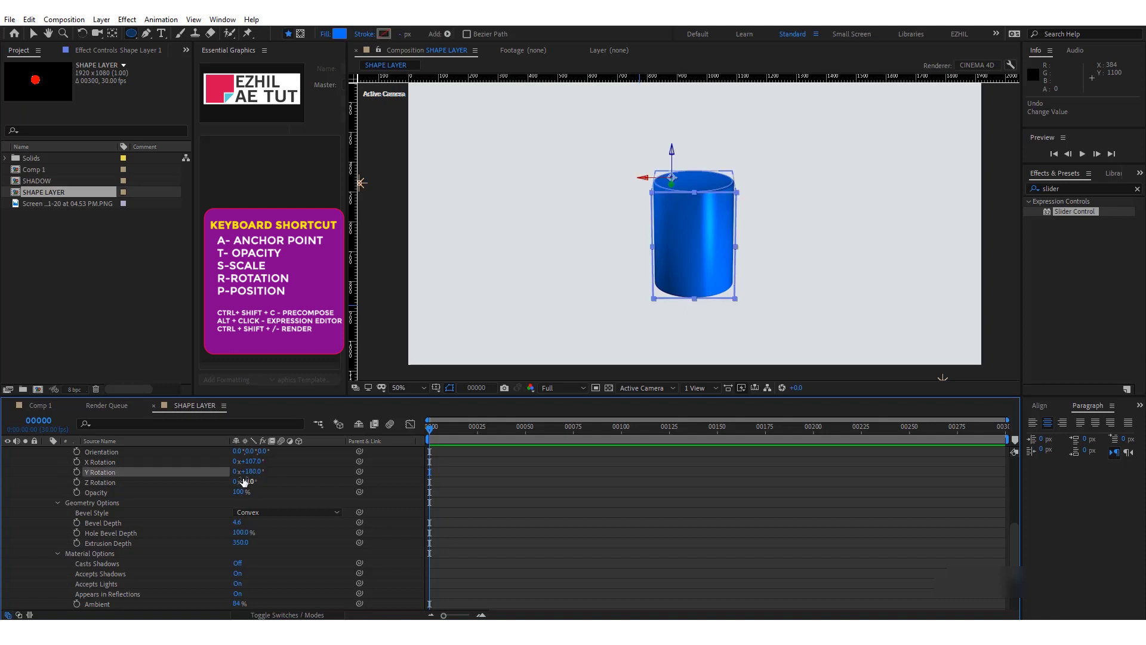
mouse_move(259, 477)
left_mouse_down()
mouse_move(364, 472)
mouse_move(289, 486)
left_mouse_up()
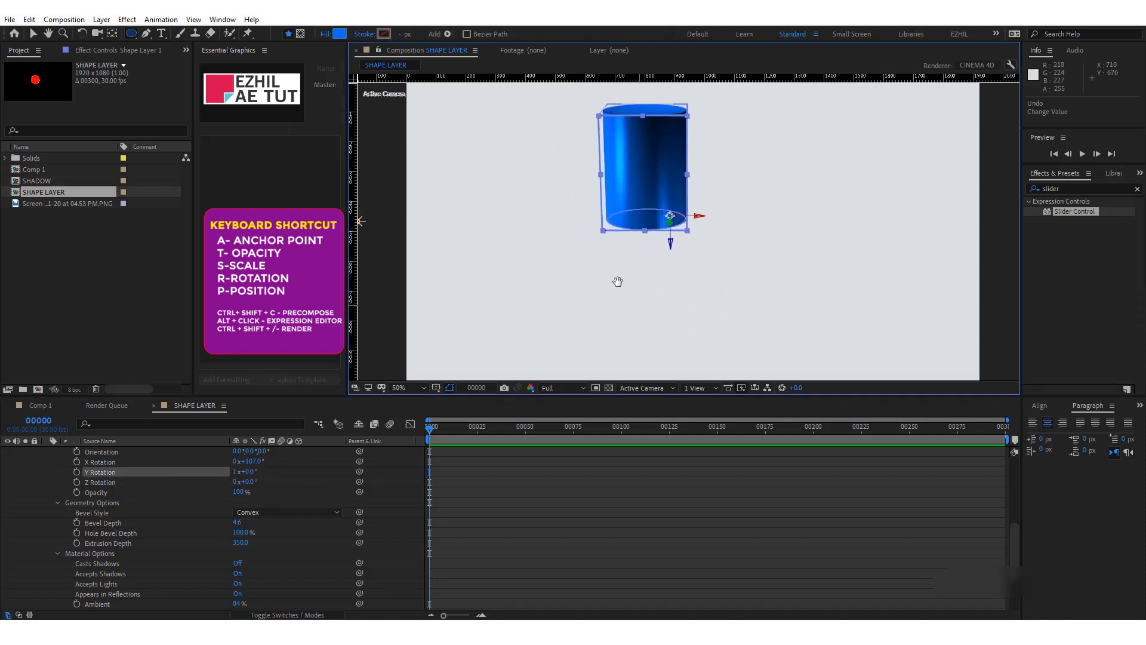
- Drag the cylinder down and right so it stands centred in the composition
key("v")
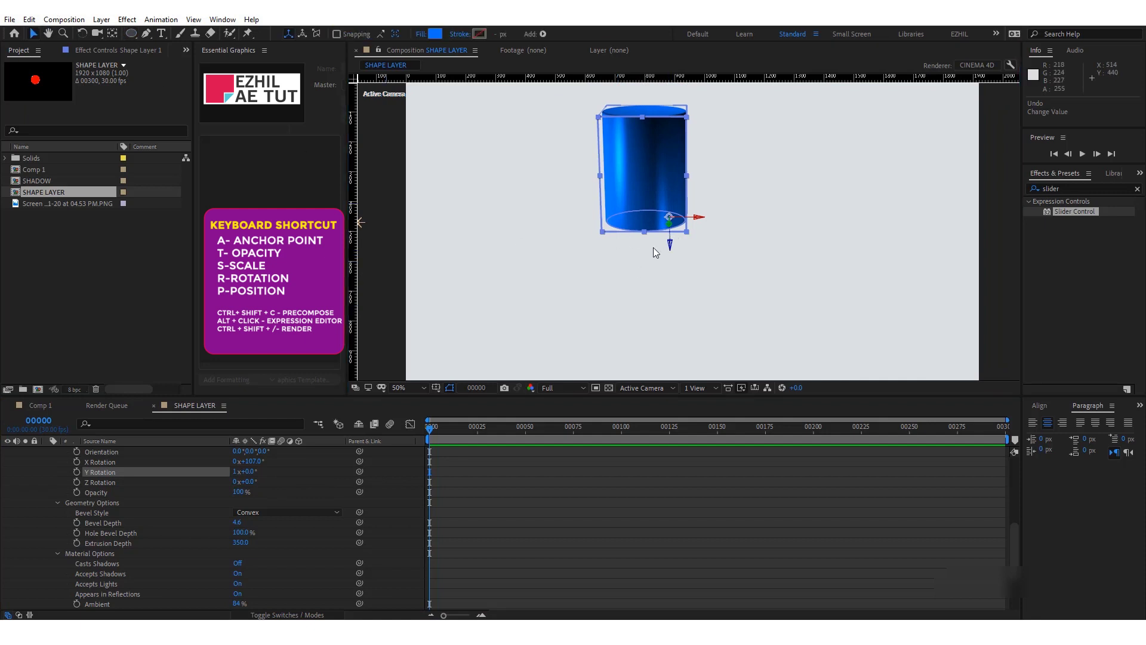
mouse_move(669, 244)
left_mouse_down()
mouse_move(702, 327)
mouse_move(728, 302)
left_mouse_up()
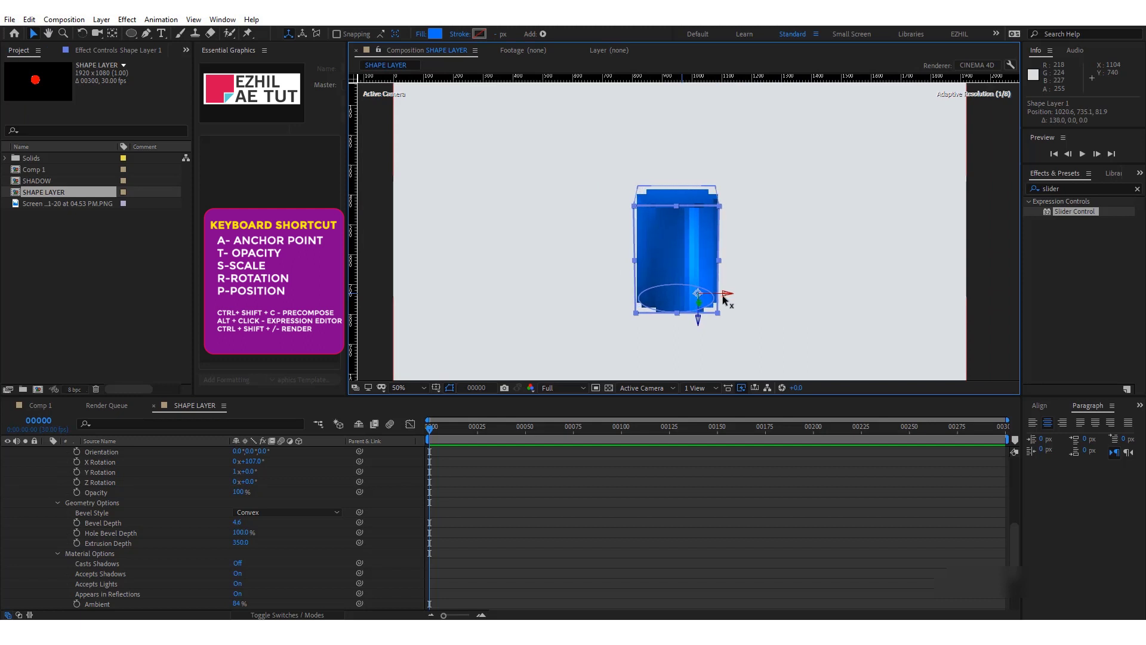
left_click(718, 482)
left_click(726, 270)
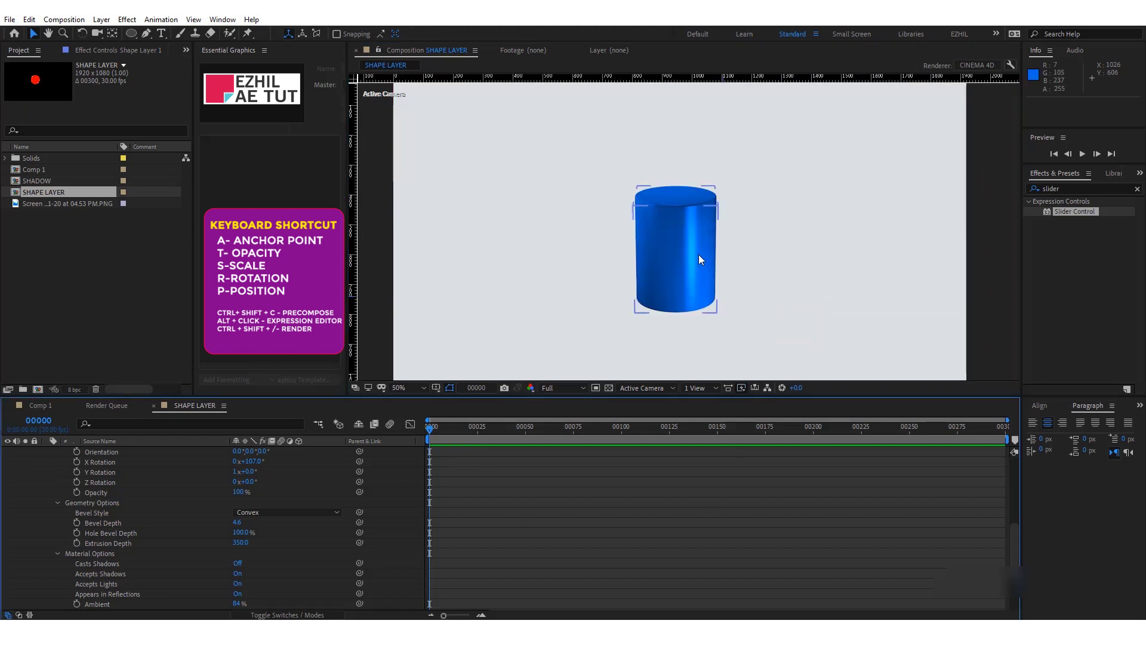
left_click_drag(729, 296, 710, 508)
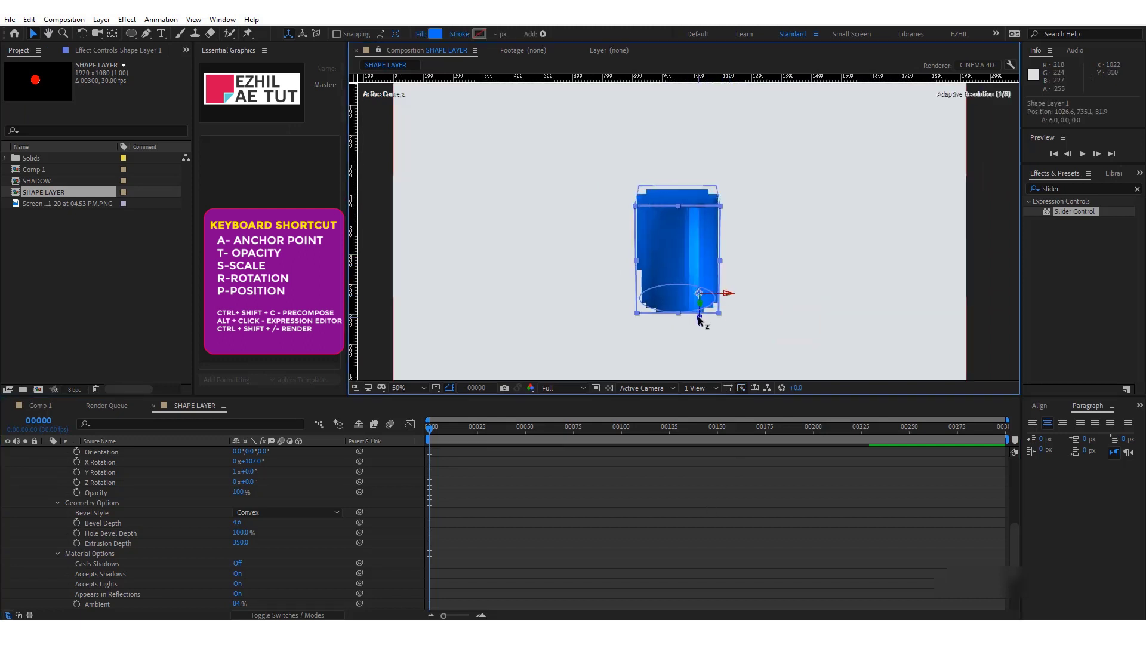
- Switch to Comp 1 to review the finished A, B, C cylinder chart
key("h")
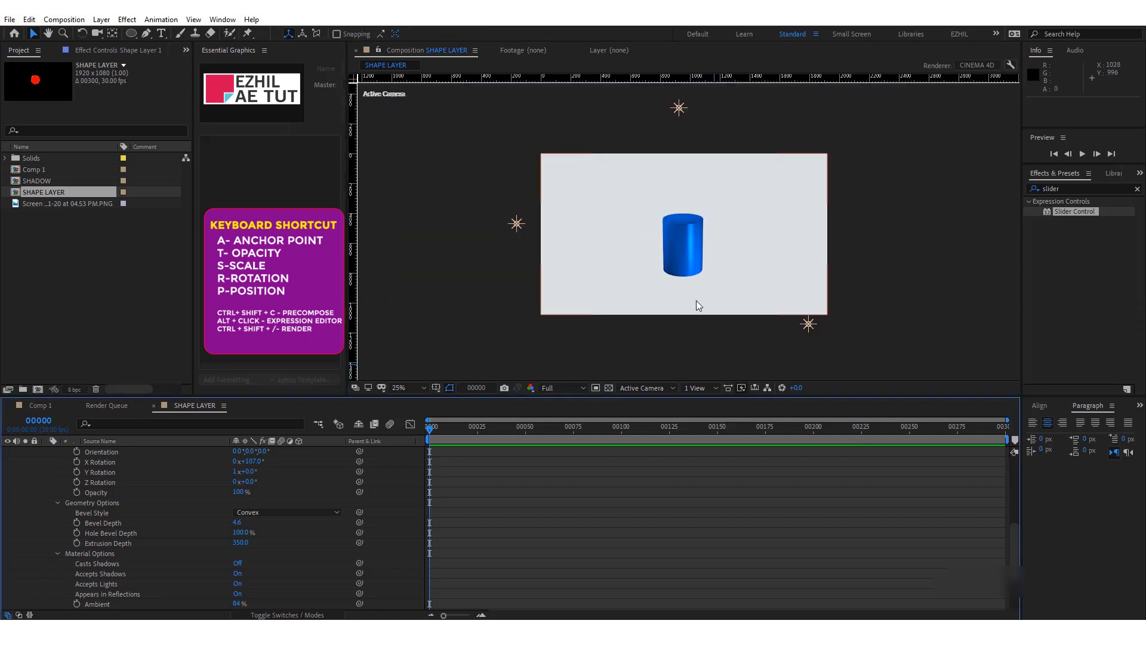
key("v")
left_click(467, 541)
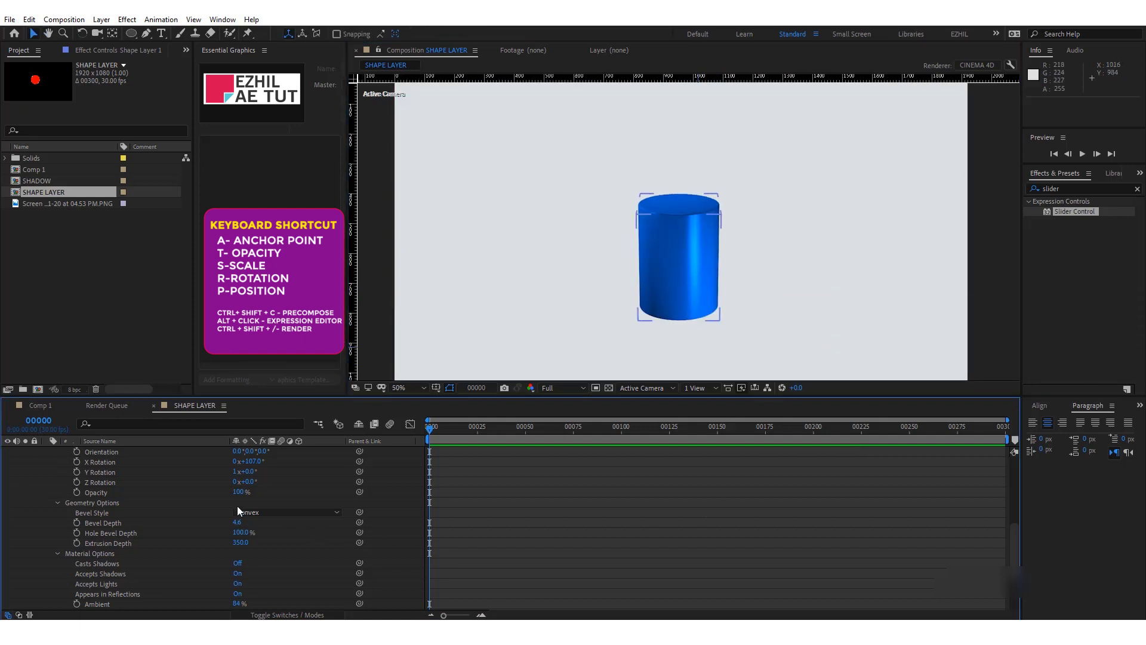
scroll(238, 506, "up", 2)
left_click(37, 407)
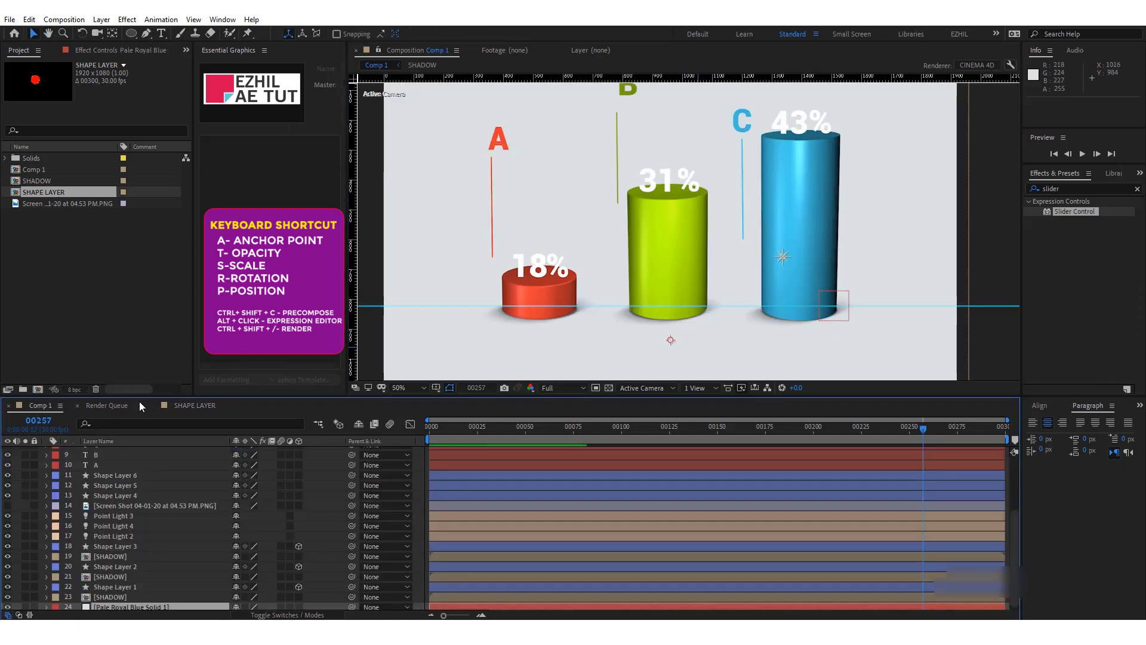
- Back in the SHAPE LAYER comp, draw a flat red ellipse at the cylinder's base
left_click(173, 405)
left_click(648, 292)
scroll(64, 459, "up", 3)
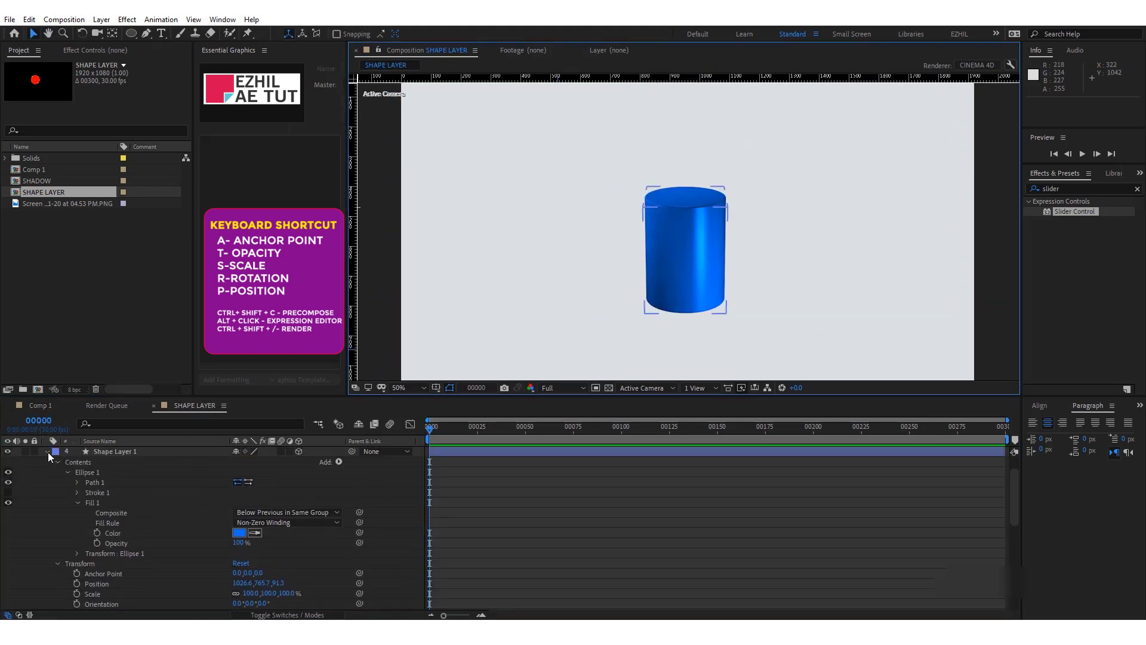
left_click(48, 452)
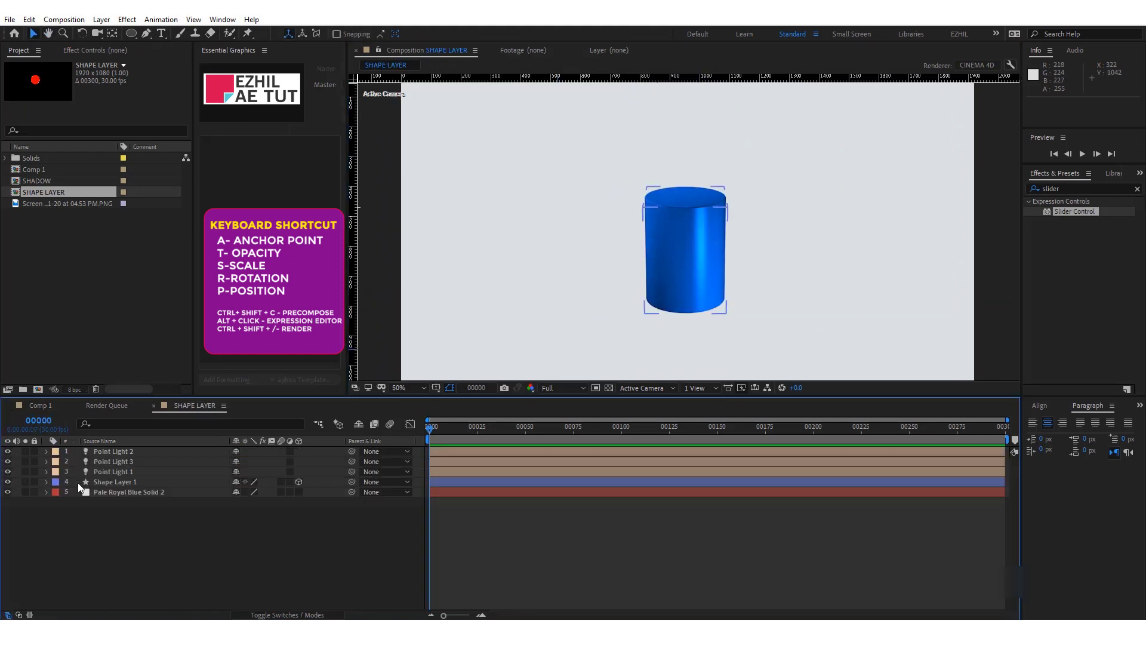
left_click(130, 33)
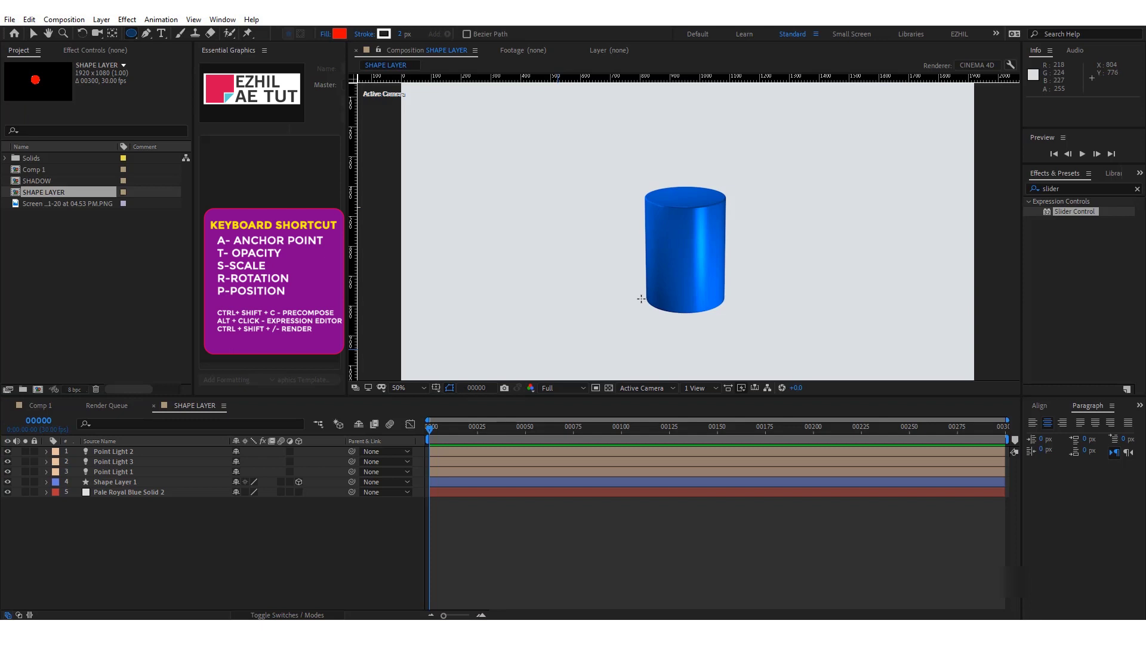
left_click_drag(641, 299, 733, 399)
key("ctrl+z")
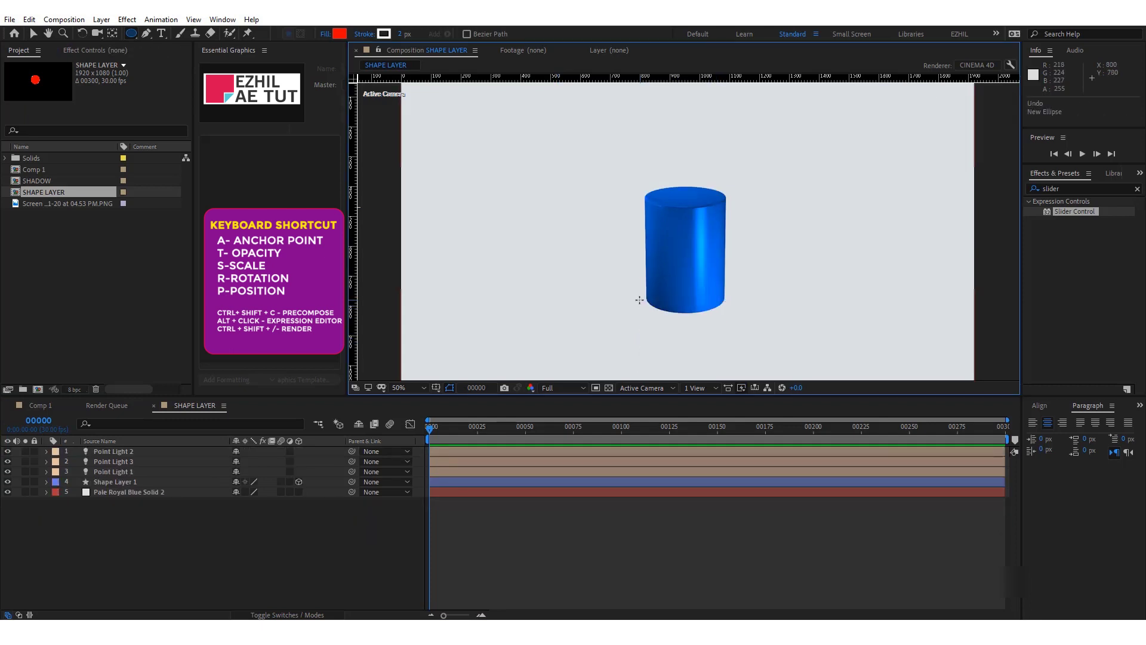
left_click_drag(639, 300, 721, 380)
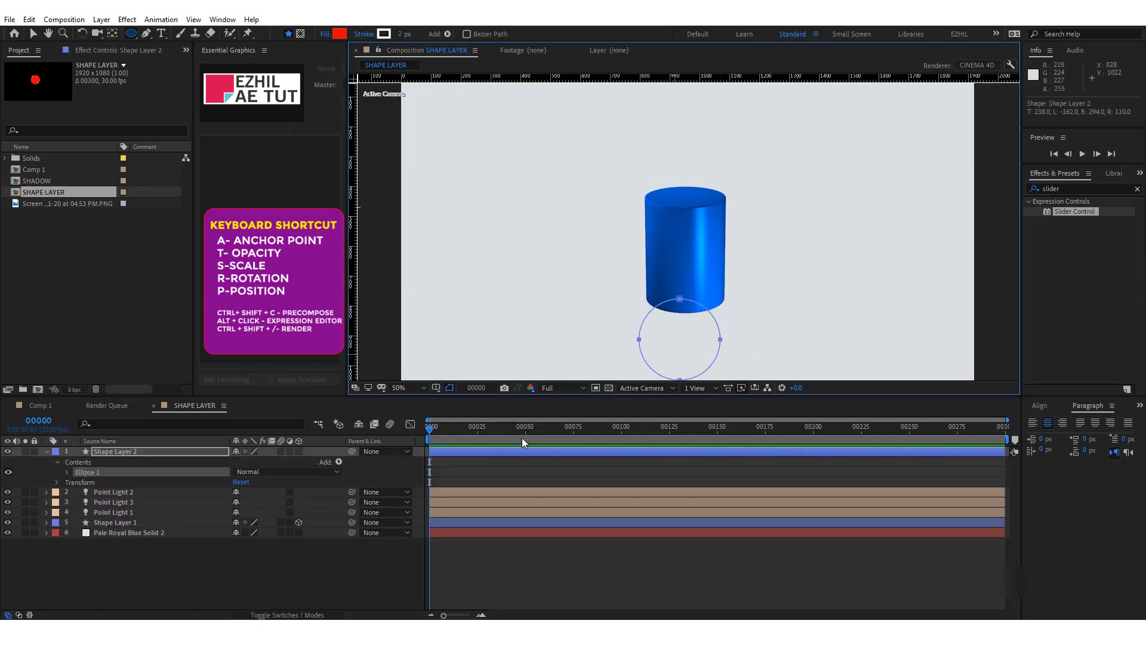
key("ctrl+z")
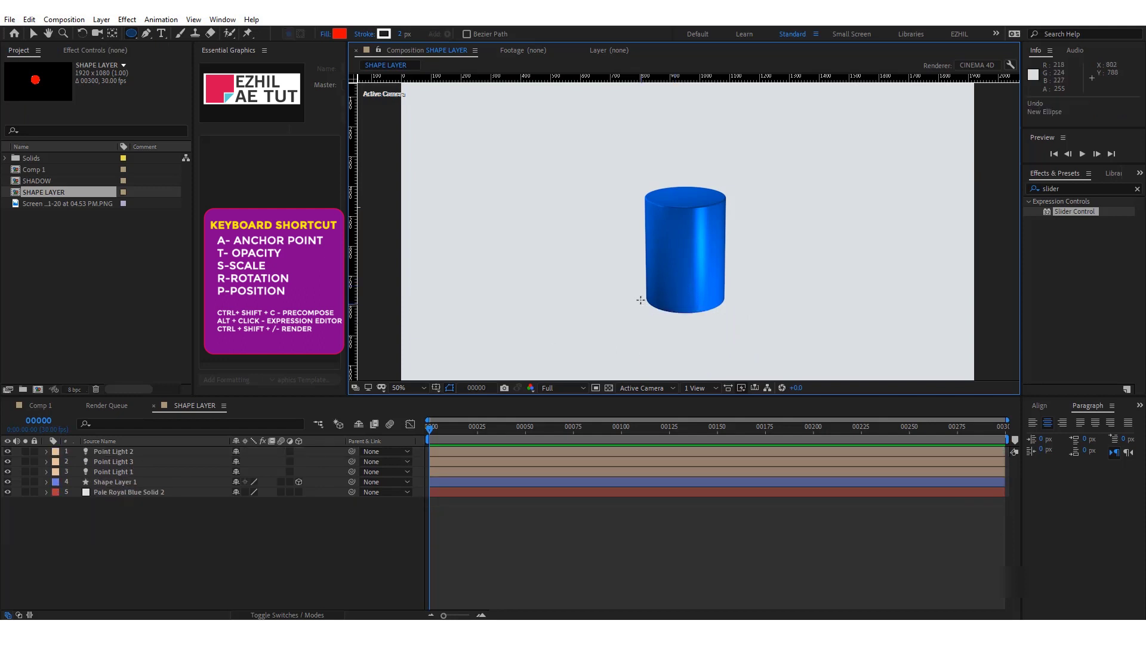
left_click_drag(645, 298, 734, 317)
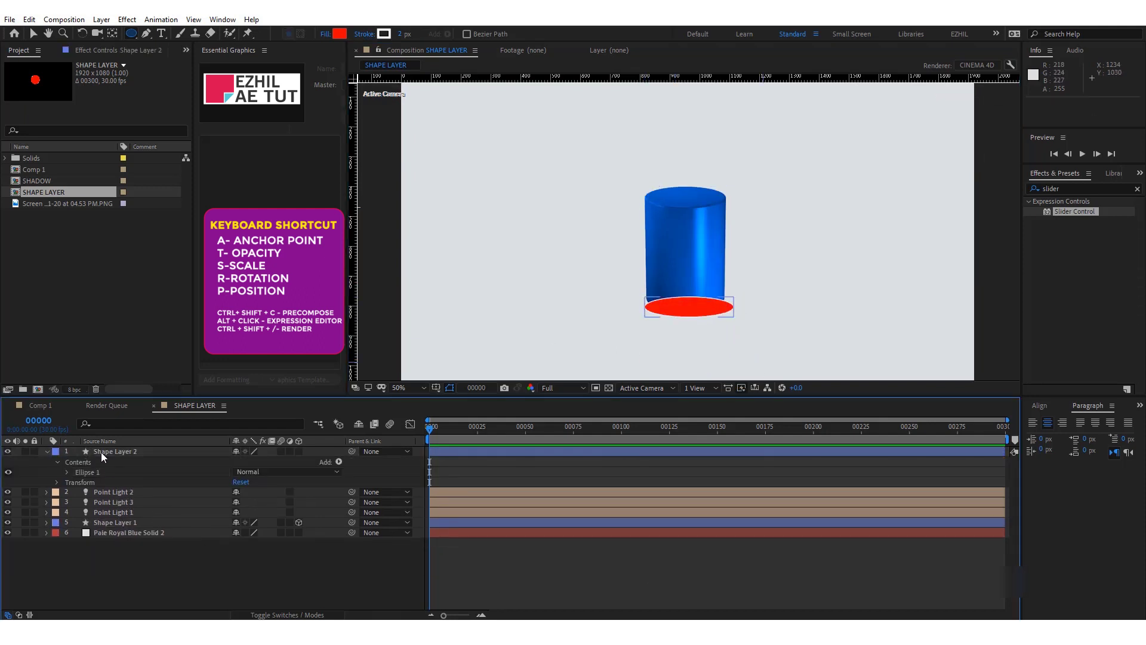
- Move the ellipse layer below Shape Layer 1 and start renaming it
left_click_drag(102, 451, 108, 524)
right_click(118, 492)
left_click(145, 486)
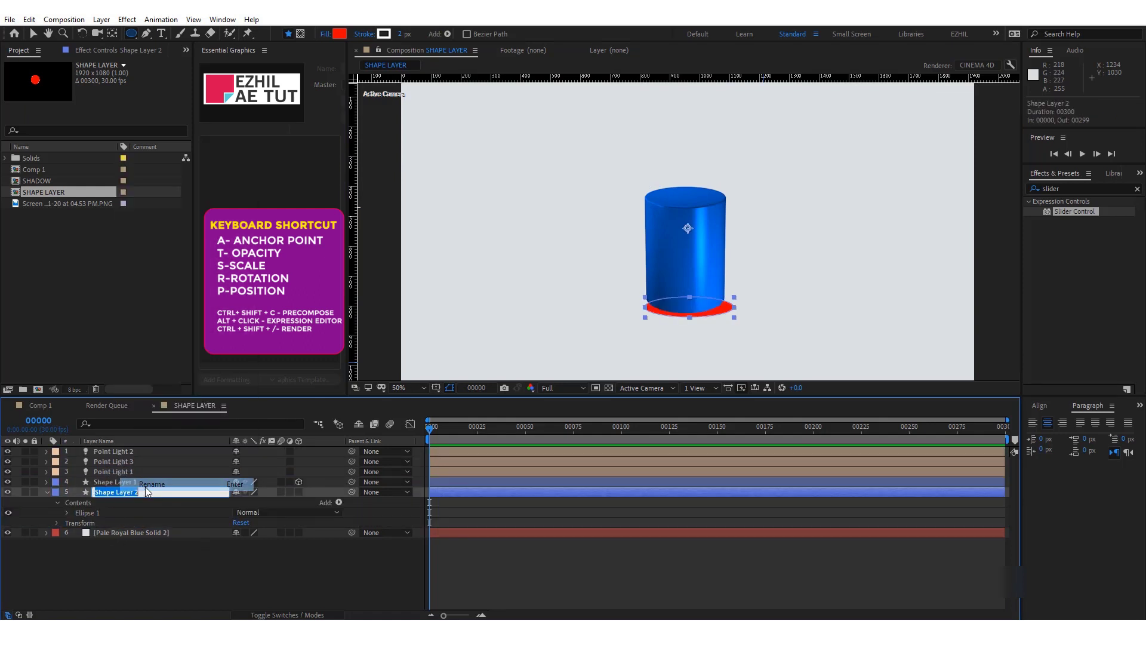
- Name the ellipse layer SHADOW
type("SHADOW")
key("Return")
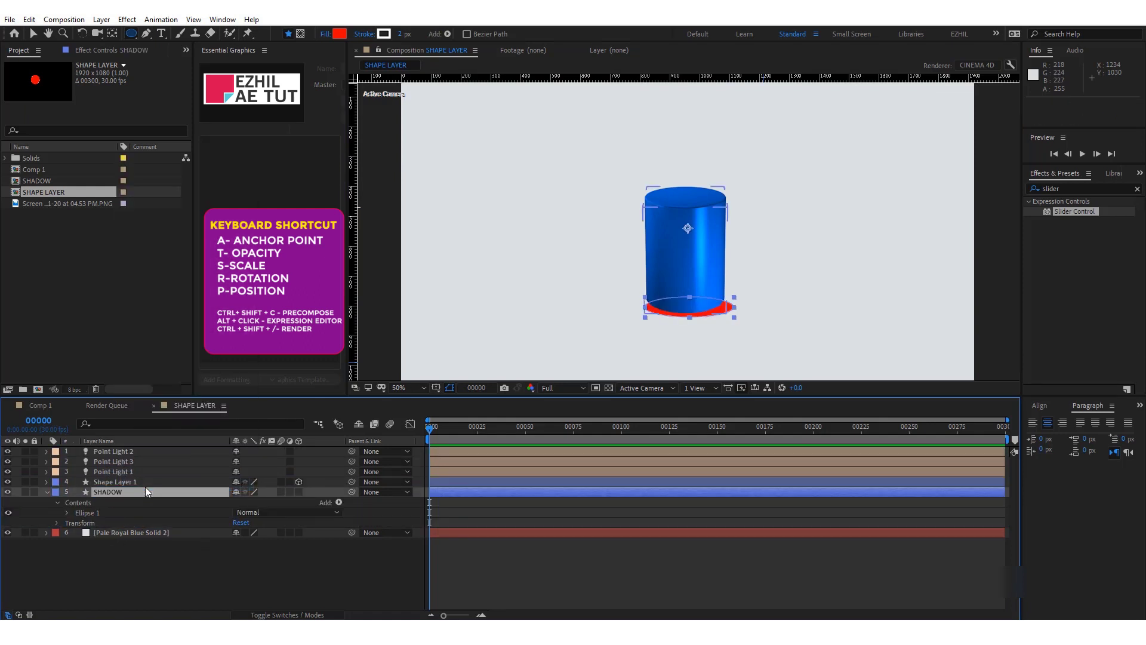
scroll(690, 259, "up", 2)
key("v")
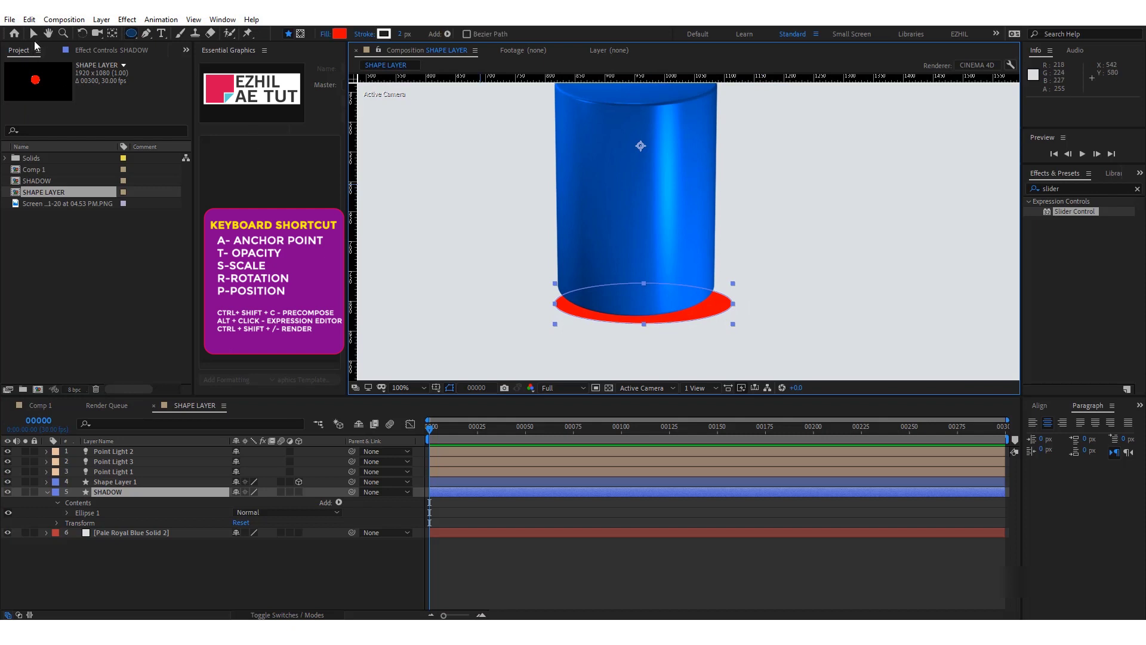
- Set the SHADOW ellipse's width scale to 86% and nudge it under the cylinder
left_click_drag(668, 317, 661, 310)
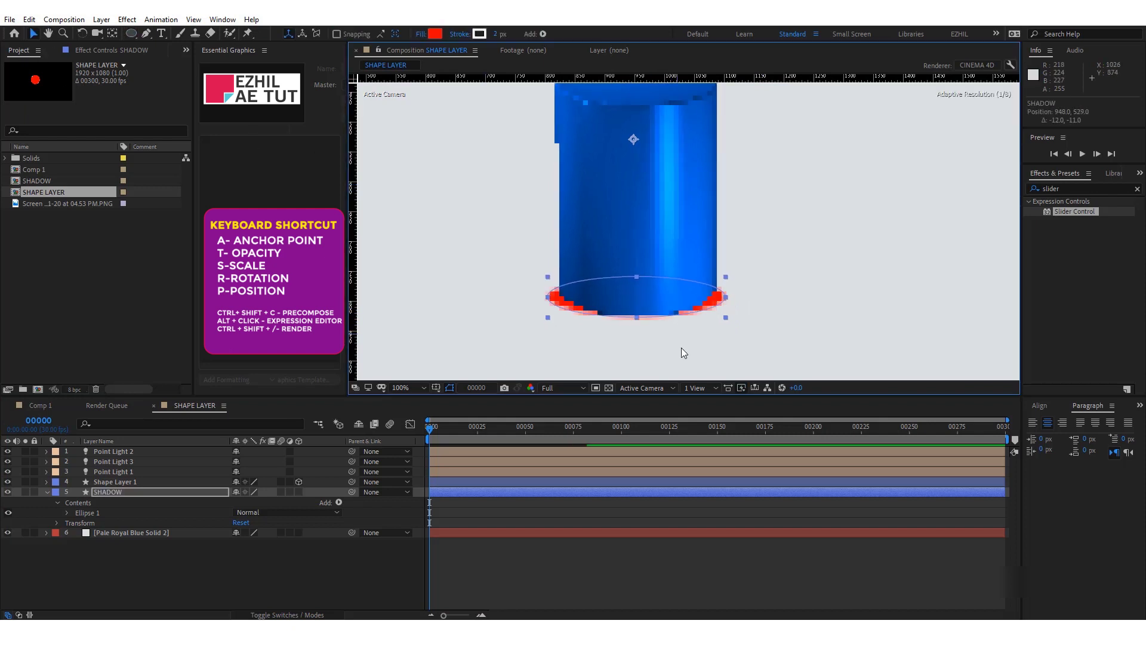
left_click(67, 512)
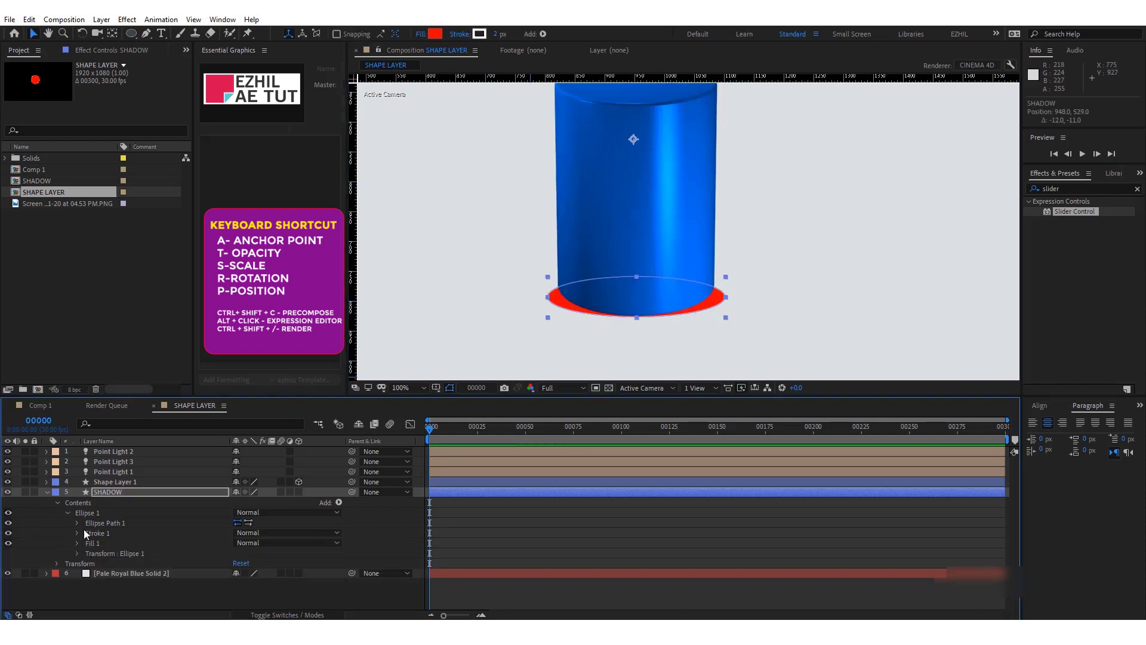
left_click(77, 552)
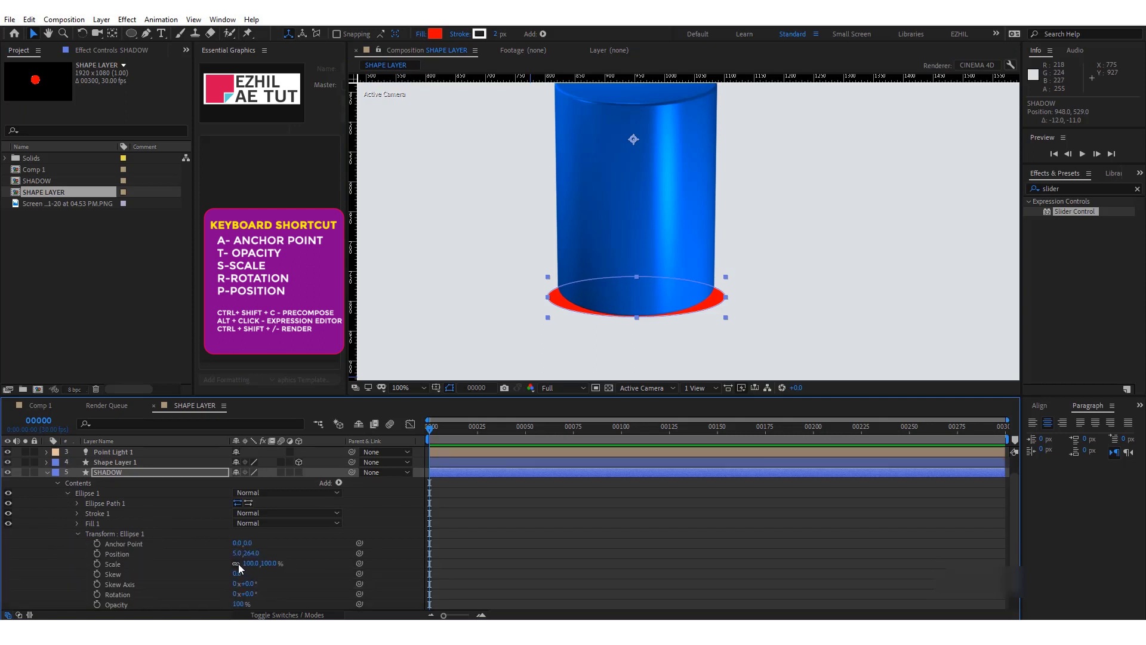
type("86")
key("Return")
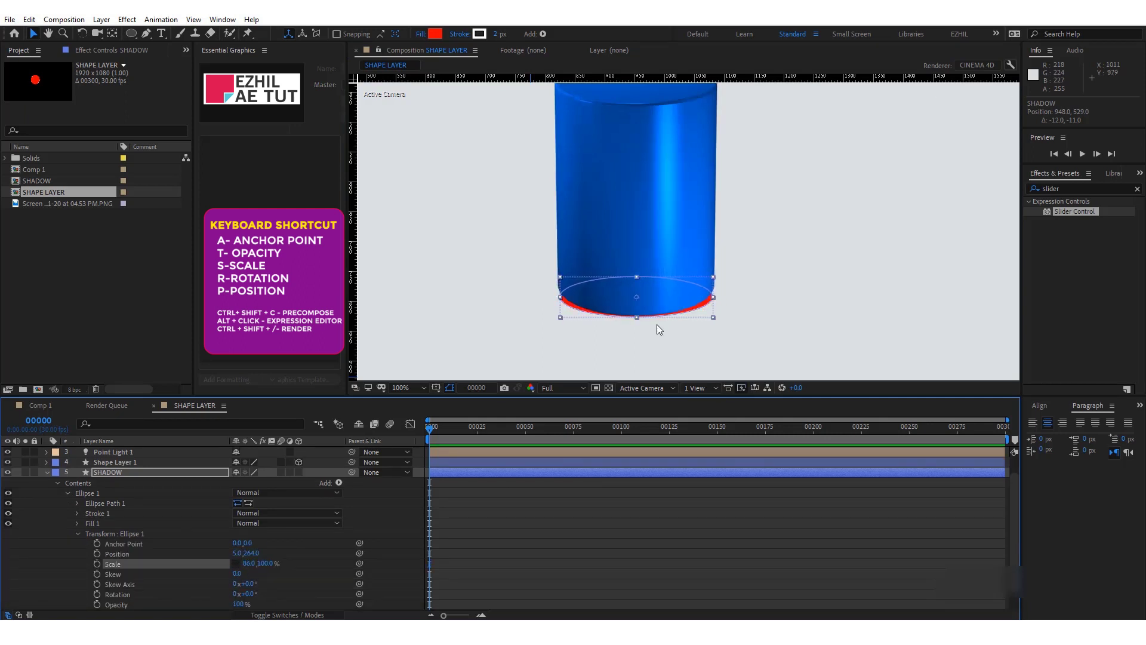
left_click_drag(661, 292, 662, 290)
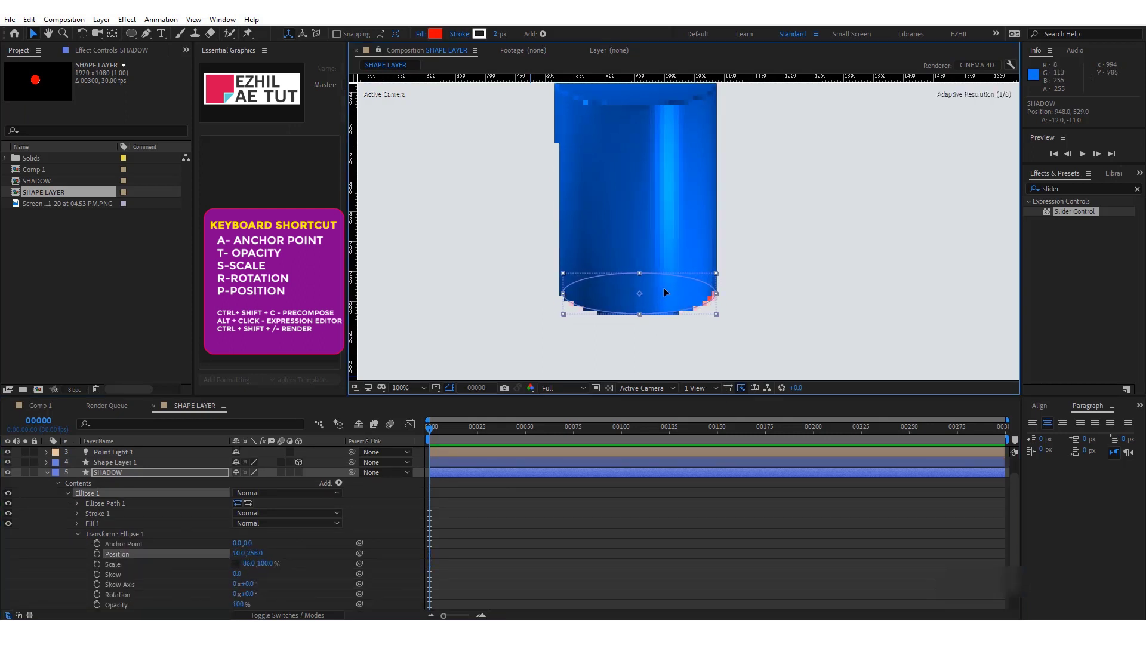
left_click(678, 491)
scroll(652, 312, "up", 1)
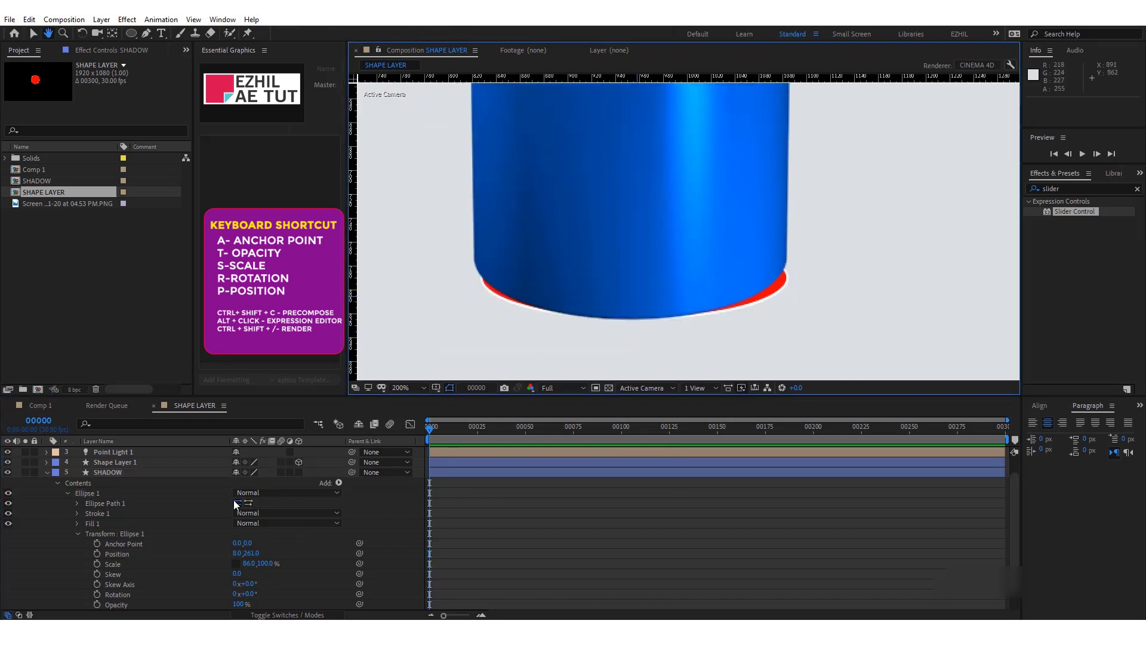
- Scrub the ellipse's Scale and Position, stretching it to 119% tall
left_click(109, 475)
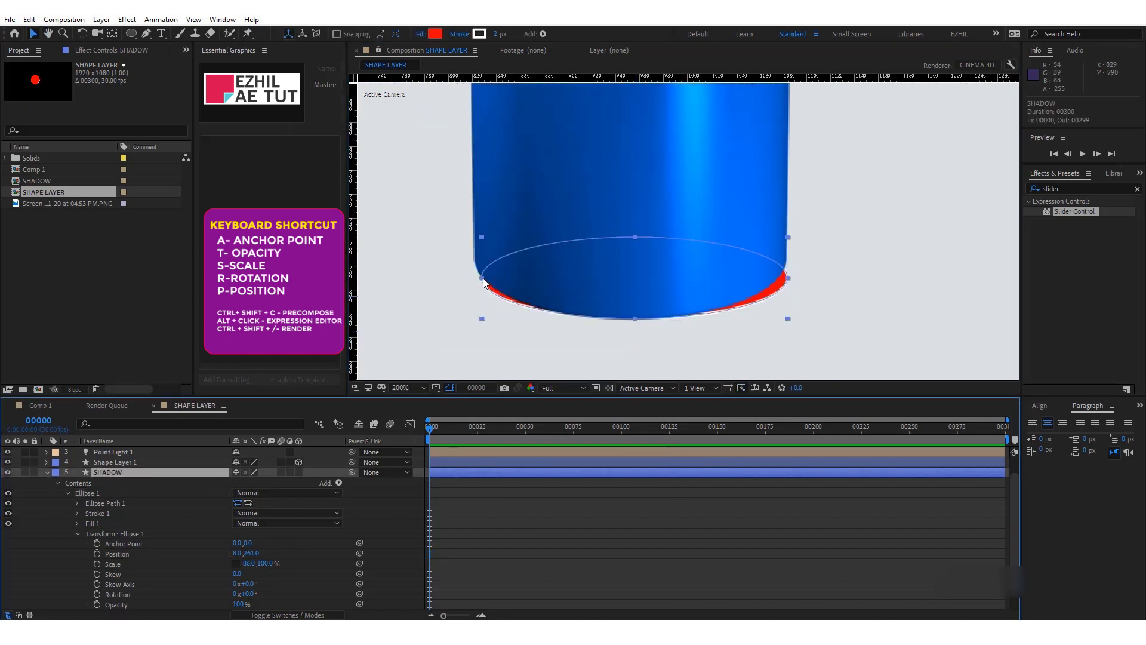
left_click_drag(479, 279, 480, 283)
left_click_drag(586, 278, 582, 271)
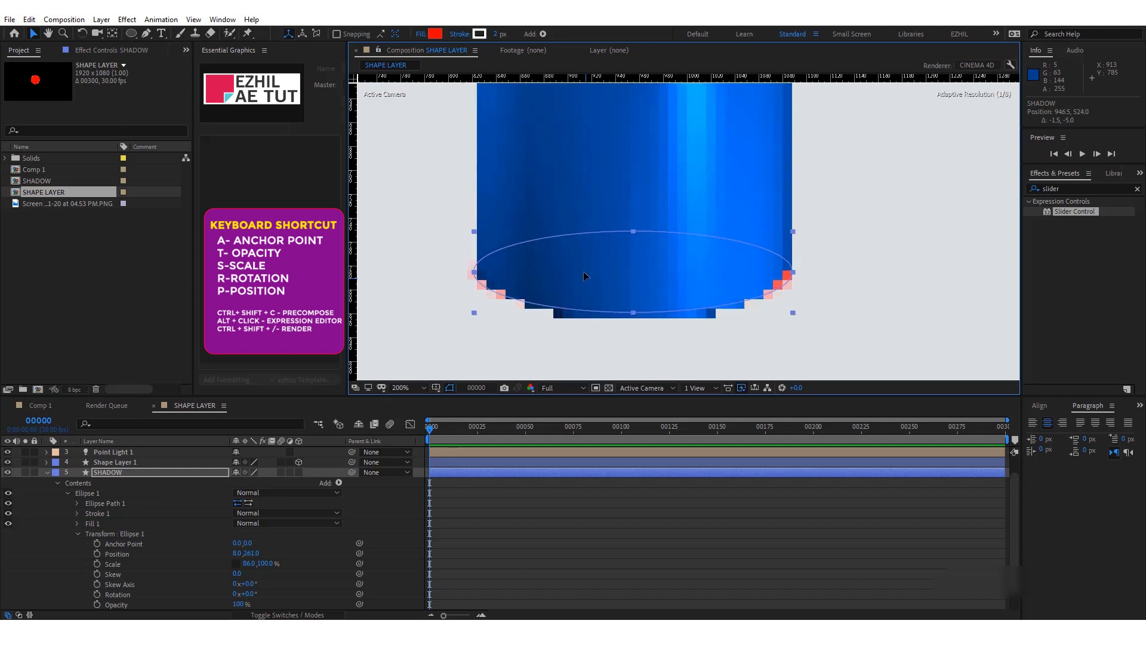
left_click_drag(630, 310, 634, 327)
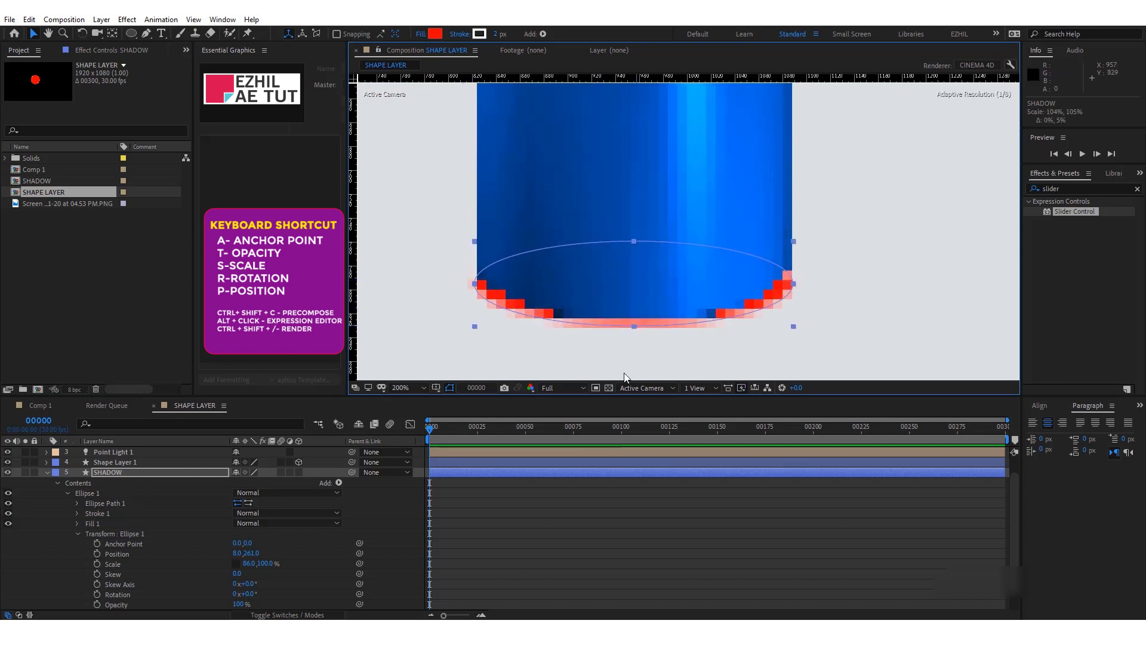
left_click_drag(264, 563, 274, 564)
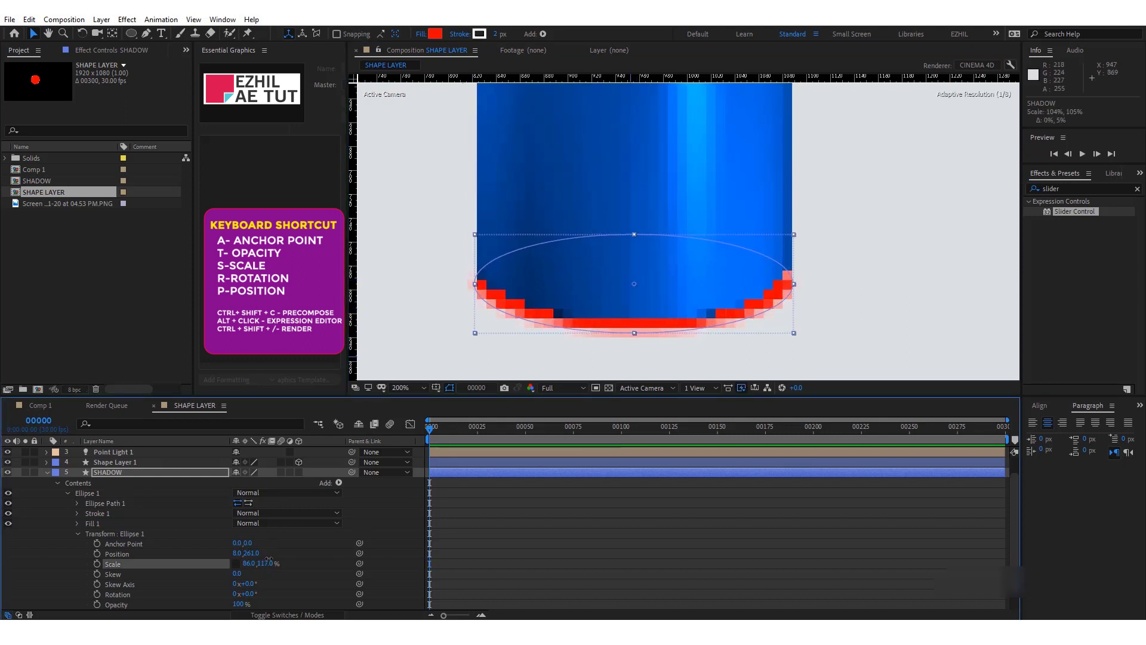
left_click_drag(694, 286, 695, 283)
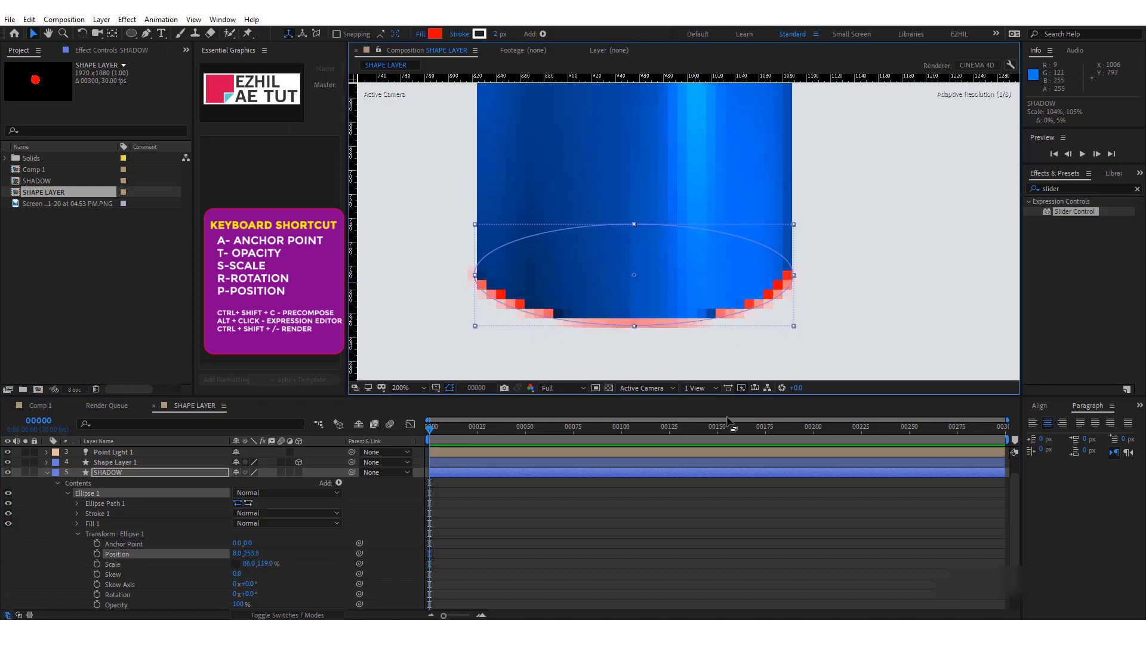
- Fine-tune the shadow to 83.4, 119% at 6.5, 251.3, leaving a thin rim
left_click(768, 389)
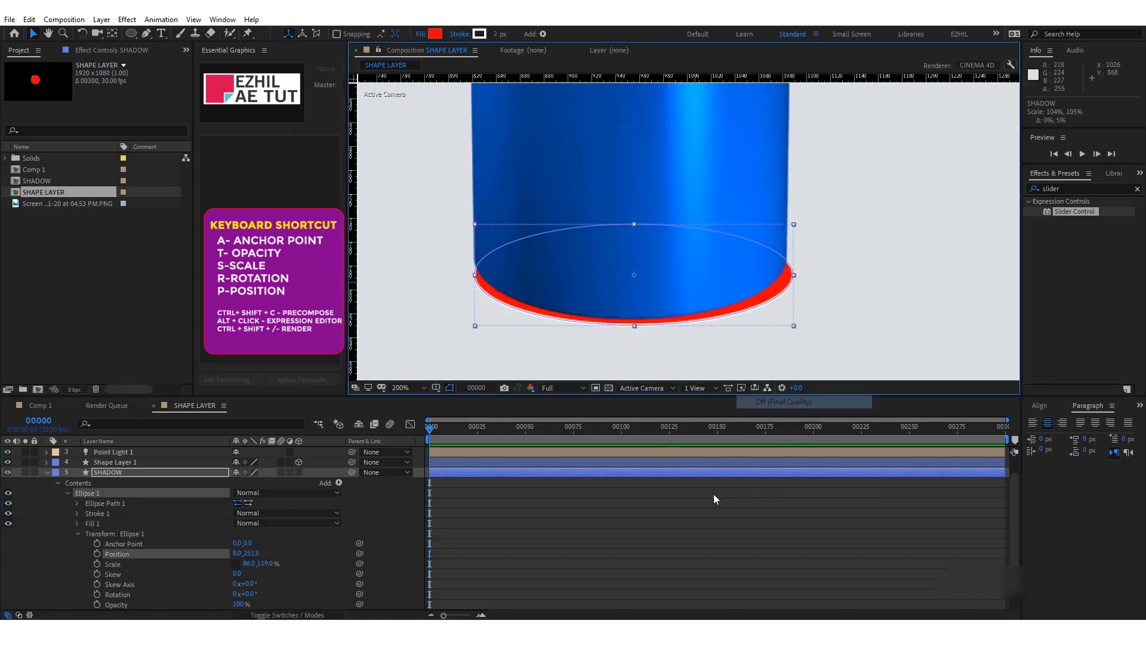
key("Up")
key("Up")
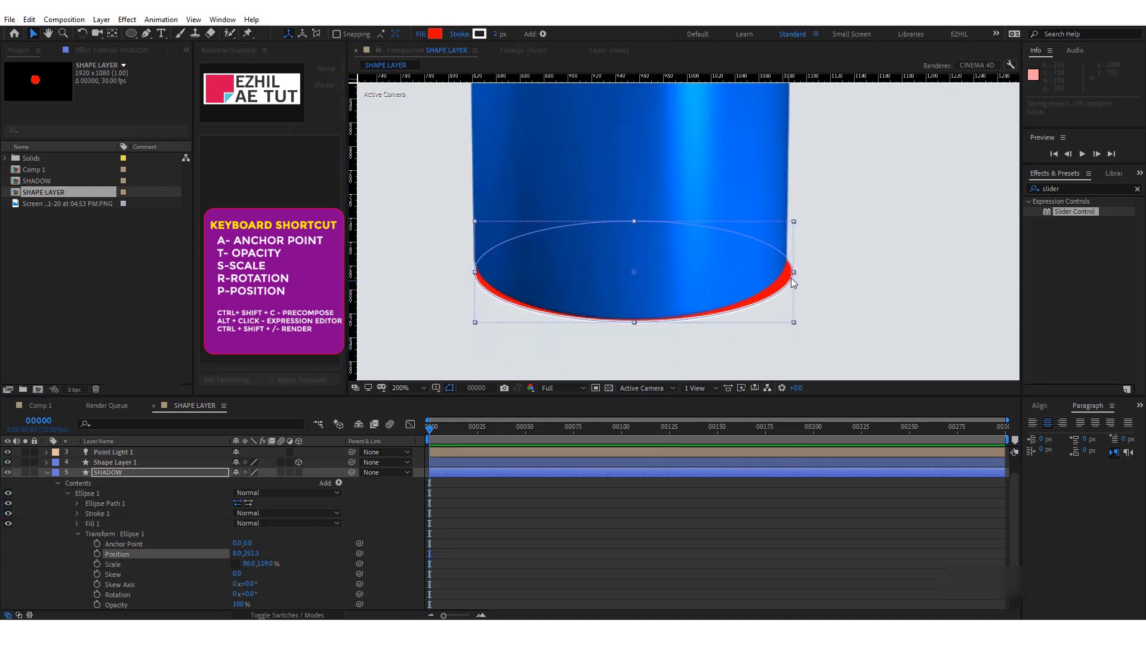
left_click_drag(794, 272, 788, 273)
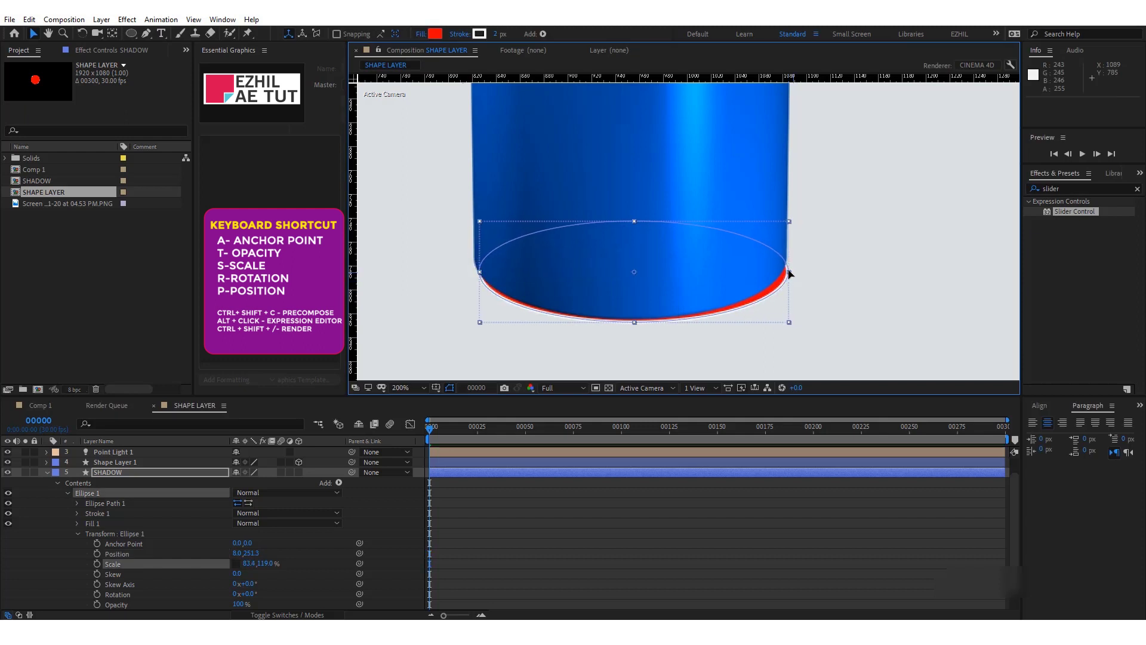
left_click_drag(693, 285, 693, 284)
key("Left")
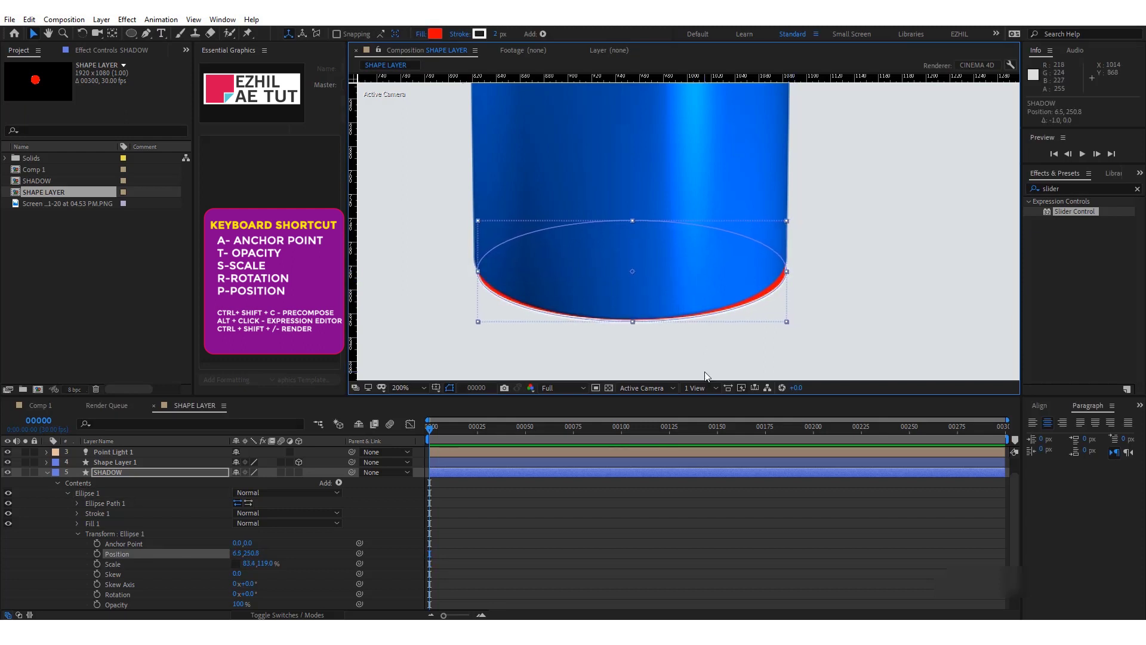
left_click(634, 525)
left_click(90, 481)
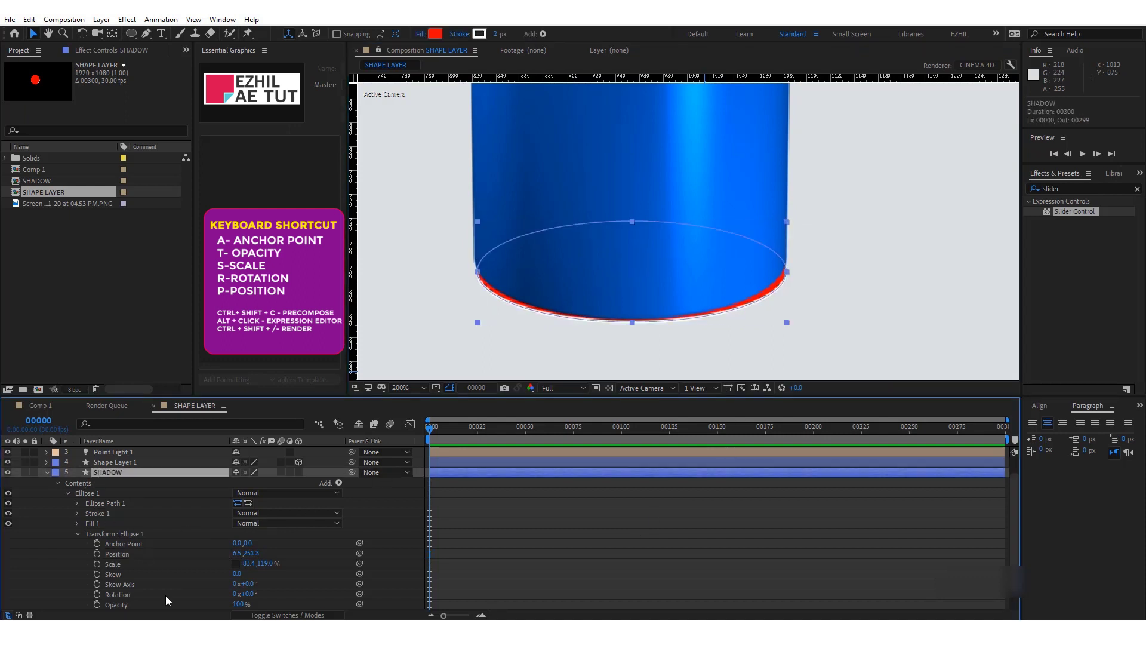
scroll(166, 596, "down", 1)
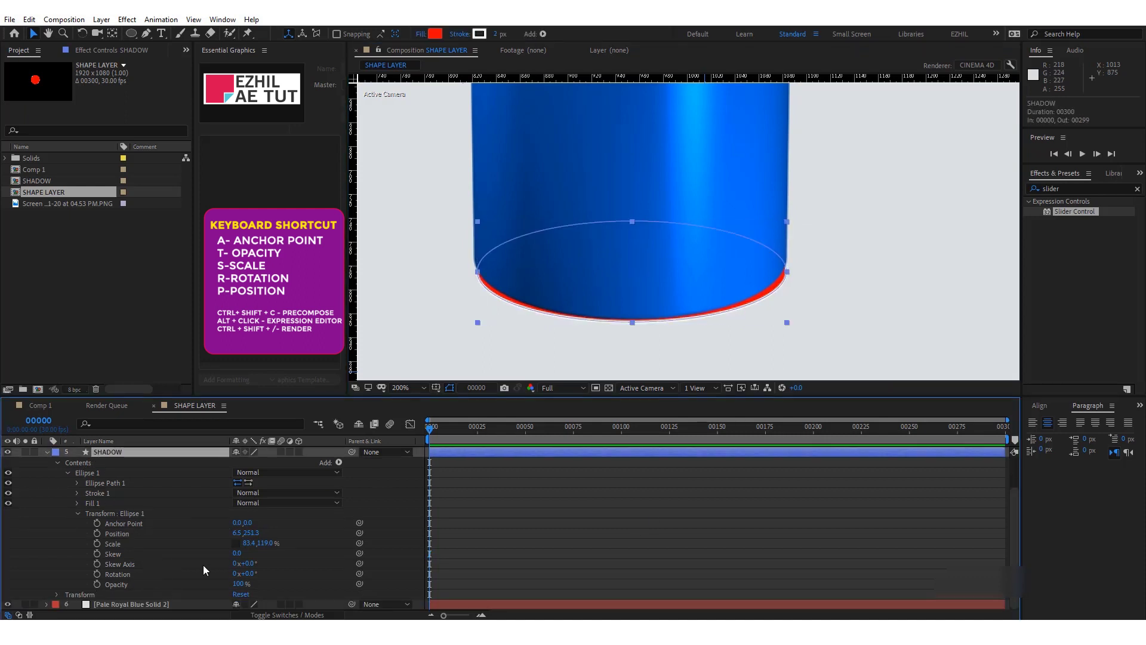
- Change the SHADOW ellipse's Fill 1 colour from red to dark grey
left_click(77, 502)
left_click(239, 533)
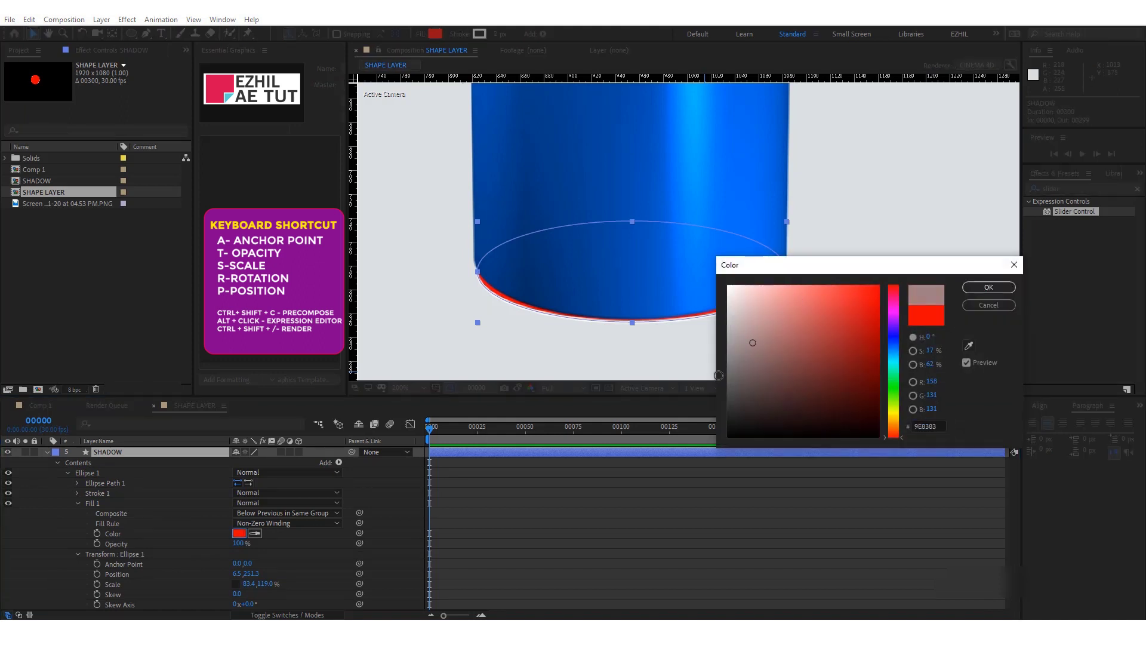
left_click_drag(783, 312, 727, 420)
left_click(989, 288)
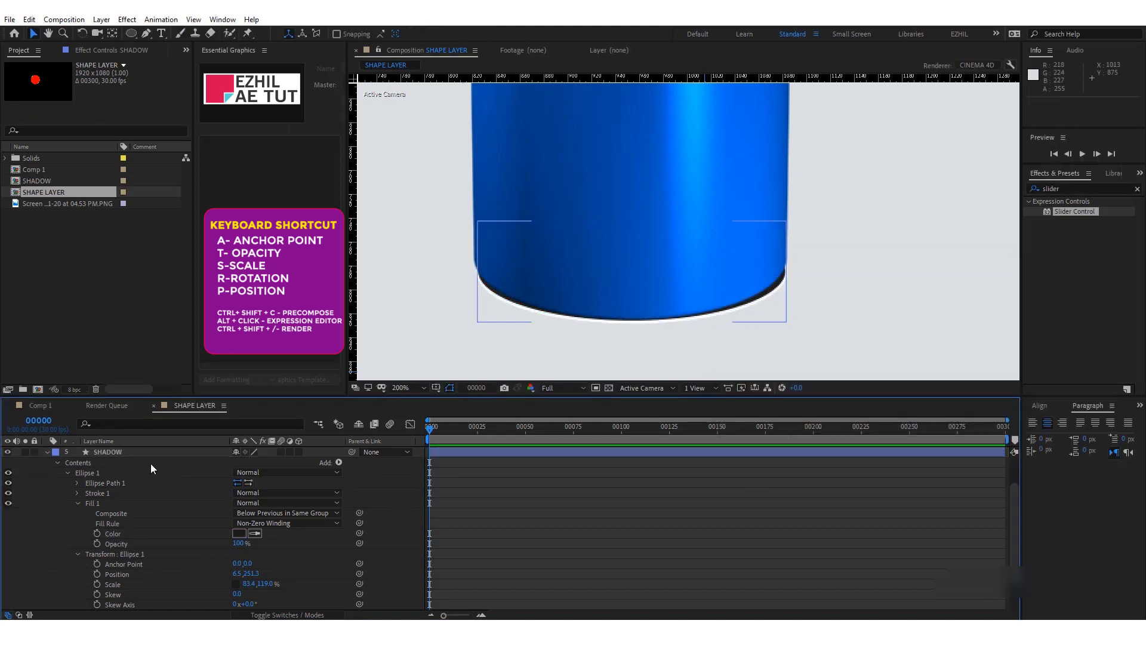
left_click(117, 453)
- Apply Gaussian Blur to SHADOW and raise Blurriness to about 8.2
left_click(1061, 190)
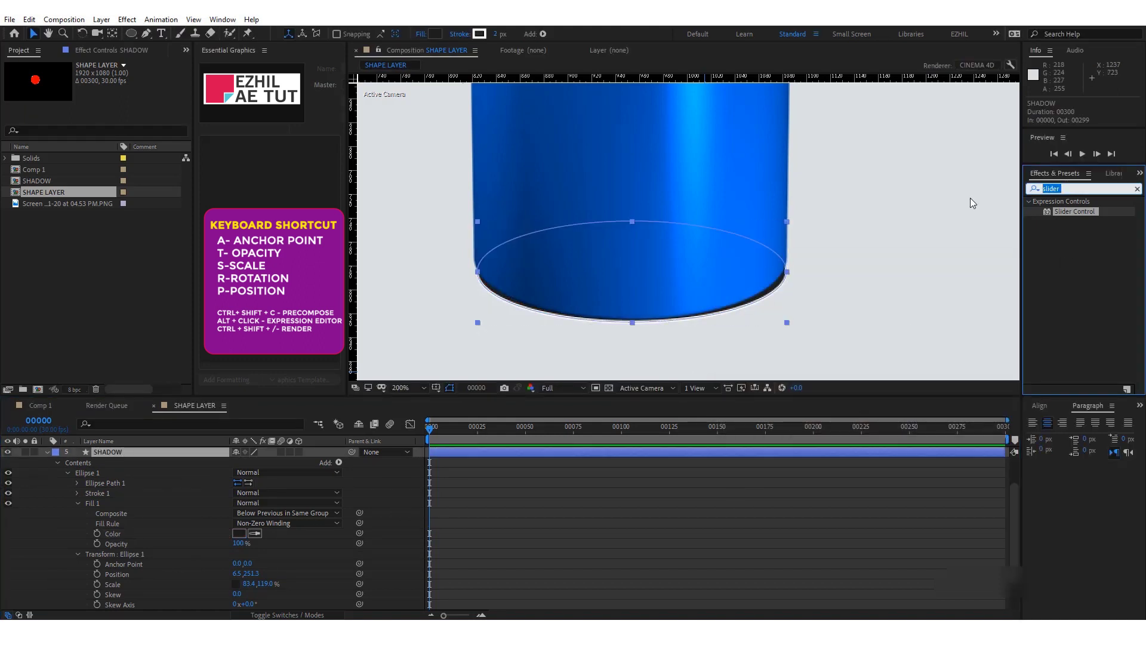
type("gaus")
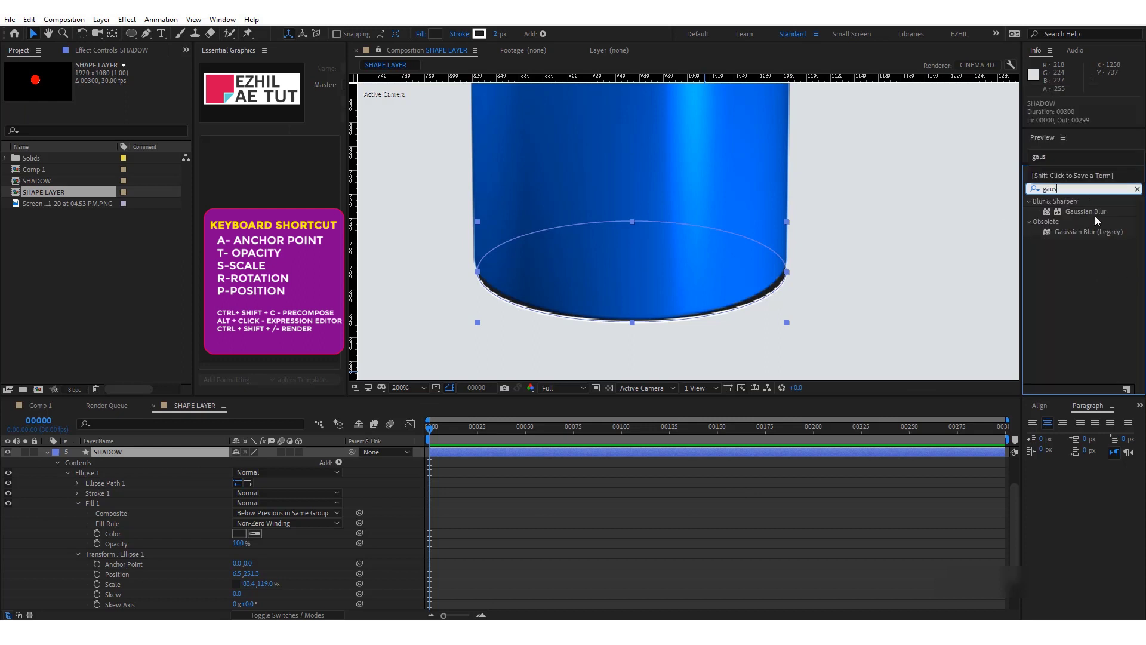
left_click_drag(1085, 212, 119, 493)
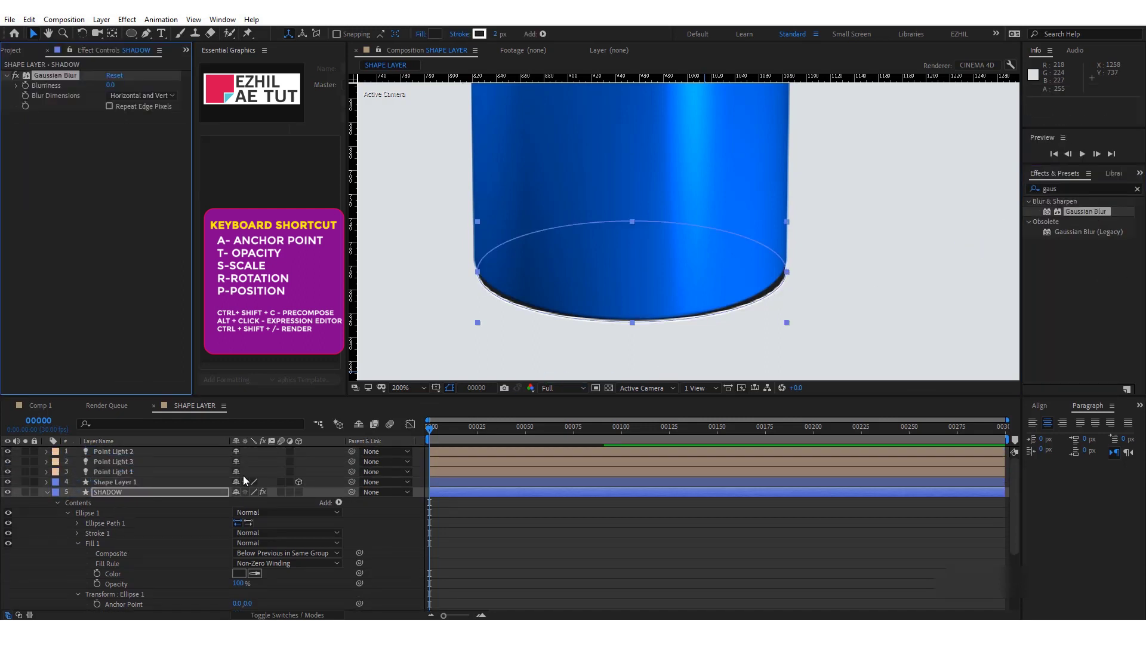
left_click_drag(176, 83, 200, 83)
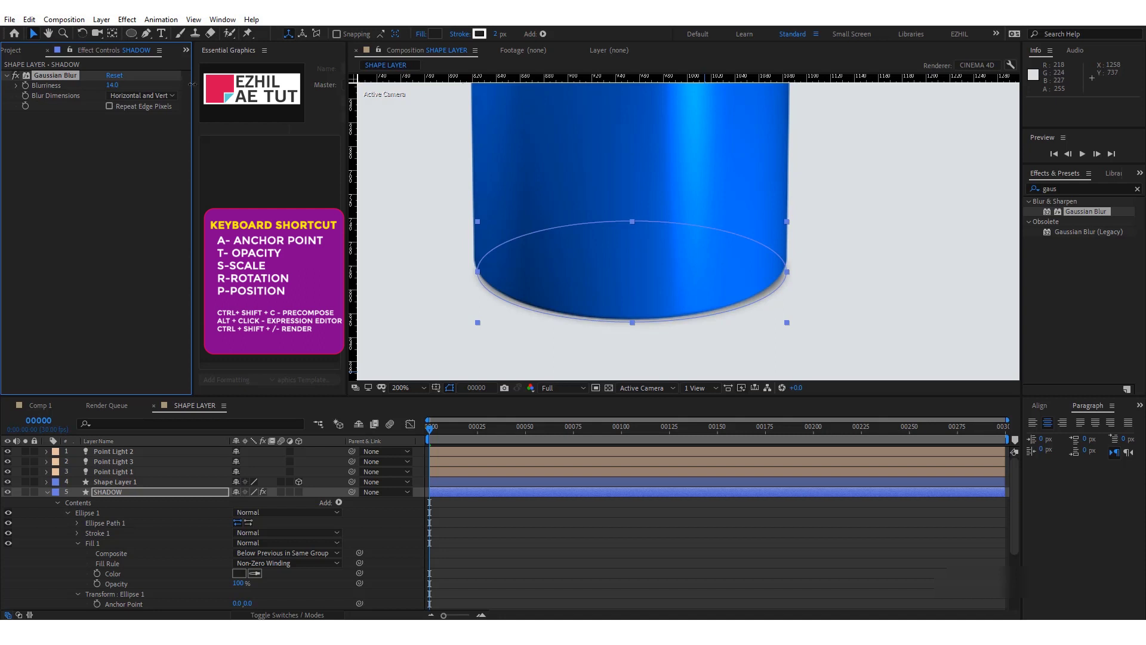
left_click(372, 341)
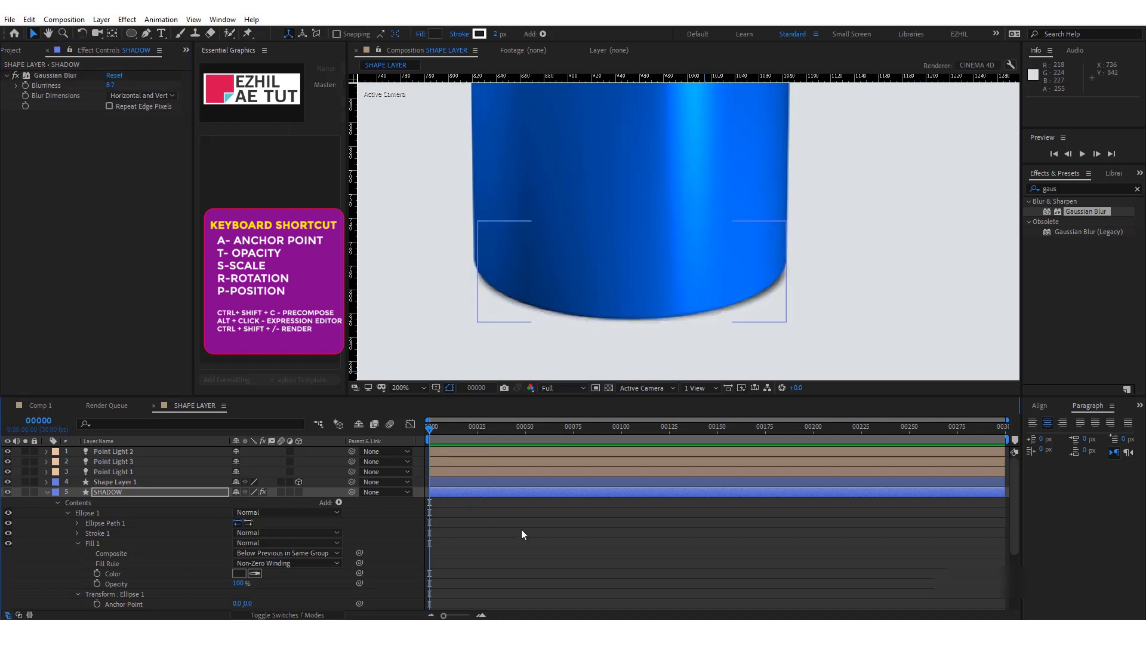
scroll(713, 276, "down", 2)
- Duplicate the SHADOW layer to create SHADOW 2, keeping the original selected
left_click(100, 497)
left_click(47, 492)
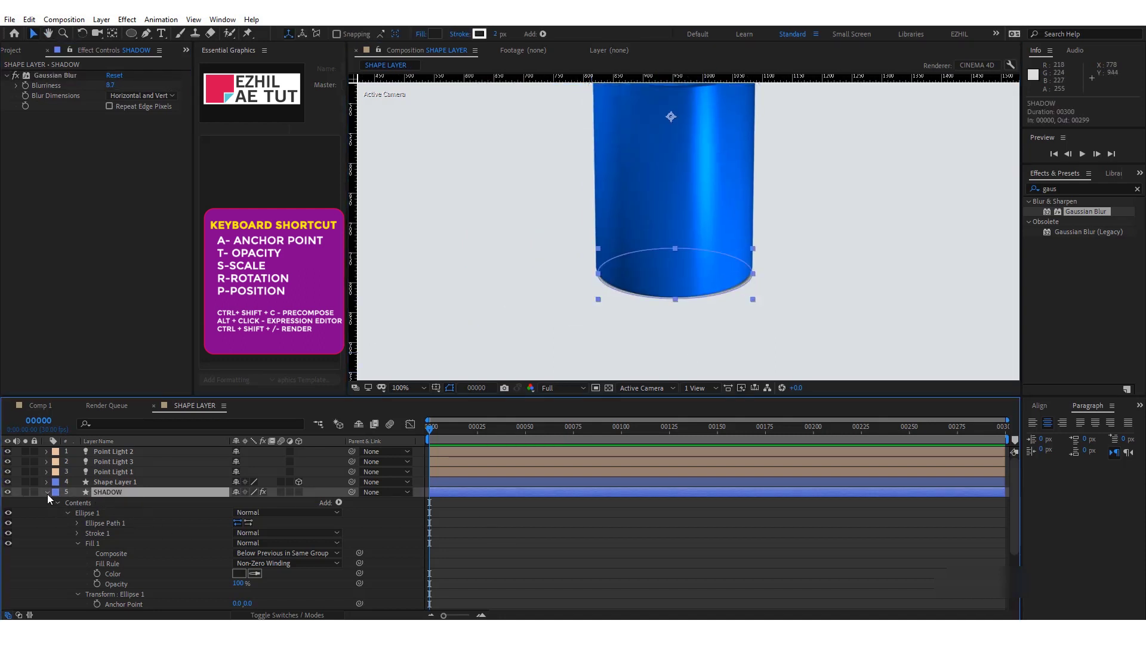
key("ctrl+d")
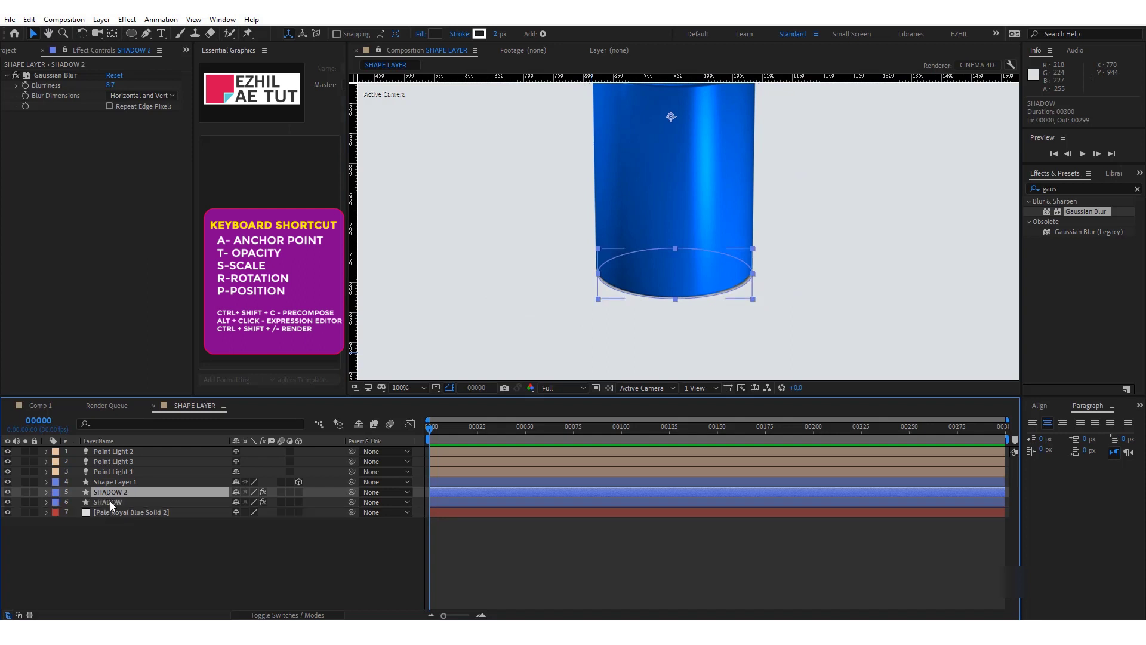
left_click(110, 500)
- Add a sideways Directional Blur with 85.6 length to SHADOW, ordered before Gaussian Blur
left_click(1068, 189)
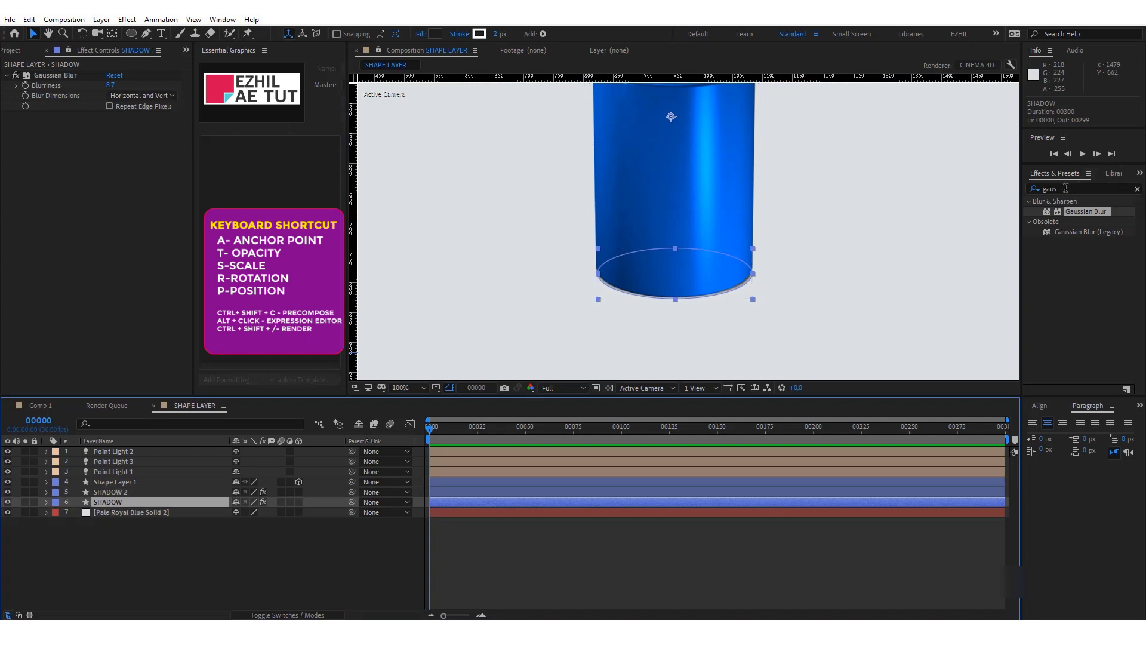
type("direc")
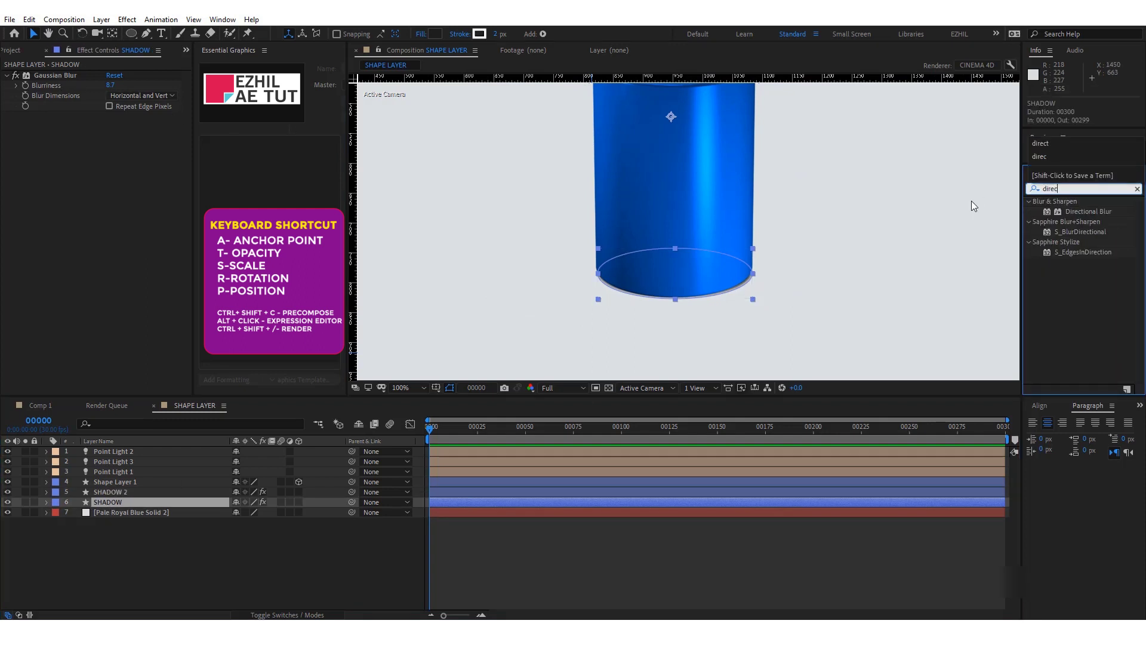
left_click(1086, 214)
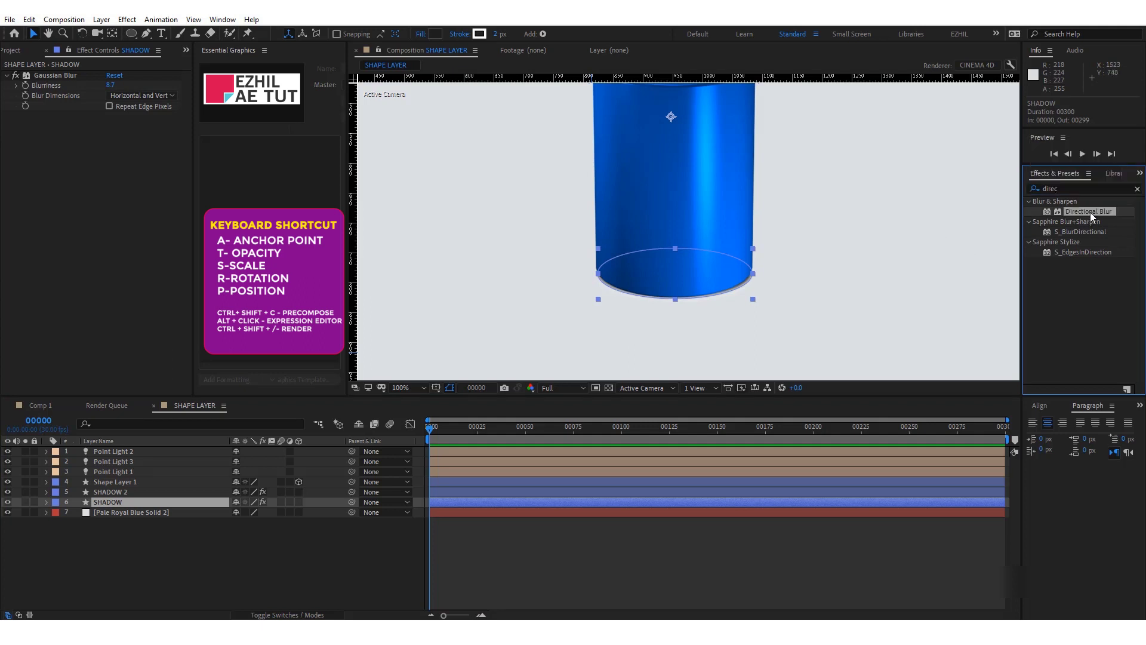
left_click_drag(1089, 216, 131, 505)
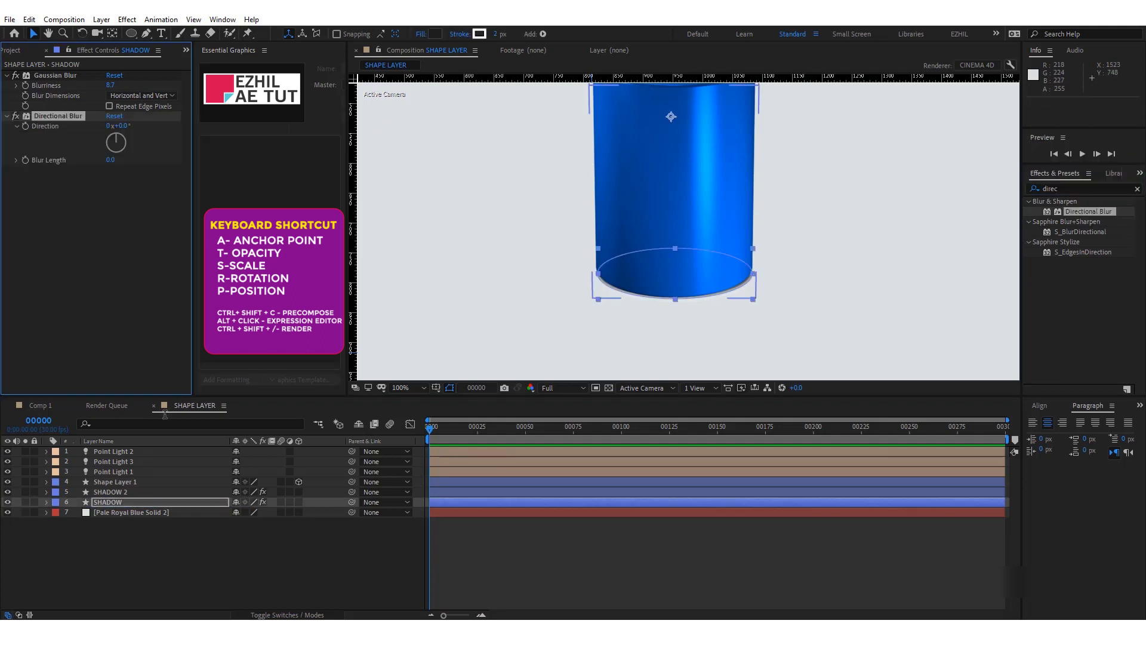
left_click(121, 141)
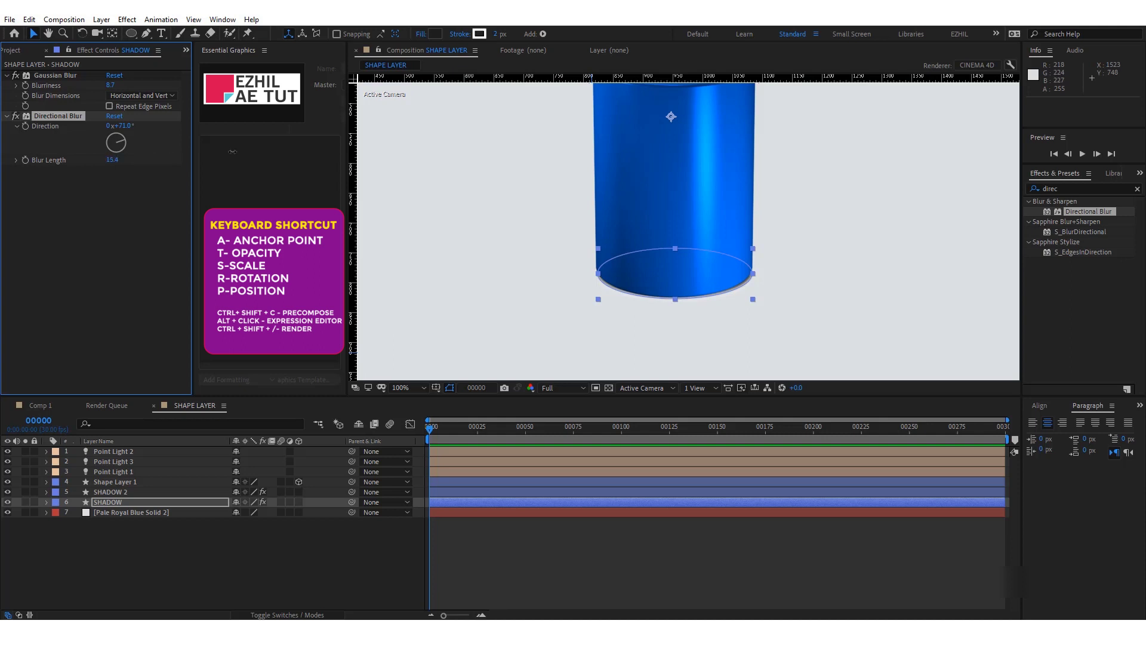
left_click_drag(233, 152, 282, 146)
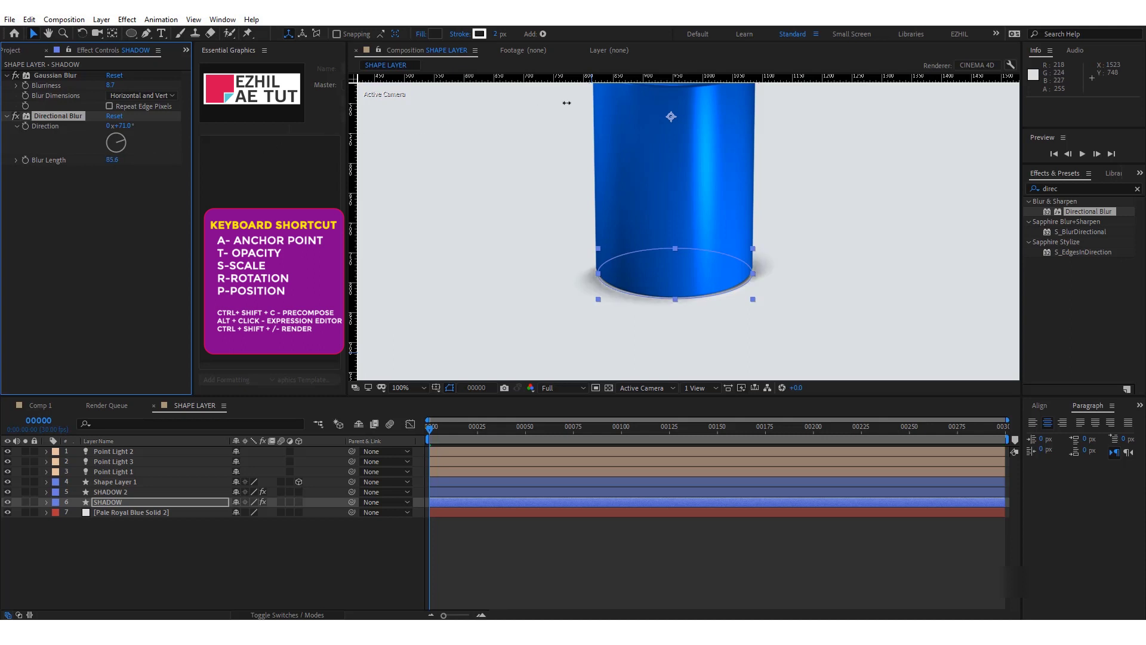
left_click(645, 526)
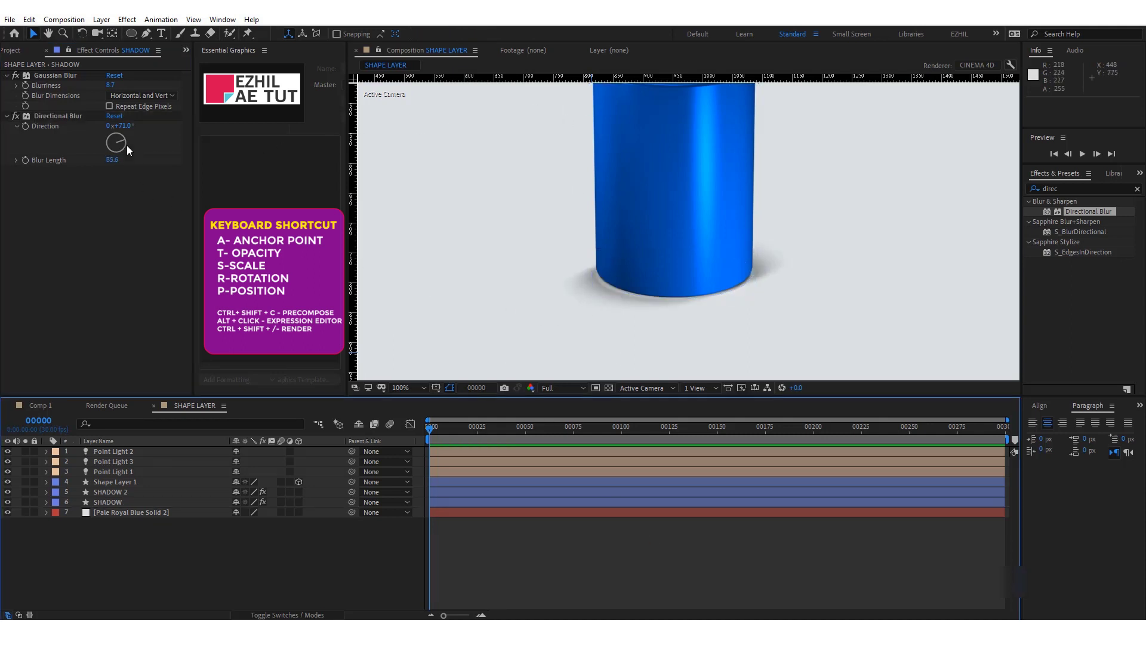
left_click_drag(128, 145, 127, 139)
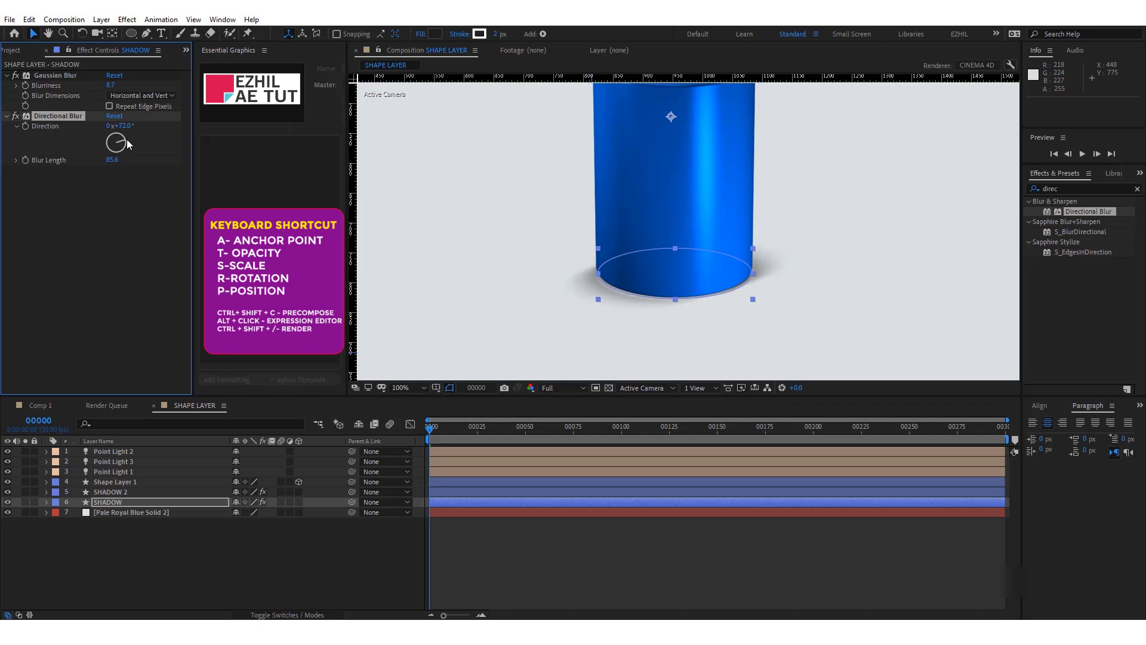
left_click_drag(58, 116, 45, 77)
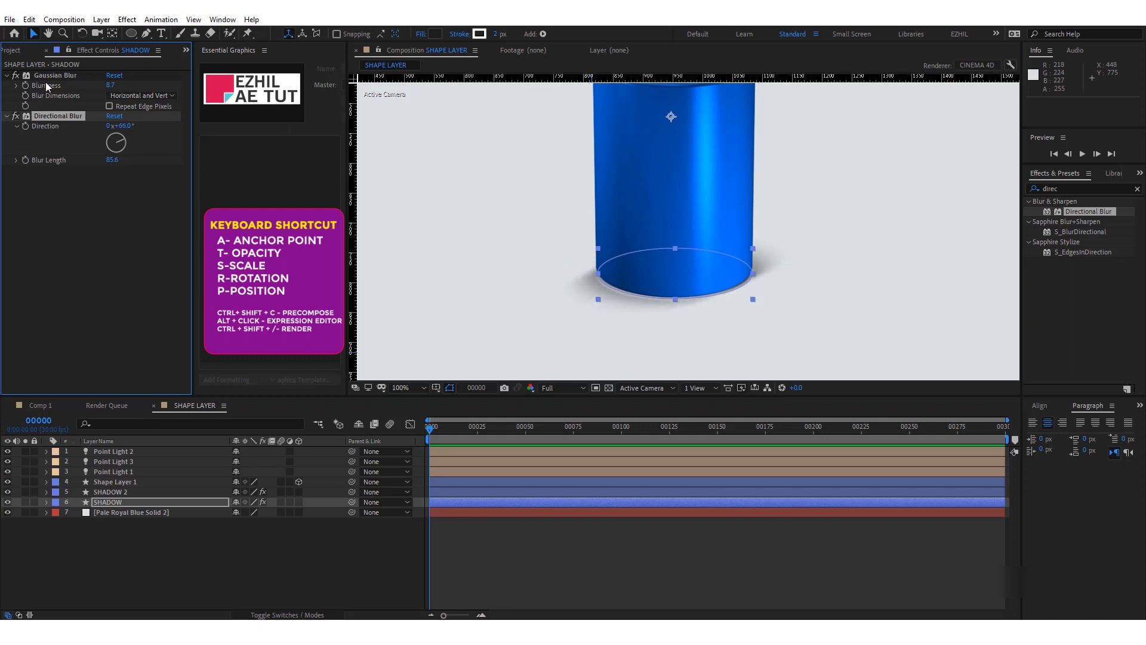
left_click(483, 532)
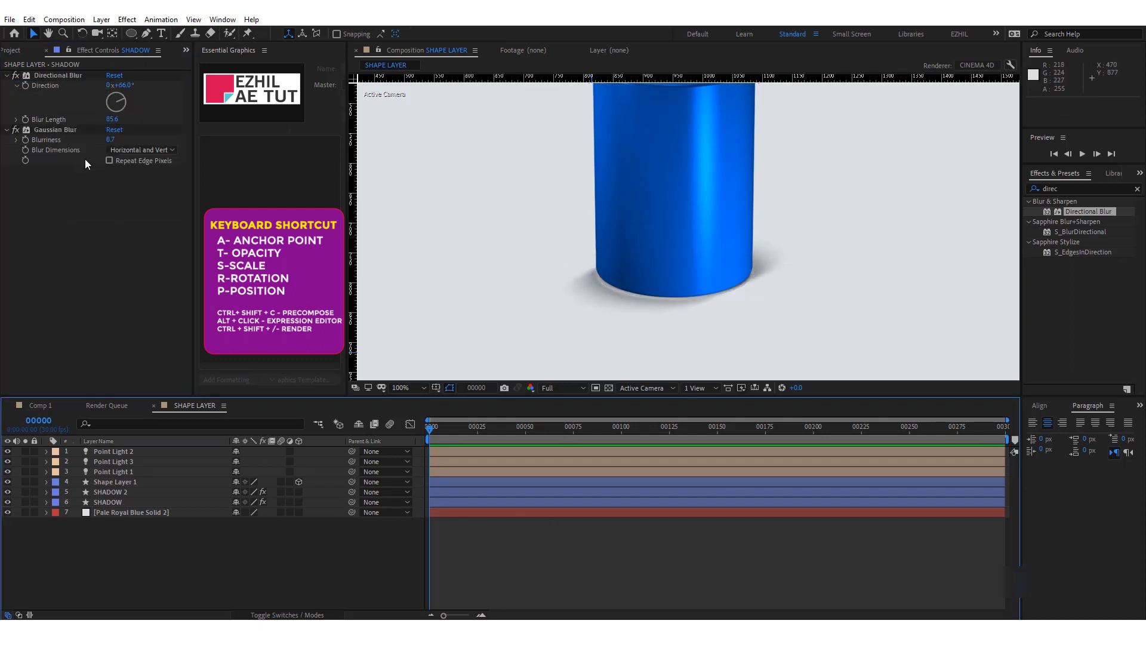
- Shift the cast shadow slightly left and check SHADOW 2 on its own
left_click(28, 504)
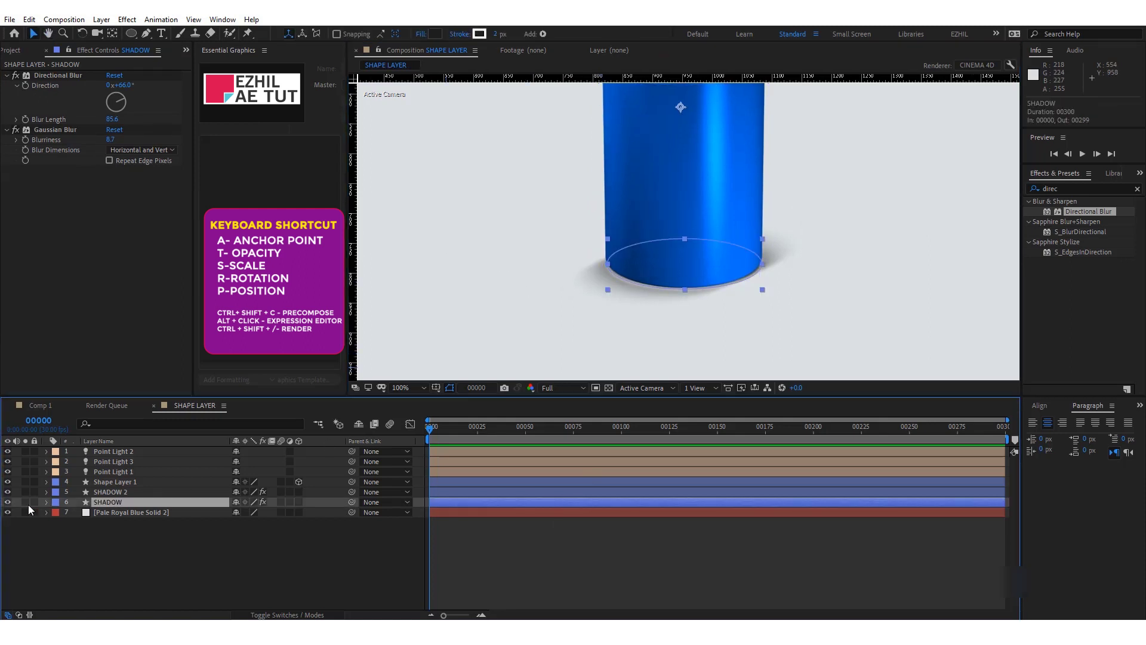
scroll(684, 260, "up", 1)
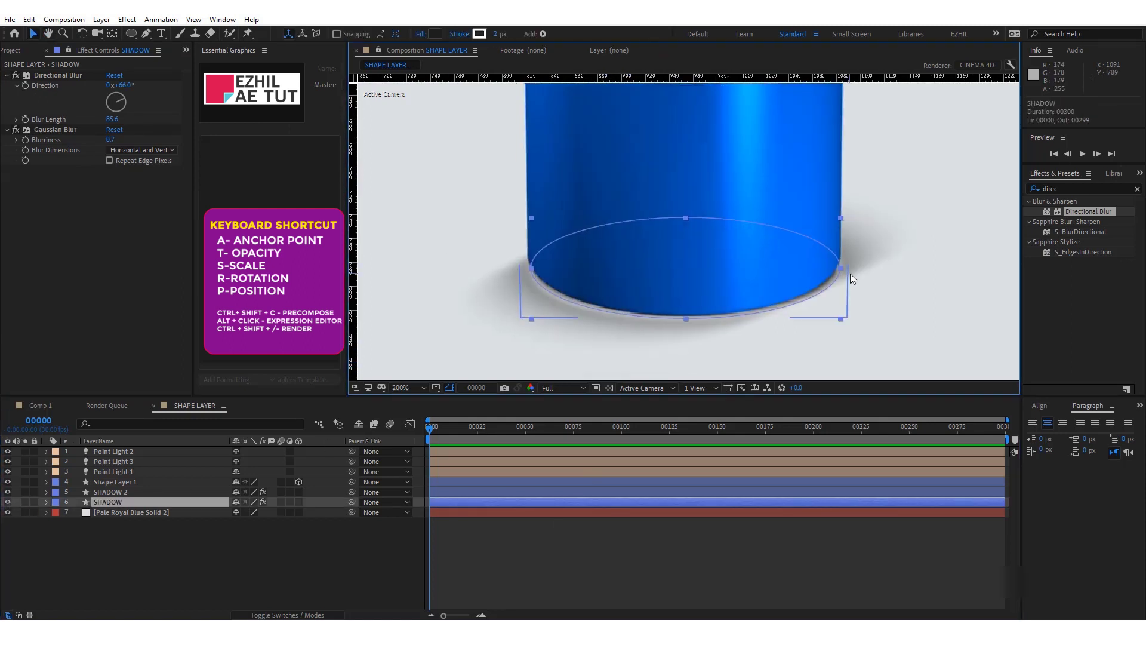
left_click_drag(558, 300, 548, 302)
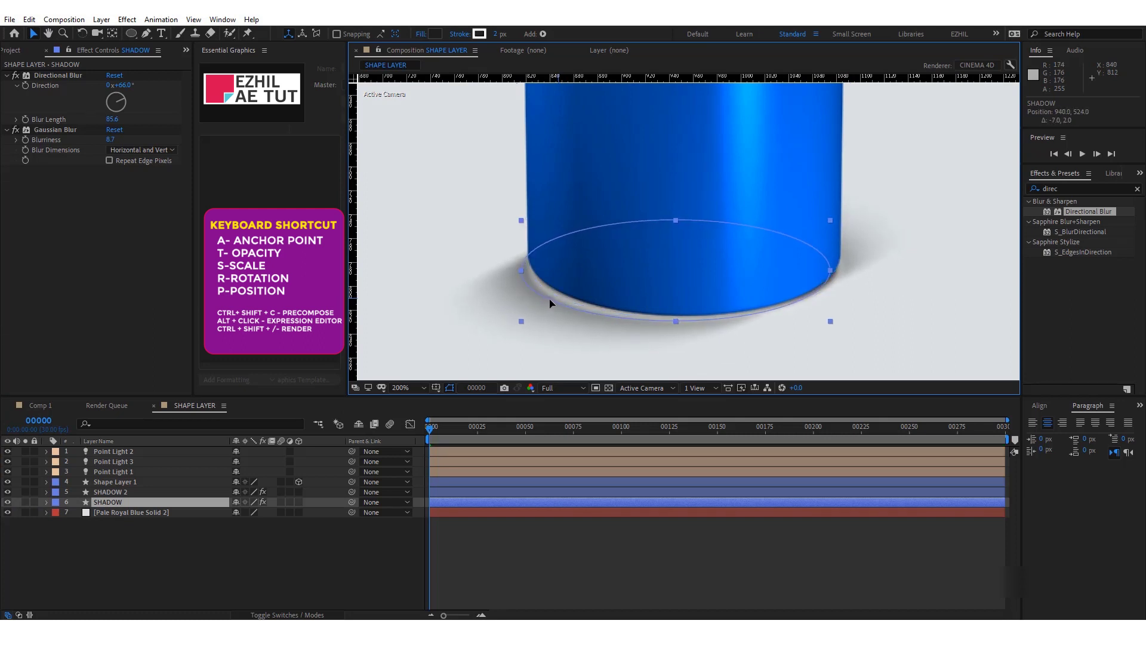
left_click(244, 554)
left_click(26, 491)
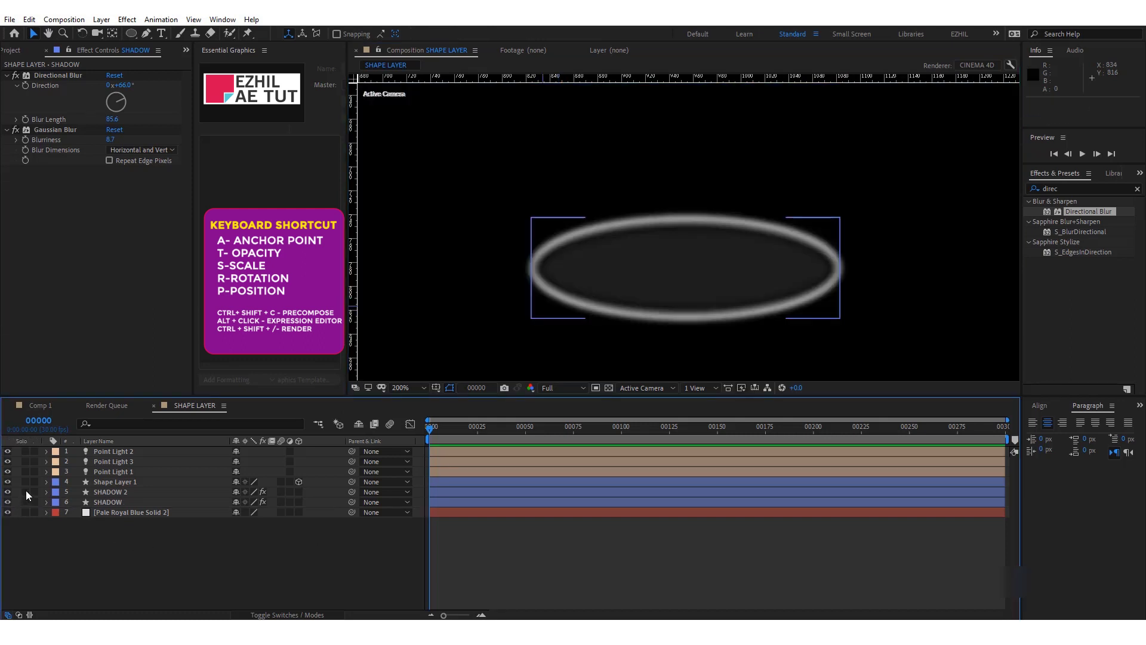
left_click(26, 490)
- Turn off Stroke 1 in SHADOW 2's Ellipse 1 and collapse the layer
left_click(58, 502)
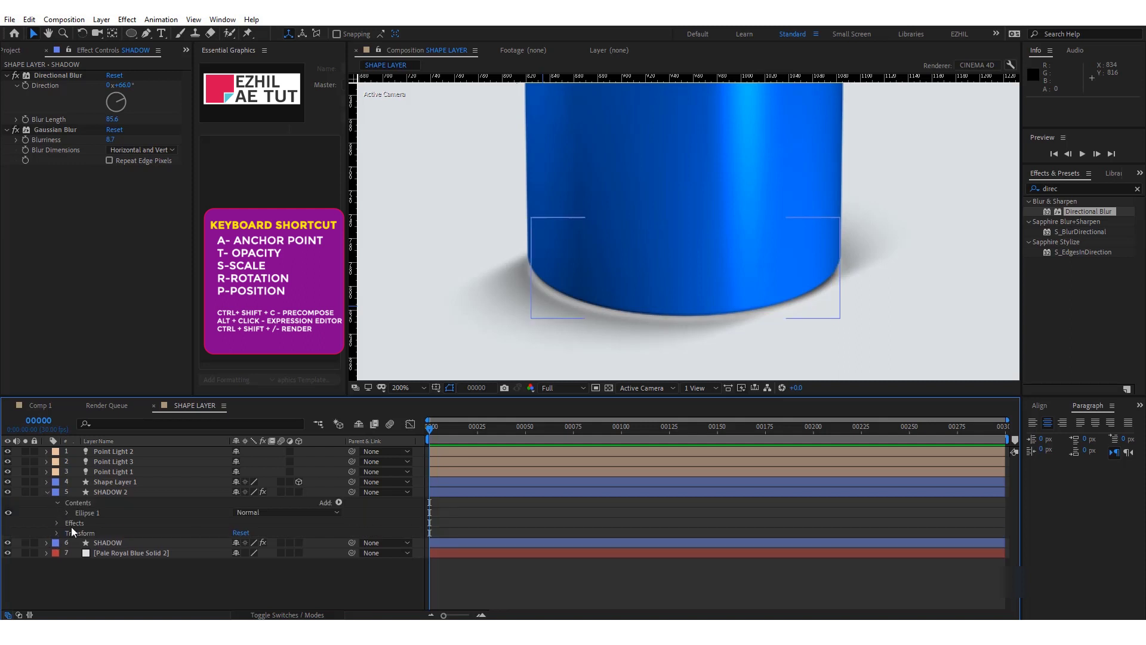
left_click(67, 513)
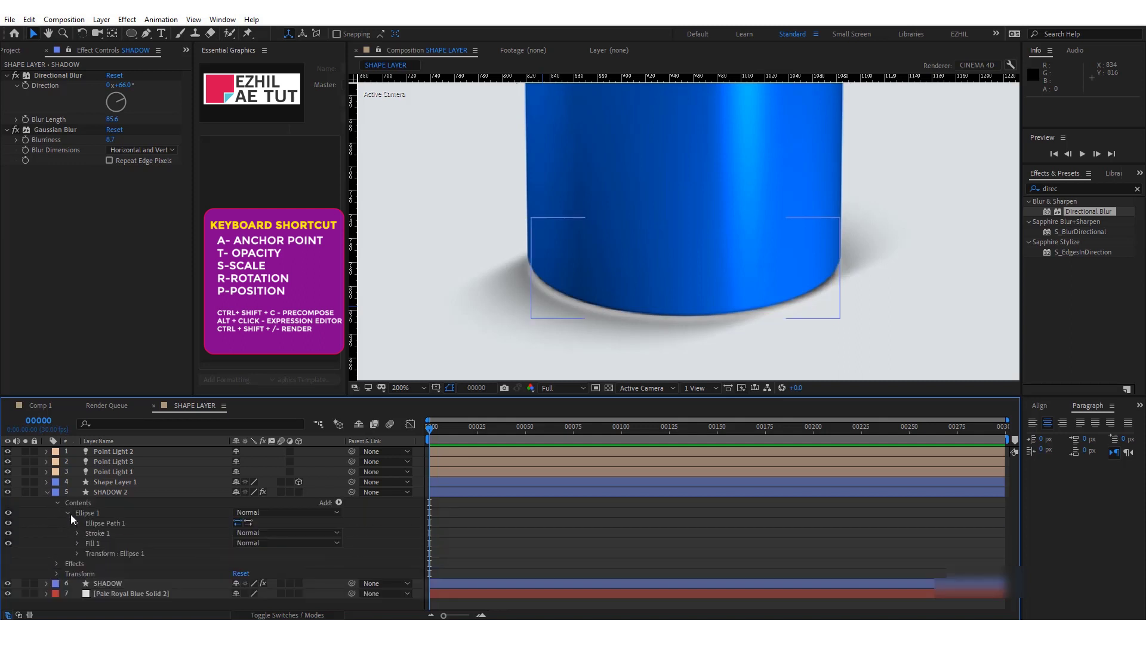
left_click(9, 533)
scroll(803, 254, "down", 2)
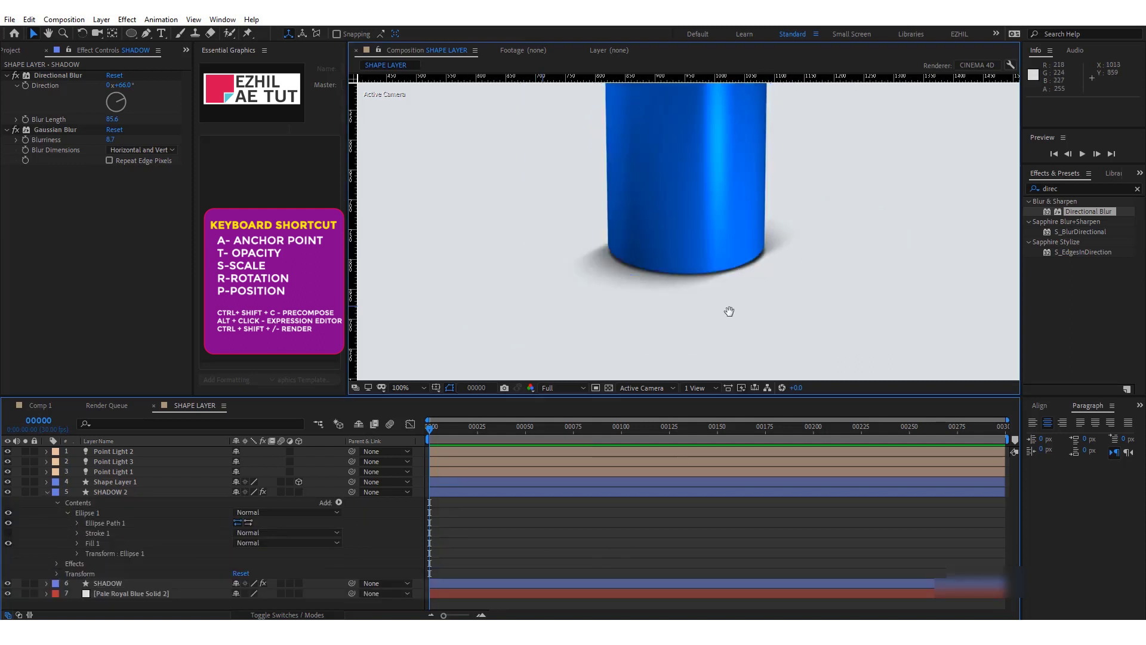
left_click(48, 491)
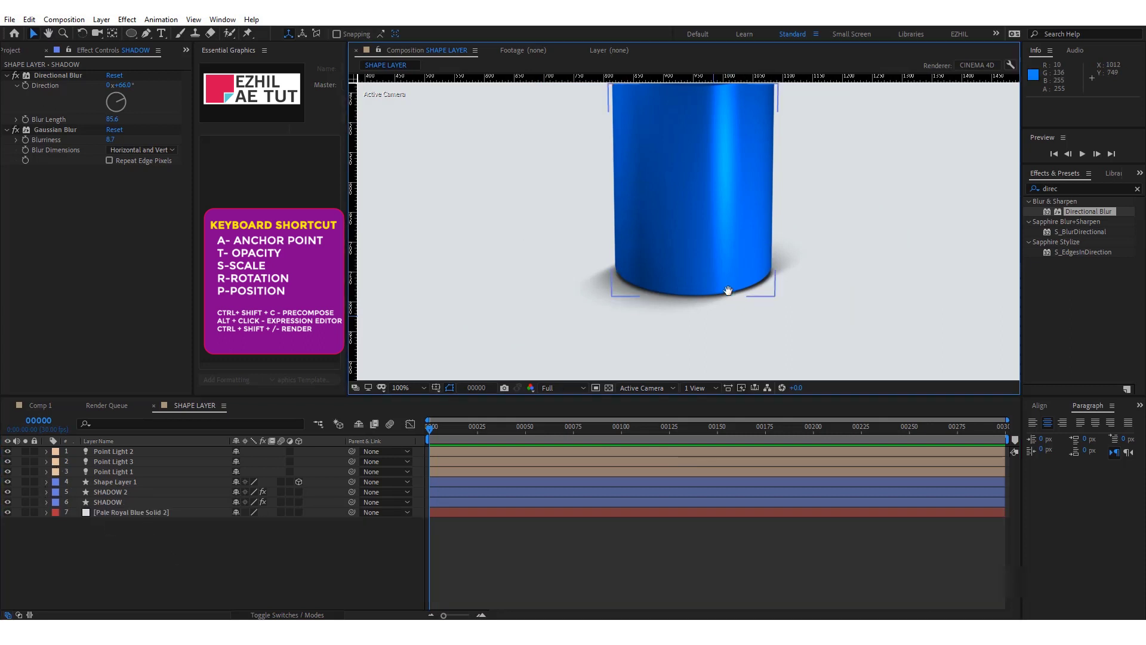
scroll(731, 287, "down", 1)
scroll(749, 275, "down", 1)
- Pan the view to recentre the cylinder and its soft shadow
left_click_drag(800, 263, 804, 274)
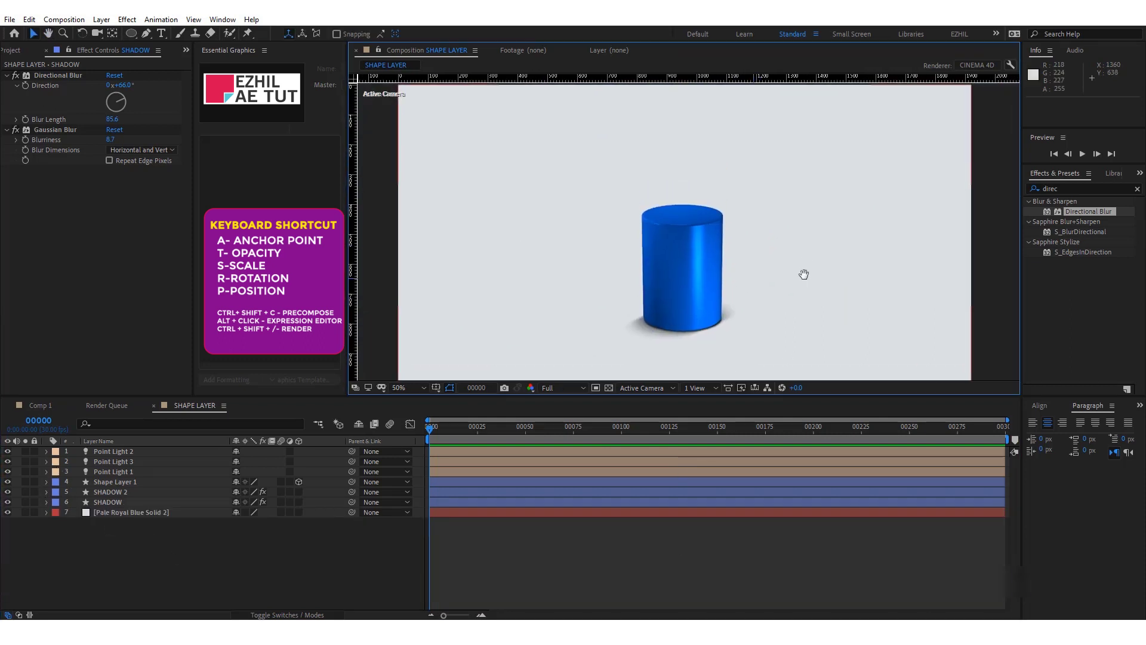
key("v")
left_click(567, 547)
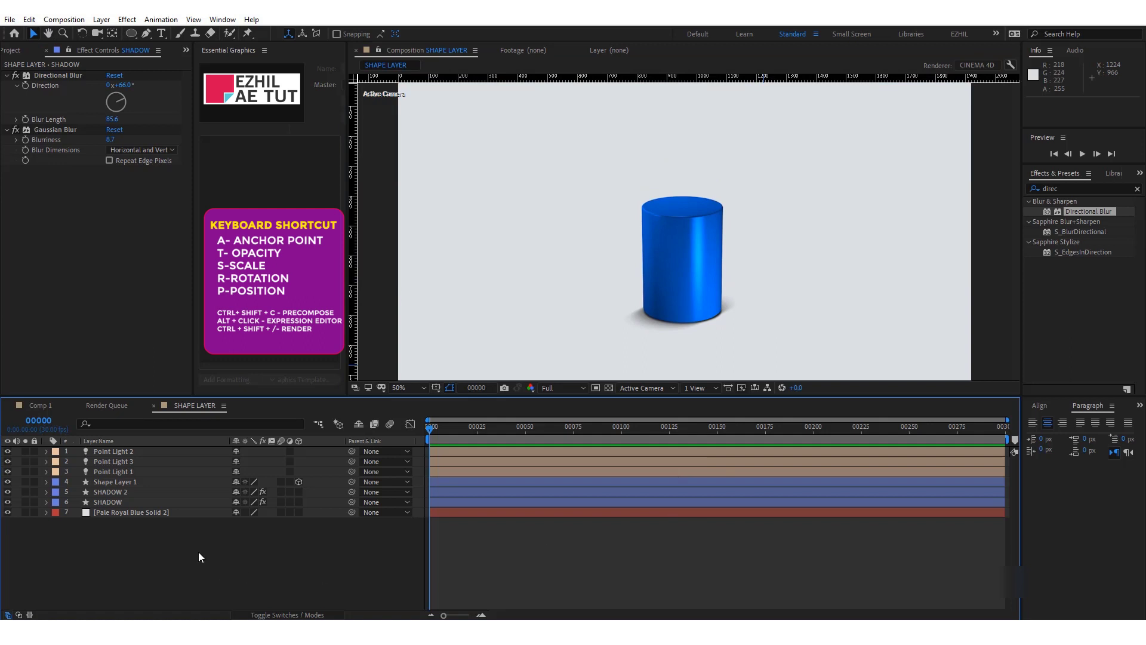
left_click(98, 489)
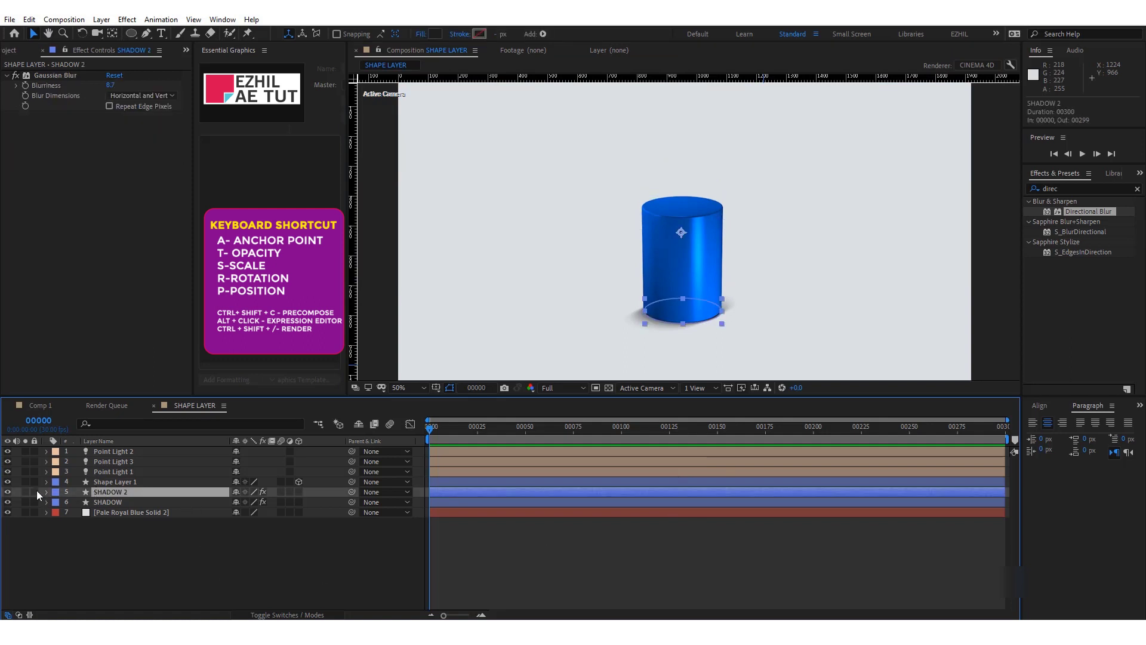
left_click(103, 481)
left_click(165, 540)
left_click_drag(631, 301, 625, 307)
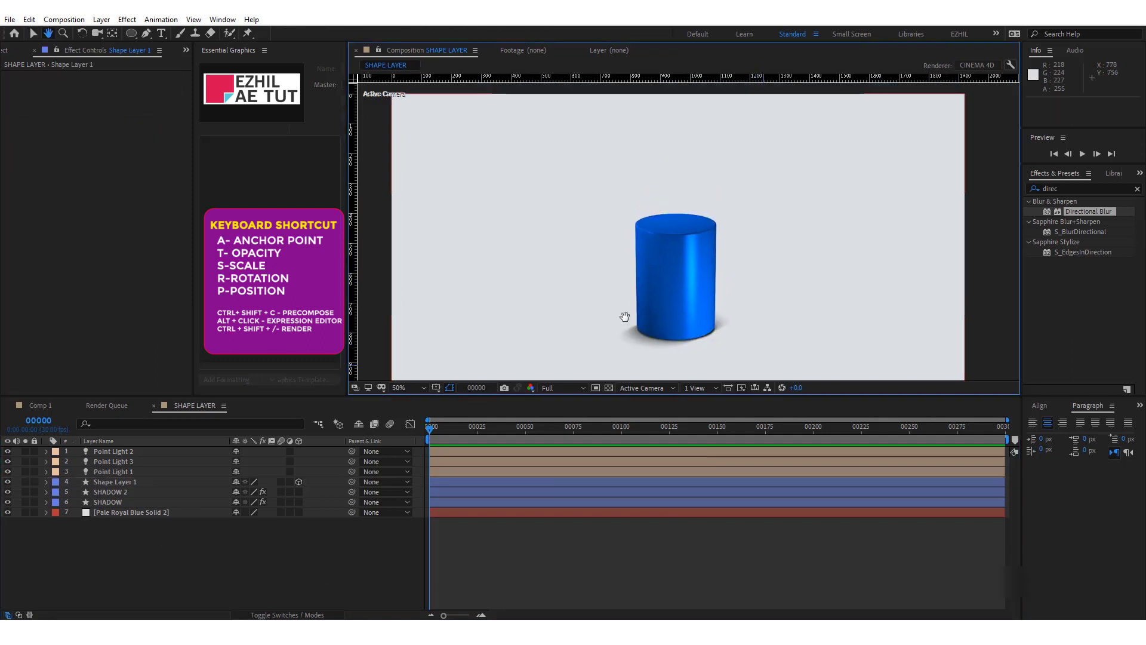
key("v")
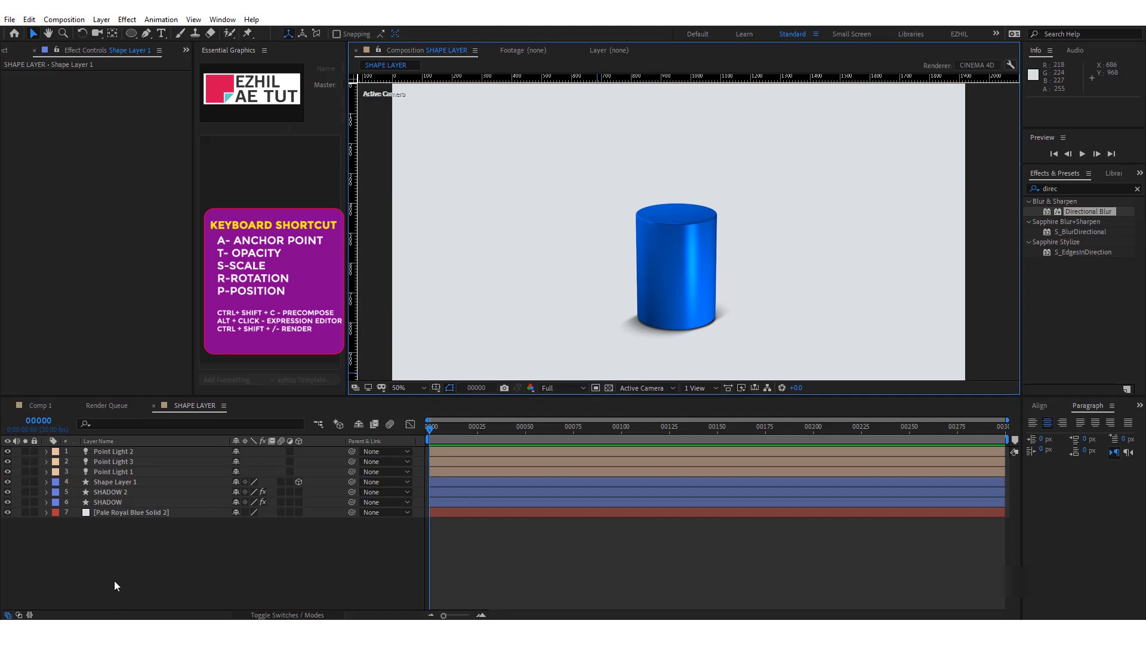
left_click(124, 557)
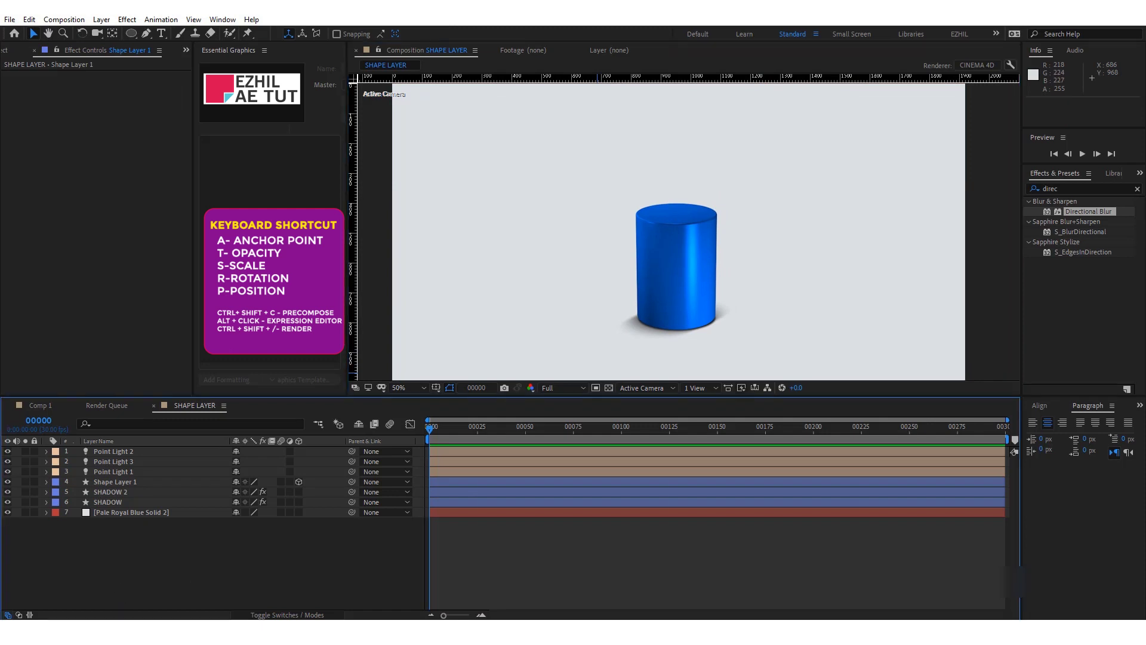
- Create a white '50' text layer and move it onto the cylinder's top
left_click(161, 34)
left_click(668, 179)
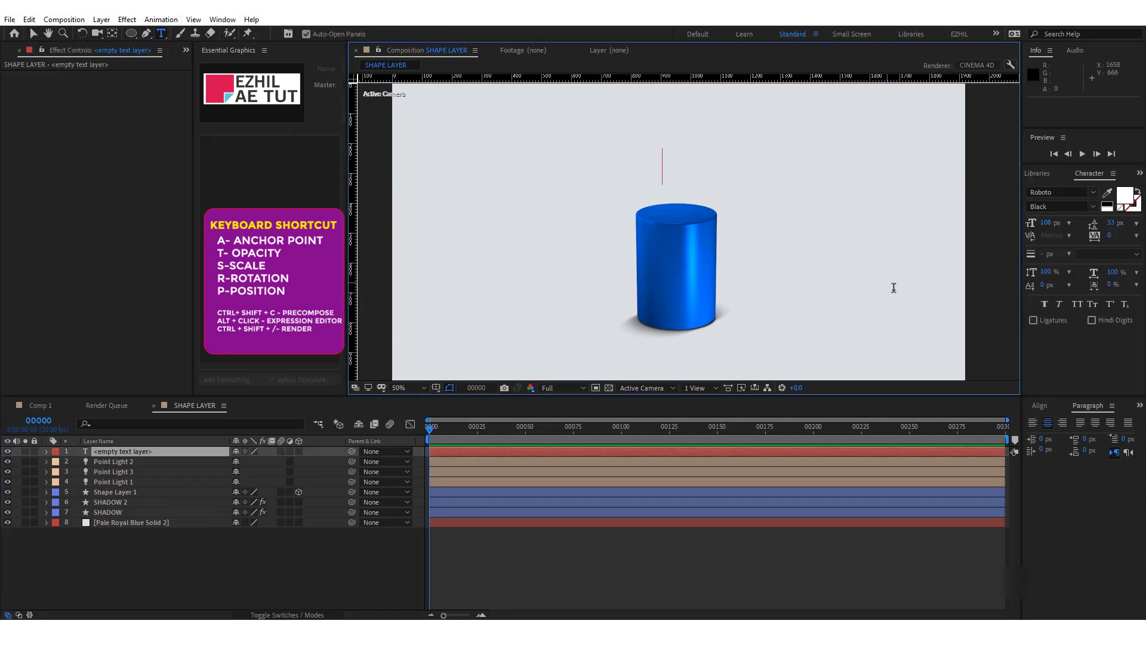
type("0")
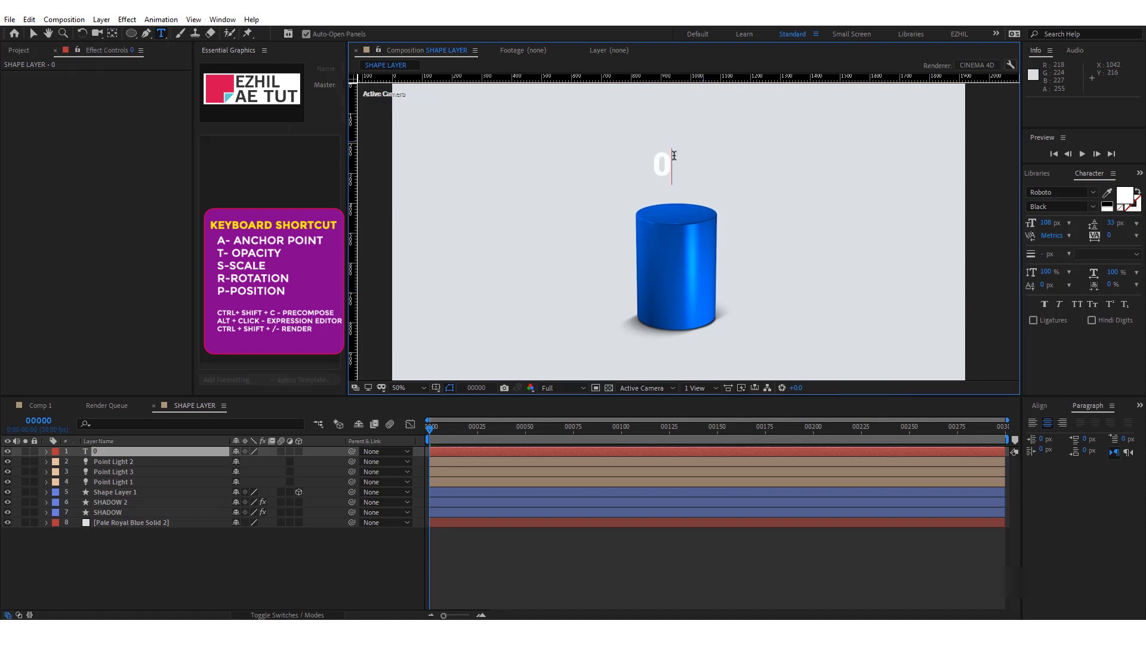
left_click_drag(663, 160, 622, 160)
type("50")
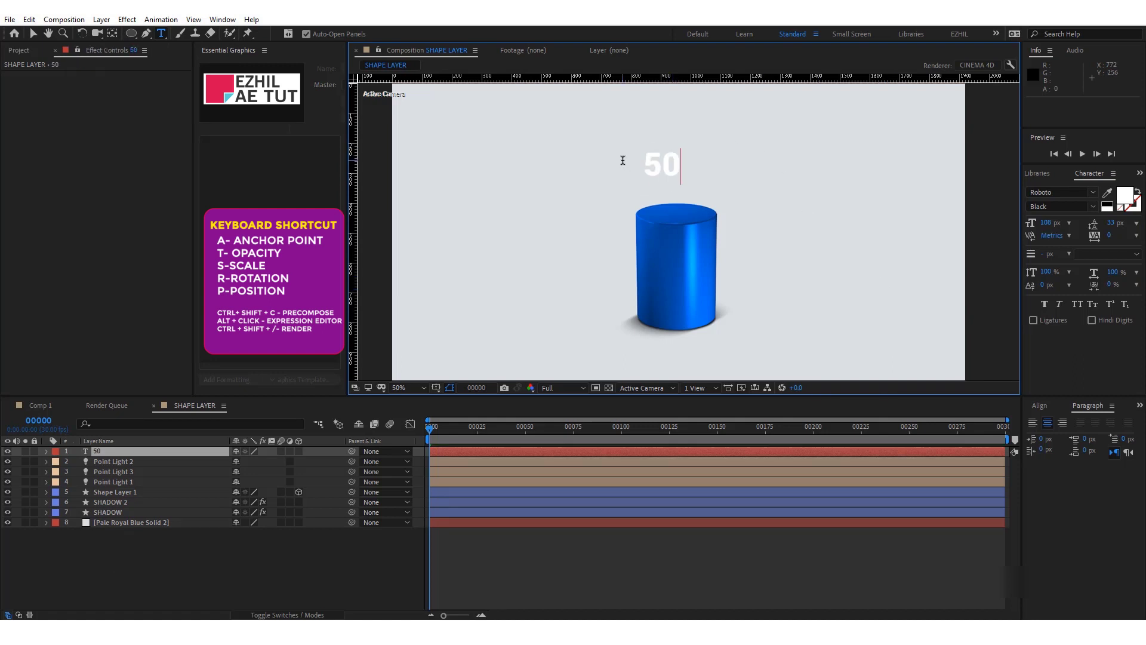
left_click(33, 34)
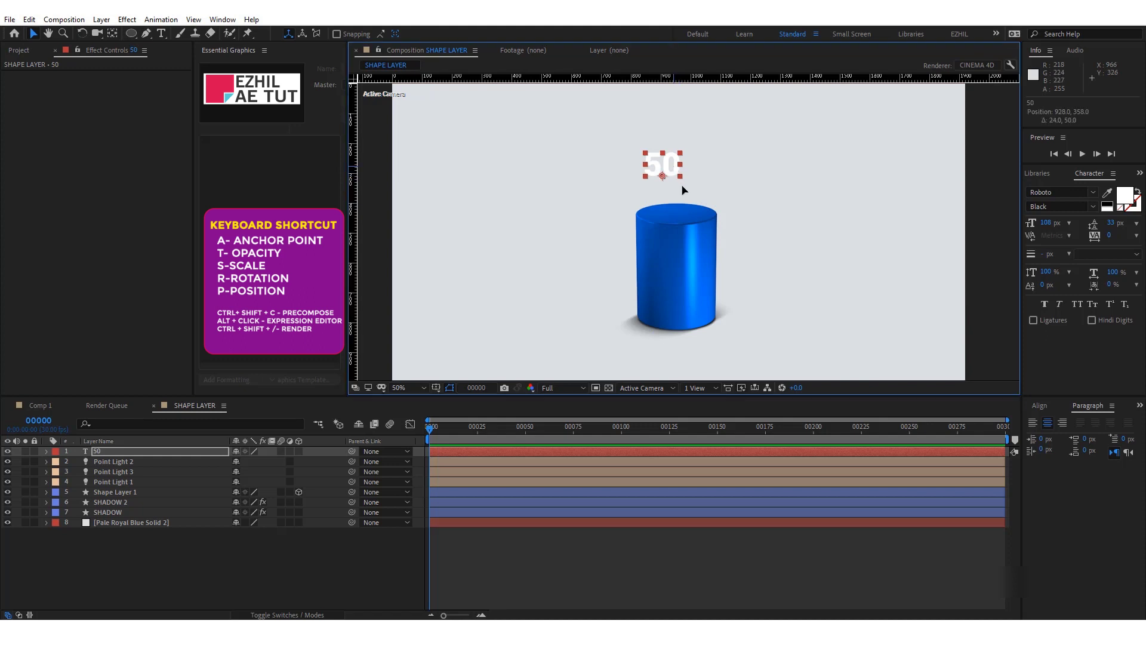
left_click_drag(676, 168, 686, 209)
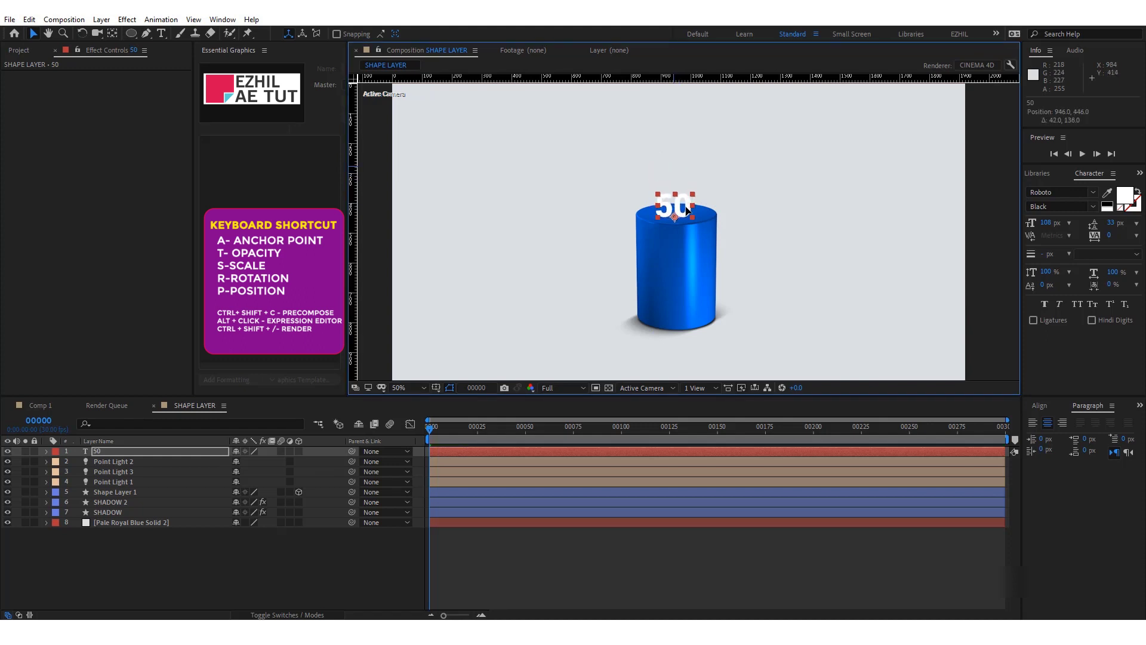
left_click(739, 278)
key("period")
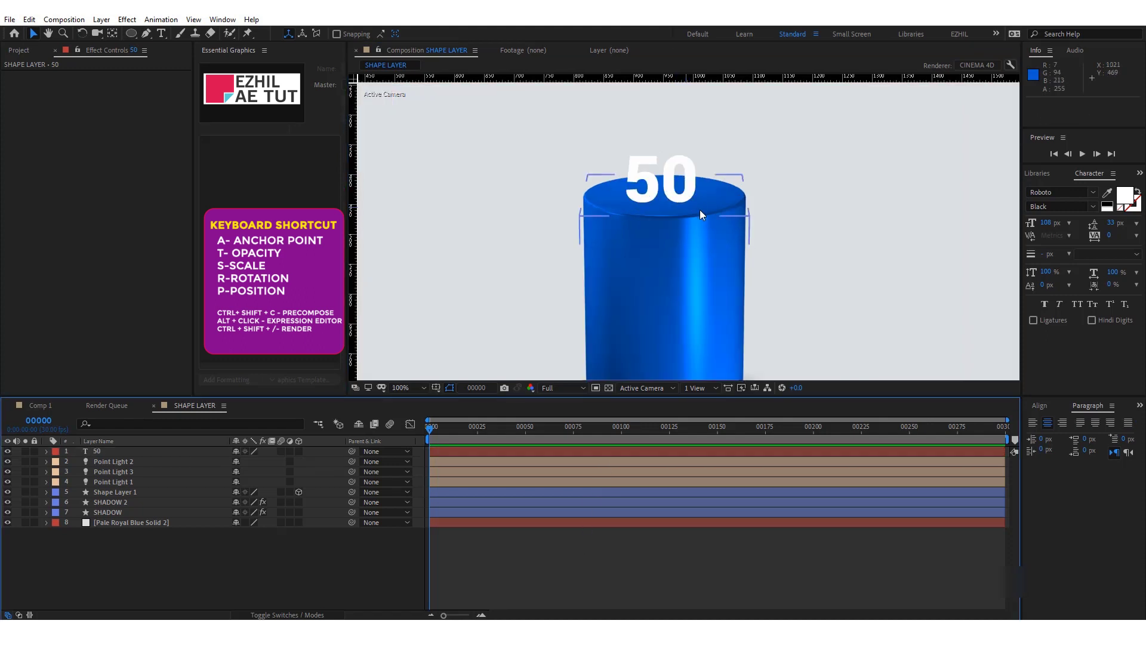
- Start a second text layer just beside the 50
left_click(95, 450)
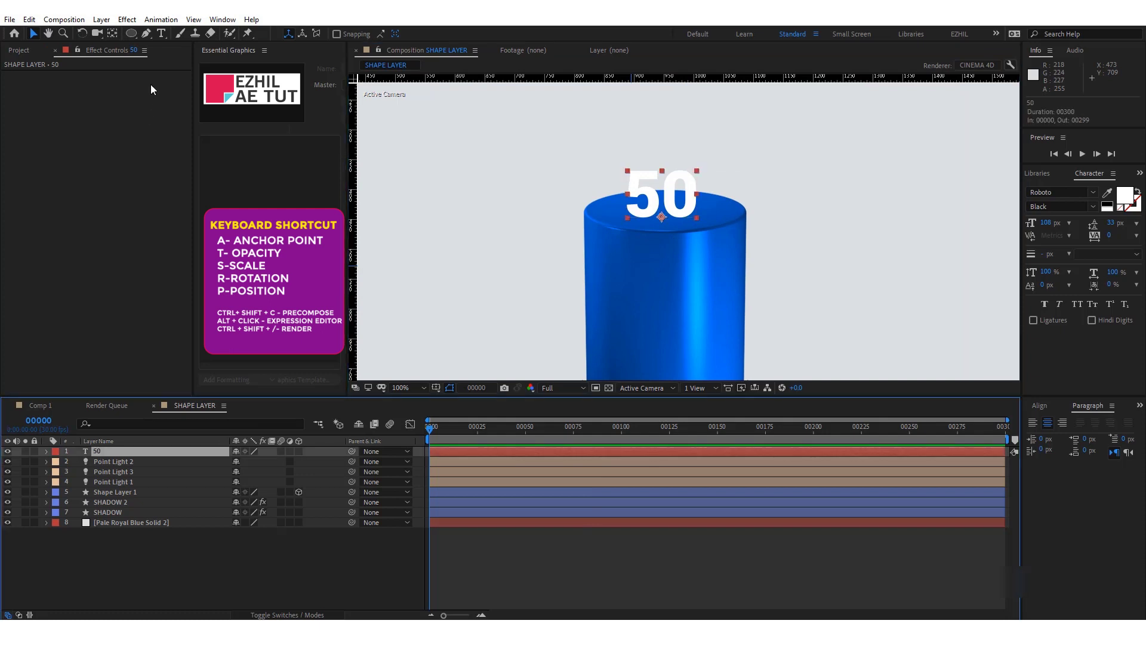
left_click(160, 33)
left_click(734, 169)
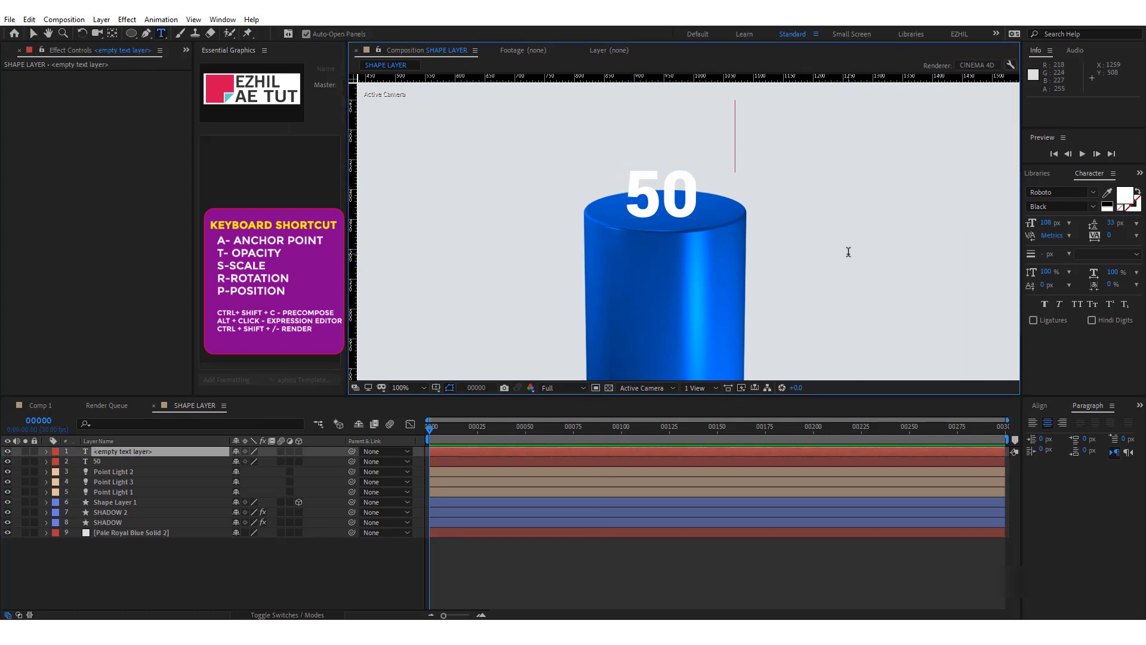
- Type '%' and nudge it into line right after the 50
type("%")
left_click(33, 33)
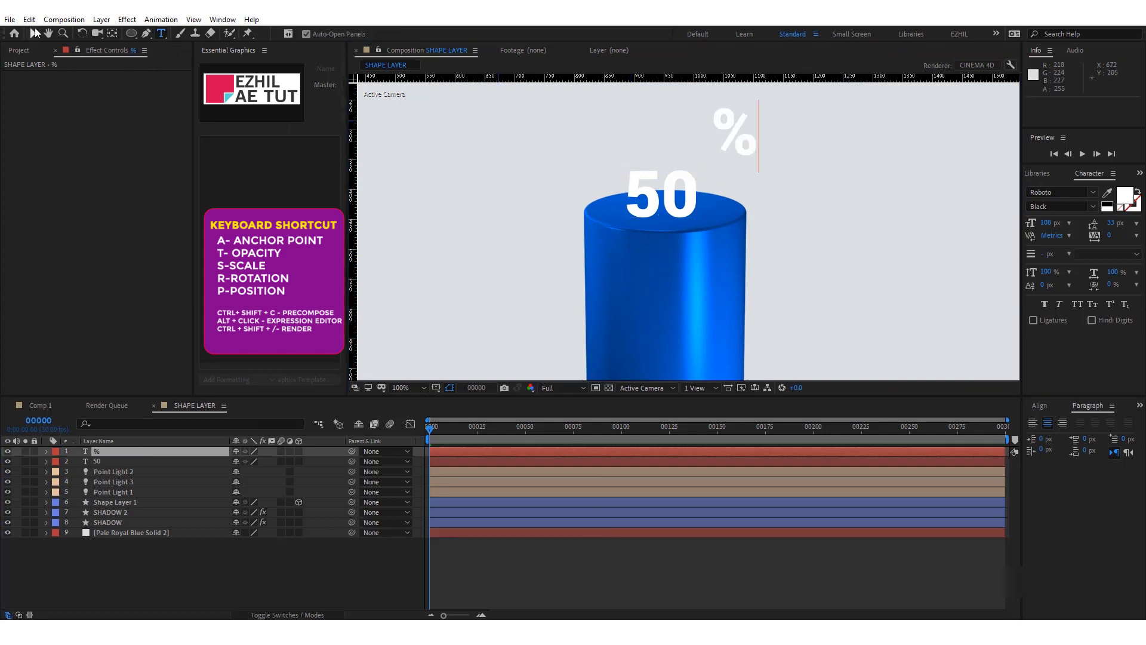
mouse_move(739, 134)
left_mouse_down()
mouse_move(719, 201)
mouse_move(720, 192)
left_mouse_up()
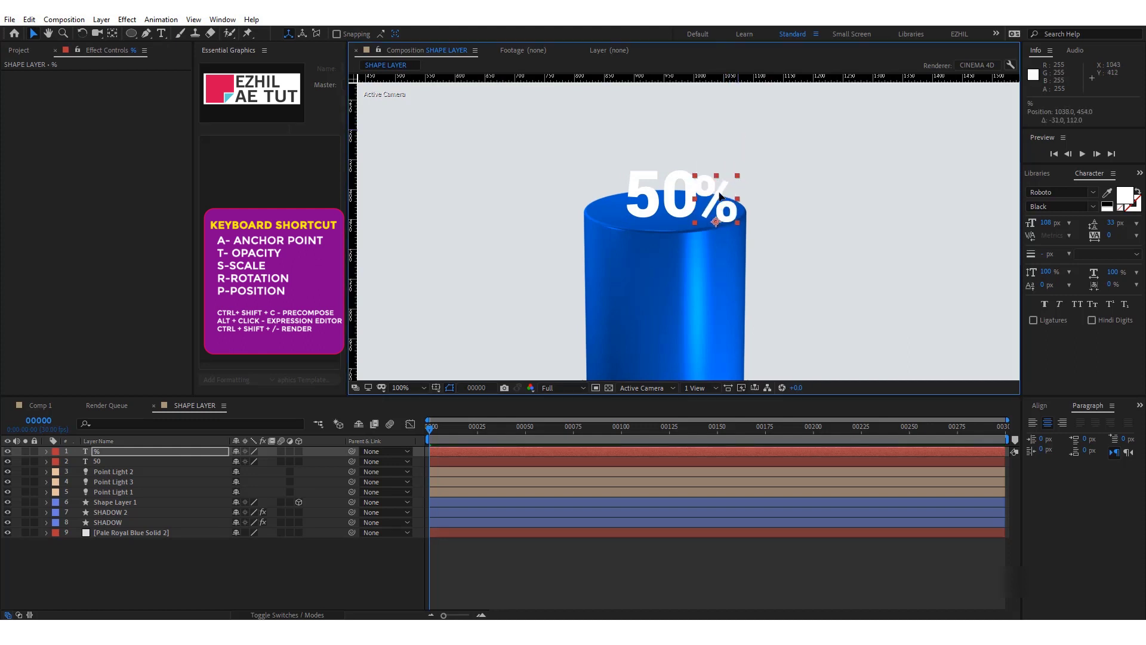
key("Right")
key("Right")
key("Right")
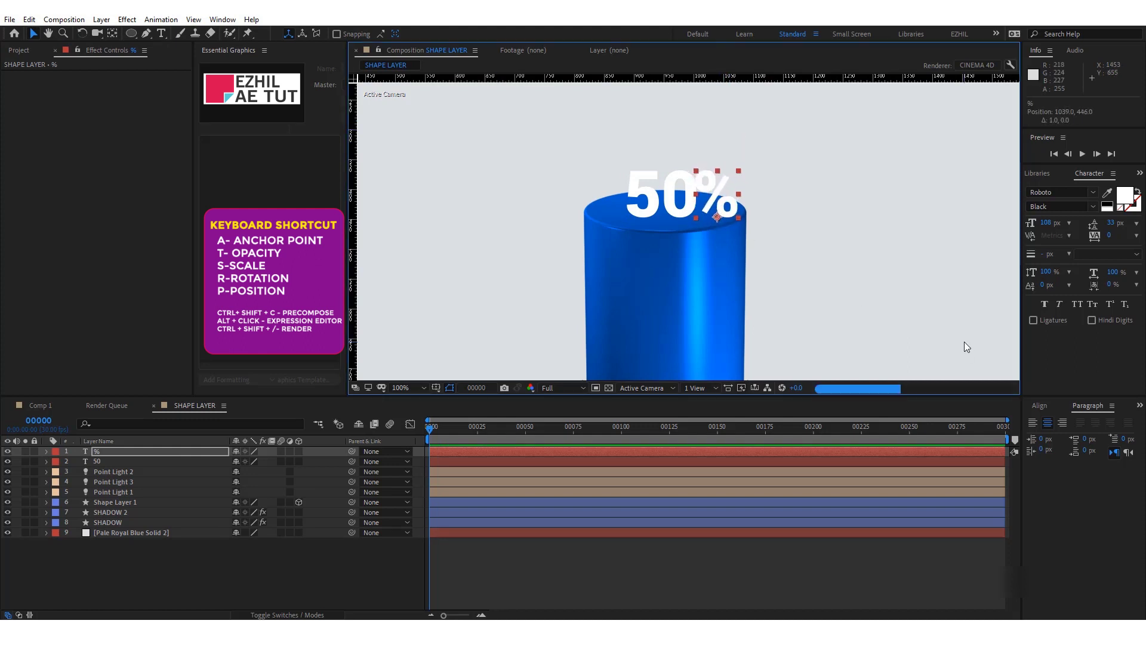
key("Up")
key("Up")
key("Up")
key("Right")
key("Right")
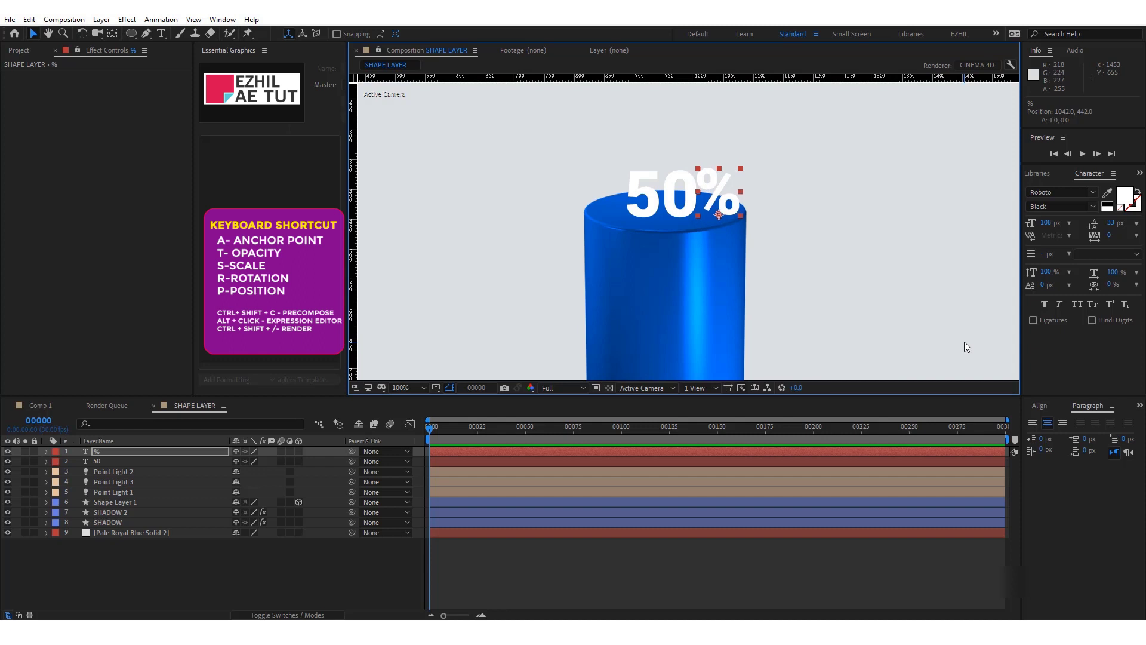
key("Right")
key("Right")
key("Right")
key("Right")
key("Right")
key("Right")
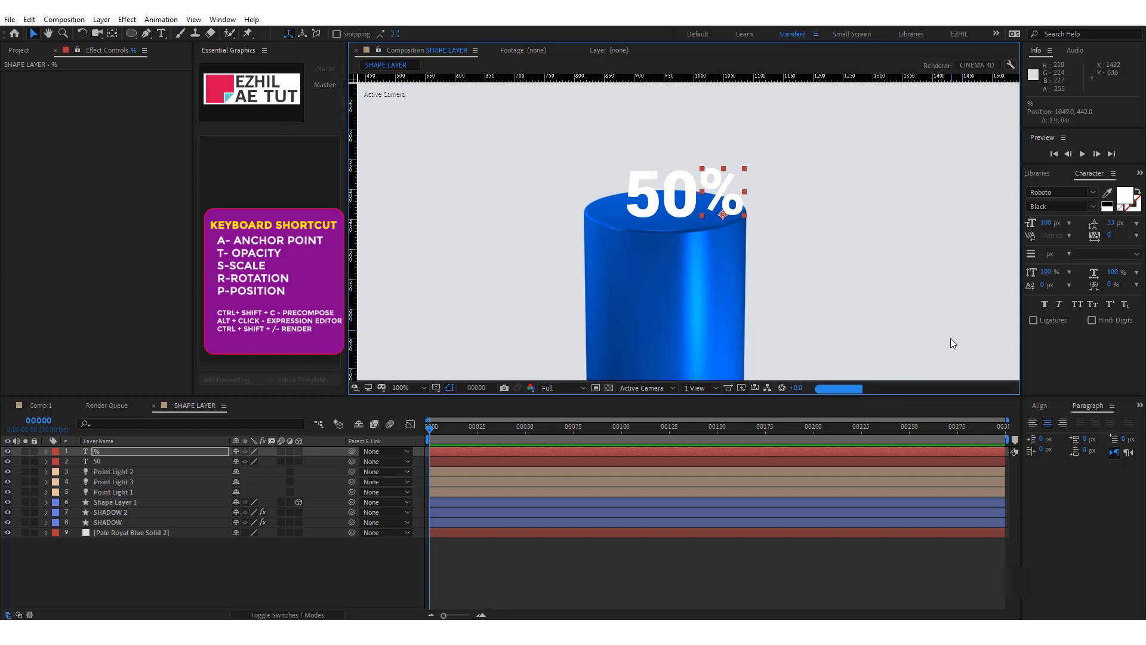
key("Down")
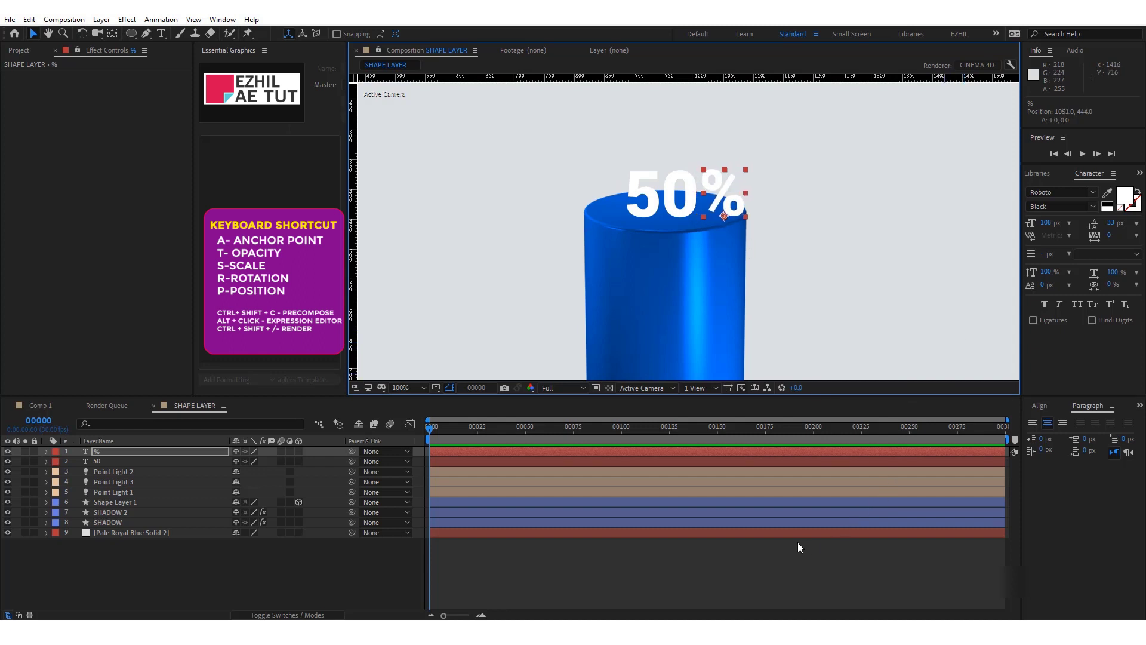
- Select both 50 and % layers and nudge them left to centre on the cylinder
left_click(781, 546)
left_click(84, 453)
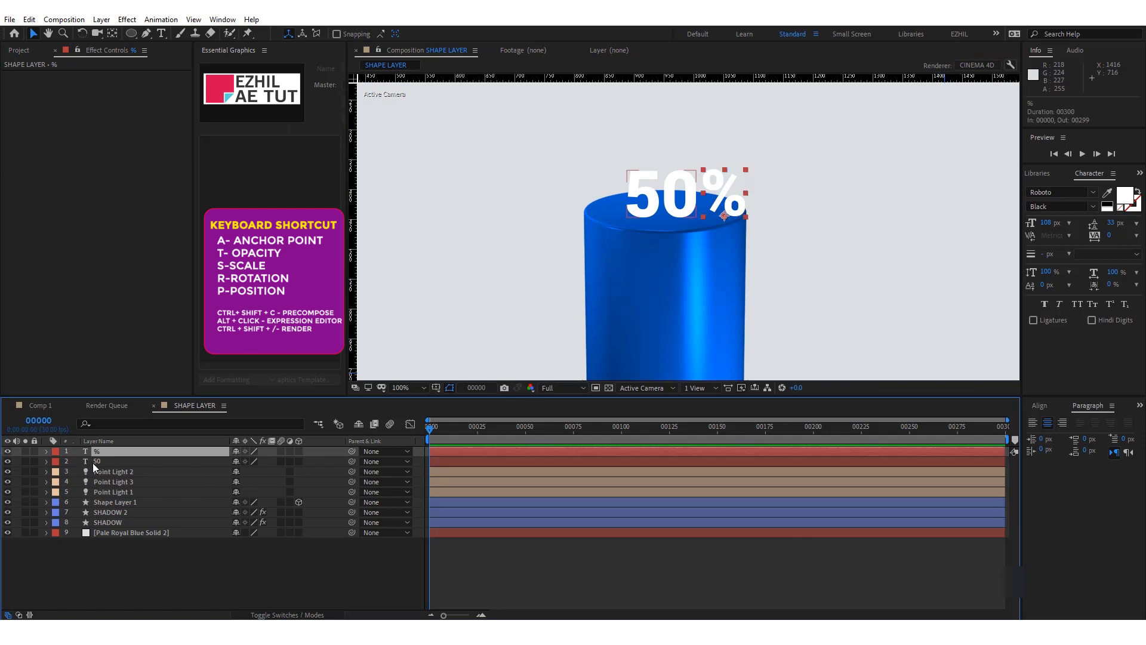
left_click(92, 462, "shift")
key("shift+Left")
key("shift+Left")
key("Left")
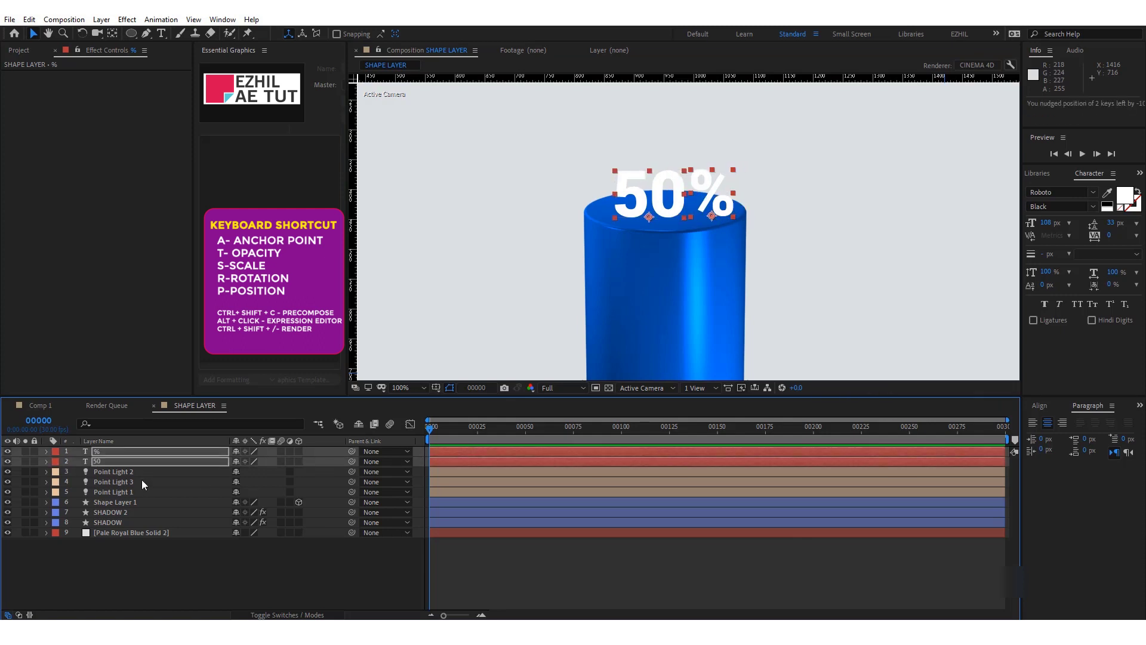
key("Left")
key("Left")
key("Left")
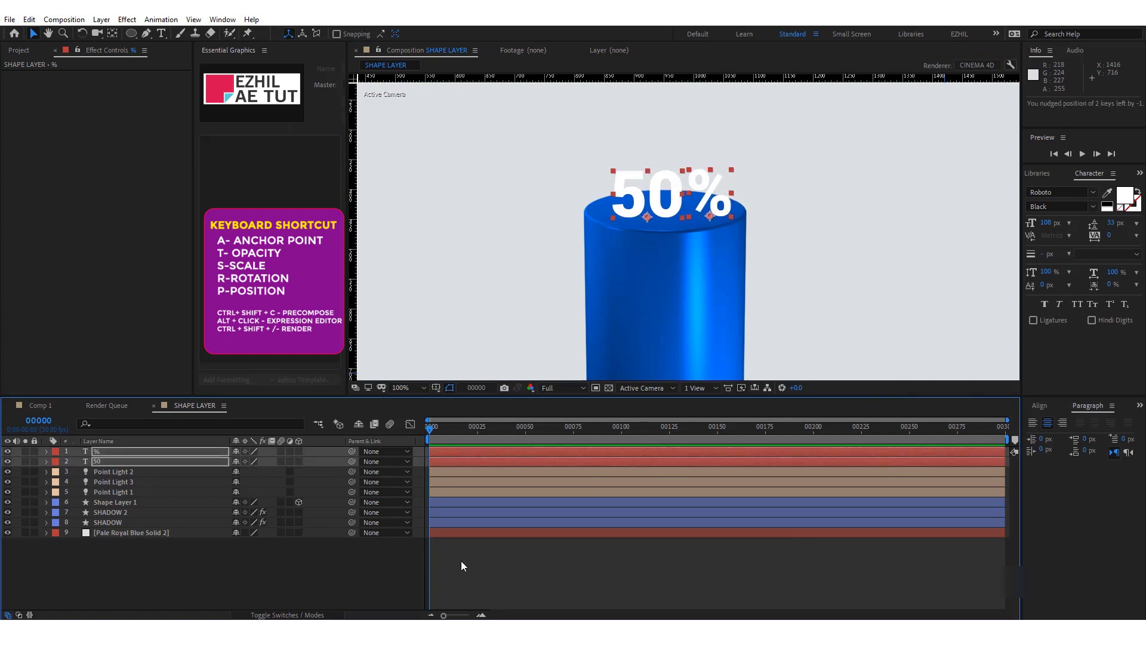
left_click(461, 561)
scroll(719, 209, "down", 2)
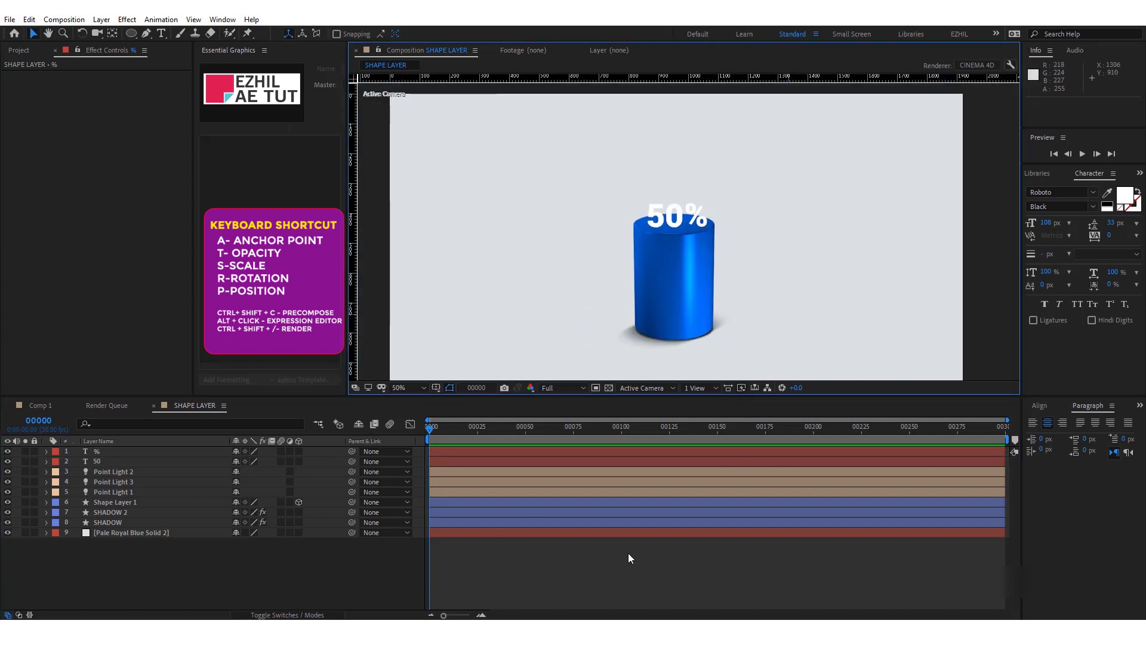
left_click_drag(750, 285, 745, 275)
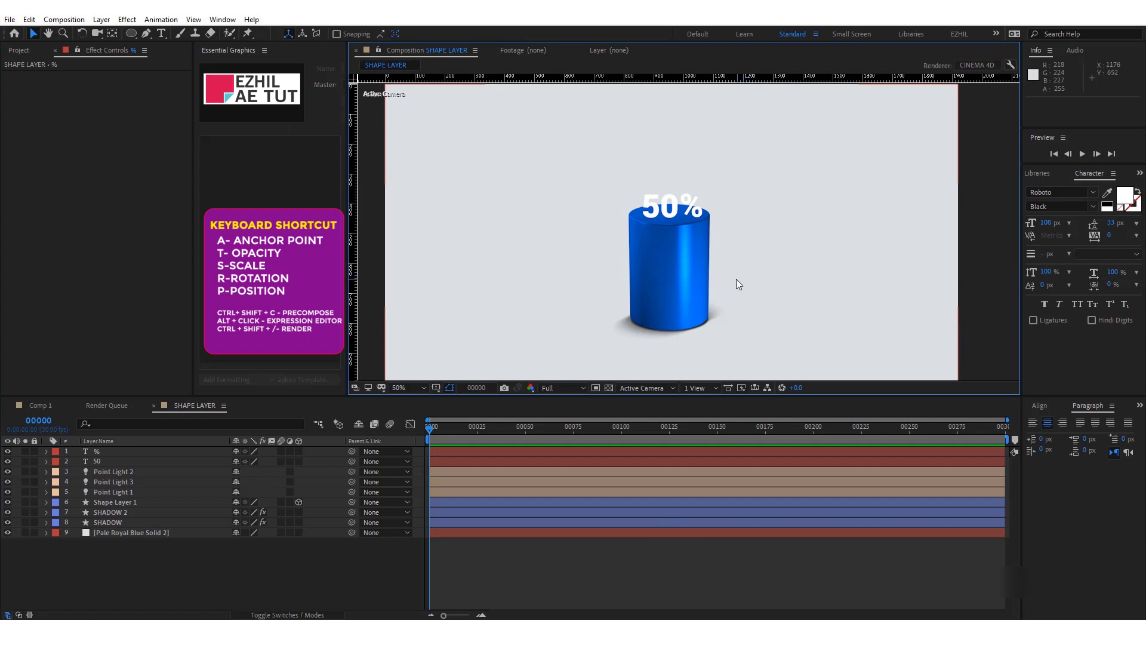
- Draw a two-point vertical Pen line left of the cylinder, rising above its top, on a new shape layer
left_click_drag(736, 279, 729, 273)
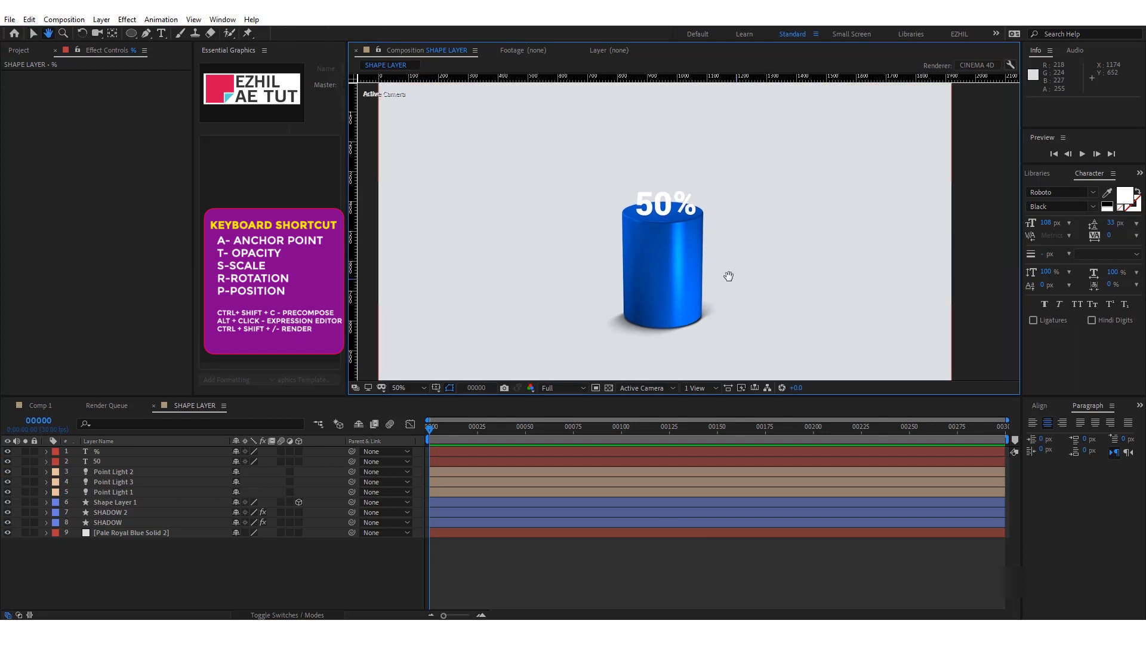
left_click(145, 35)
left_click_drag(630, 142, 625, 160)
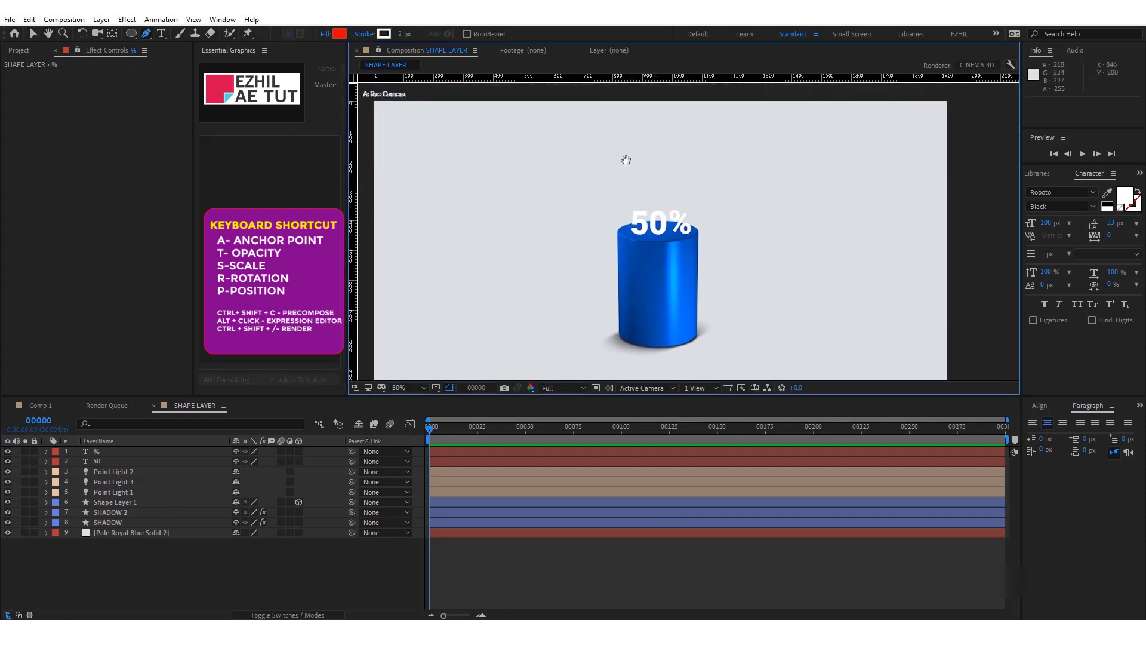
left_click(596, 128)
left_click(597, 301)
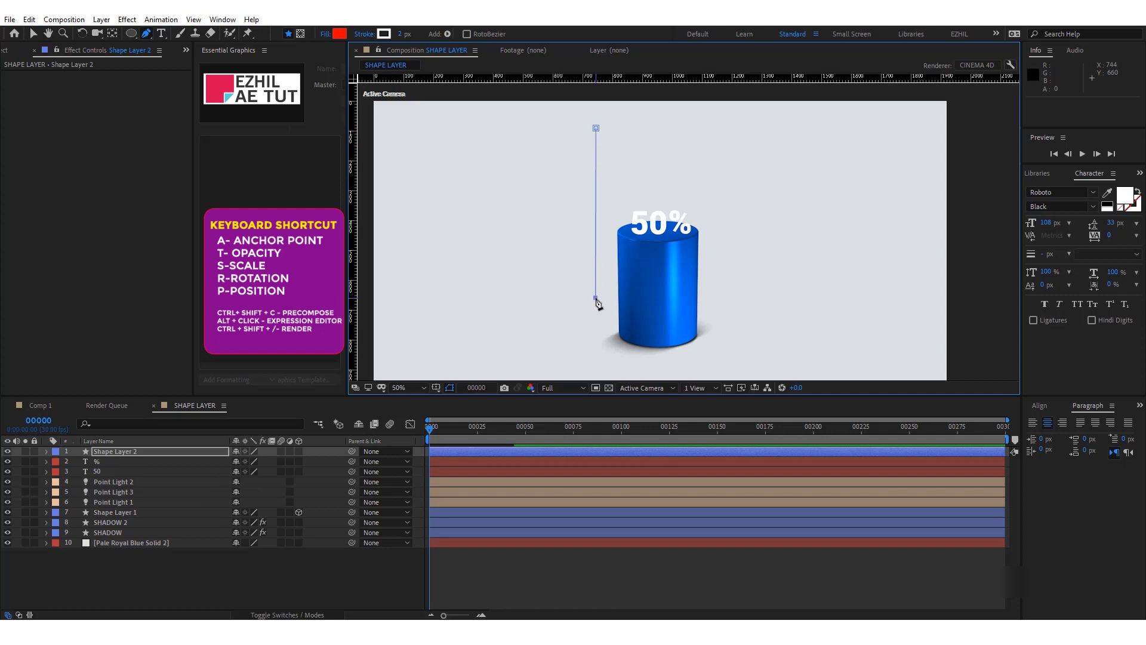
scroll(600, 367, "up", 2)
mouse_move(662, 244)
left_mouse_down()
mouse_move(640, 297)
mouse_move(612, 321)
left_mouse_up()
key("v")
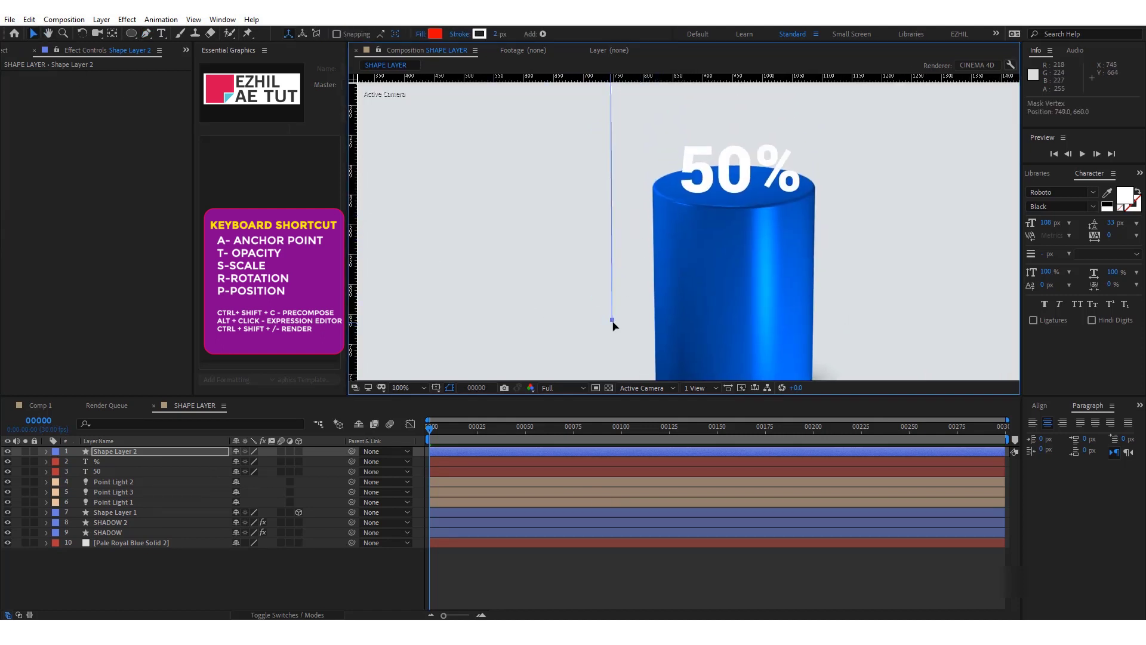
left_click(583, 581)
scroll(593, 302, "down", 2)
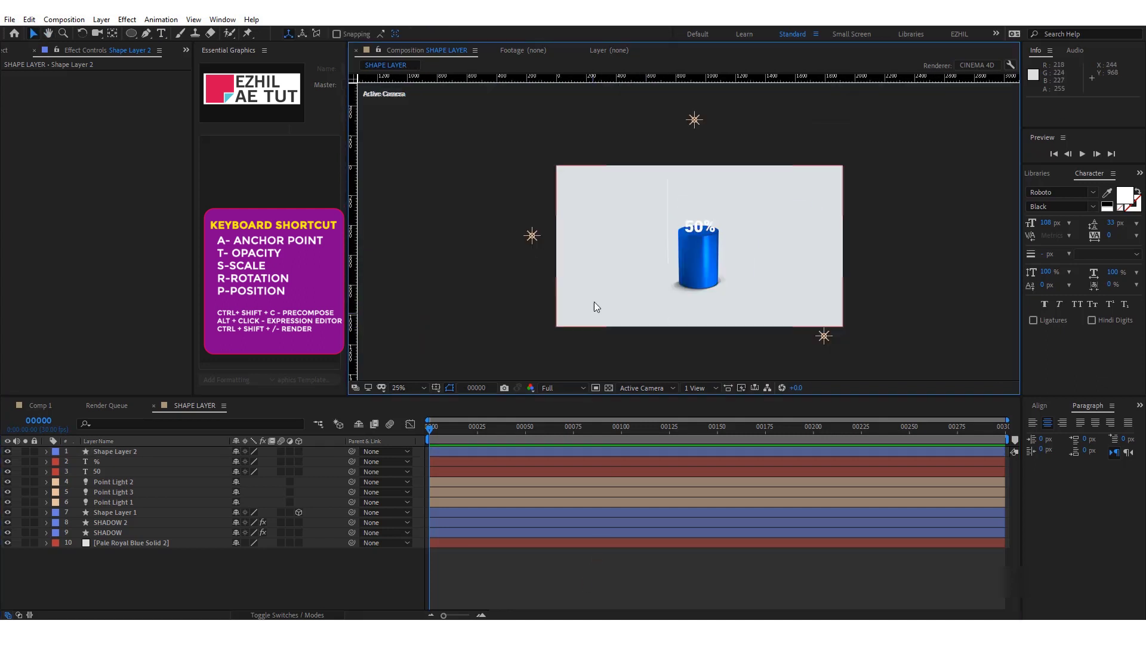
- Expand Shape Layer 2 to Stroke 1 and eyedrop the cylinder's blue as the stroke colour
left_click(46, 451)
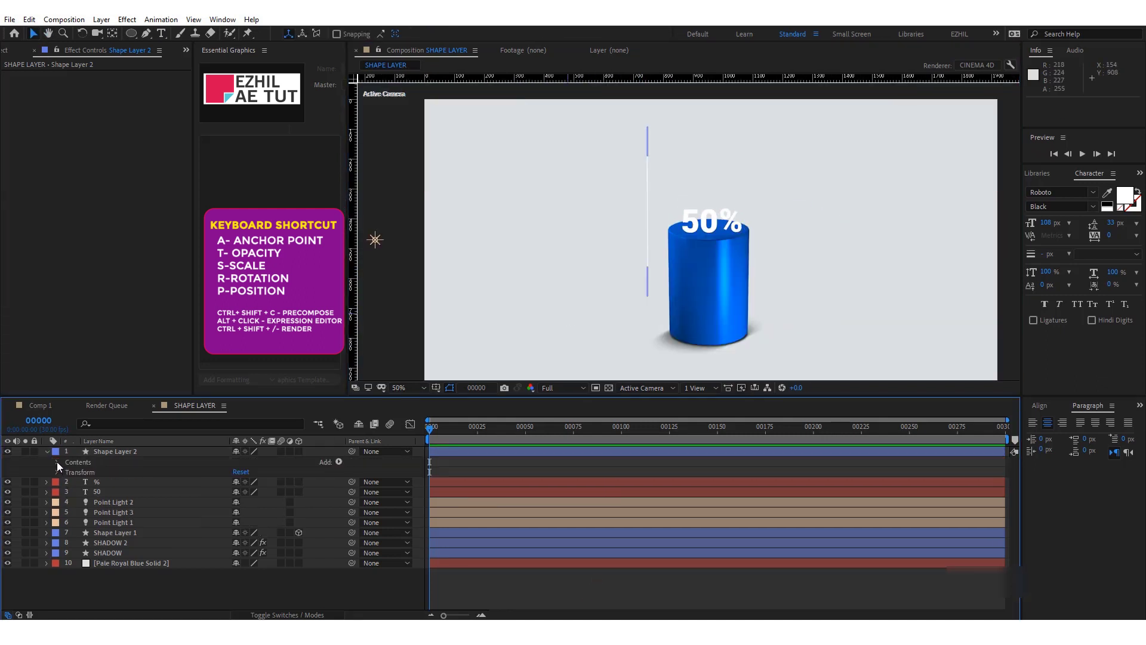
left_click(68, 472)
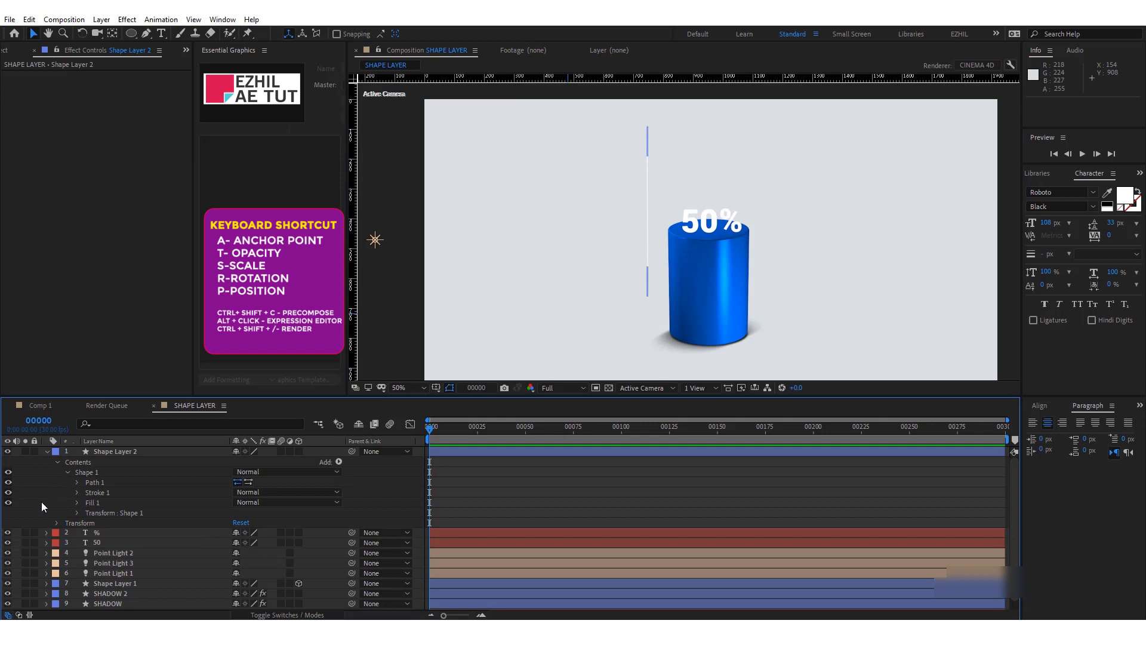
left_click(78, 493)
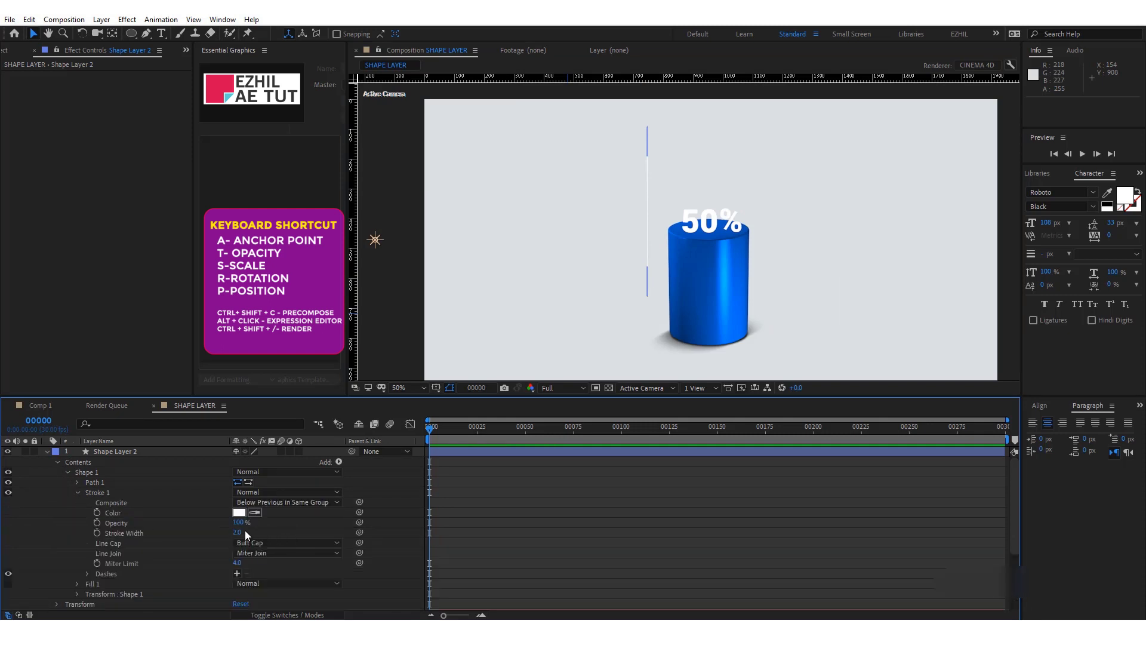
left_click_drag(247, 531, 244, 531)
left_click(664, 562)
left_click(712, 288)
left_click(657, 542)
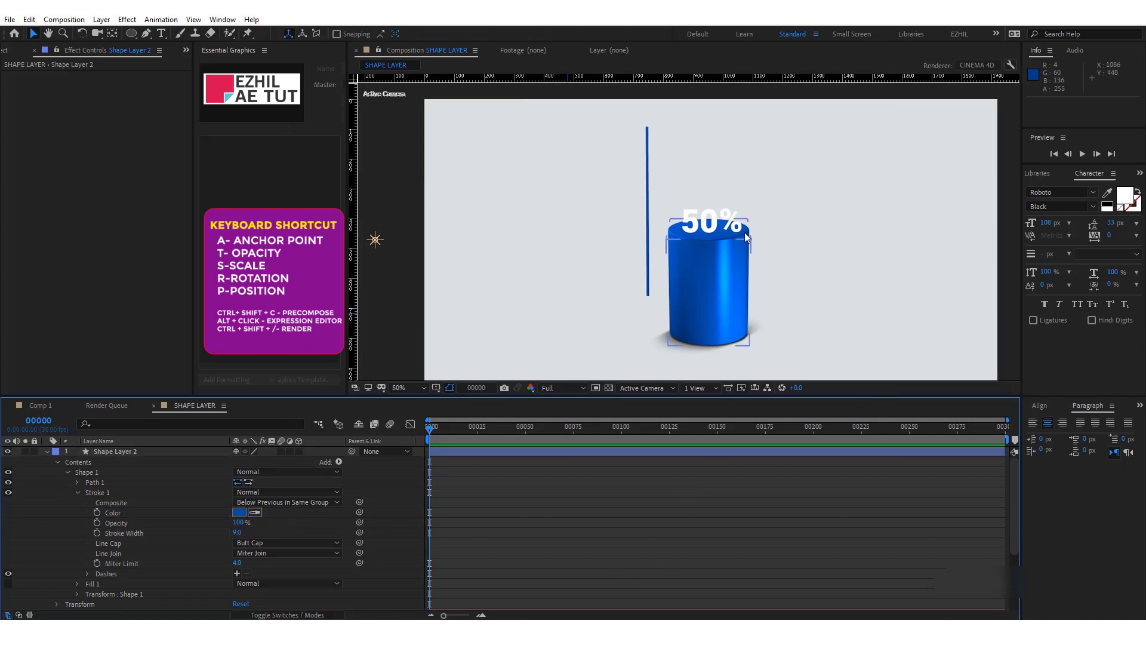
- Set the line's Stroke Width to 4
left_click(236, 532)
type("4")
key("Return")
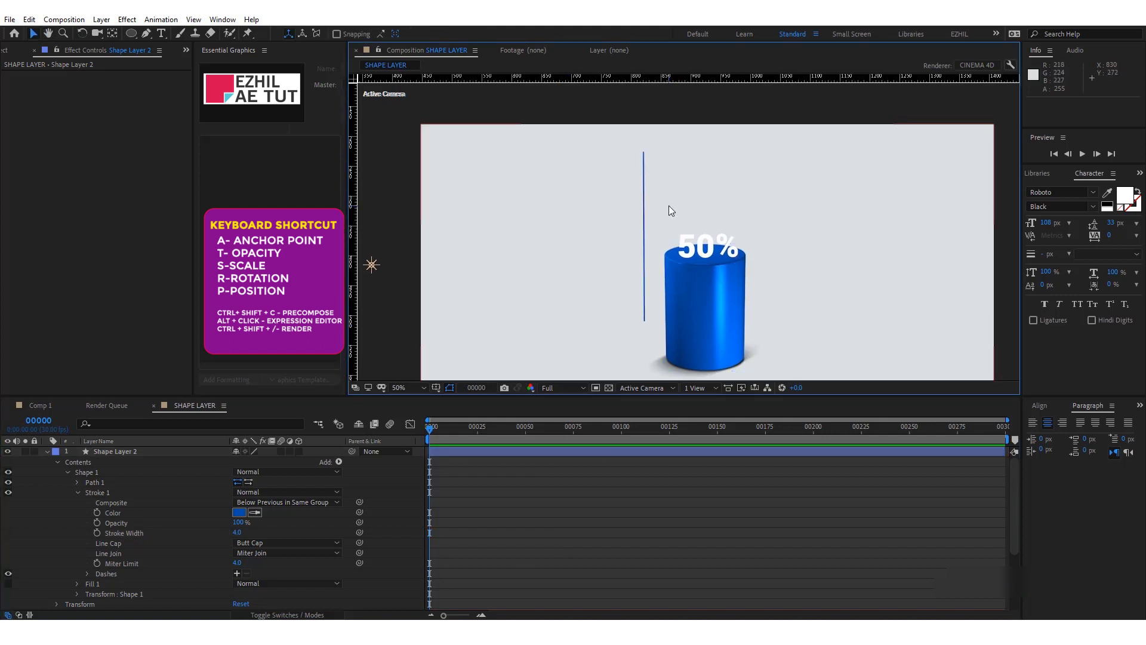
scroll(668, 205, "up", 2)
scroll(612, 218, "up", 2)
scroll(612, 167, "up", 1)
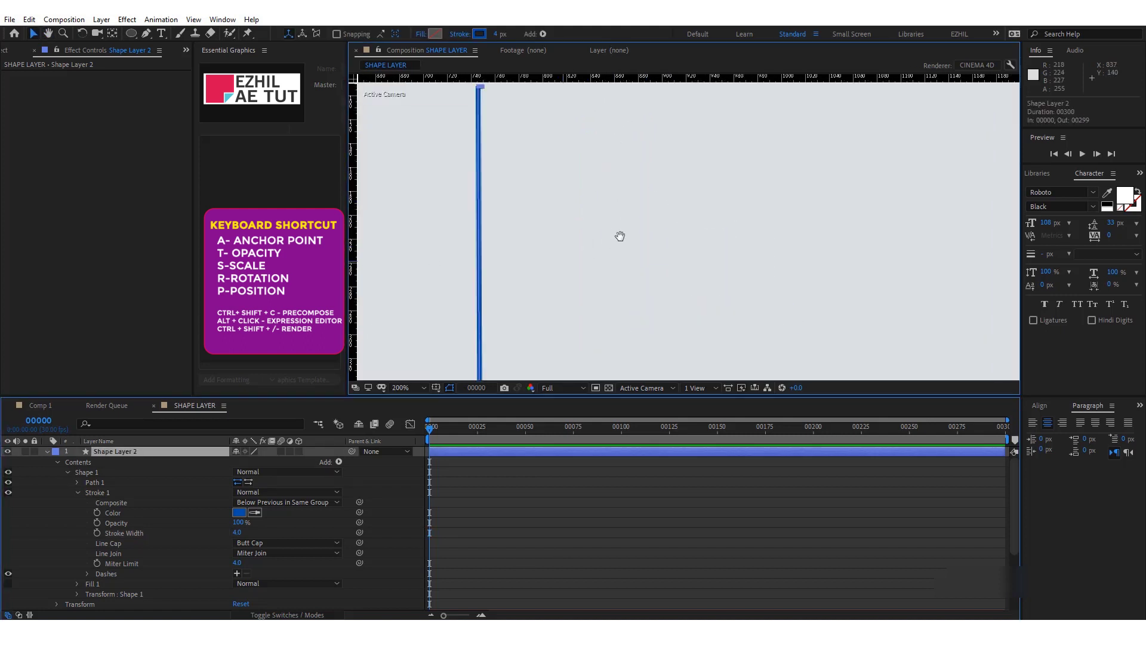
- Draw a small ellipse at the top of the pointer line and zoom in on it
left_click(130, 35)
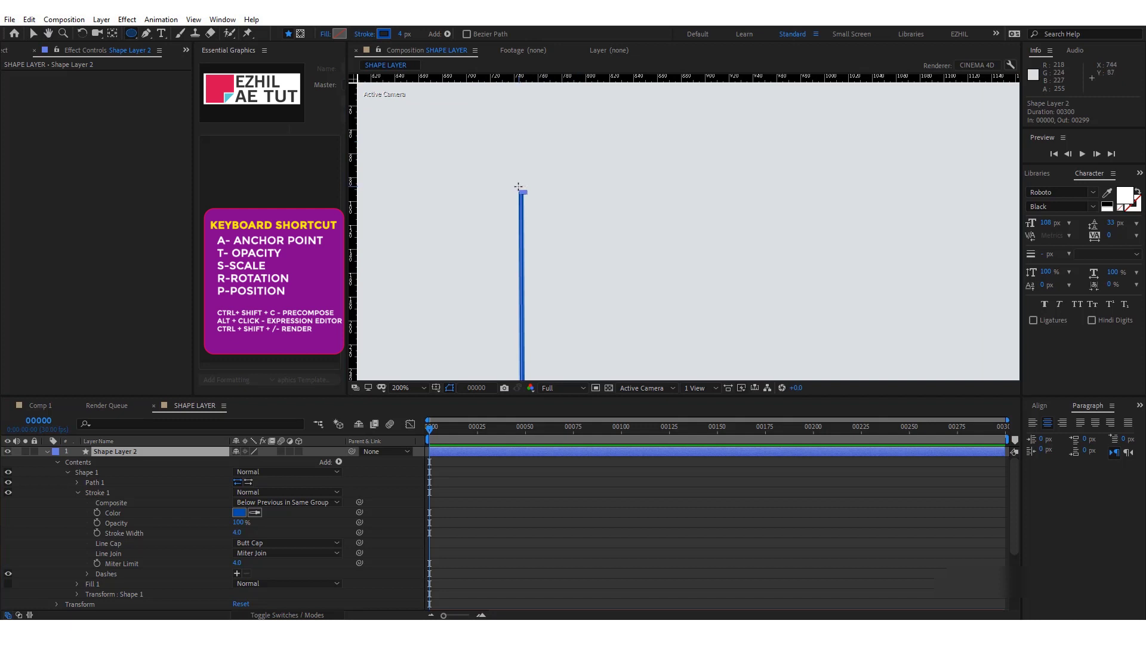
left_click_drag(518, 187, 526, 194)
key("ctrl+z")
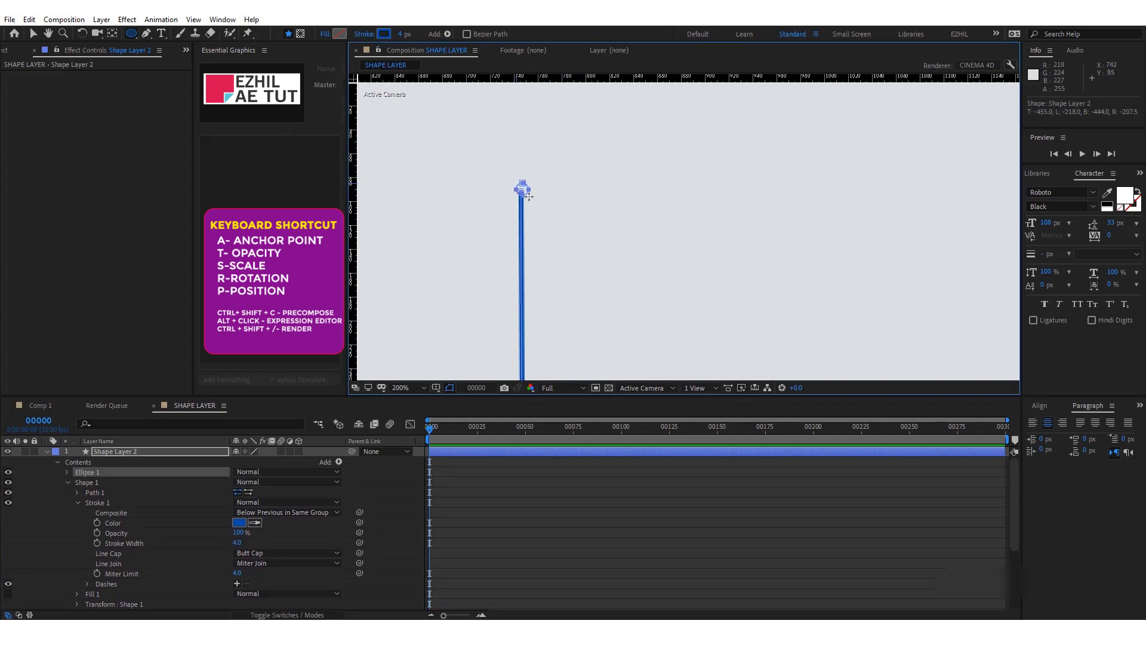
left_click(542, 373)
key("period")
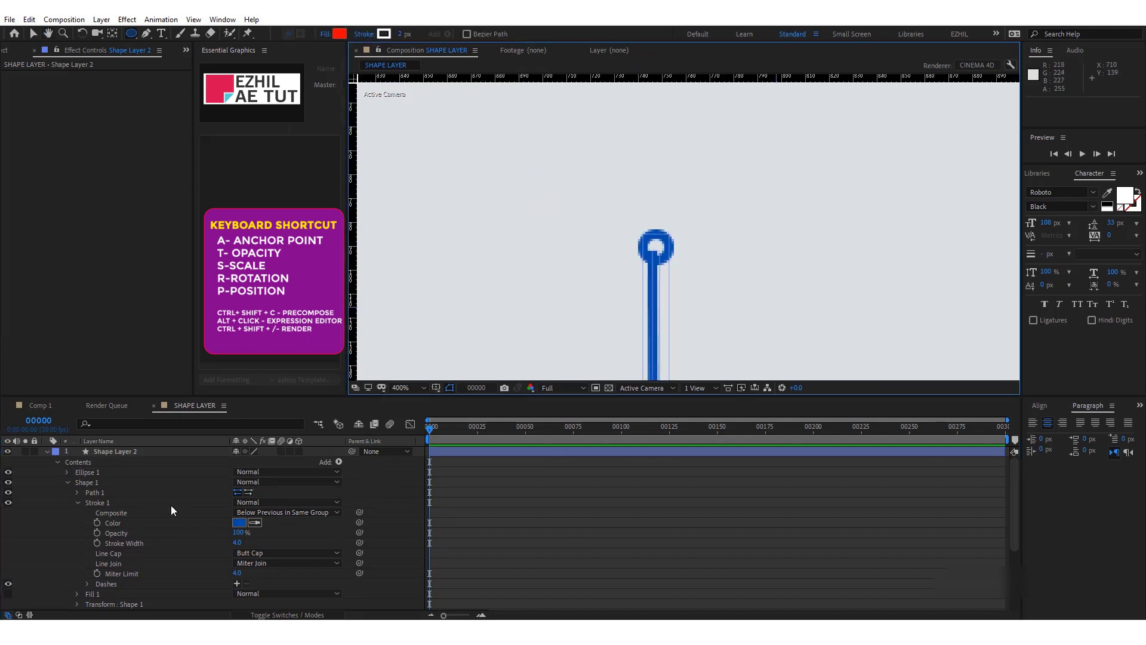
- Give the Ellipse 1 dot a fill of the line's sampled blue and turn off its stroke
left_click(67, 482)
left_click(83, 472)
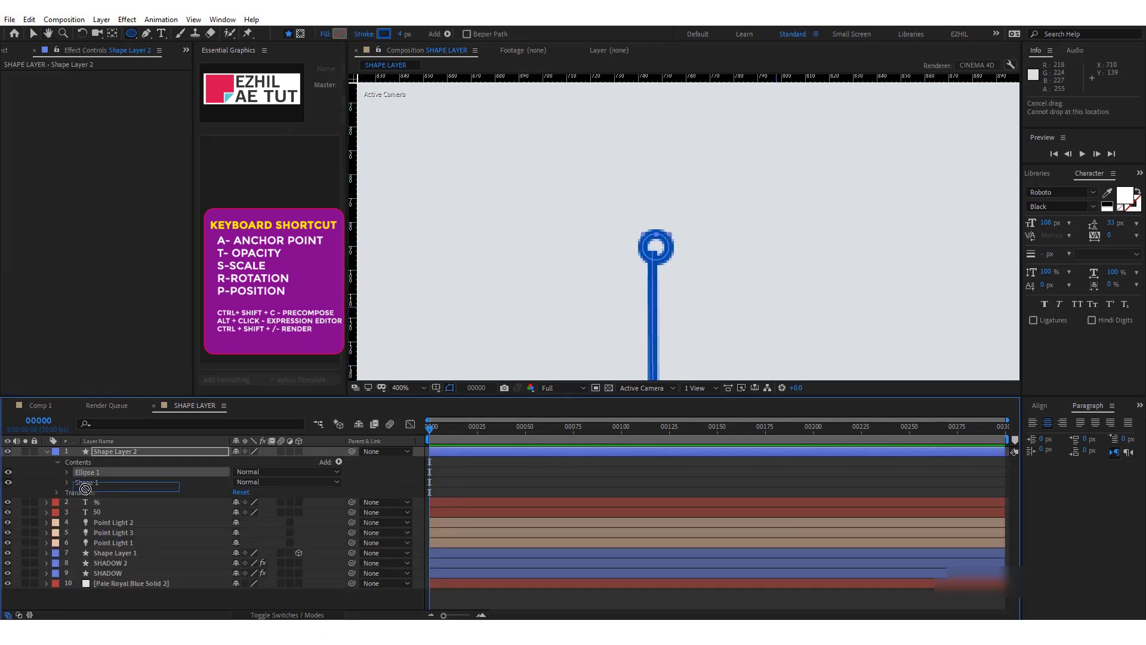
key("Delete")
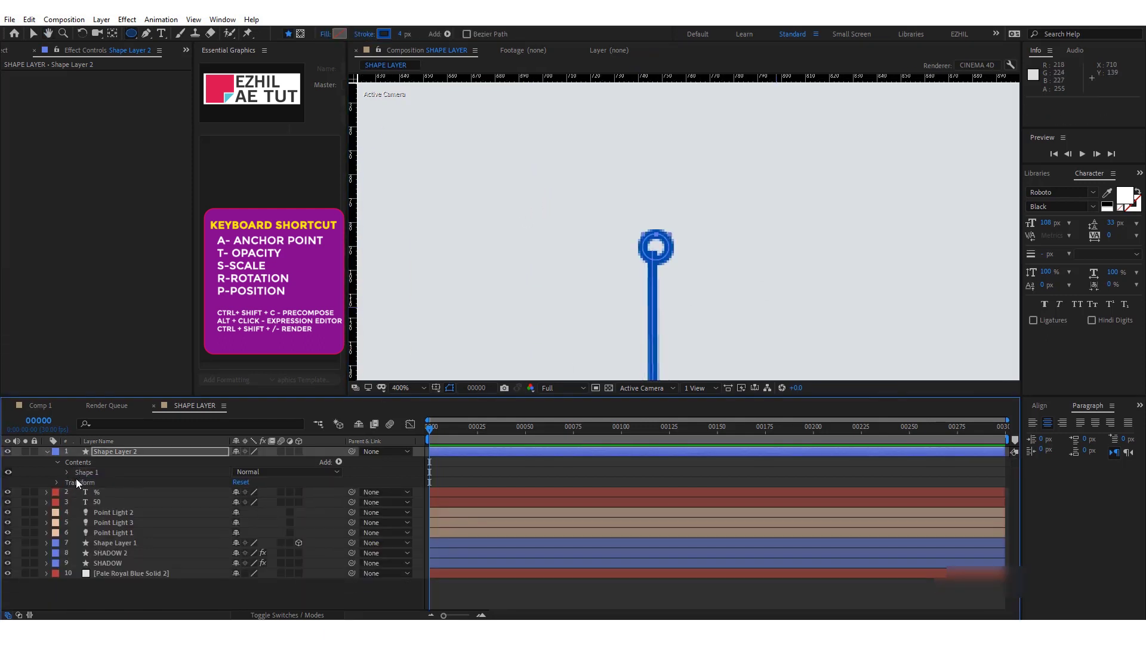
key("ctrl+z")
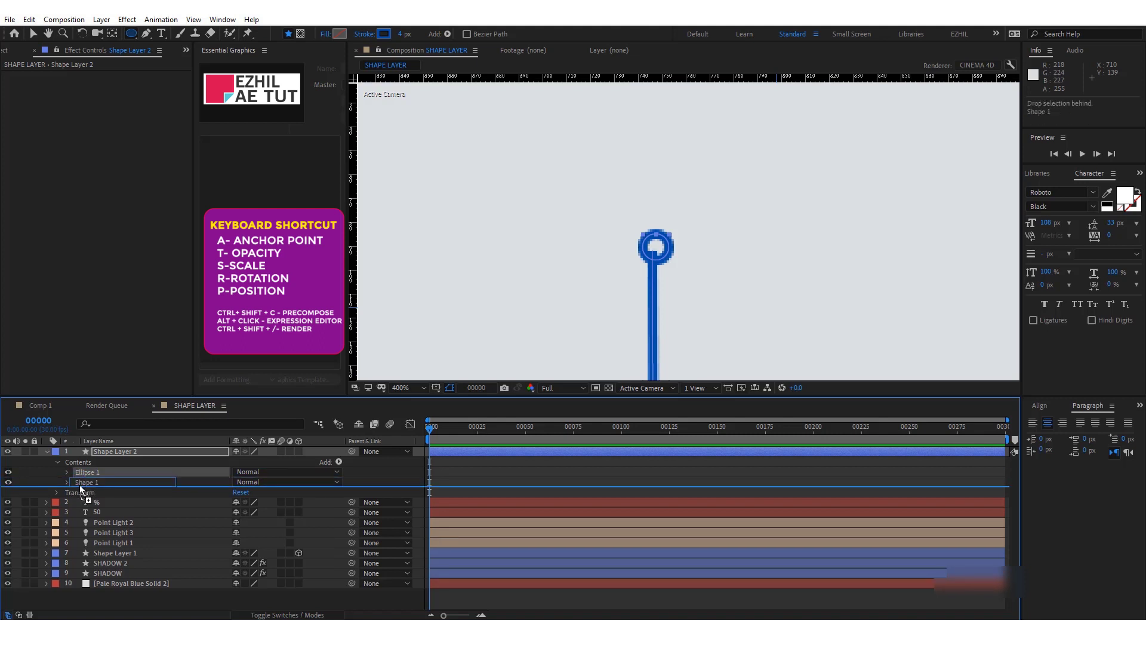
left_click(66, 483)
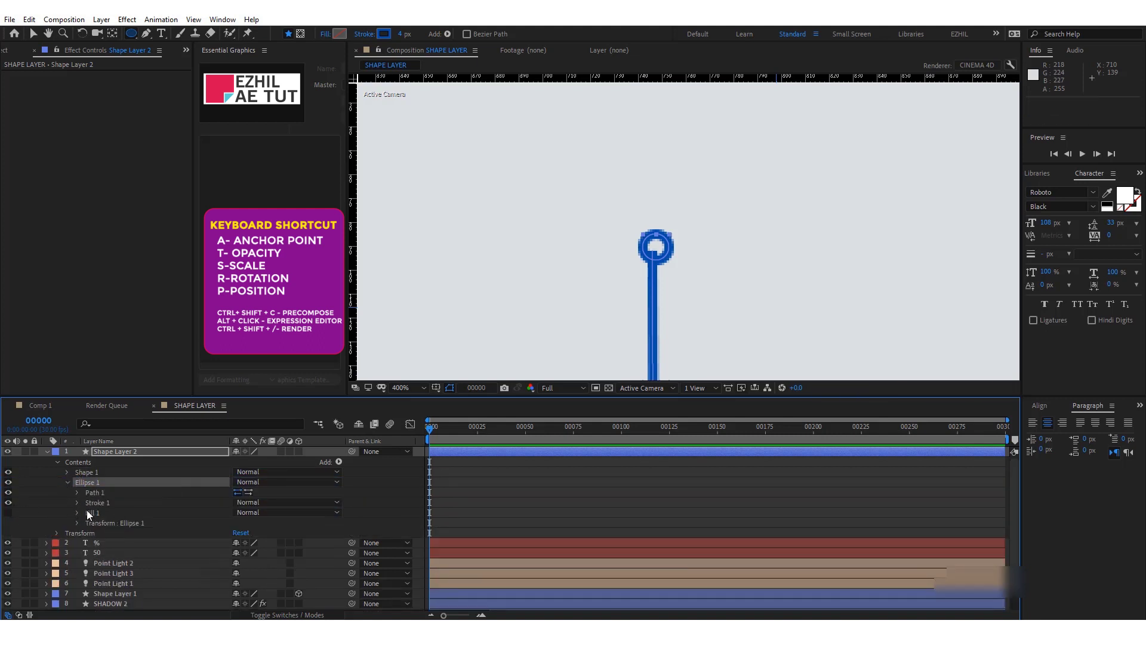
left_click(8, 512)
left_click(7, 502)
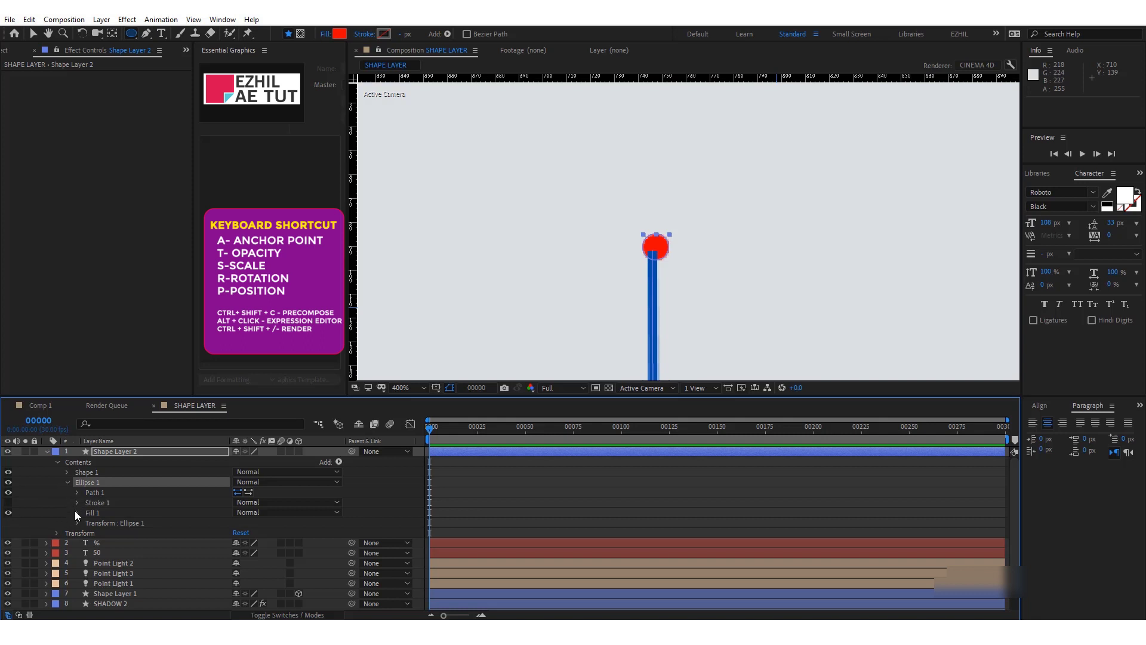
left_click(77, 512)
left_click(255, 543)
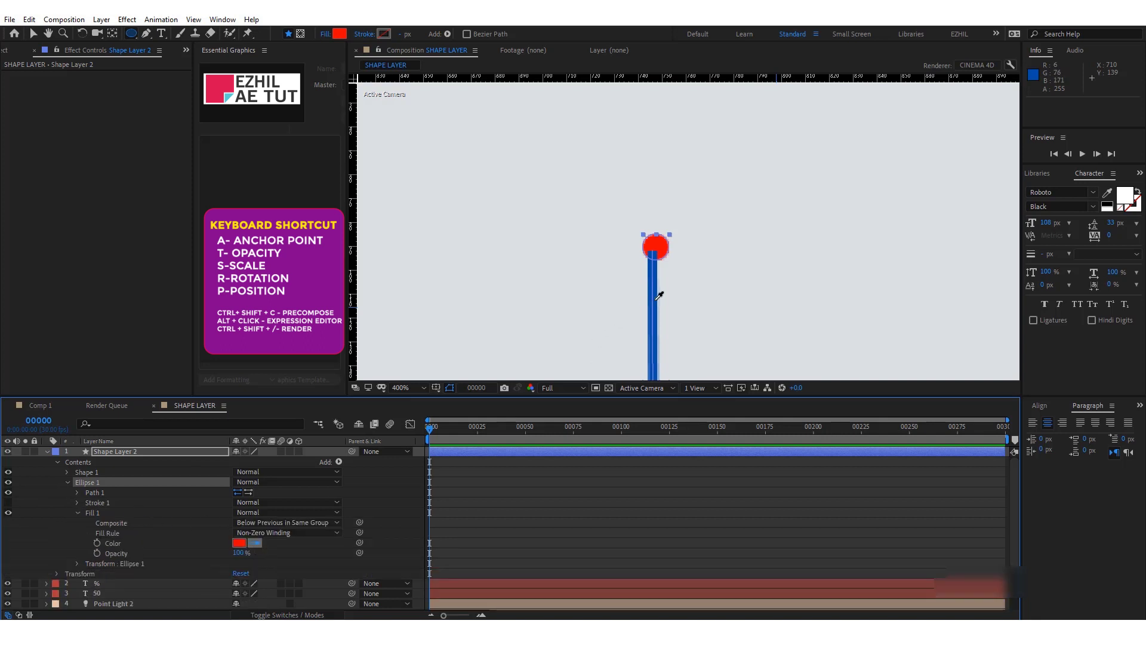
left_click(657, 298)
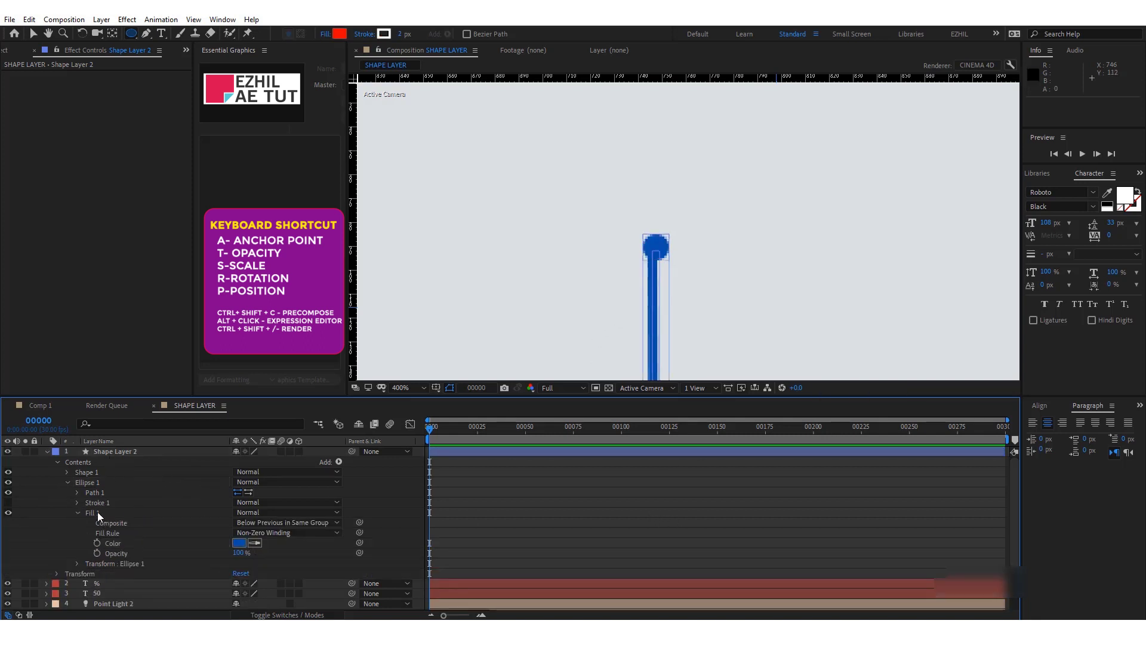
- Inspect the Ellipse 1 group and its Path 1 in Shape Layer 2, then deselect the dot
left_click(89, 485)
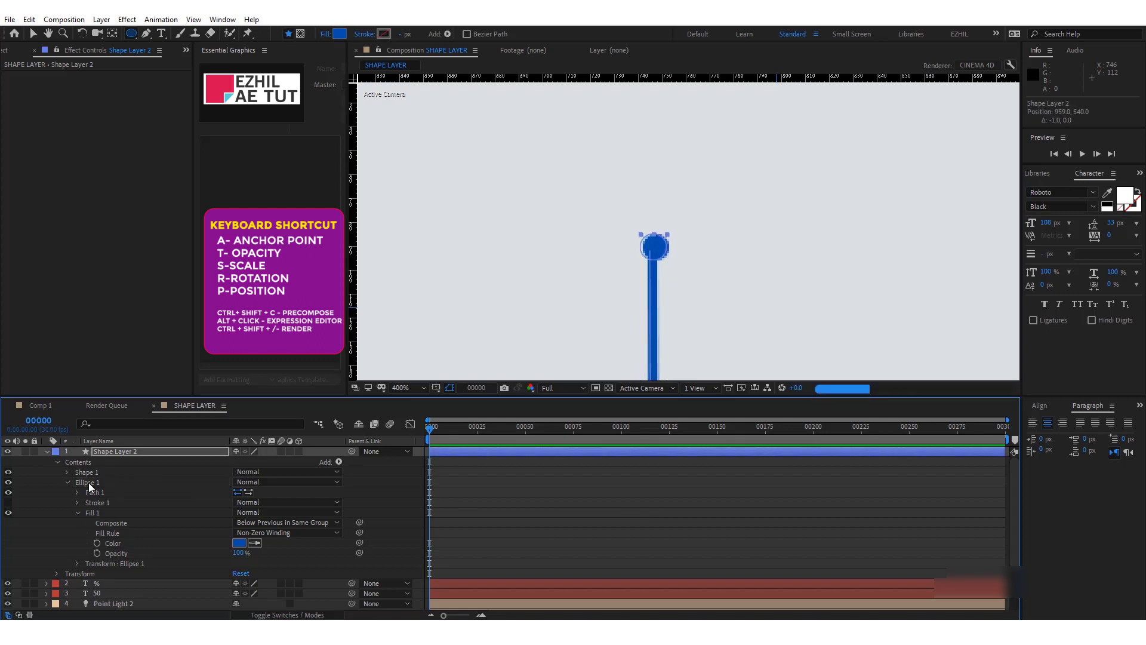
left_click(87, 472)
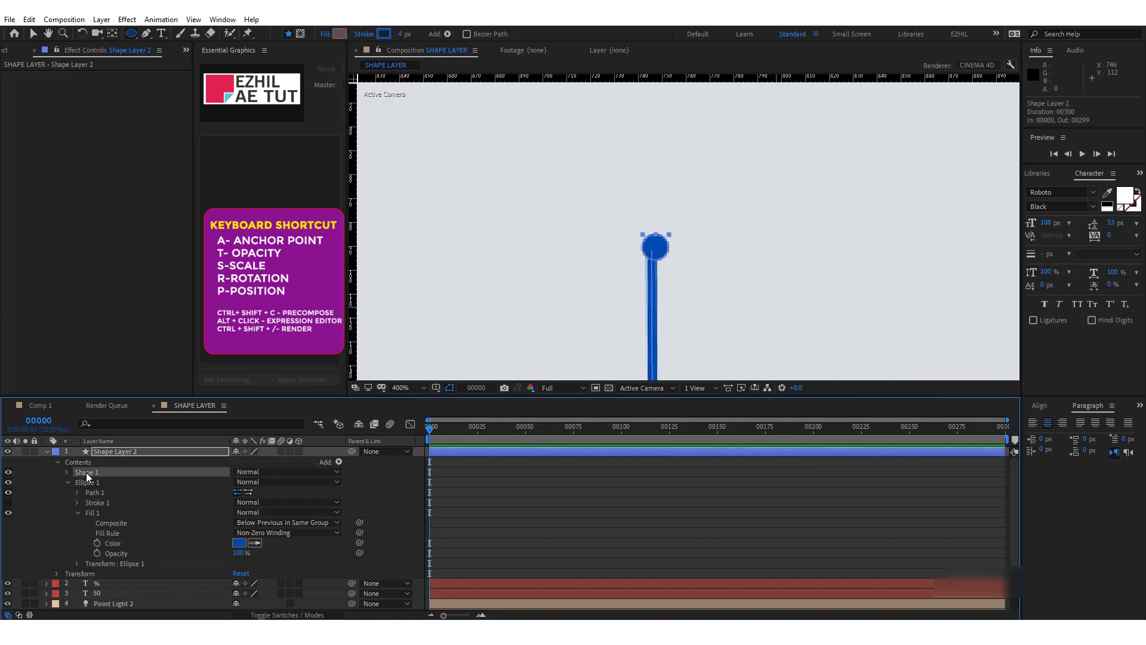
left_click(92, 503)
left_click(87, 511)
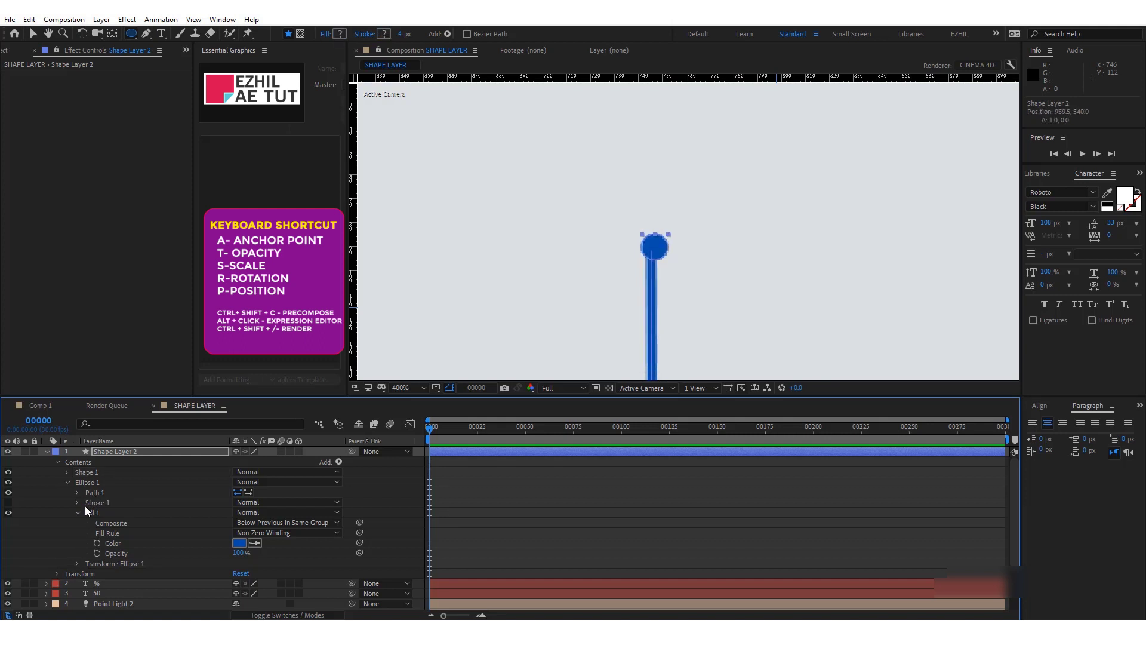
left_click(84, 482)
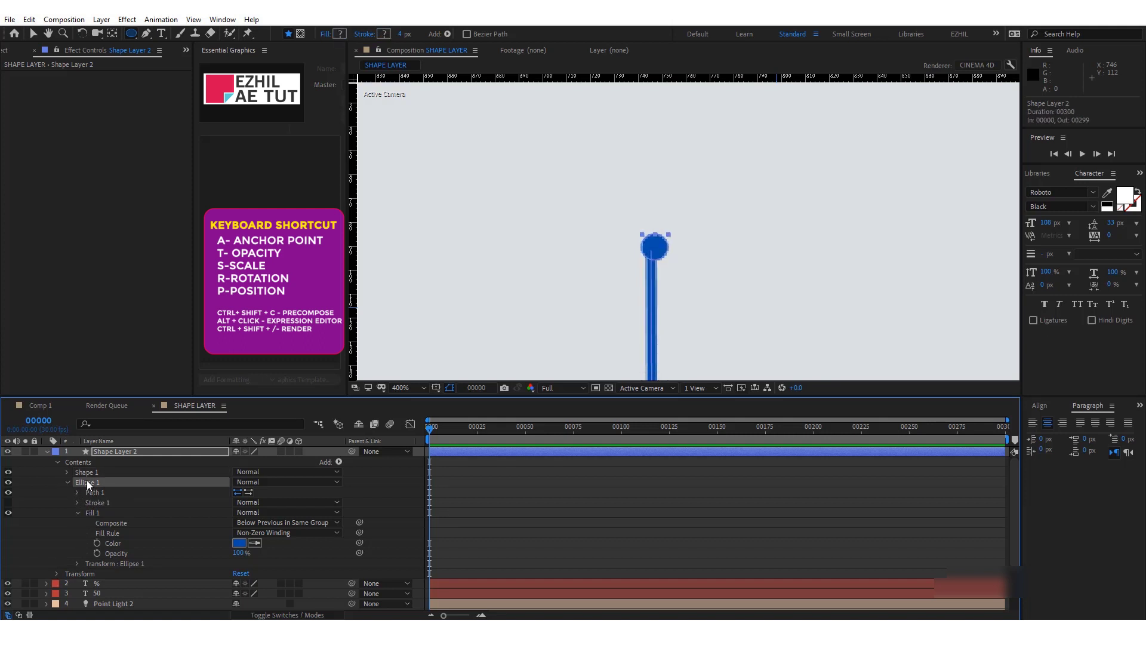
left_click(78, 512)
left_click(8, 472)
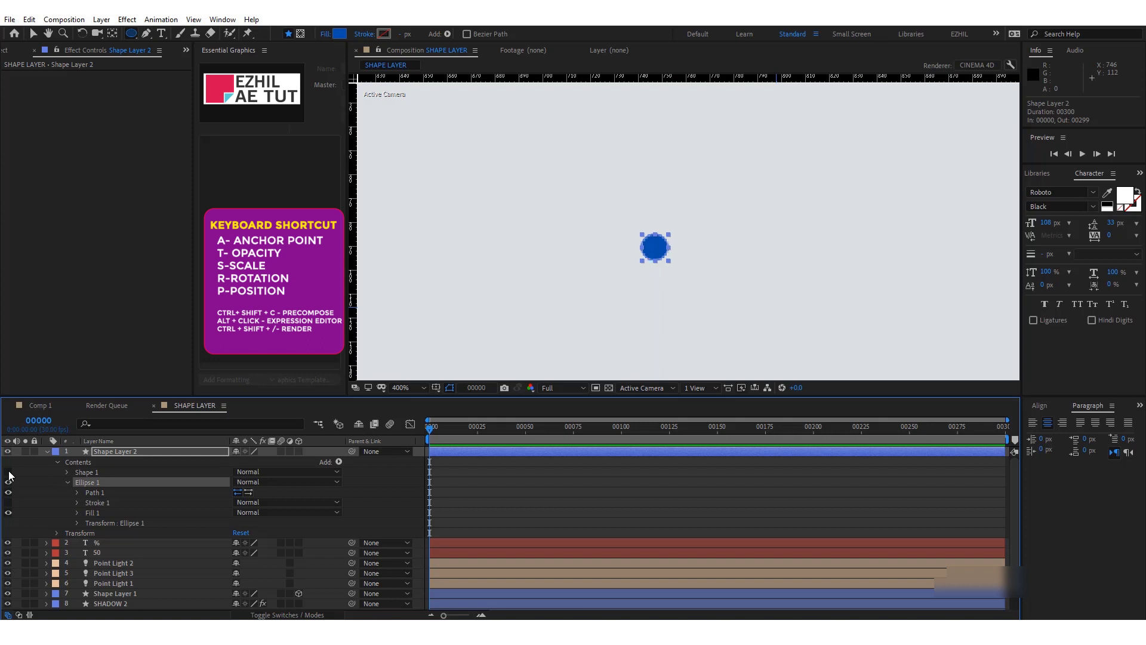
left_click(8, 472)
left_click(83, 492)
left_click(78, 492)
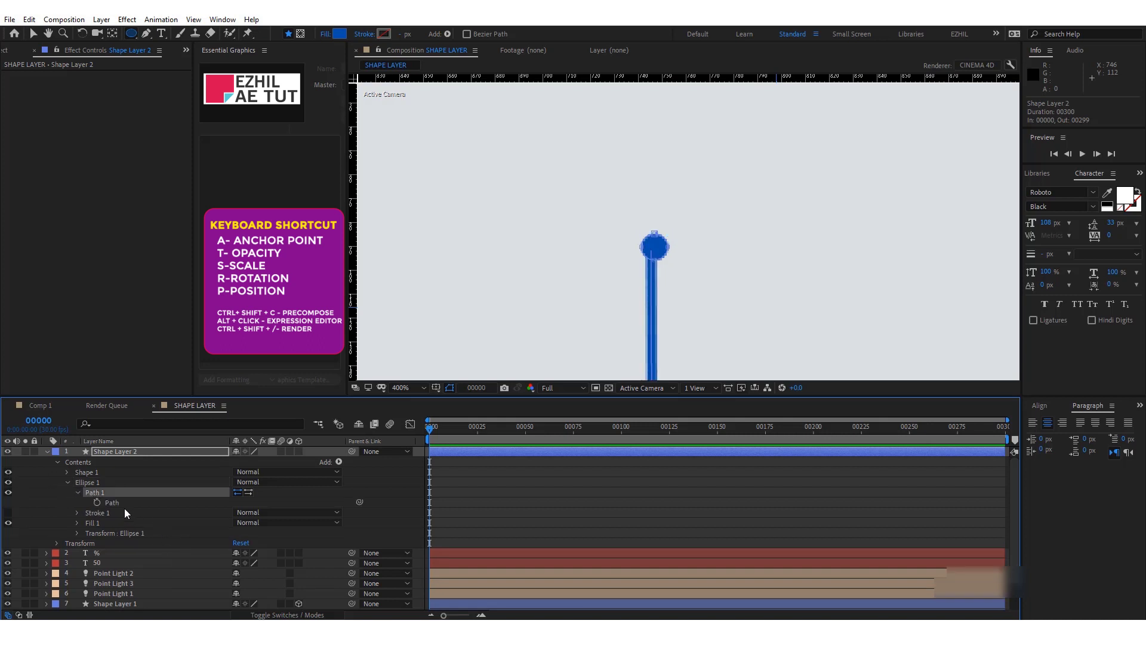
left_click(117, 503)
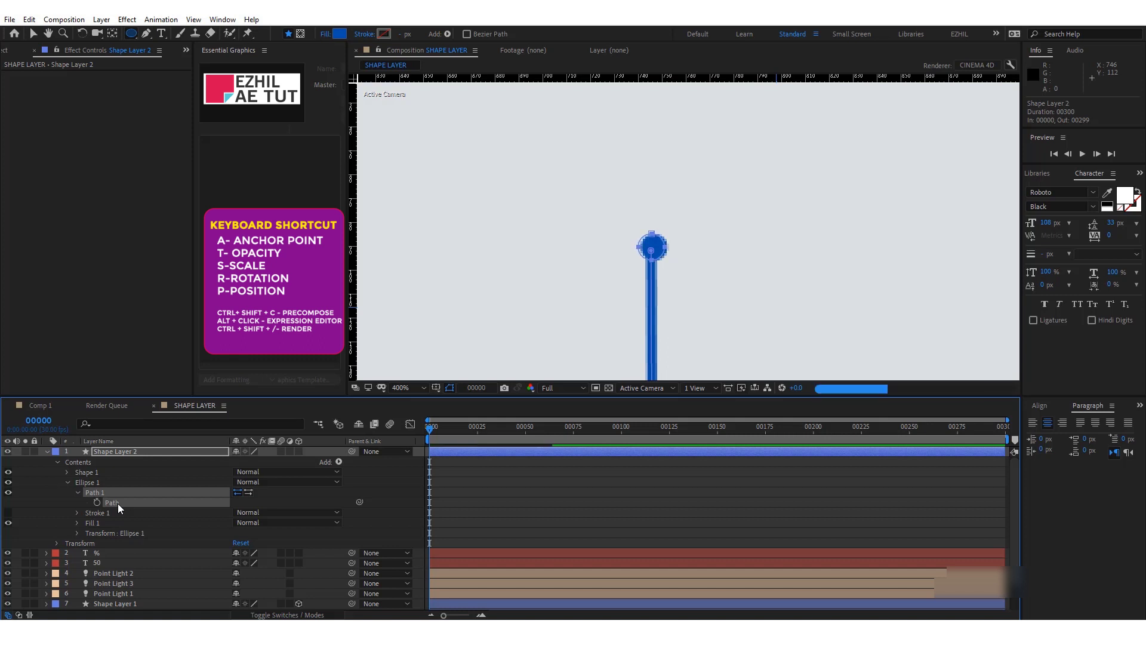
left_click(582, 529)
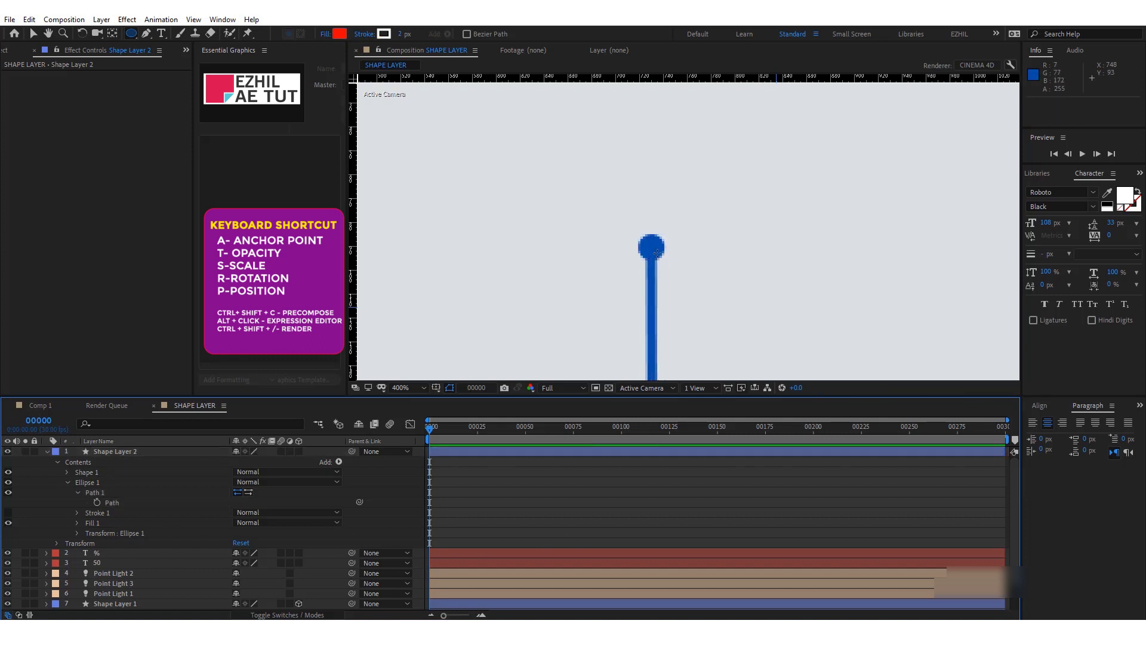
scroll(663, 251, "down", 4)
- Zoom out, collapse the pointer line layer, and frame the top of the pole
key("comma")
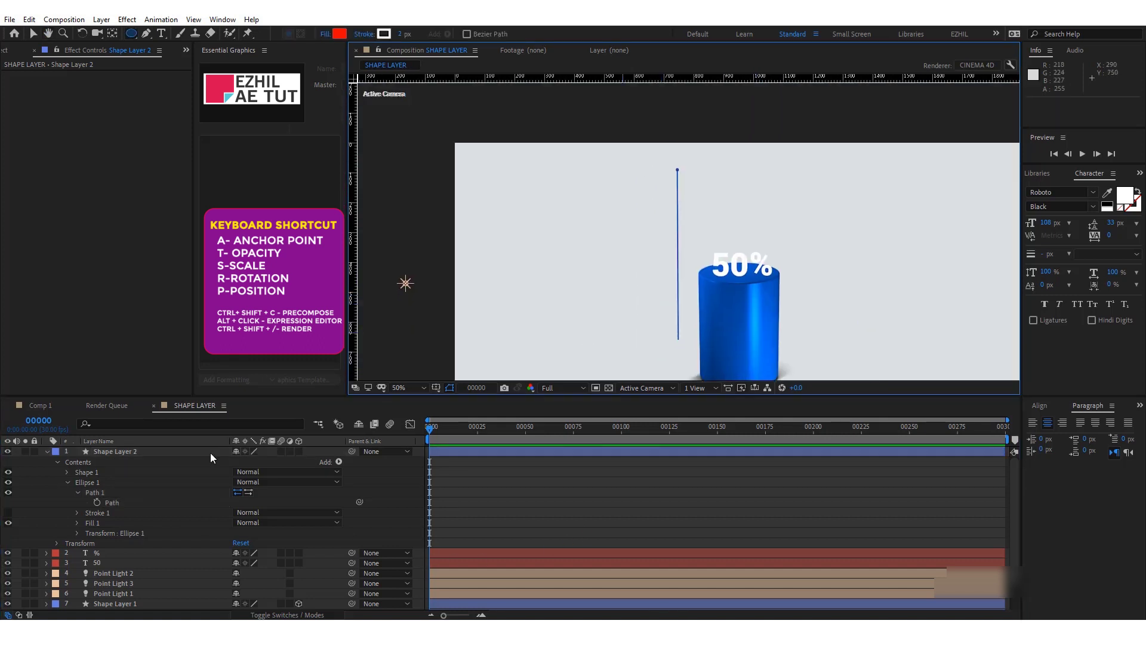
left_click(43, 452)
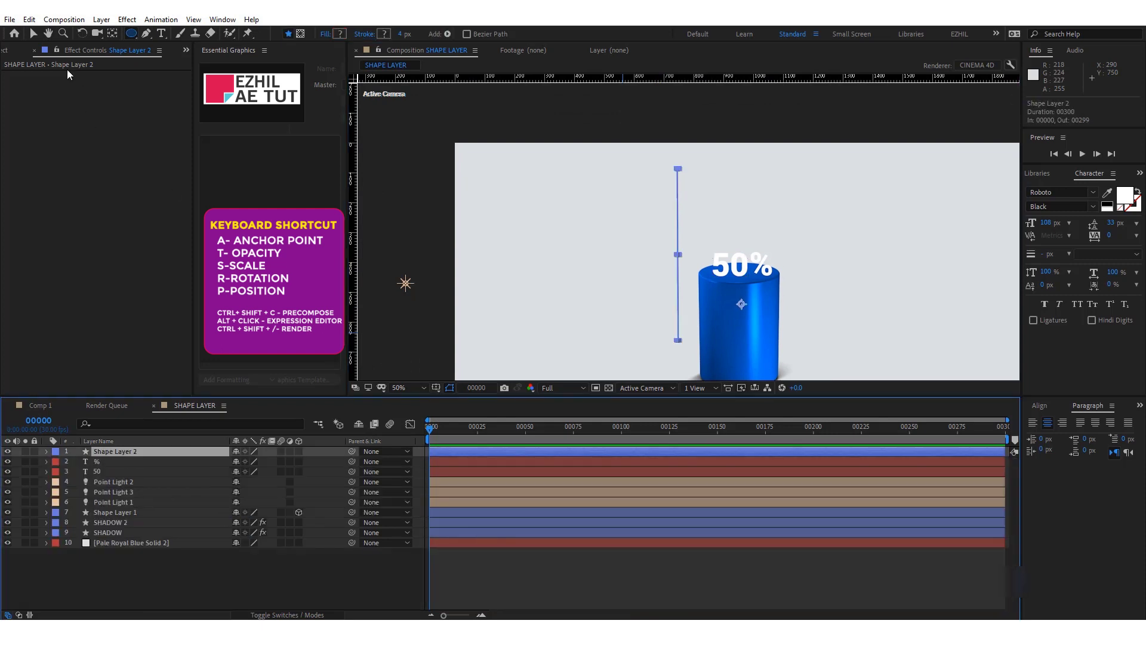
key("v")
left_click(557, 580)
scroll(714, 234, "up", 2)
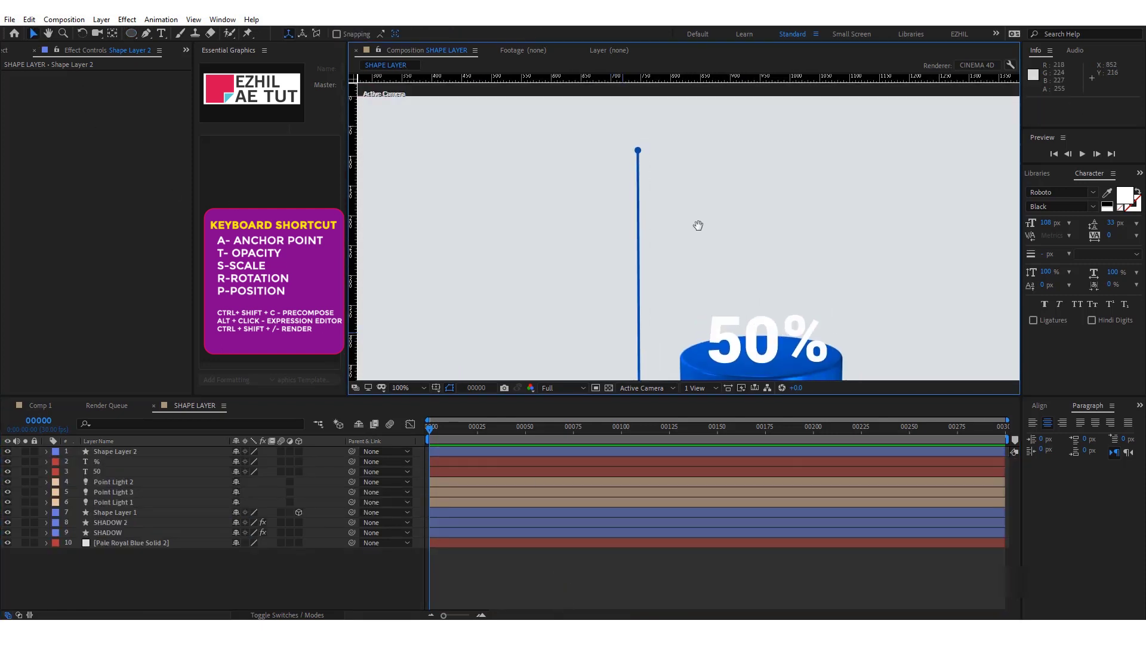
left_click_drag(697, 225, 690, 231)
- Add a text layer reading 'A' and place it just above the pole's top
left_click(162, 34)
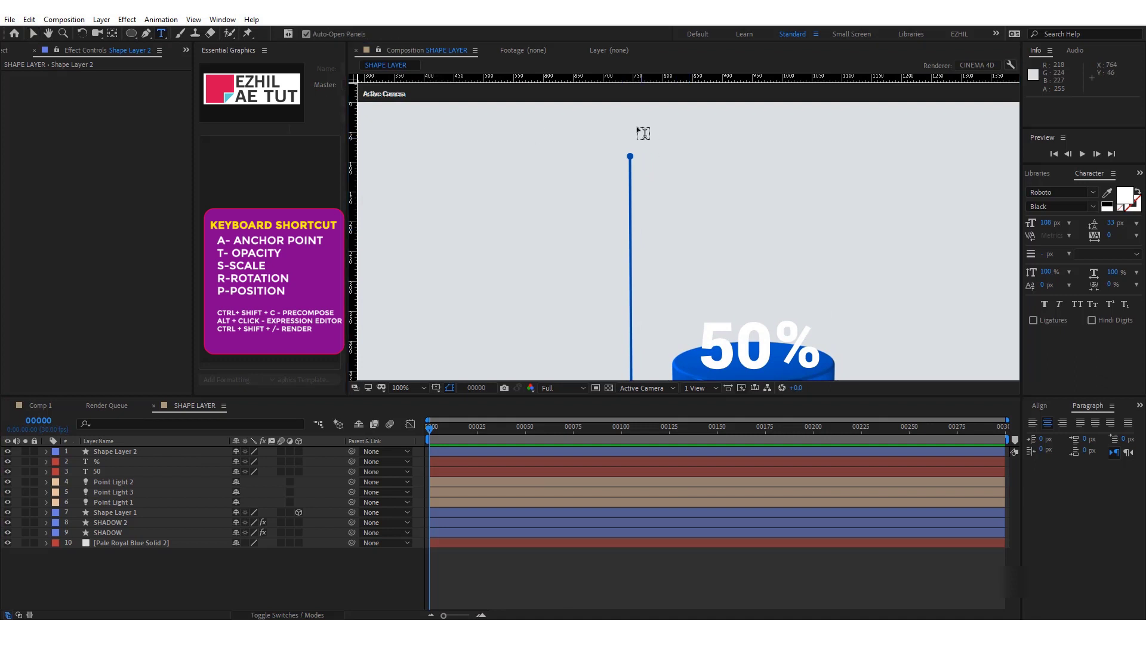
left_click(641, 140)
type("B")
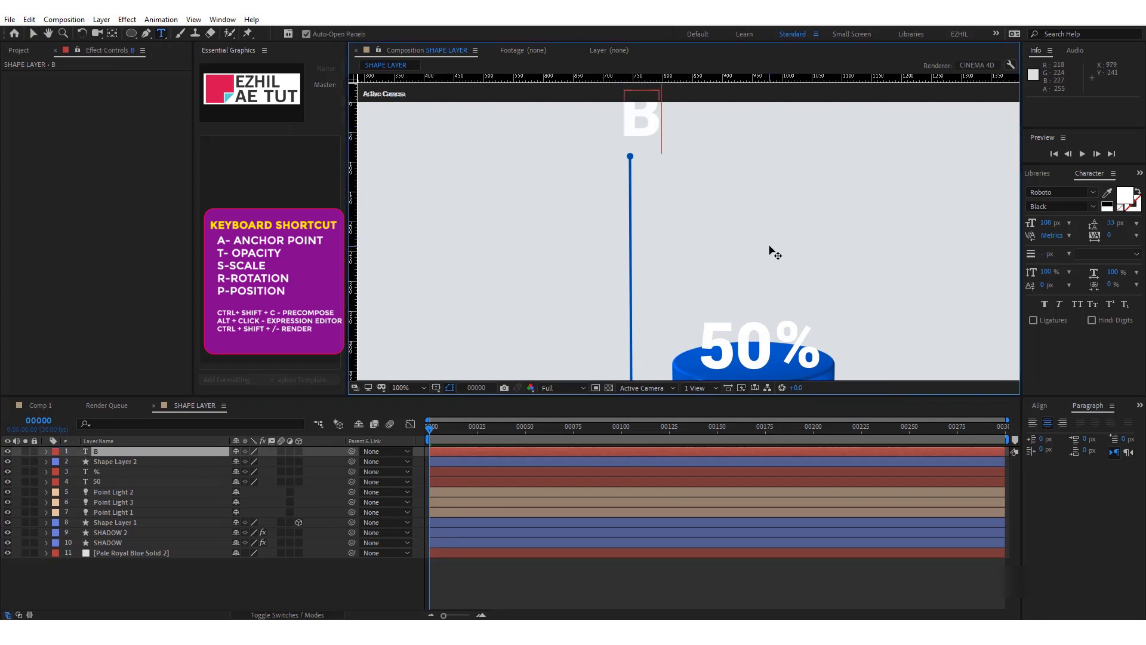
key("BackSpace")
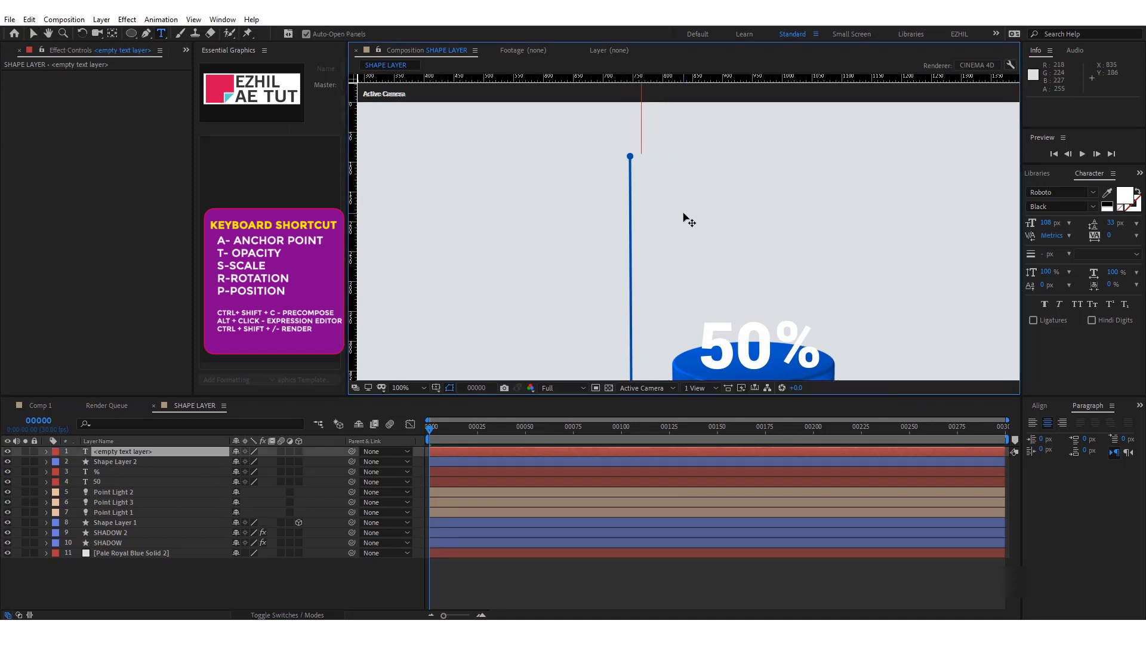
type("A")
key("Escape")
key("v")
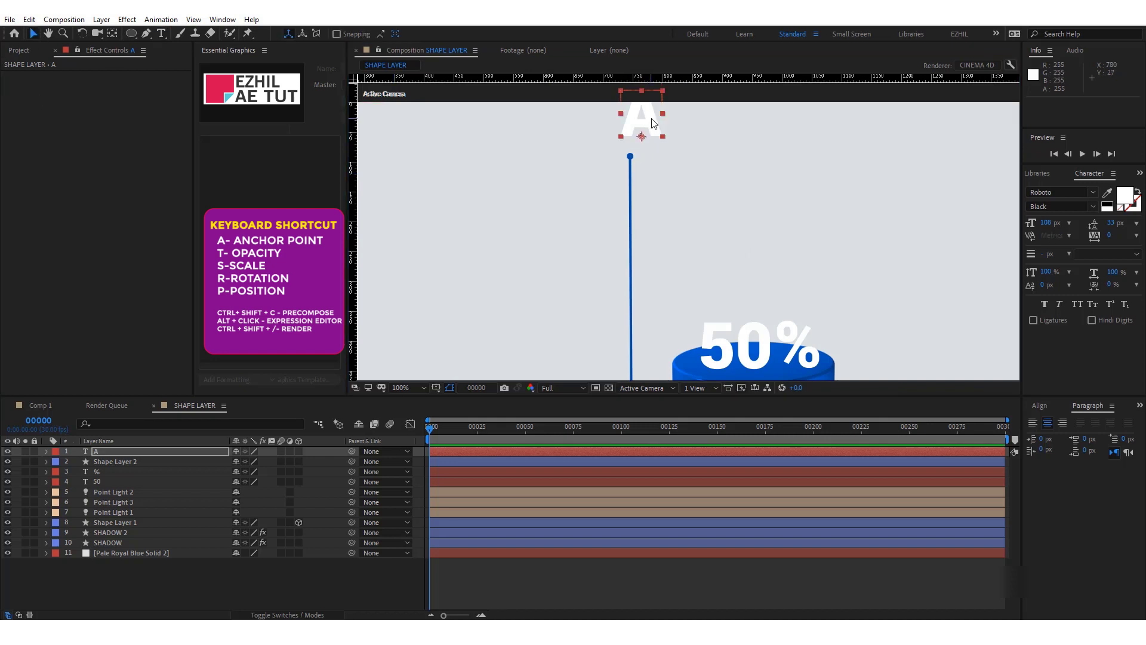
left_click_drag(642, 122, 660, 160)
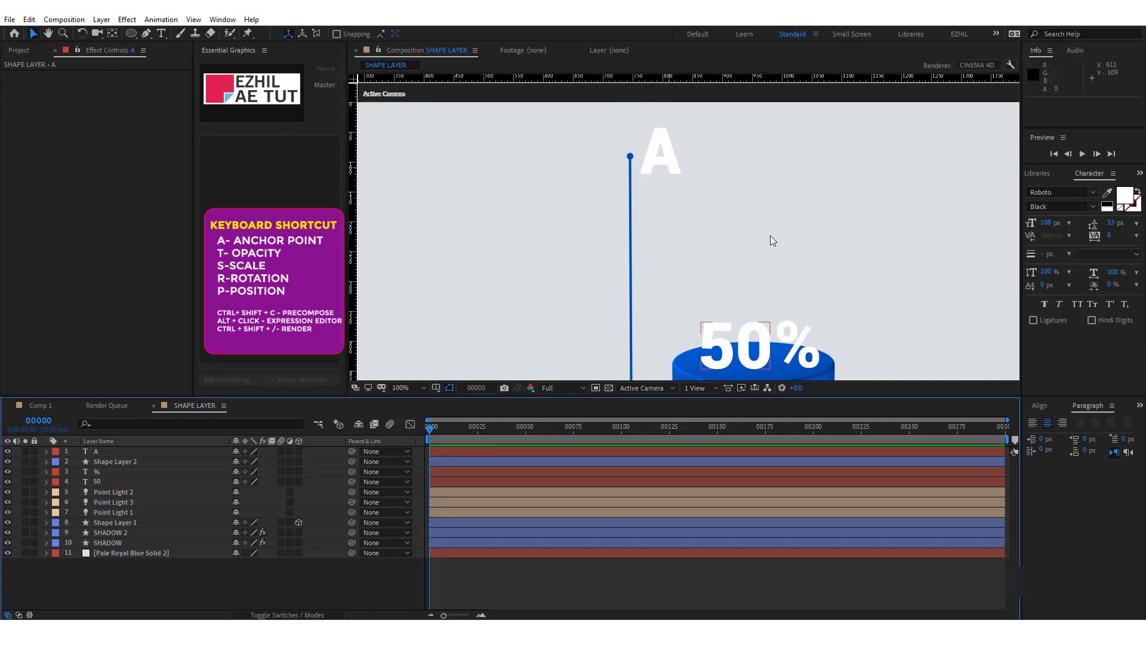
- Colour the A label with the cylinder's blue using the eyedropper
left_click(180, 452)
left_click(1107, 195)
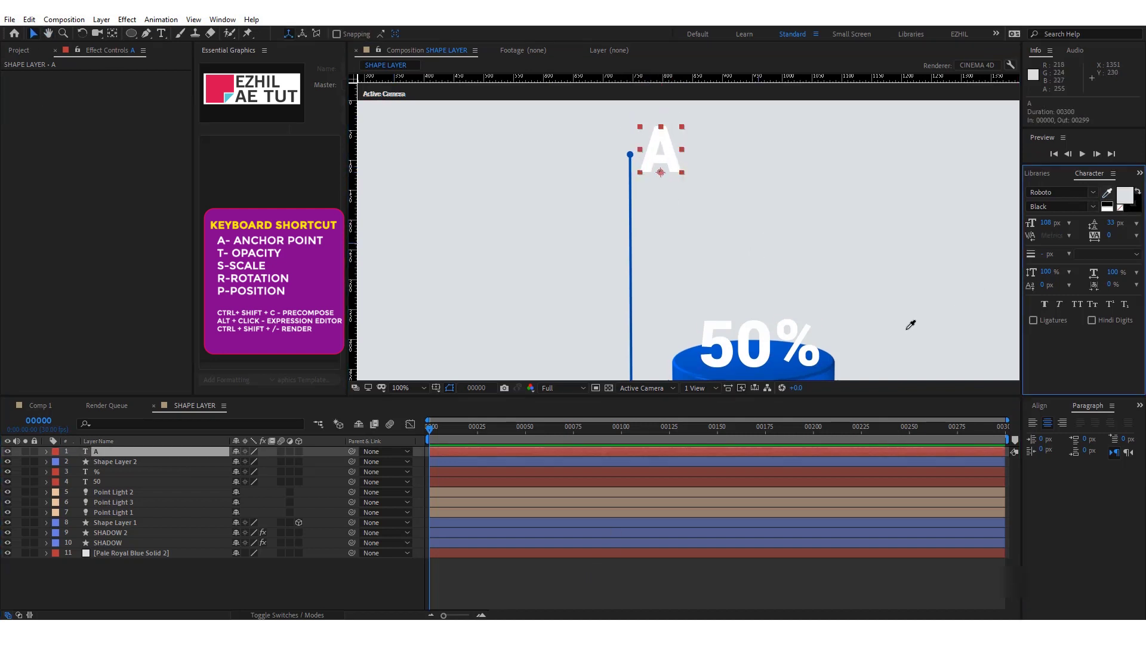
left_click(833, 369)
left_click(713, 575)
scroll(734, 295, "down", 2)
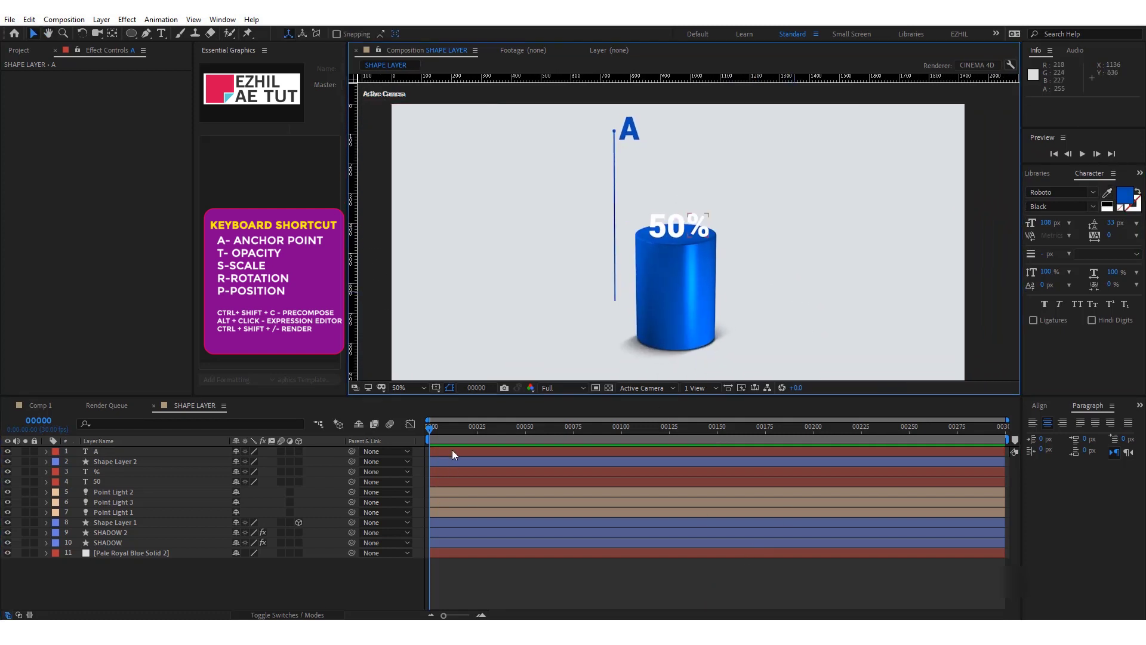
- Expand Shape Layer 1 and hide its other groups to reveal Geometry Options
left_click(96, 523)
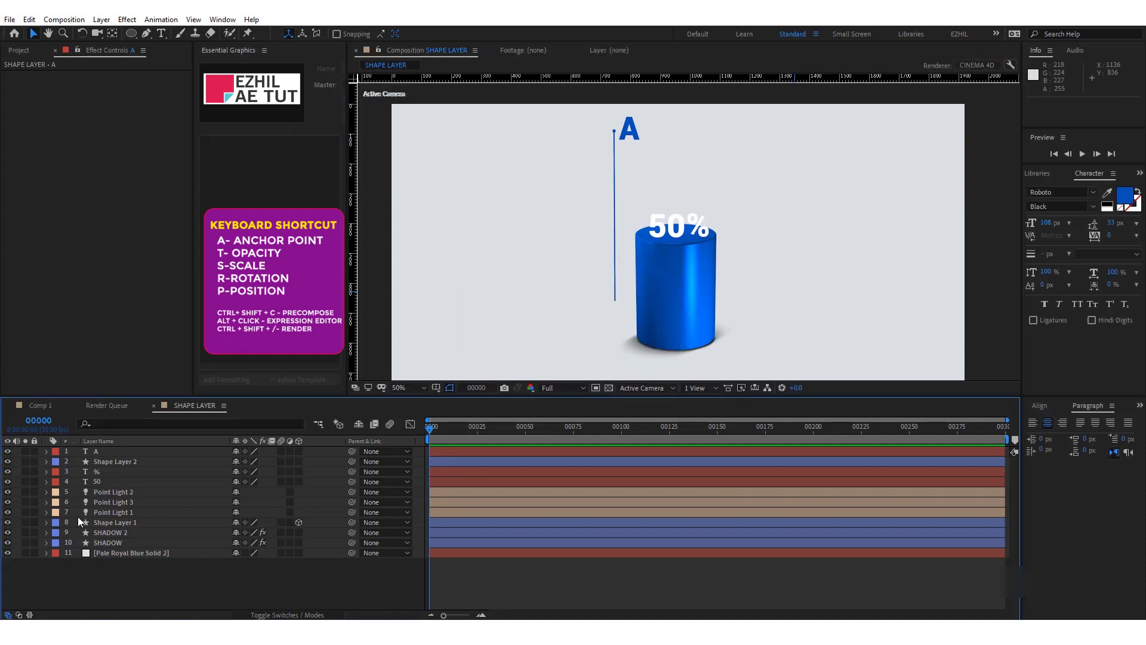
left_click(44, 522)
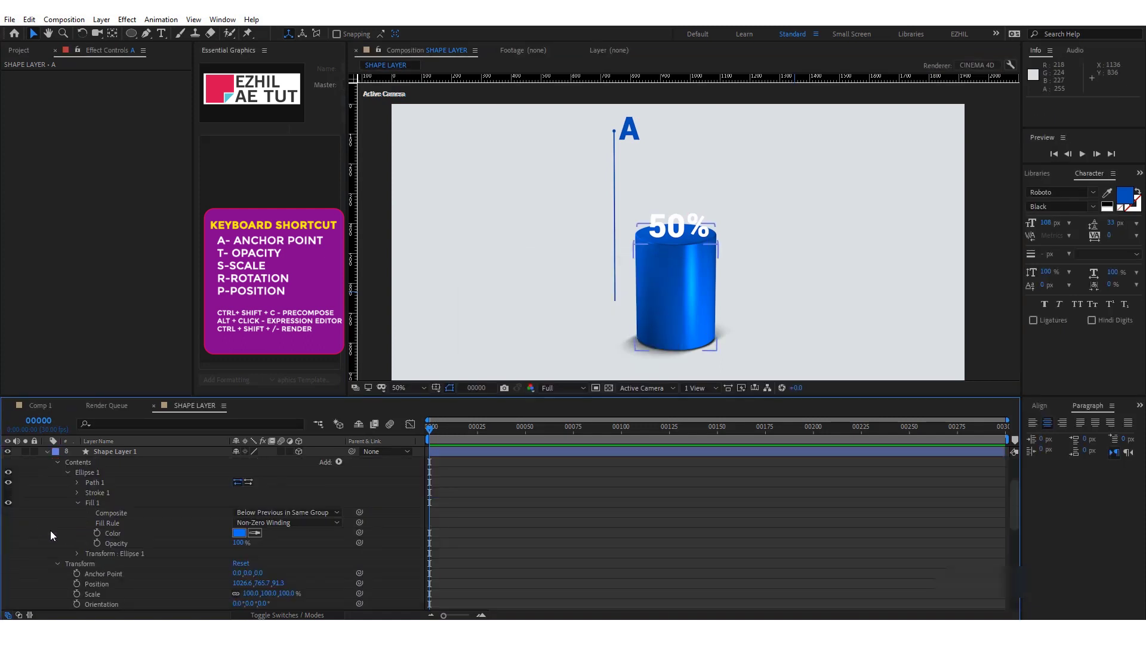
left_click(56, 462)
left_click(57, 472)
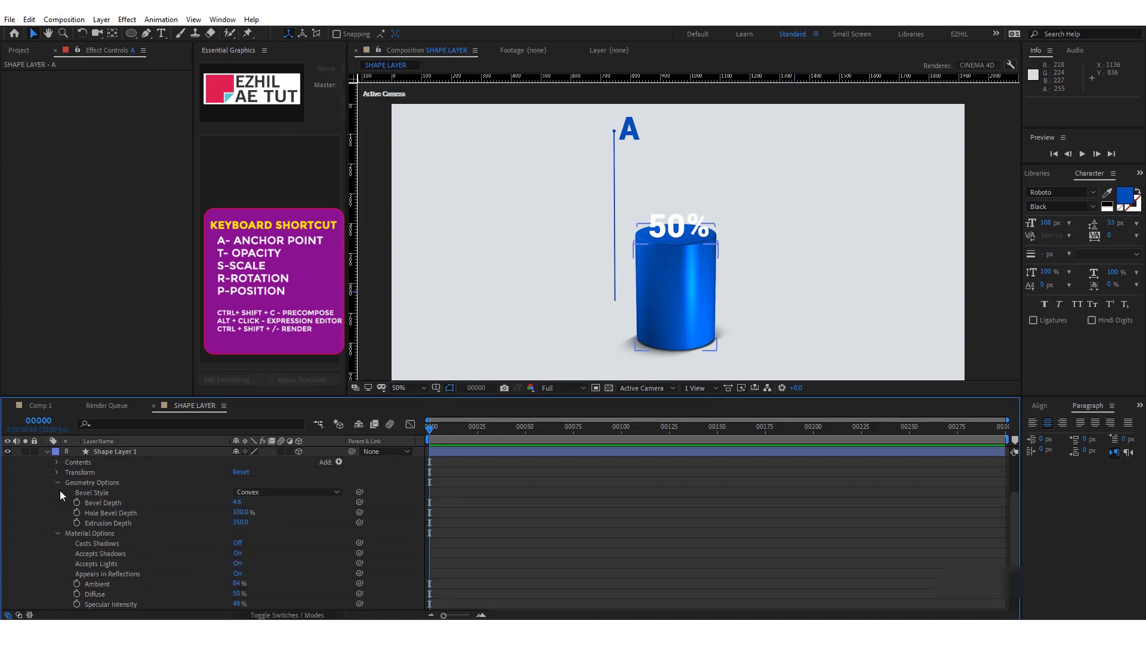
left_click(55, 532)
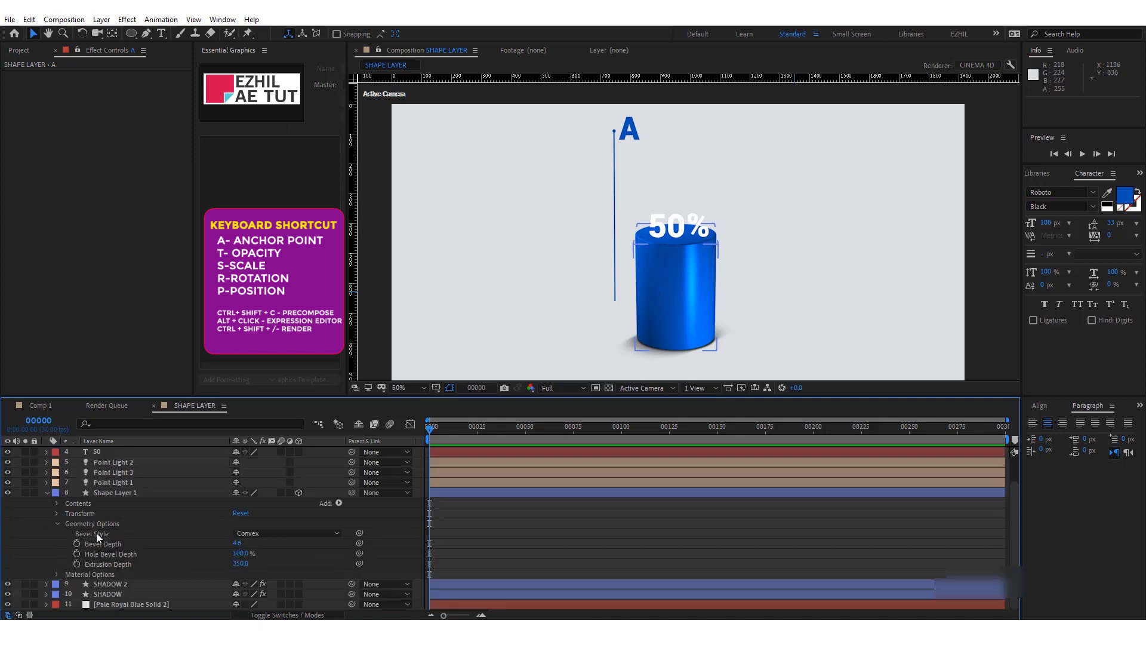
- Keyframe Extrusion Depth at 0 on frame 0 and 360 on frame 299, then preview the growth
left_click(76, 563)
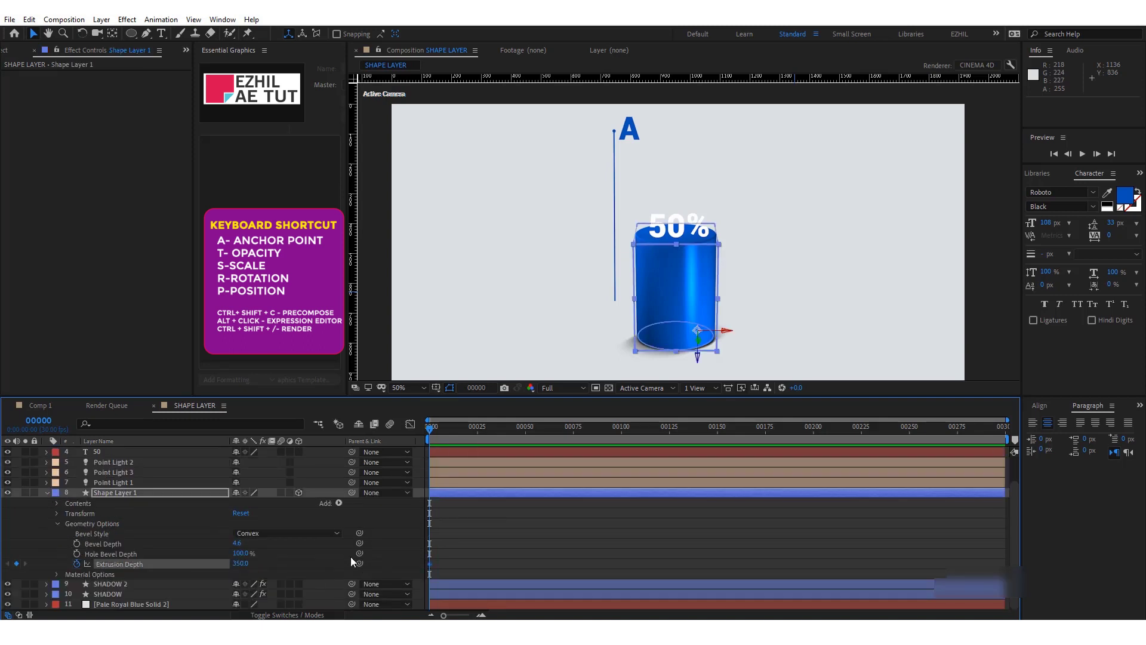
left_click(240, 563)
type("0")
key("Return")
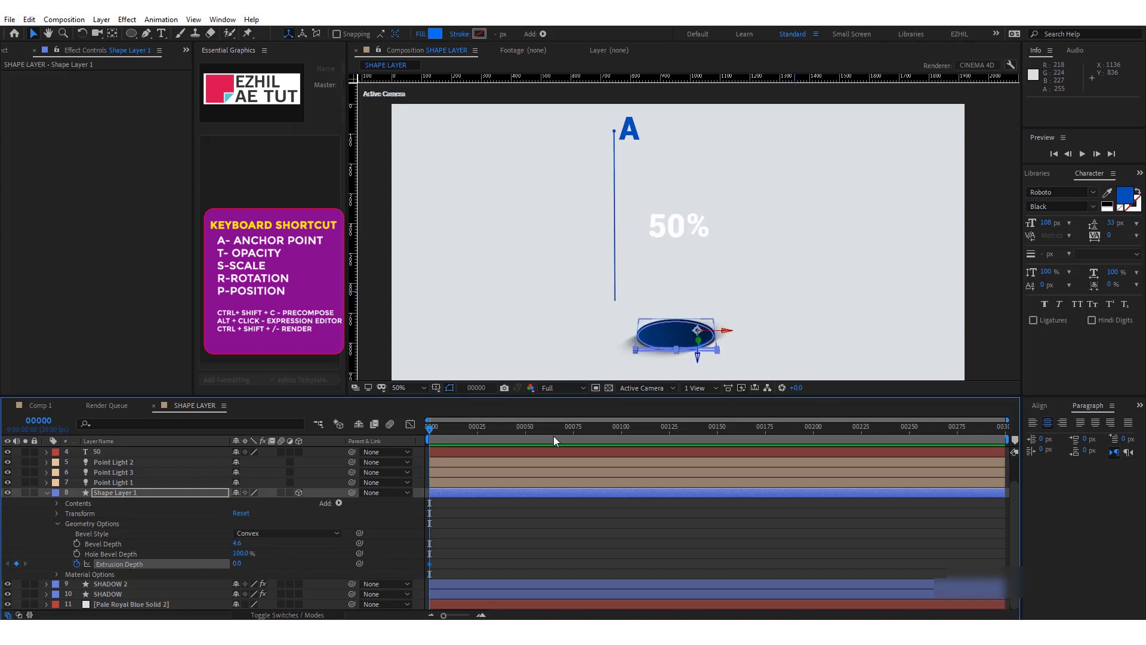
key("End")
left_click(238, 563)
key("Return")
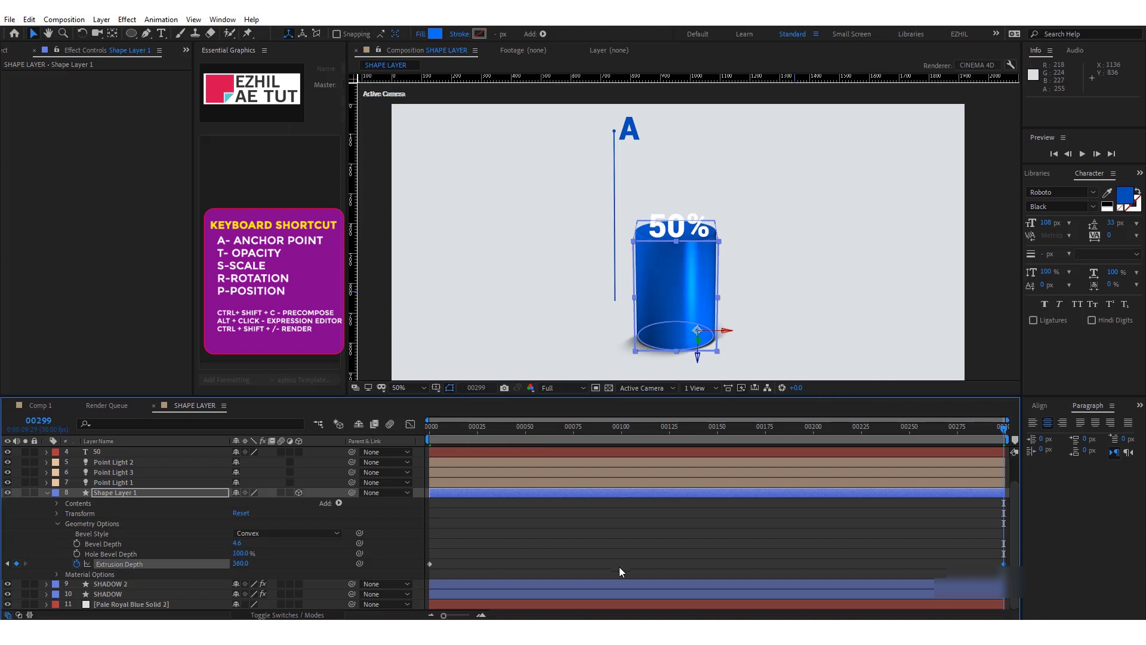
left_click(619, 567)
mouse_move(475, 434)
left_mouse_down()
mouse_move(407, 425)
mouse_move(826, 453)
mouse_move(918, 475)
left_mouse_up()
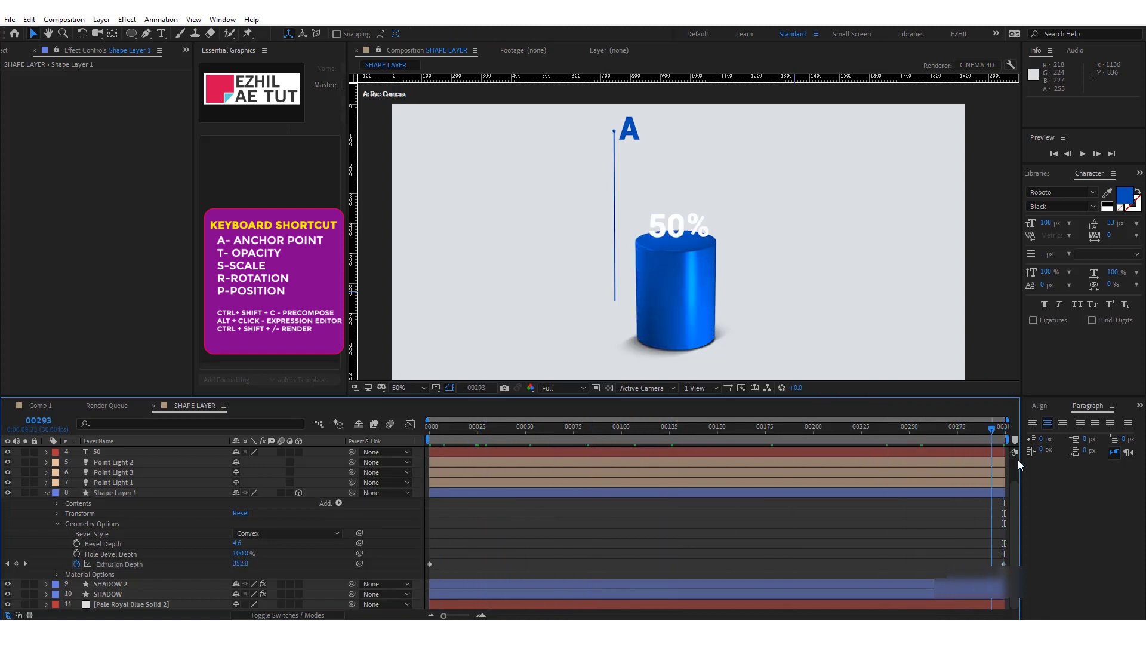
key("Home")
key("space")
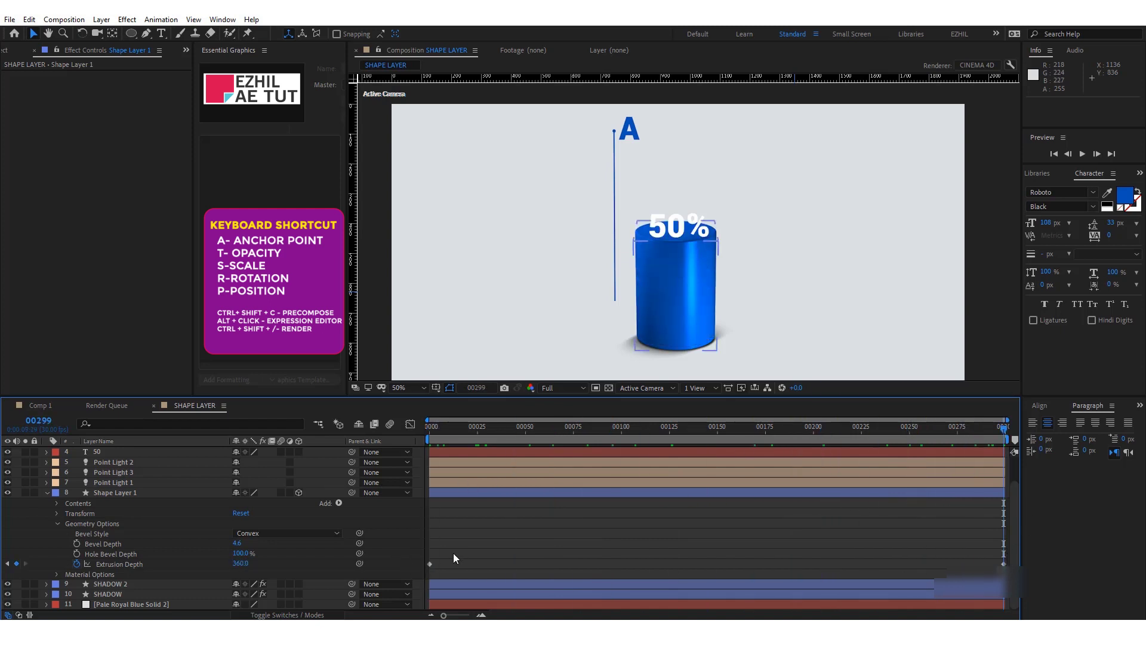
- Apply Easy Ease to both Extrusion Depth keyframes and scrub back to the flat disc
left_click_drag(453, 553, 1008, 570)
right_click(1004, 564)
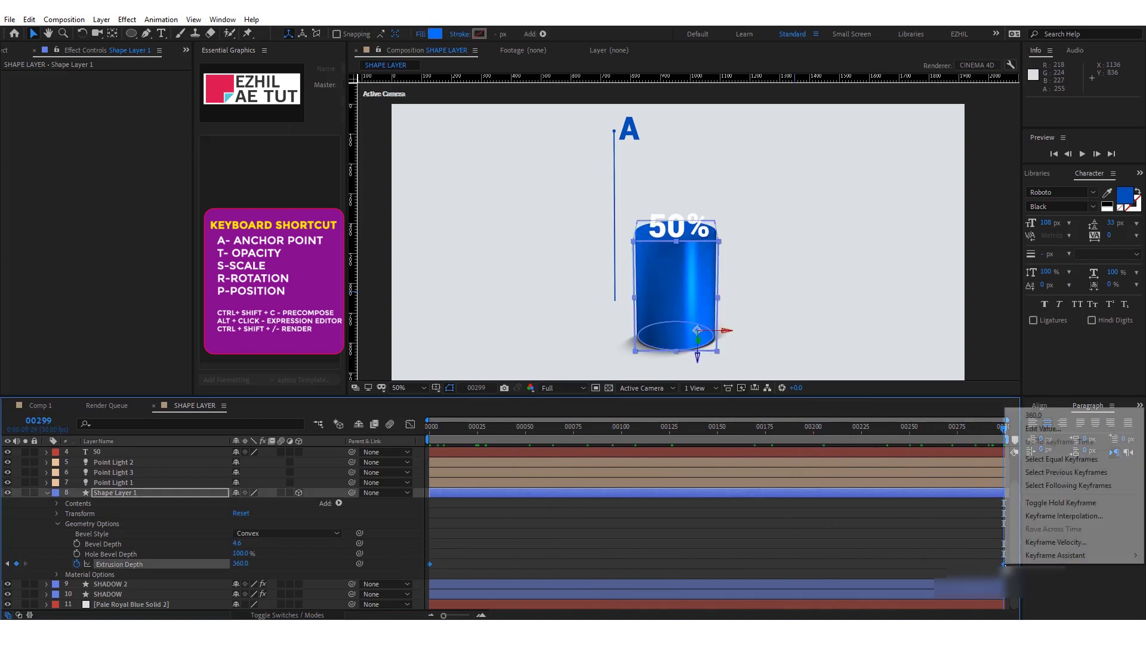
mouse_move(1075, 564)
left_click(843, 476)
left_click(700, 526)
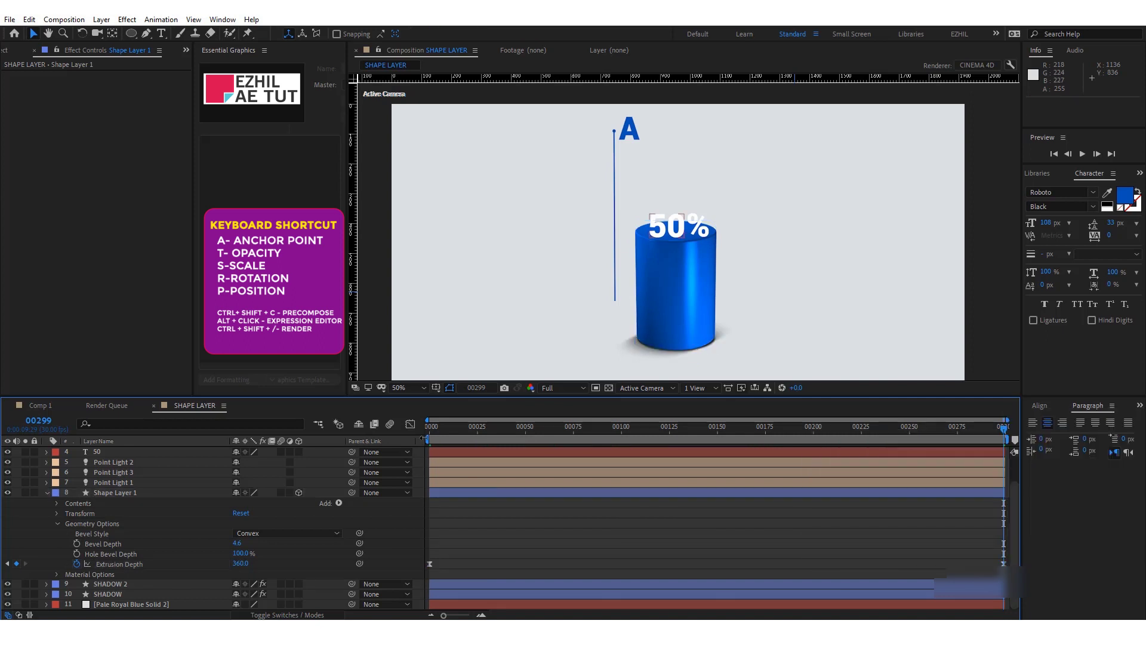
mouse_move(446, 431)
left_mouse_down()
mouse_move(389, 432)
mouse_move(1018, 455)
mouse_move(373, 465)
left_mouse_up()
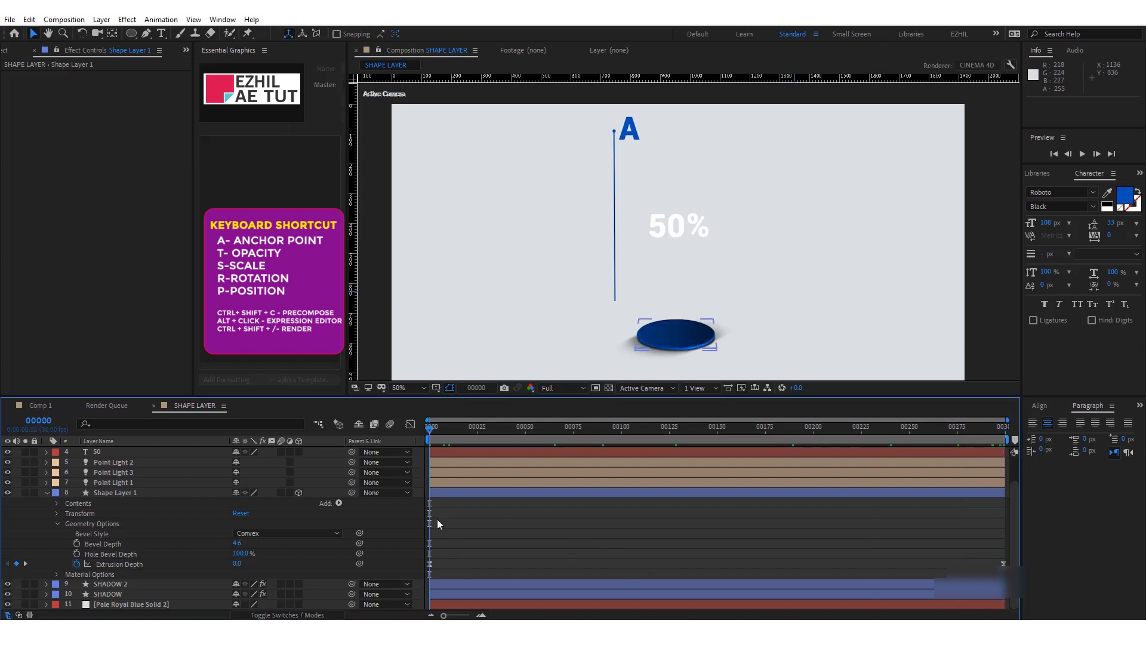
left_click_drag(435, 428, 975, 465)
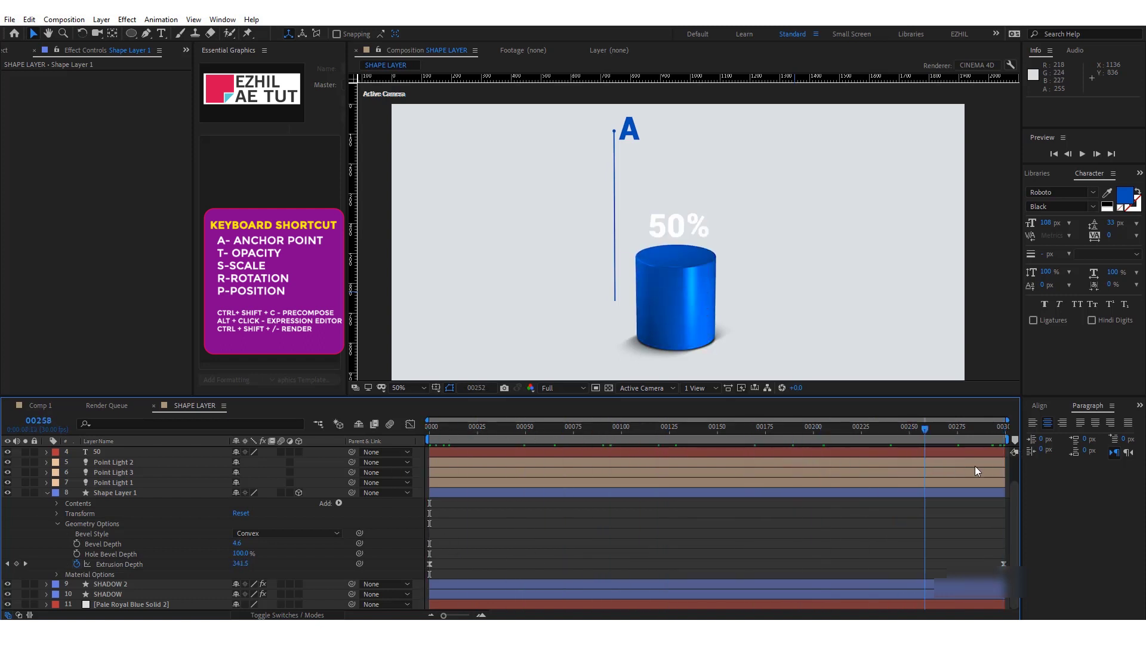
left_click_drag(453, 431, 343, 436)
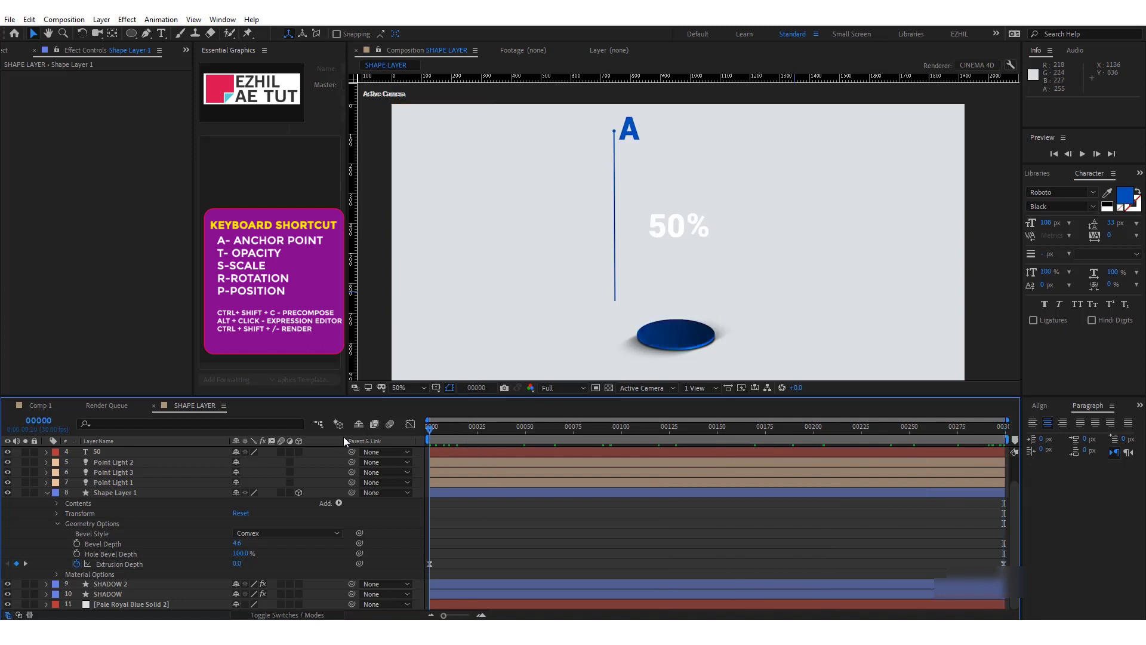
- Keyframe Position of the % and 50 layers at the end, then lower them onto the disc at frame 0
scroll(98, 491, "up", 2)
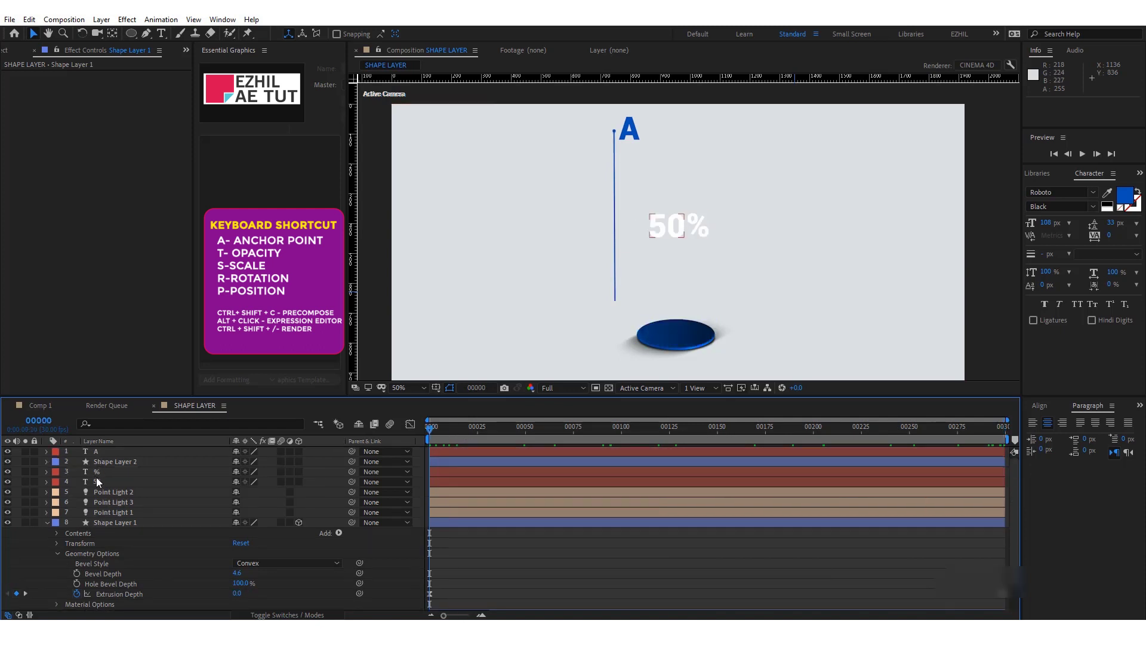
left_click(96, 481)
left_click(99, 471, "shift")
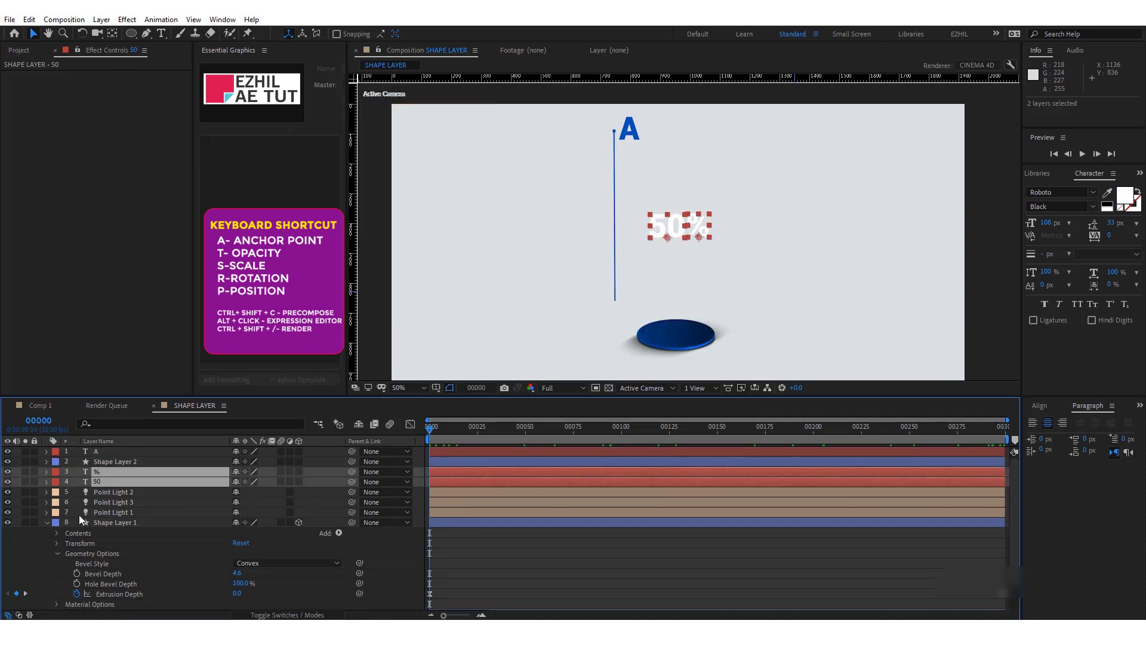
key("p")
key("End")
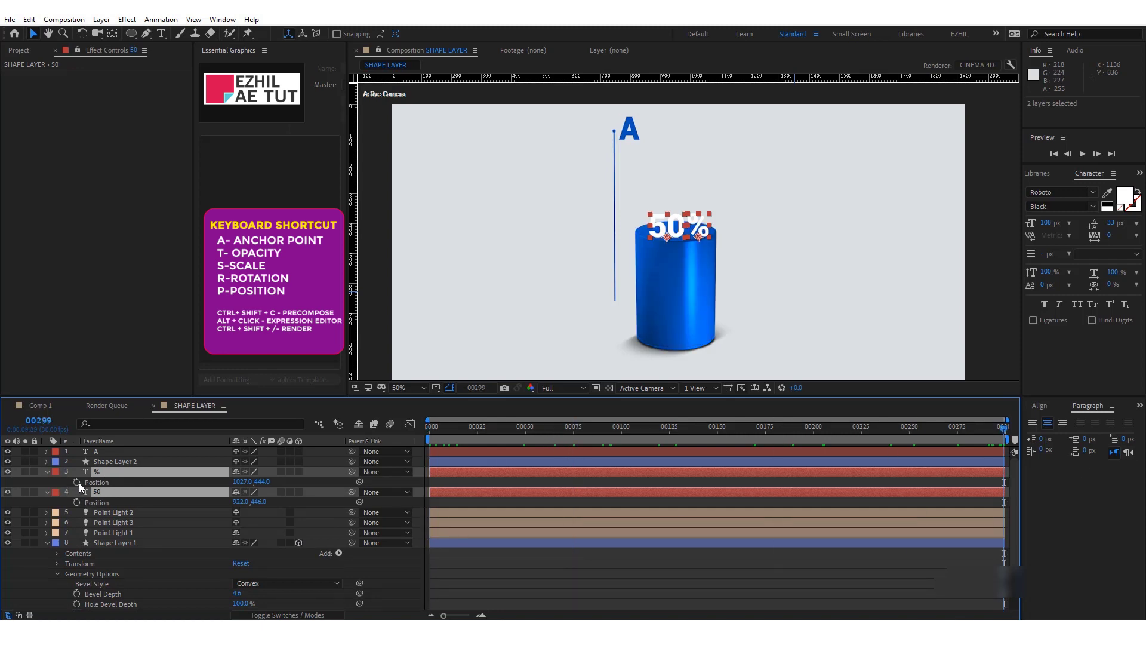
key("alt+shift+p")
key("Home")
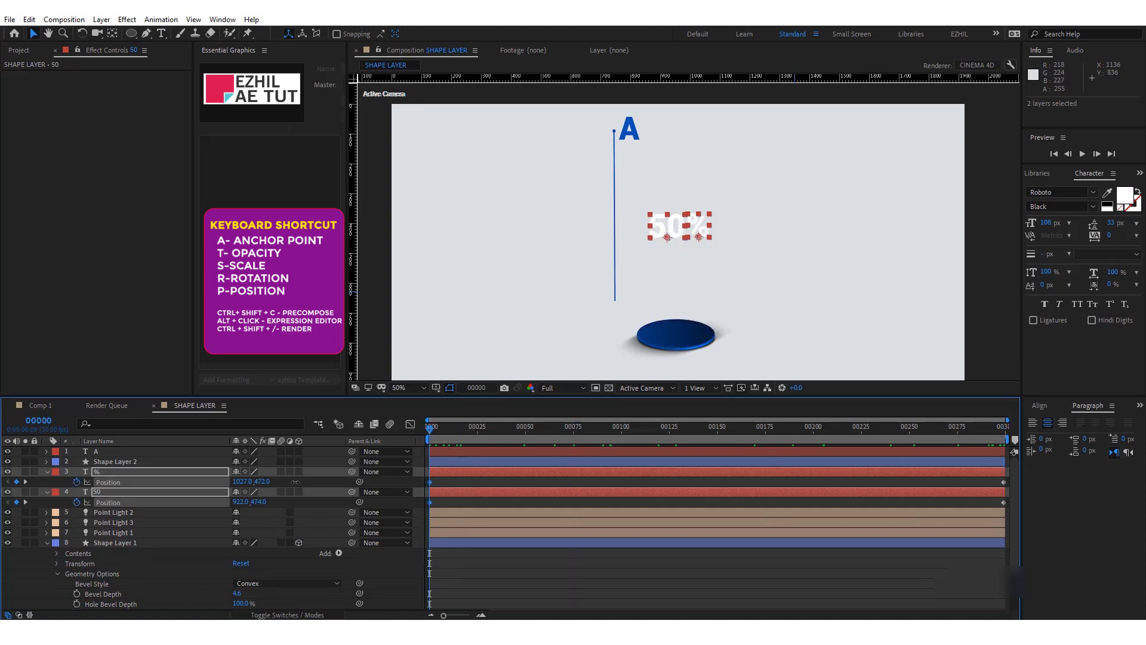
left_click_drag(295, 481, 438, 504)
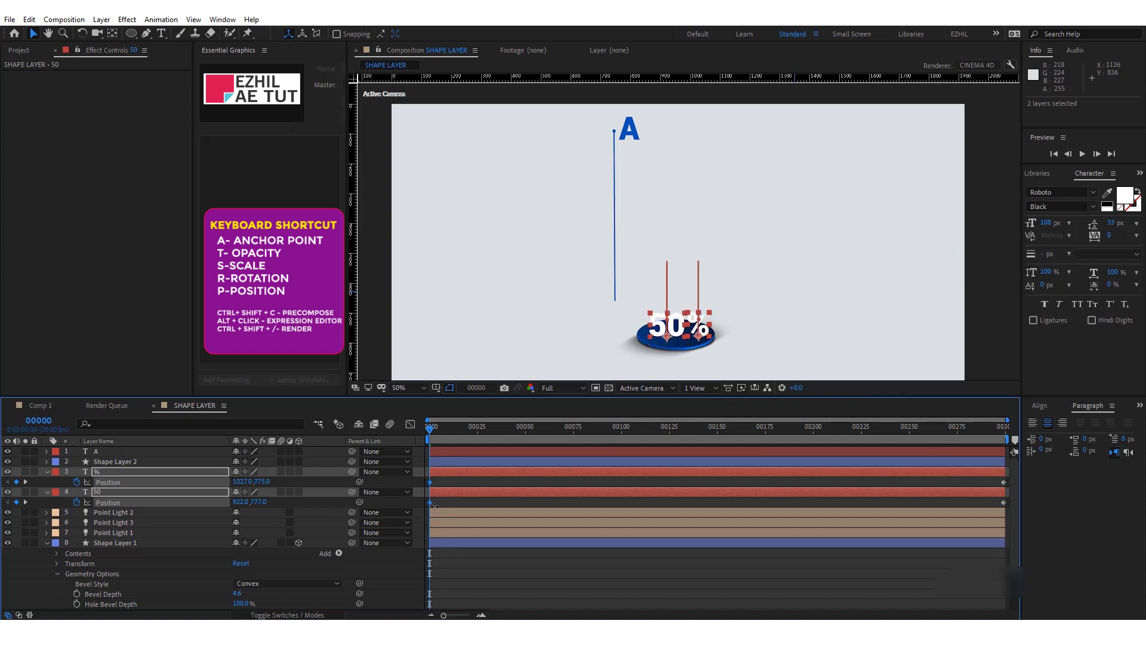
- Apply Easy Ease to both text layers' Position keyframes
left_click(743, 567)
left_click(619, 426)
left_click_drag(618, 427, 1026, 435)
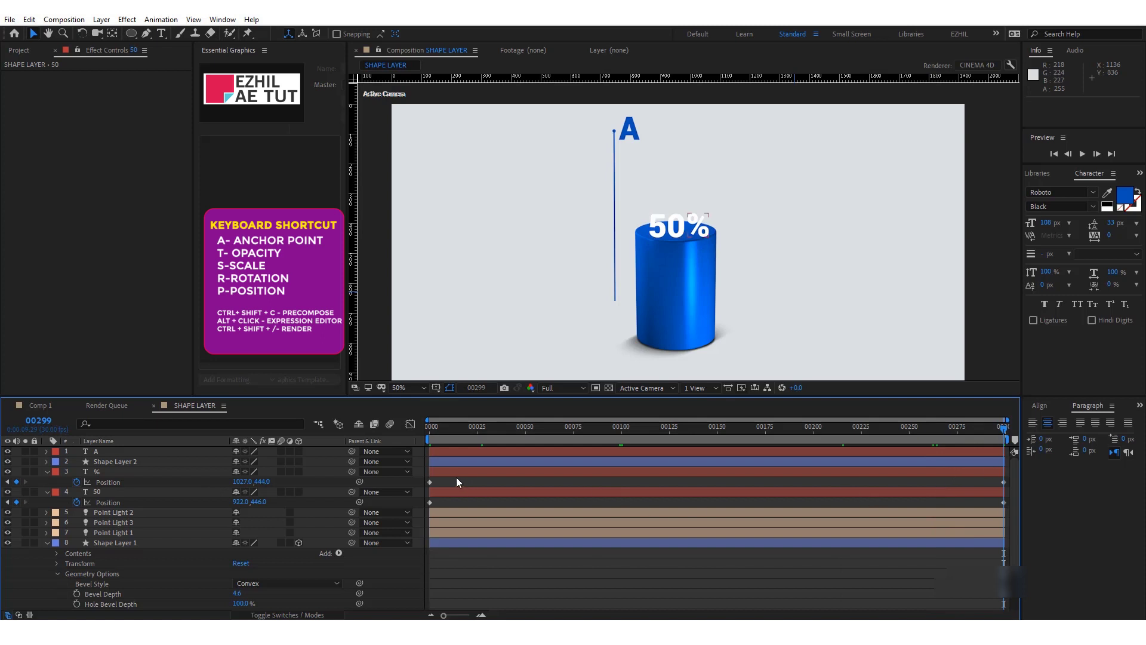
left_click_drag(458, 482, 422, 507)
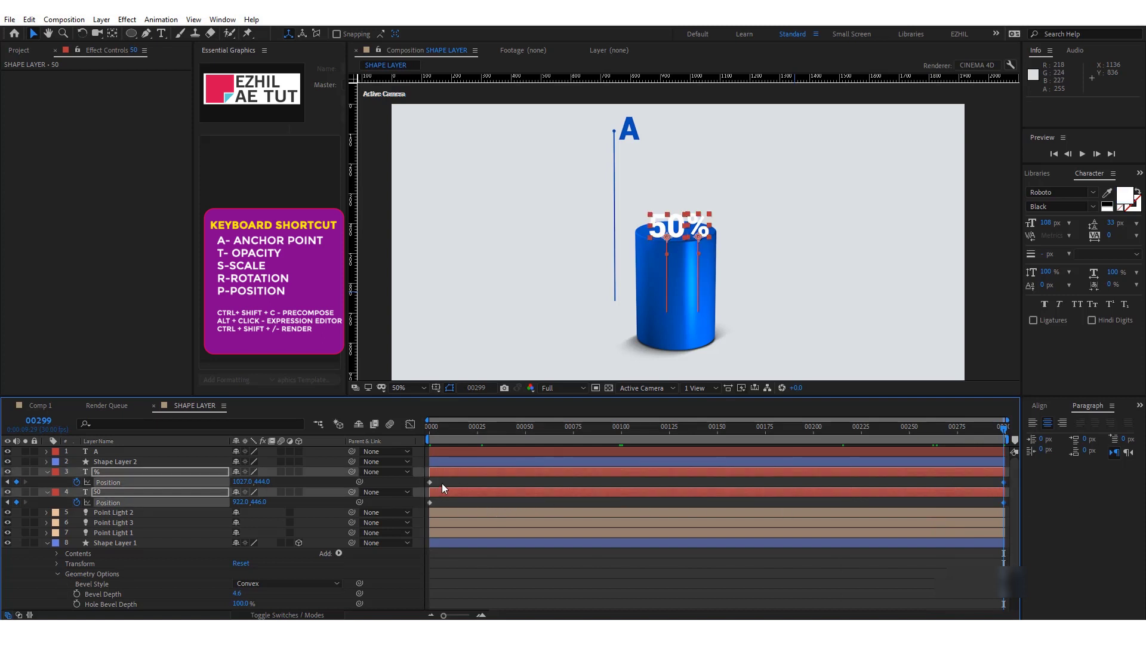
right_click(1003, 484)
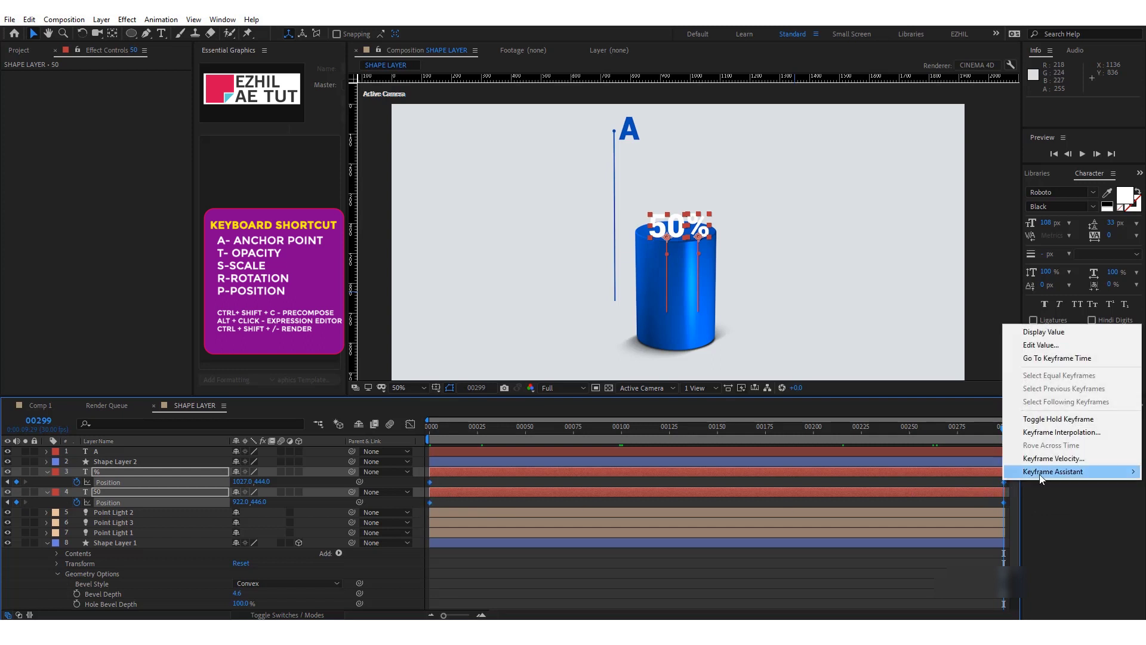
mouse_move(970, 540)
left_click(844, 510)
- Scrub the motion around frame 97 and try nudging the 50% text upward, then undo
left_click(723, 568)
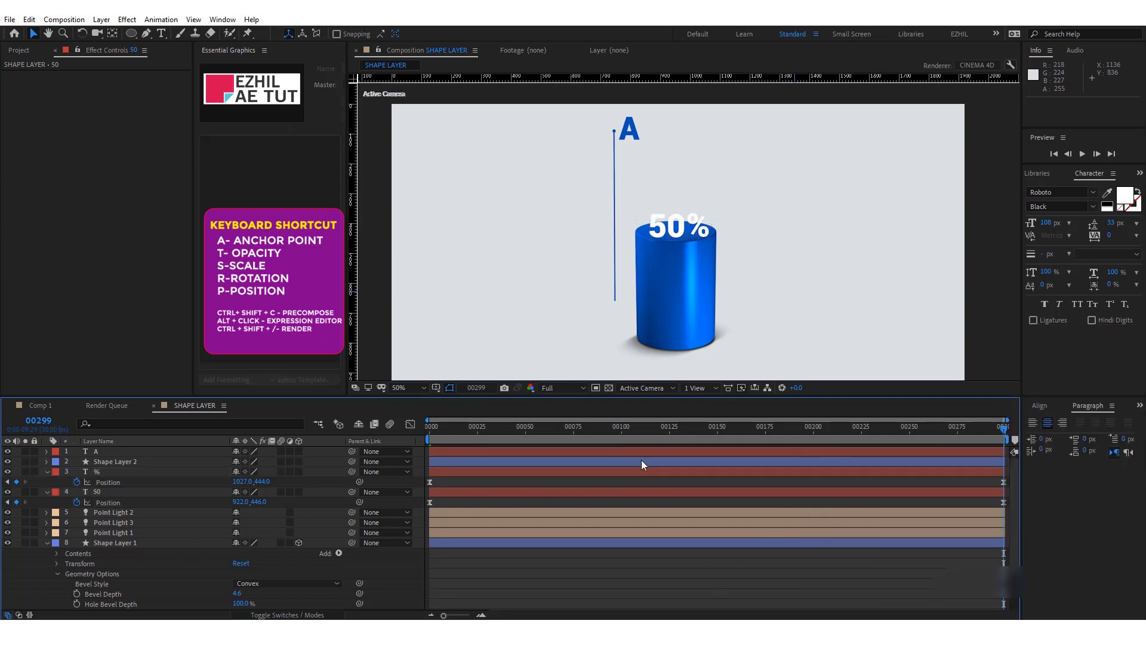
left_click(616, 427)
key("Caps_Lock")
key("Caps_Lock")
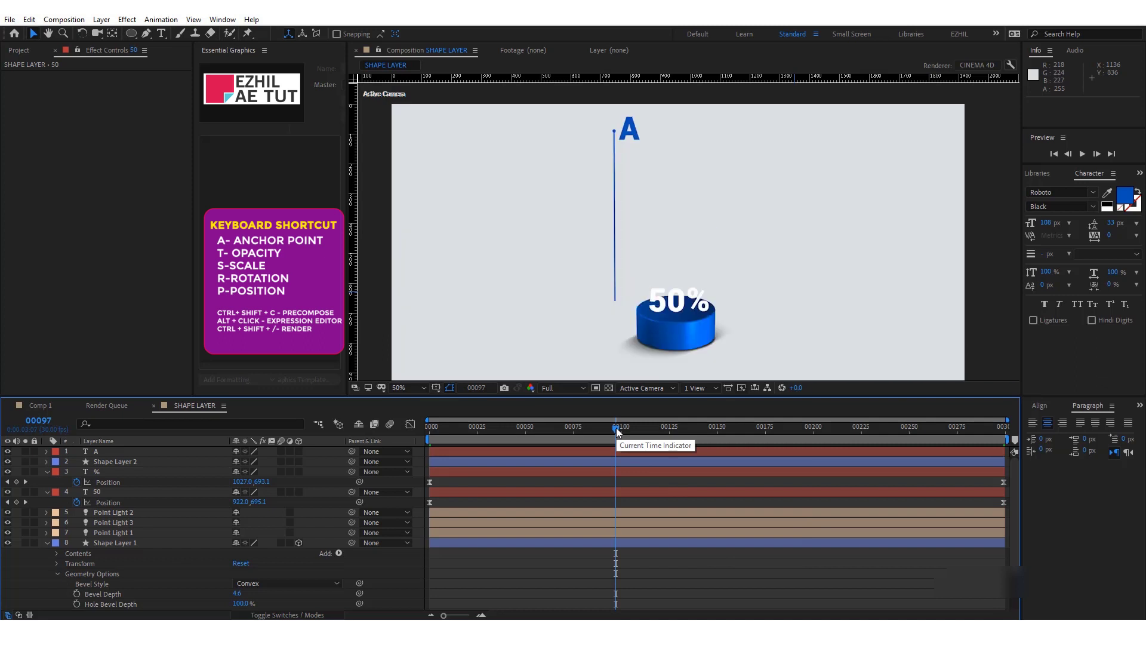
left_click_drag(616, 427, 1004, 428)
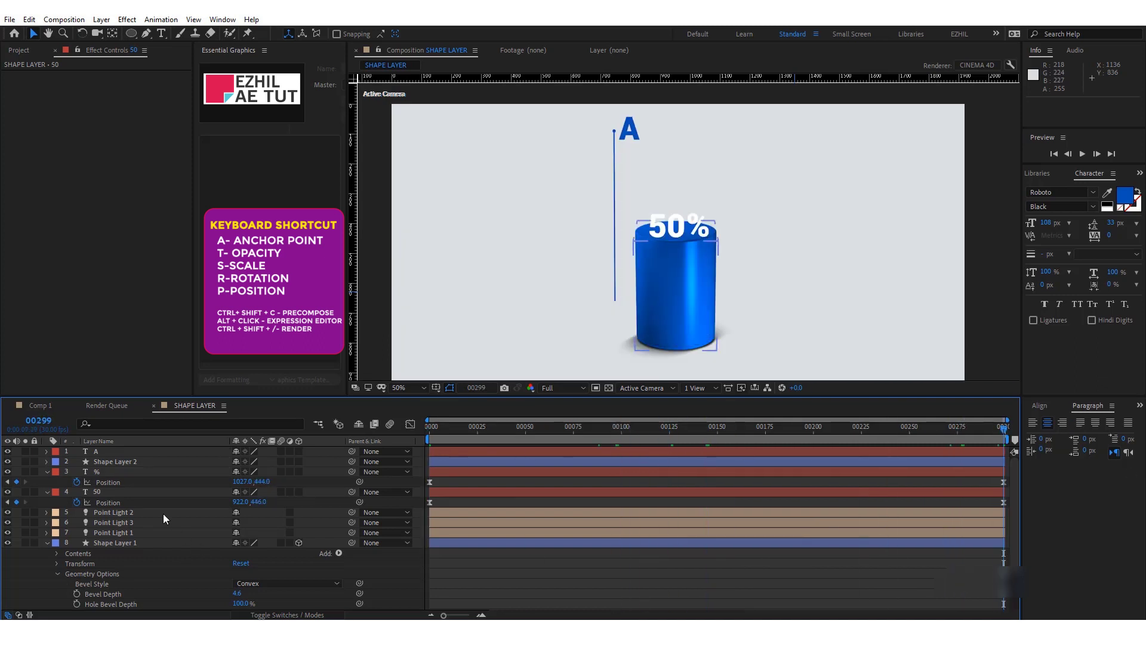
left_click(103, 472)
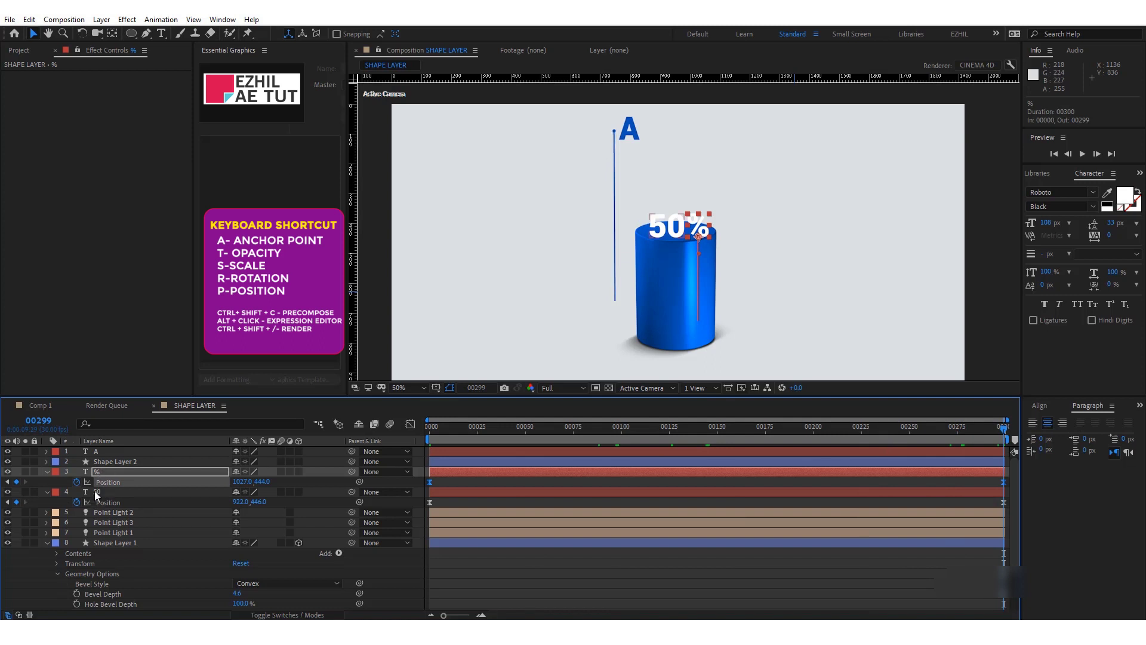
left_click(95, 490, "shift")
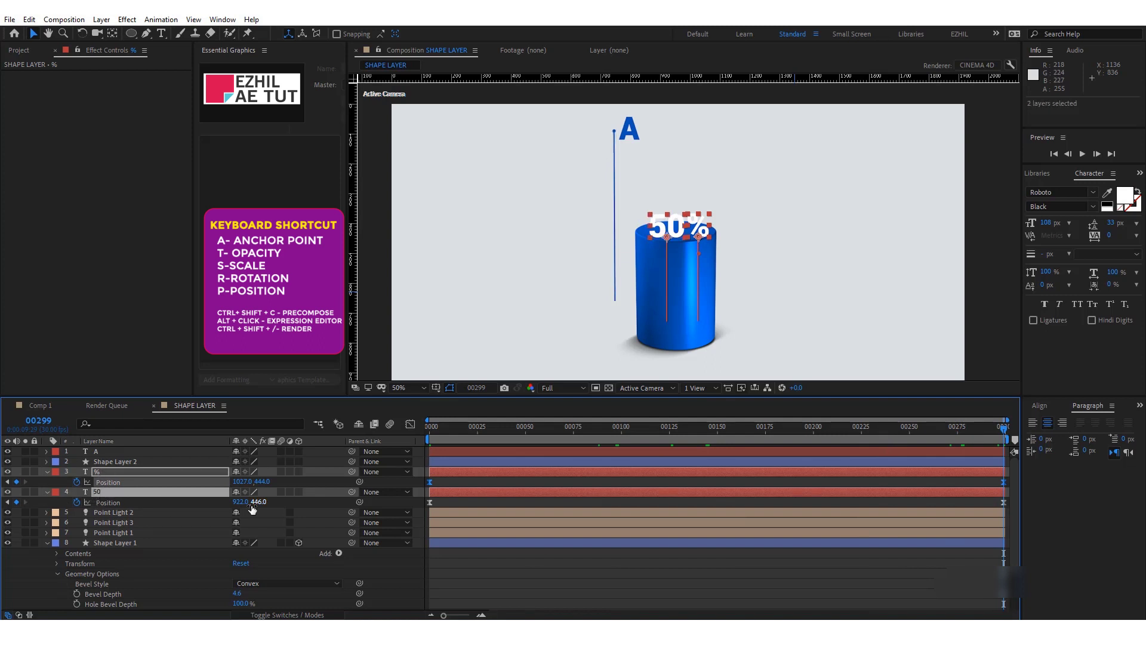
key("Up")
key("Up")
key("Caps_Lock")
key("Caps_Lock")
key("ctrl+z")
- Reselect the % and 50 layers and scrub from frame 0 to watch the text rise
left_click(106, 500)
left_click(106, 482, "shift")
left_click(469, 567)
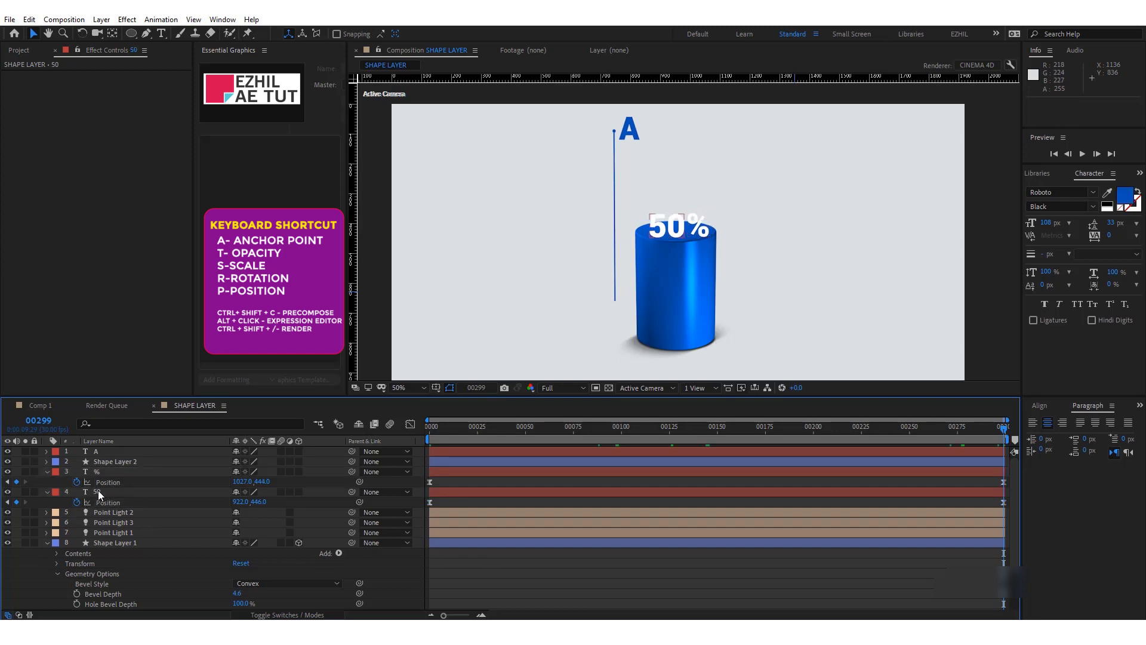
left_click(119, 492)
left_click(120, 472, "shift")
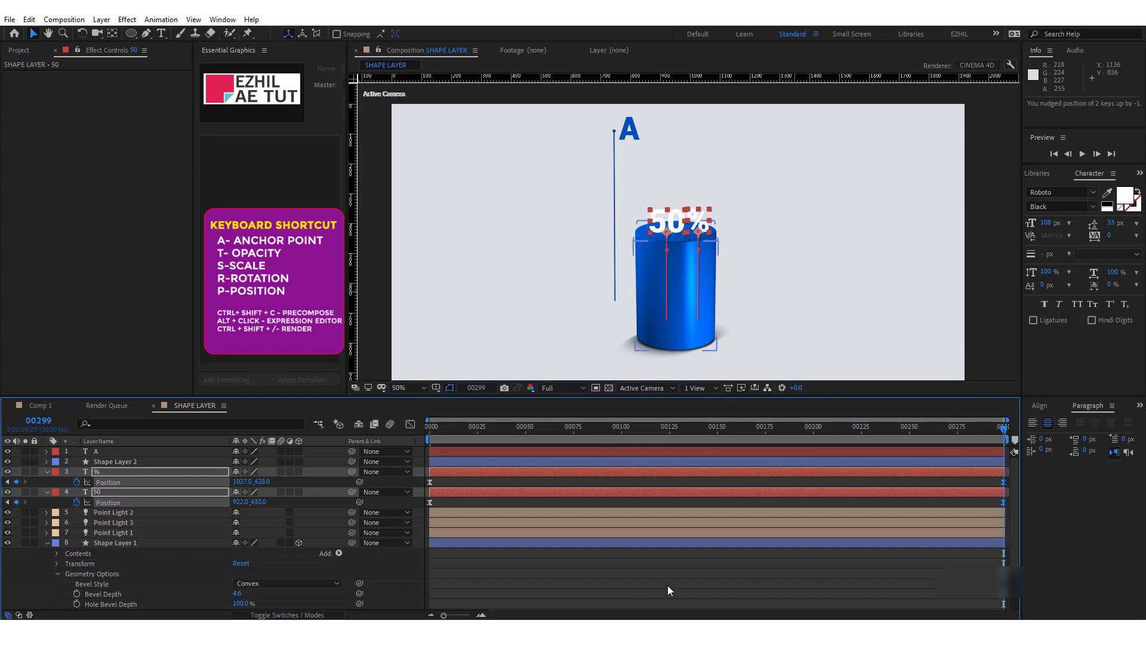
left_click(481, 427)
key("Home")
left_click_drag(428, 427, 1030, 449)
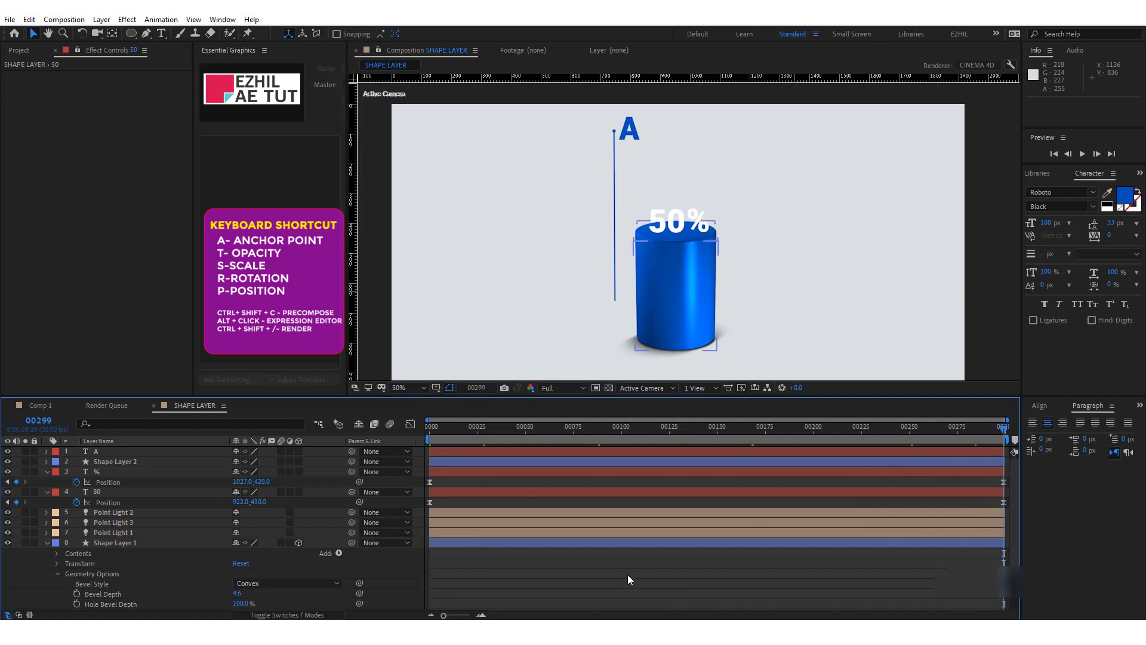
key("Home")
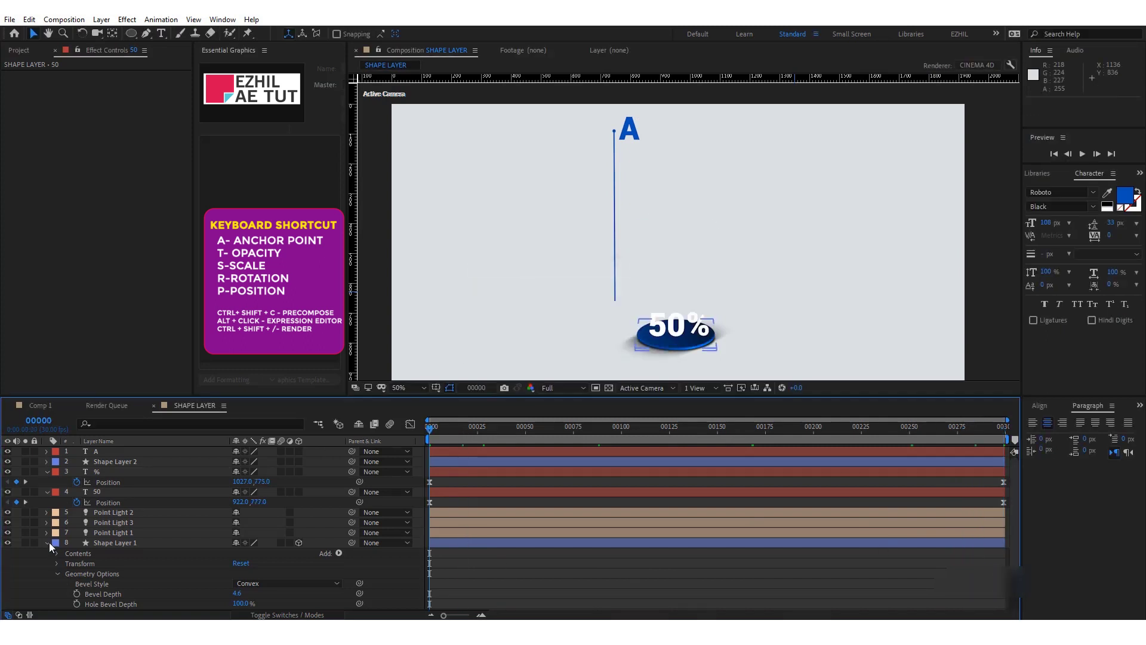
- Collapse Shape Layer 1 and select the A label layer to inspect its properties
left_click(48, 542)
left_click(95, 453)
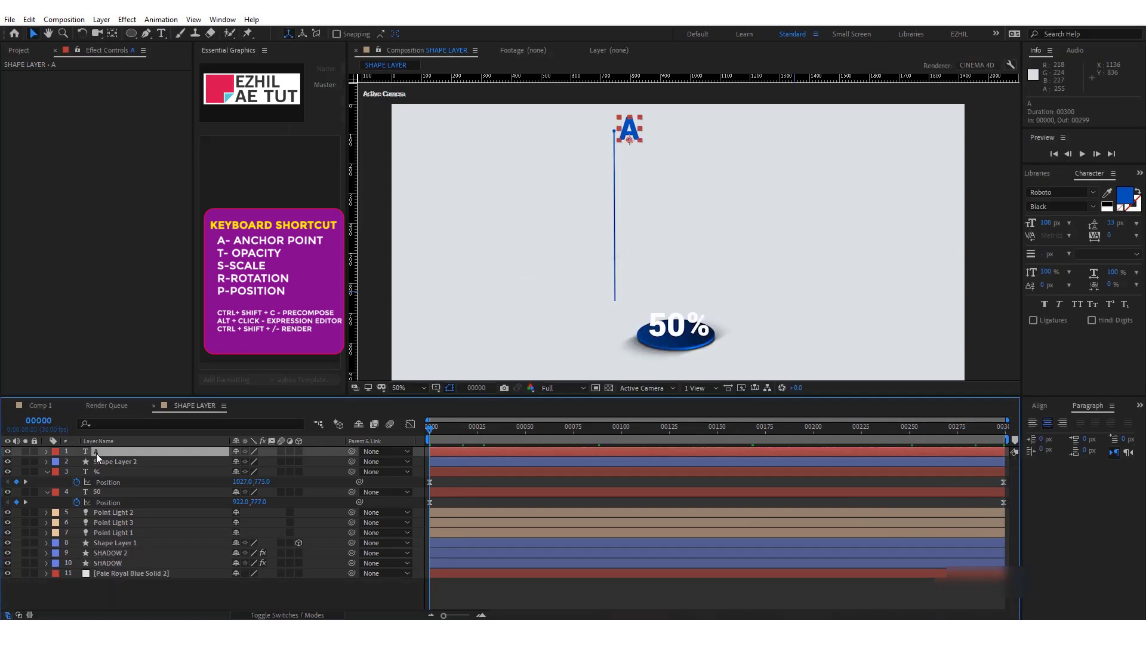
left_click(47, 452)
left_click(7, 451)
left_click(7, 452)
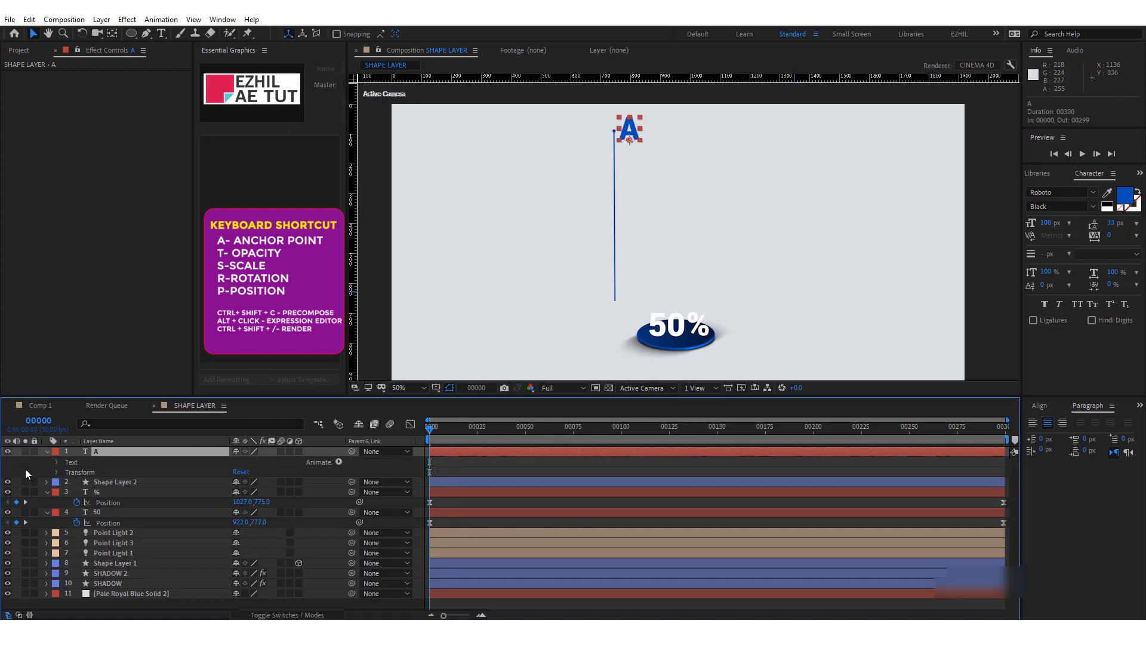
left_click(56, 461)
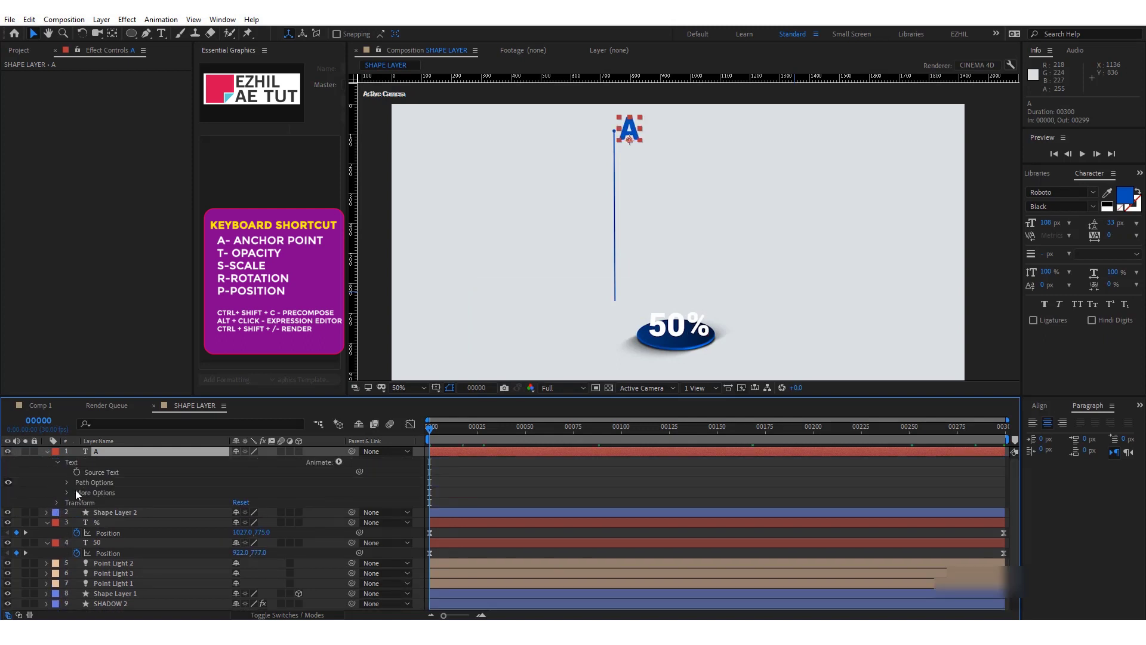
left_click(47, 452)
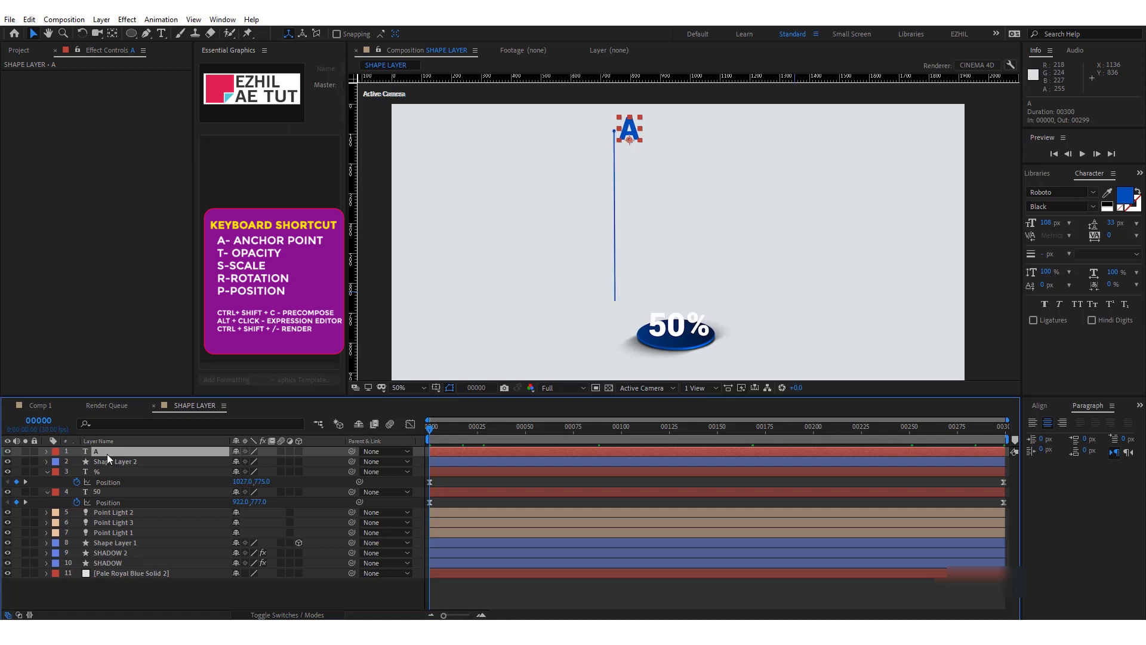
left_click(47, 461)
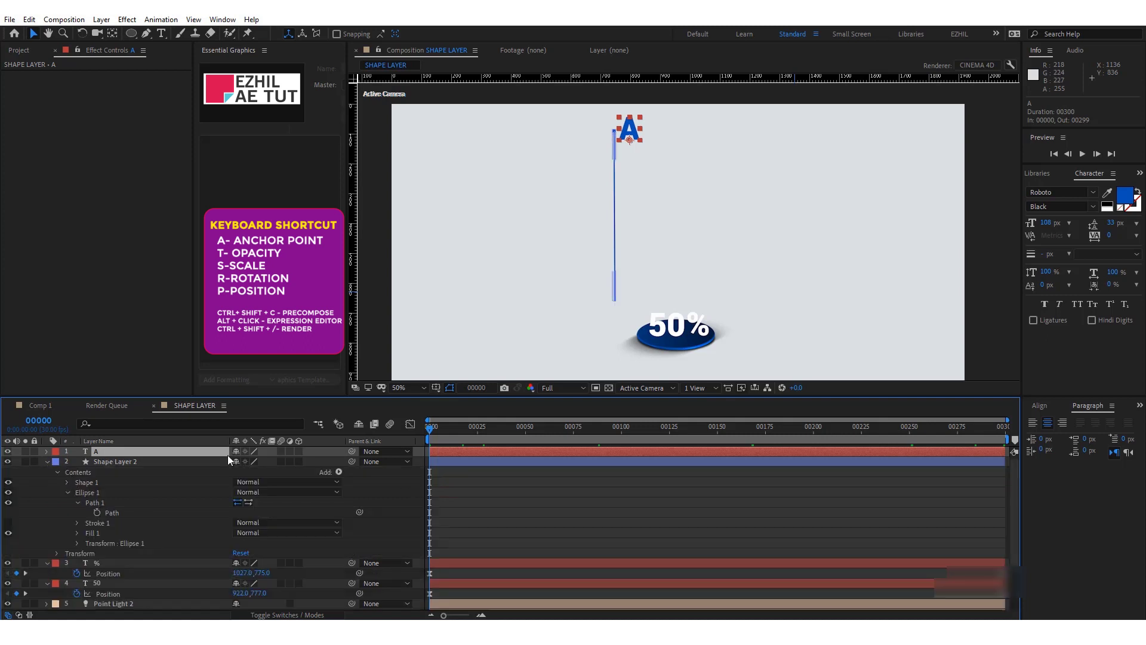
- Keyframe the A label's Position and lower it to 796, 660 at frame 0
key("p")
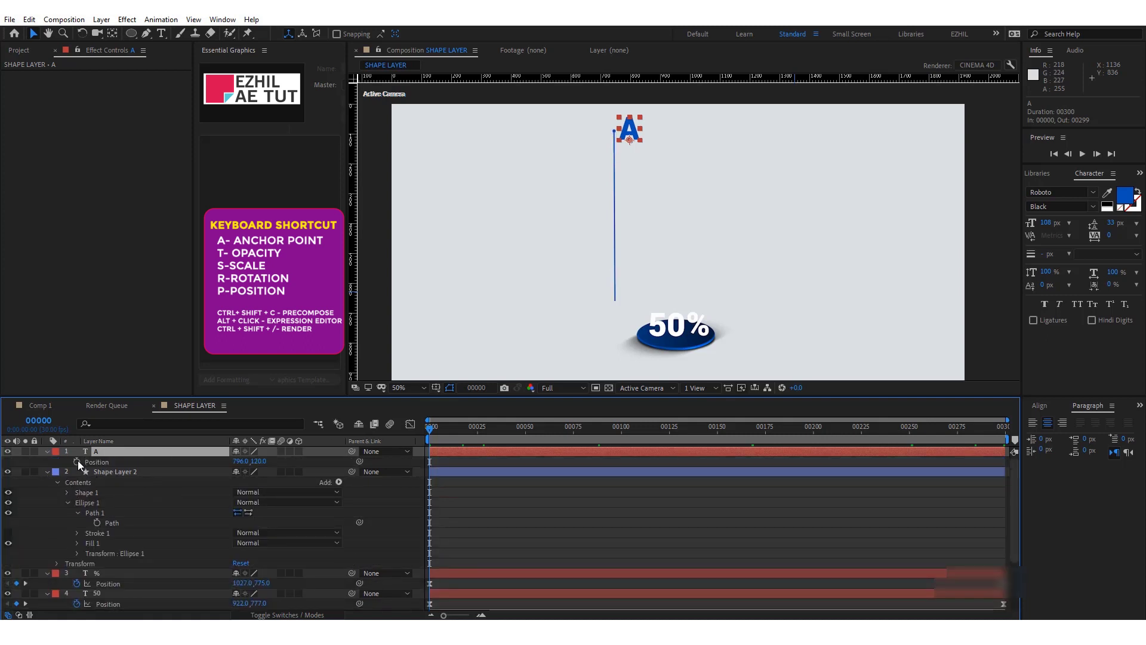
left_click(77, 461)
key("End")
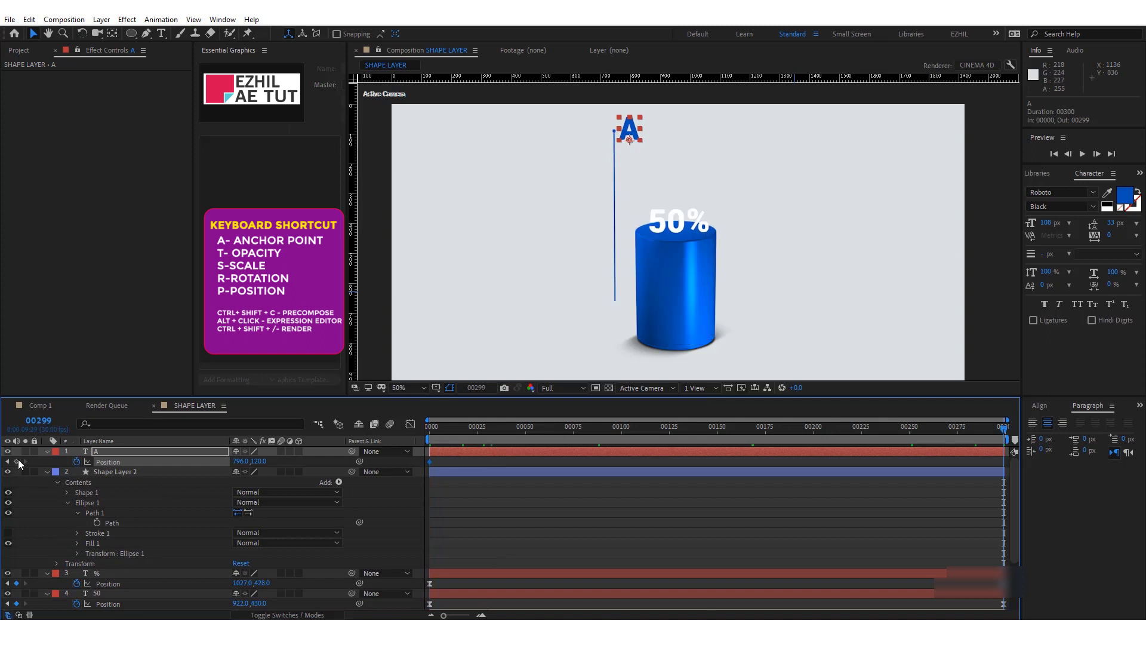
key("Home")
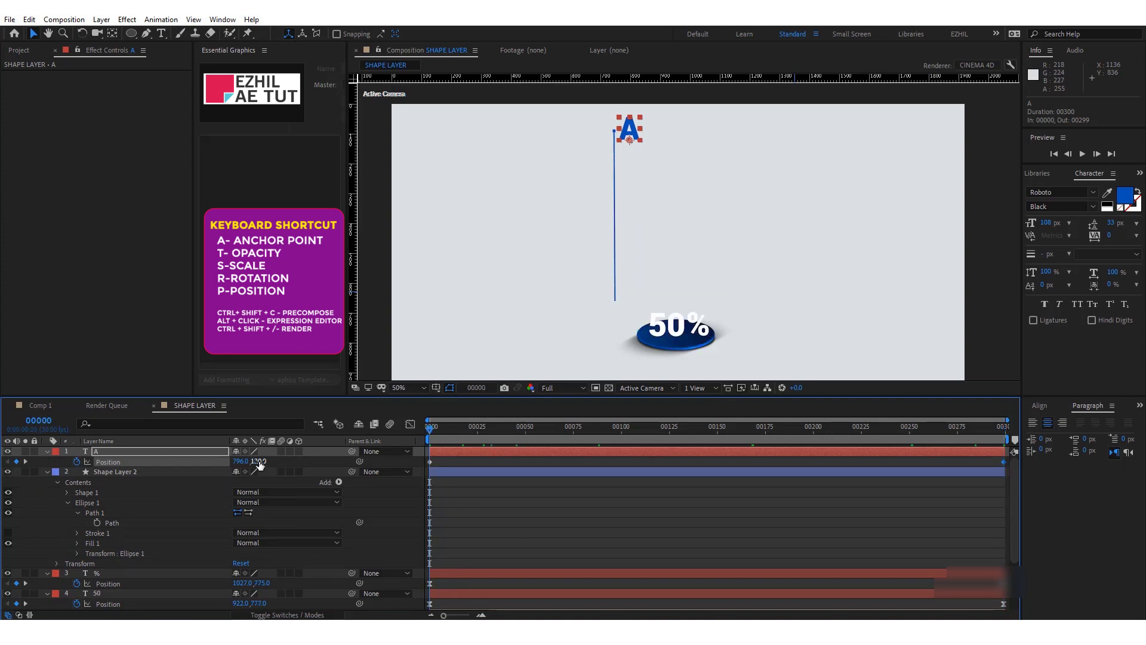
mouse_move(258, 460)
left_mouse_down()
mouse_move(349, 461)
mouse_move(551, 494)
left_mouse_up()
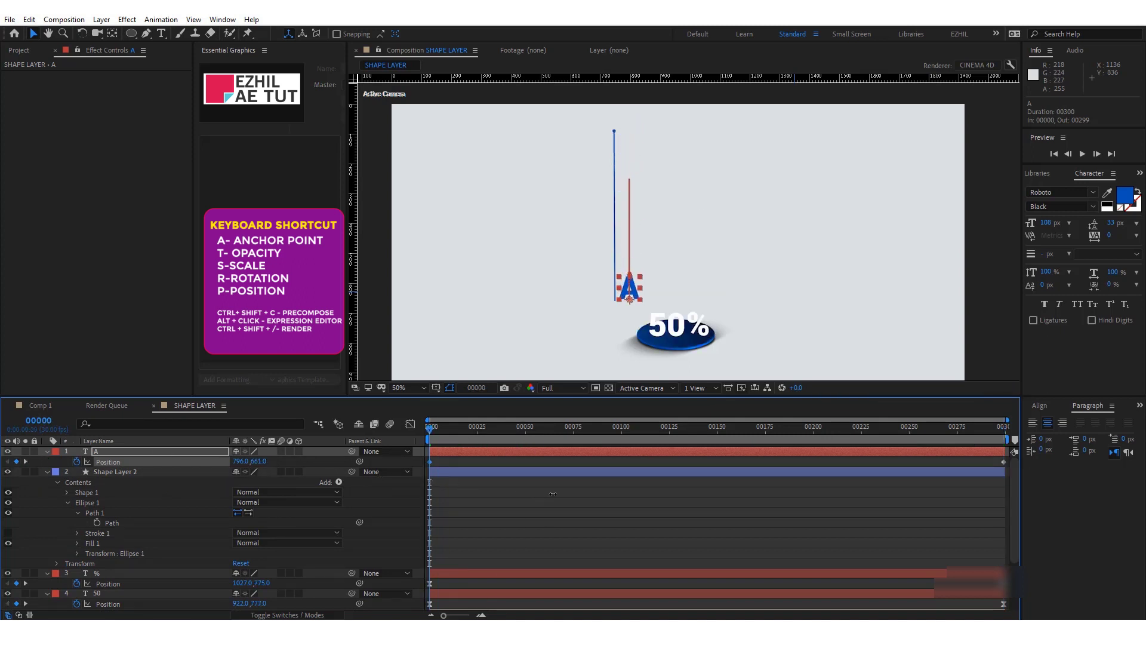
left_click_drag(548, 495, 560, 521)
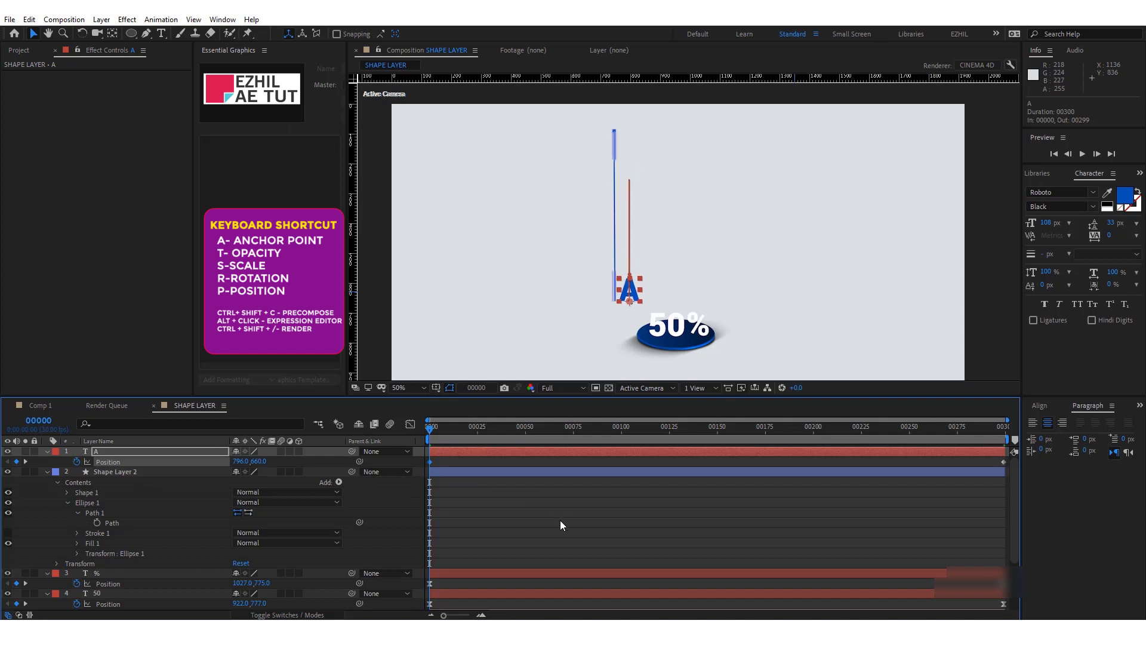
left_click(560, 520)
left_click(446, 460)
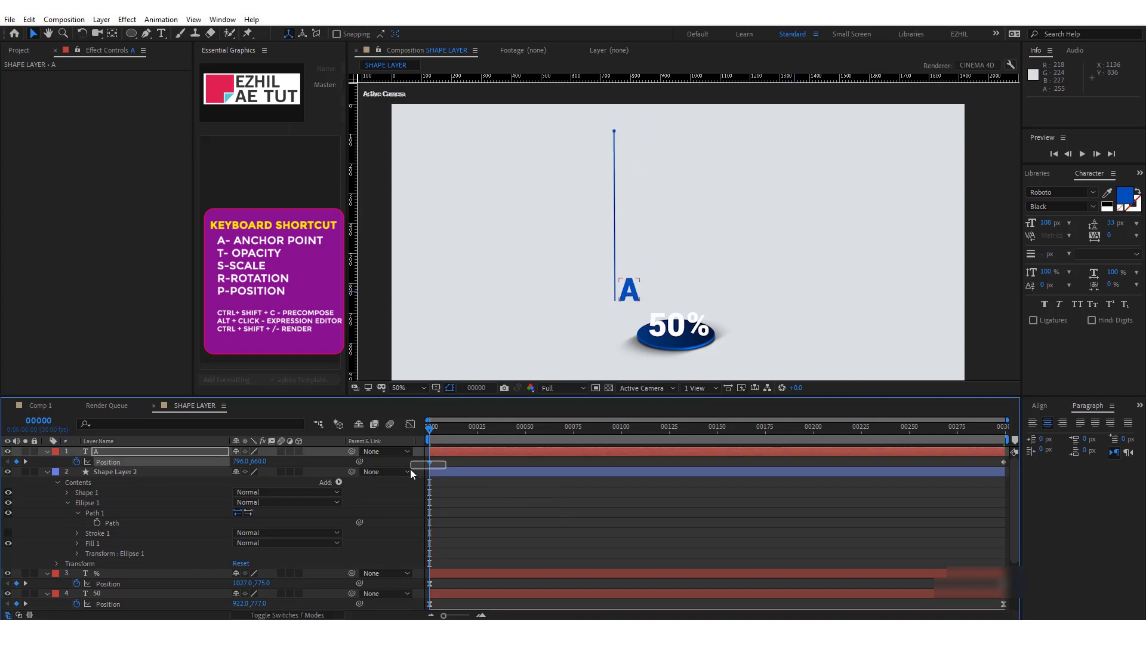
- Apply Easy Ease to the A label's Position keyframes
right_click(1002, 462)
mouse_move(1027, 610)
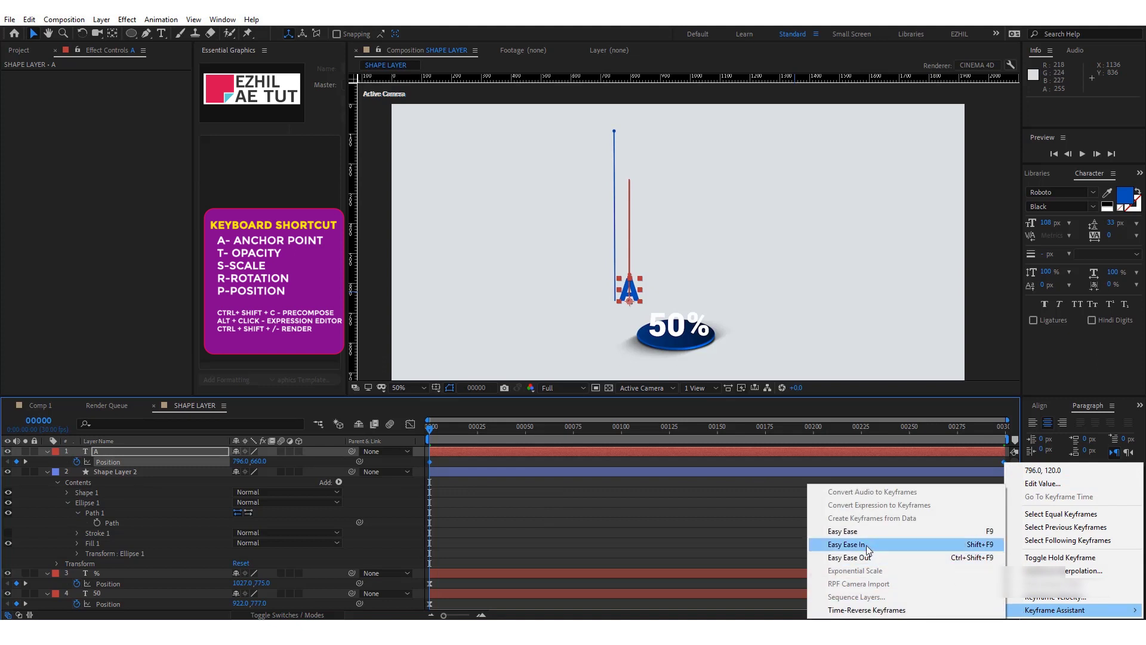
left_click(848, 531)
left_click(699, 537)
left_click(120, 472)
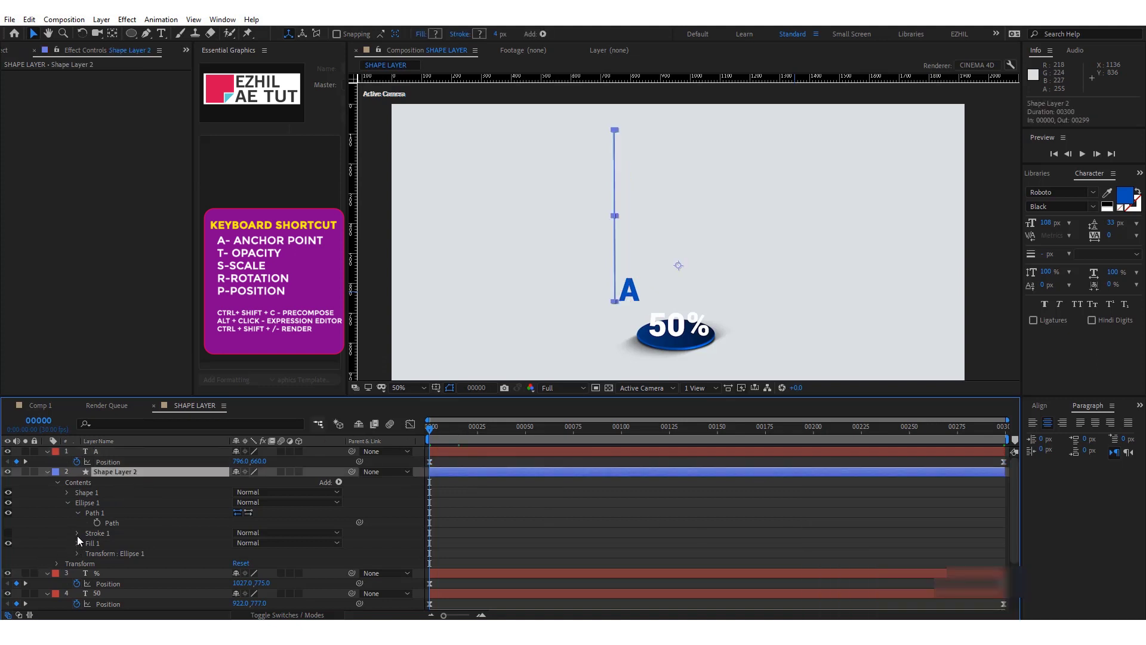
- Add Trim Paths to Shape Layer 2 and move it above Ellipse 1
scroll(74, 535, "down", 1)
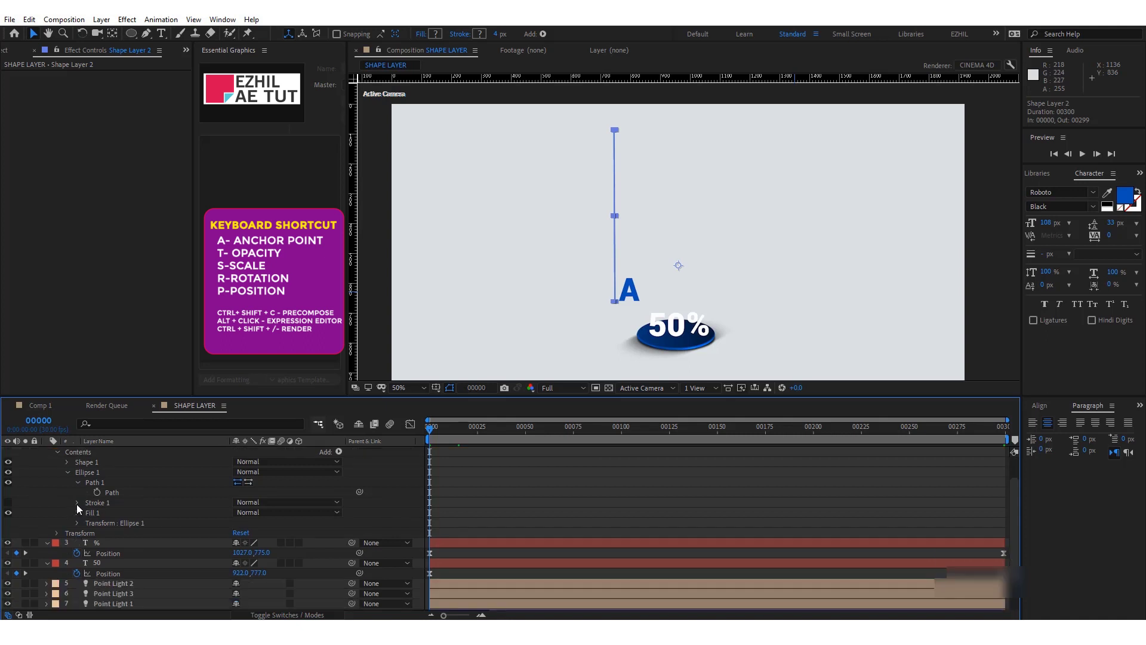
scroll(94, 492, "up", 1)
left_click(338, 482)
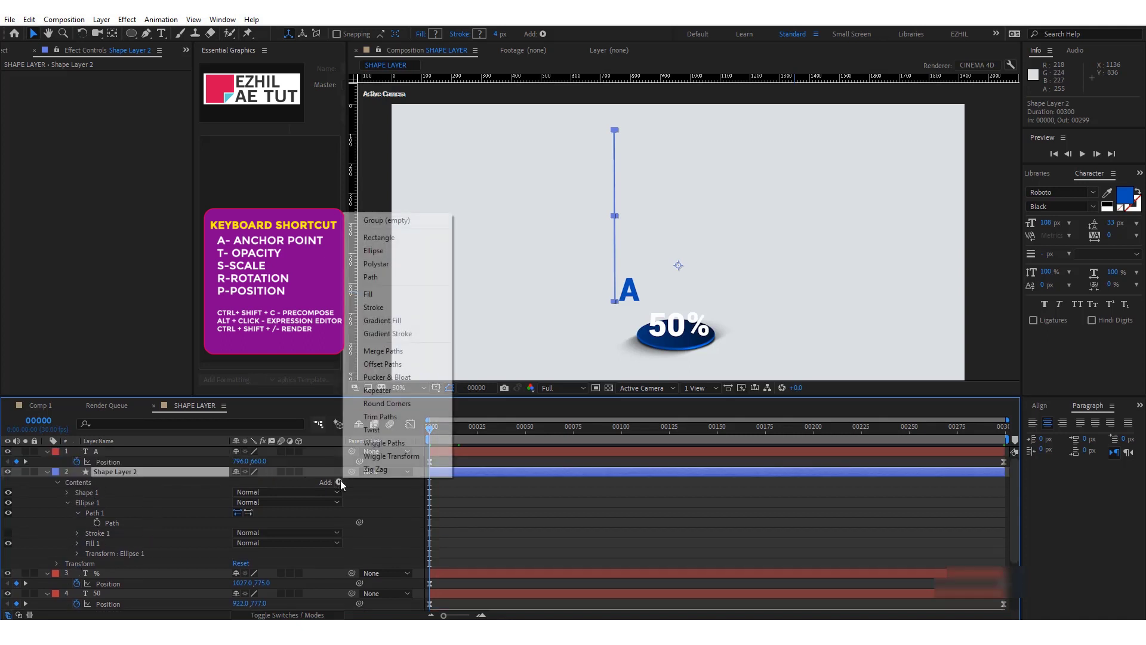
left_click(389, 420)
scroll(101, 532, "down", 1)
left_click(67, 533)
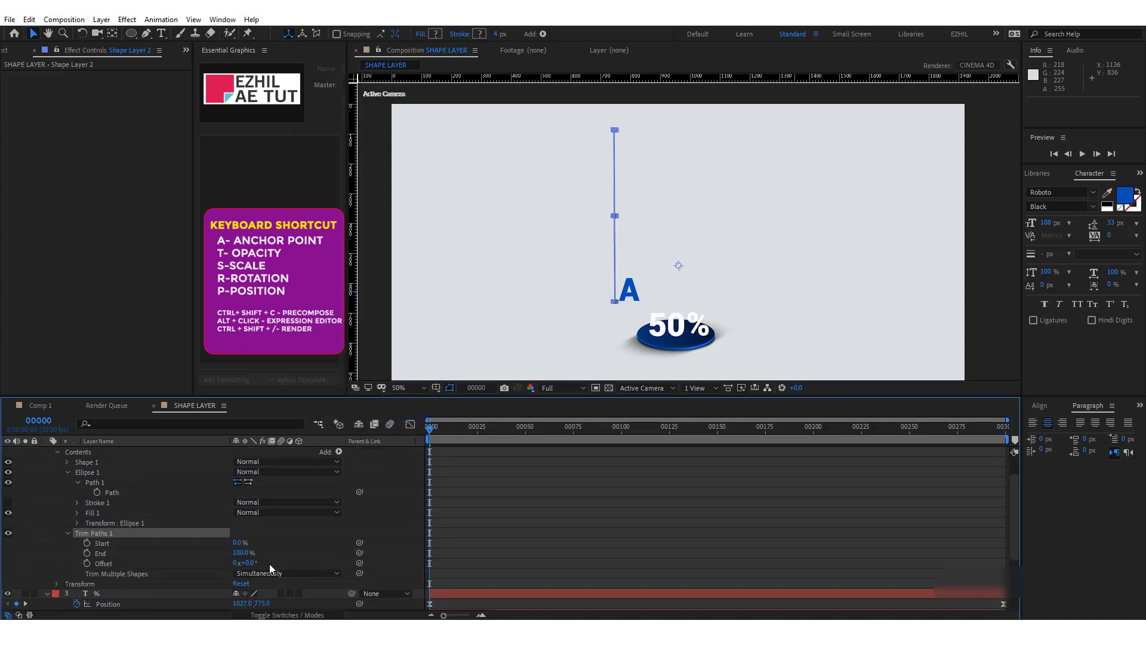
scroll(128, 550, "up", 1)
left_click(67, 502)
left_click(84, 503)
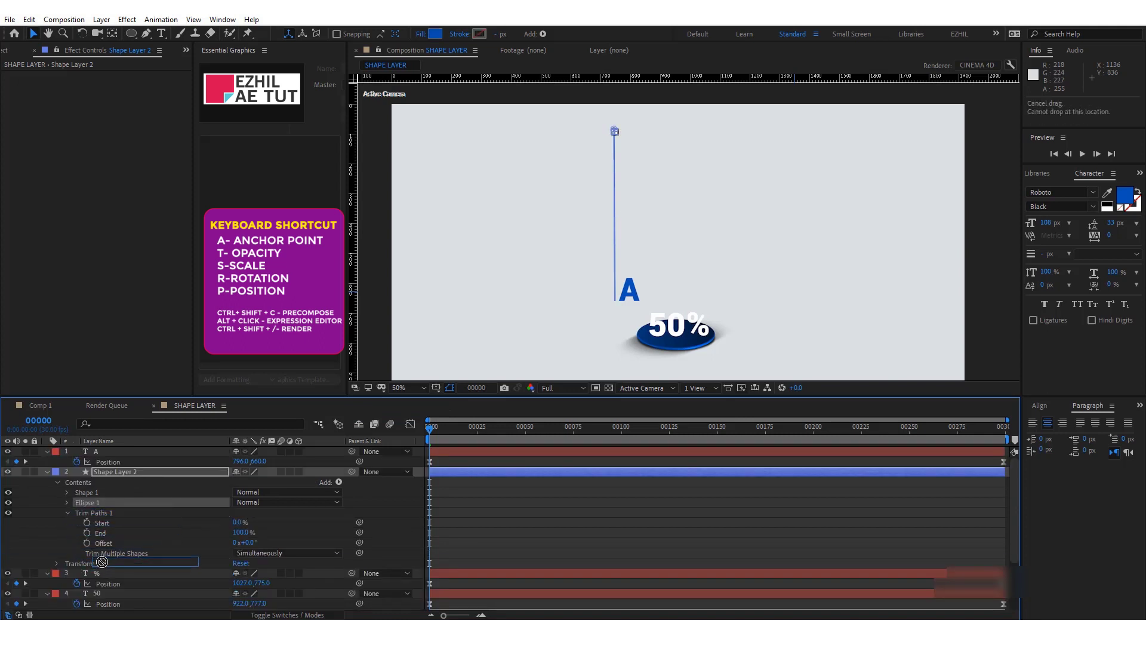
left_click_drag(88, 512, 95, 496)
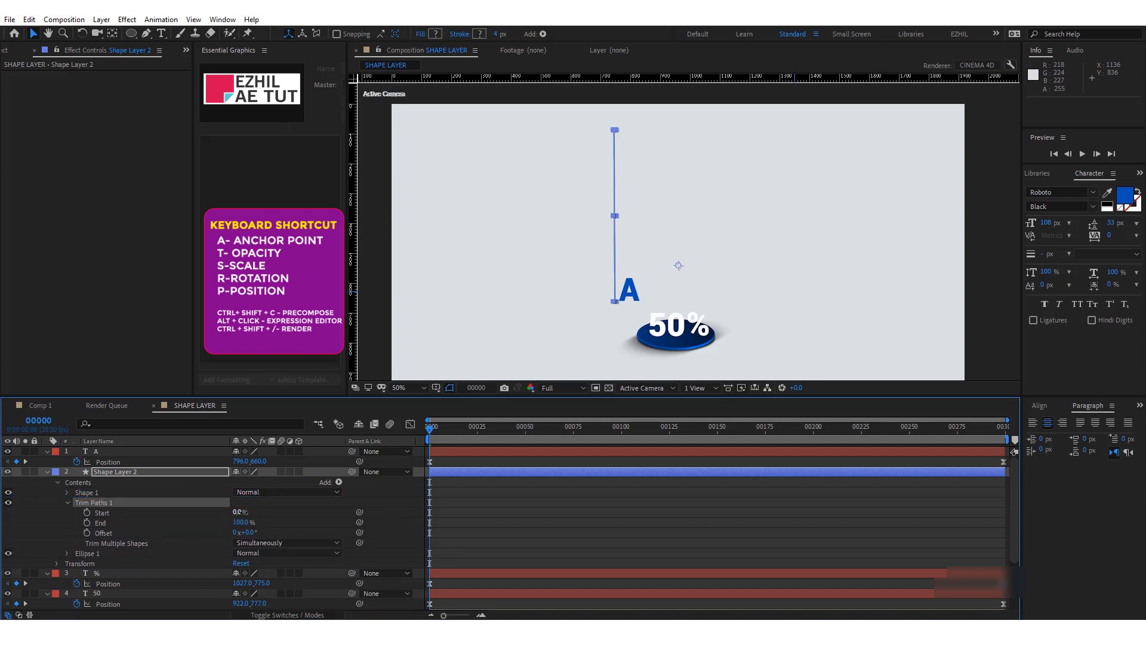
- Animate Trim Paths Start from 100% at frame 0 to 0% at frame 299 with Easy Ease, then preview
left_click_drag(244, 511, 447, 509)
left_click(87, 512)
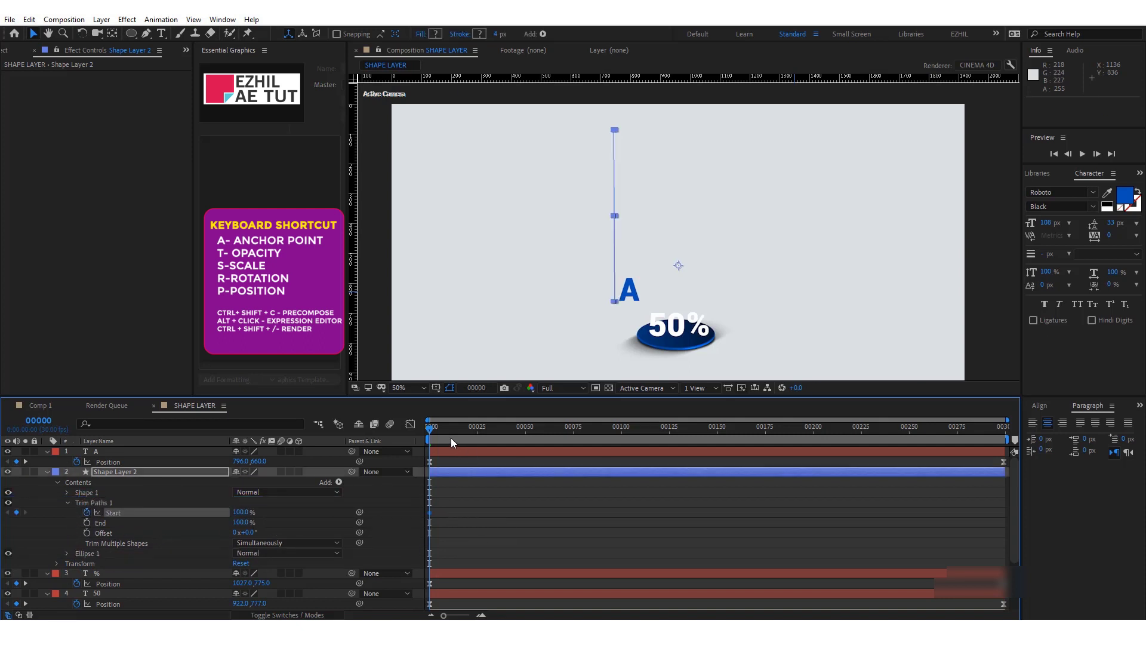
left_click_drag(430, 426, 1005, 426)
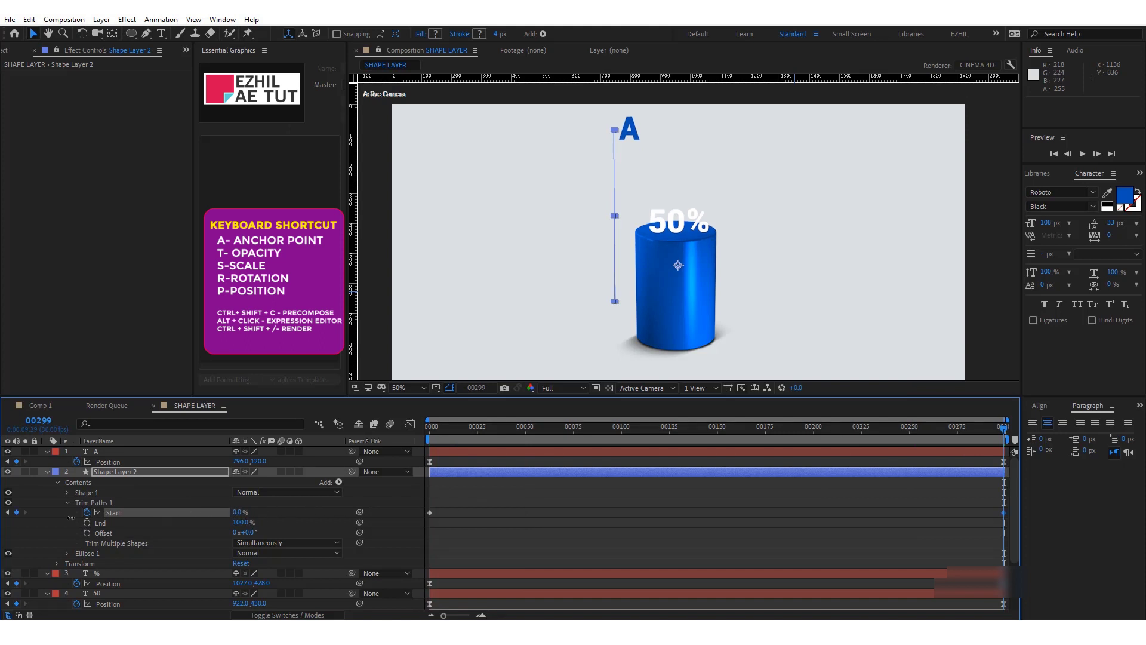
left_click_drag(425, 516, 1007, 517)
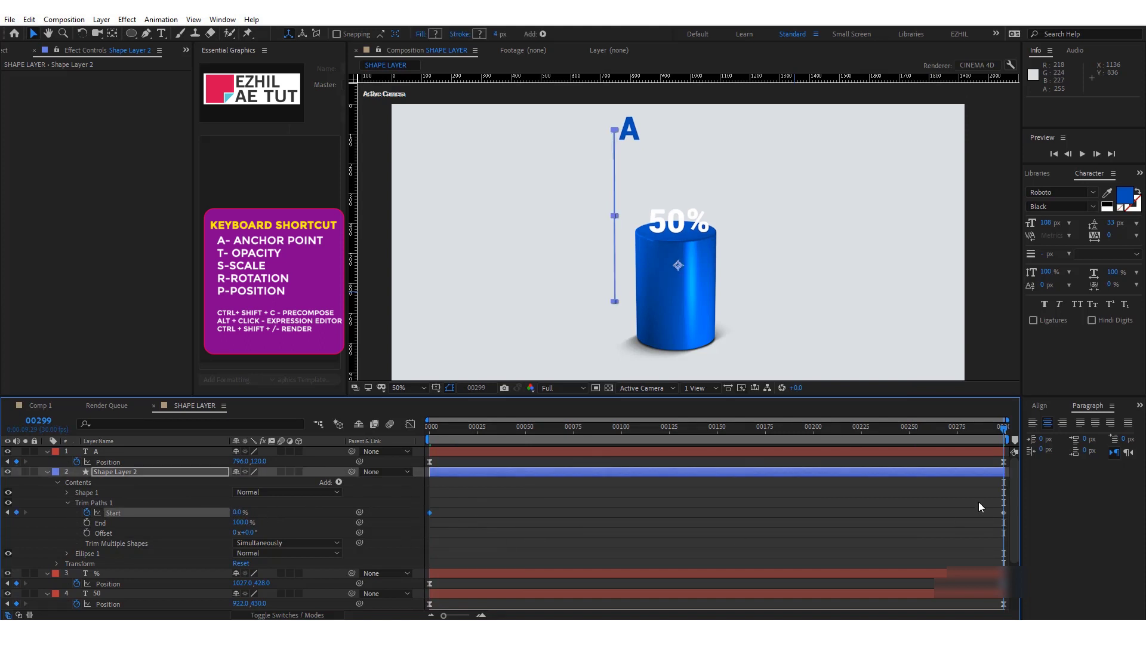
right_click(1007, 517)
mouse_move(1050, 502)
left_click(863, 543)
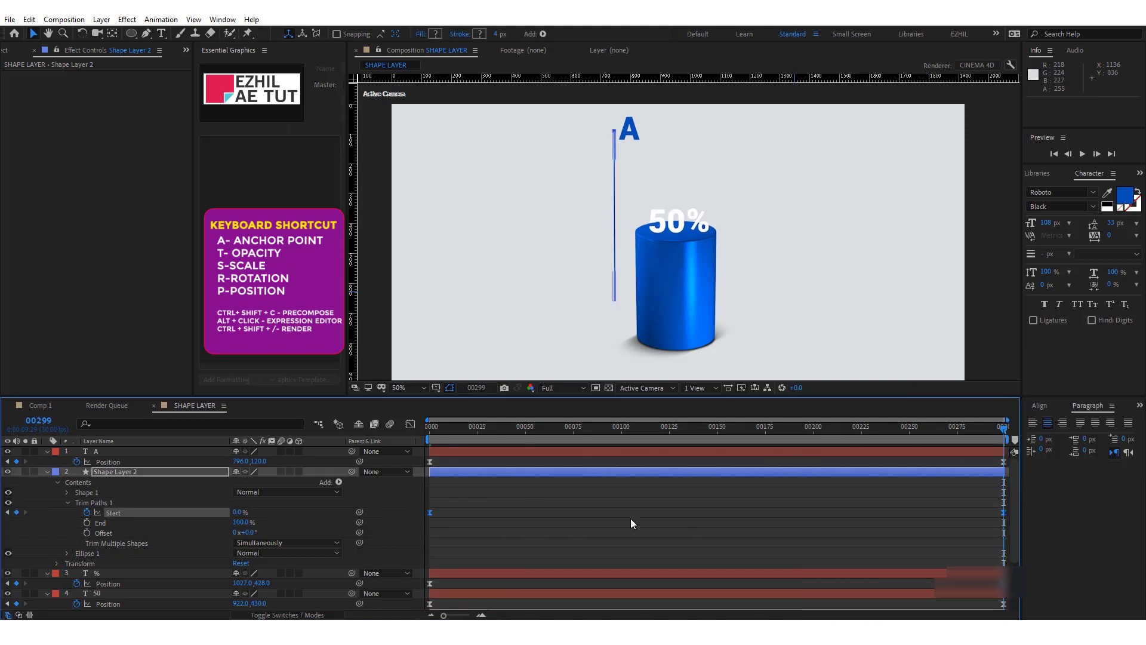
left_click(631, 520)
key("space")
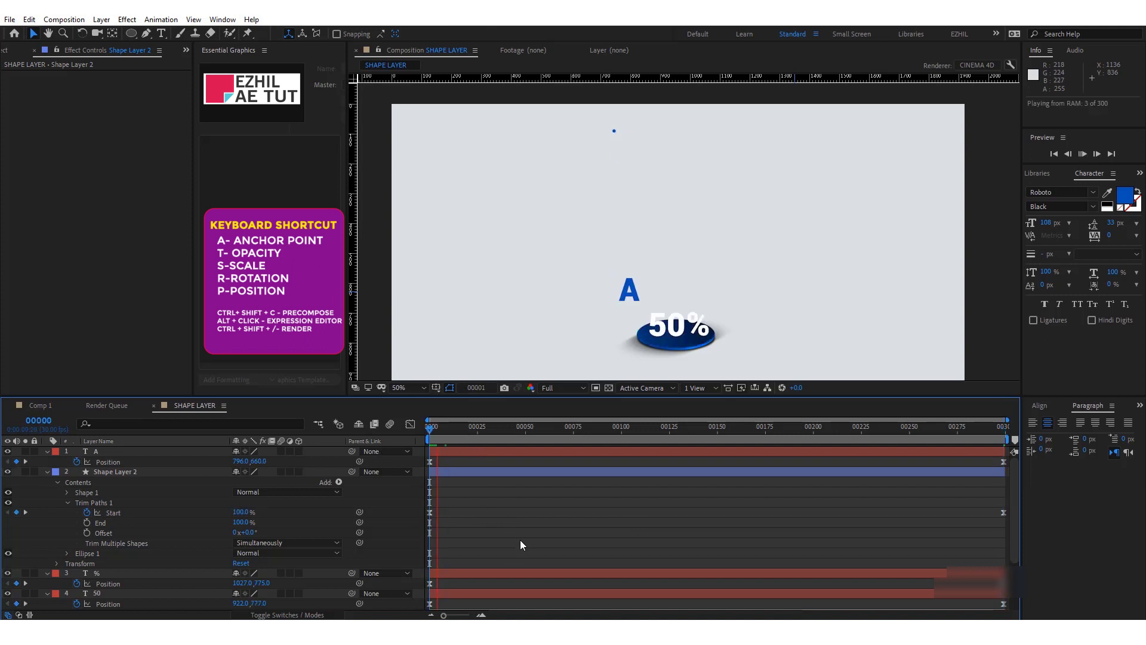
left_click_drag(449, 434, 1077, 453)
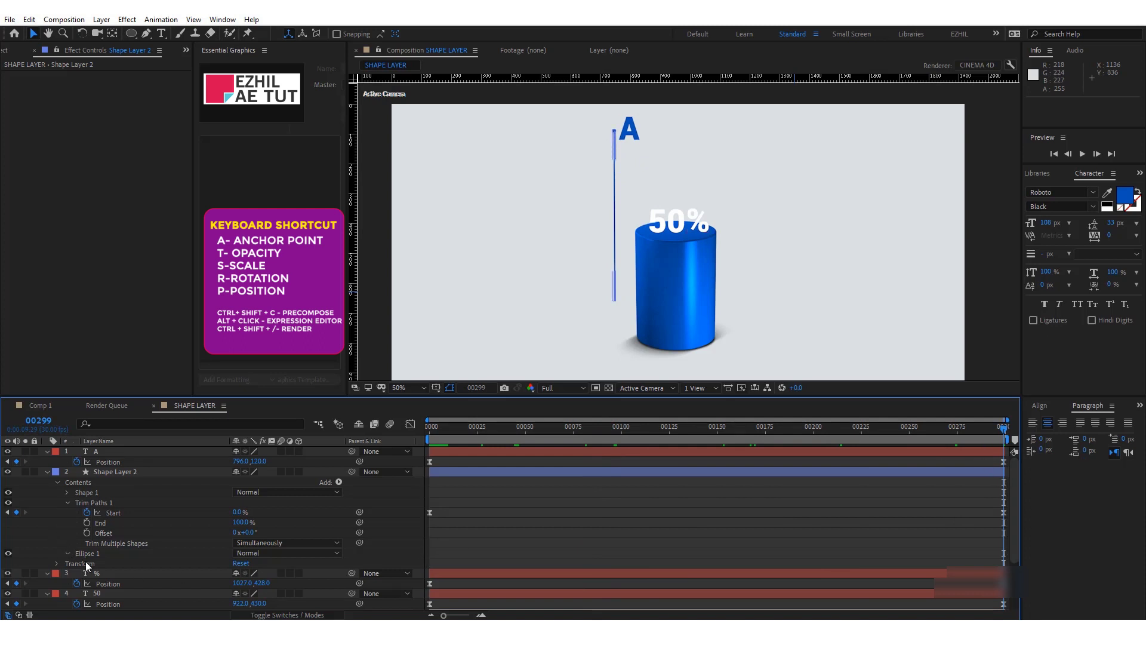
- Keyframe Ellipse 1's Scale from 0% at frame 274 to 100% at frame 299, then preview
scroll(96, 567, "down", 1)
left_click(75, 573)
scroll(95, 567, "down", 1)
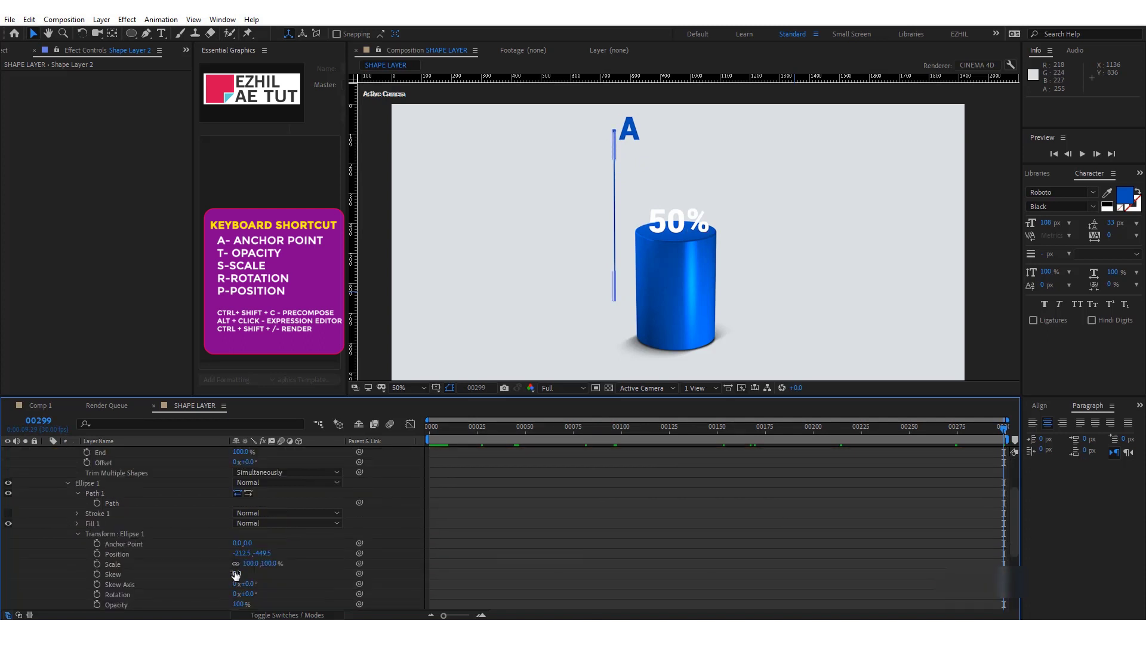
left_click(116, 561)
left_click(954, 435)
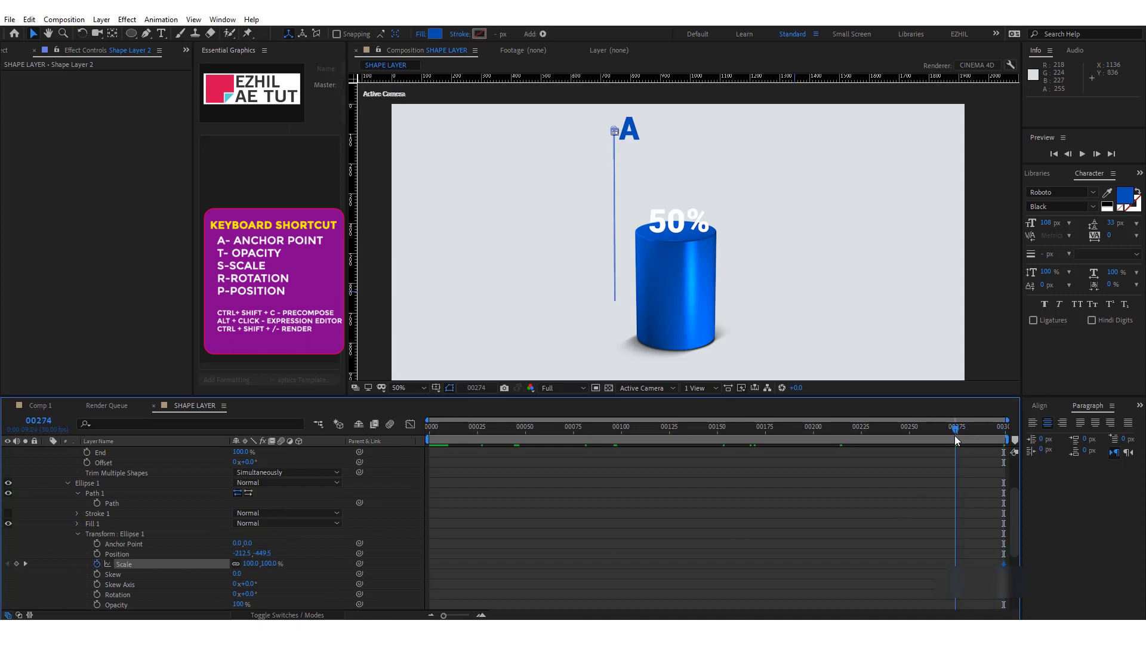
left_click(270, 563)
type("0")
key("Return")
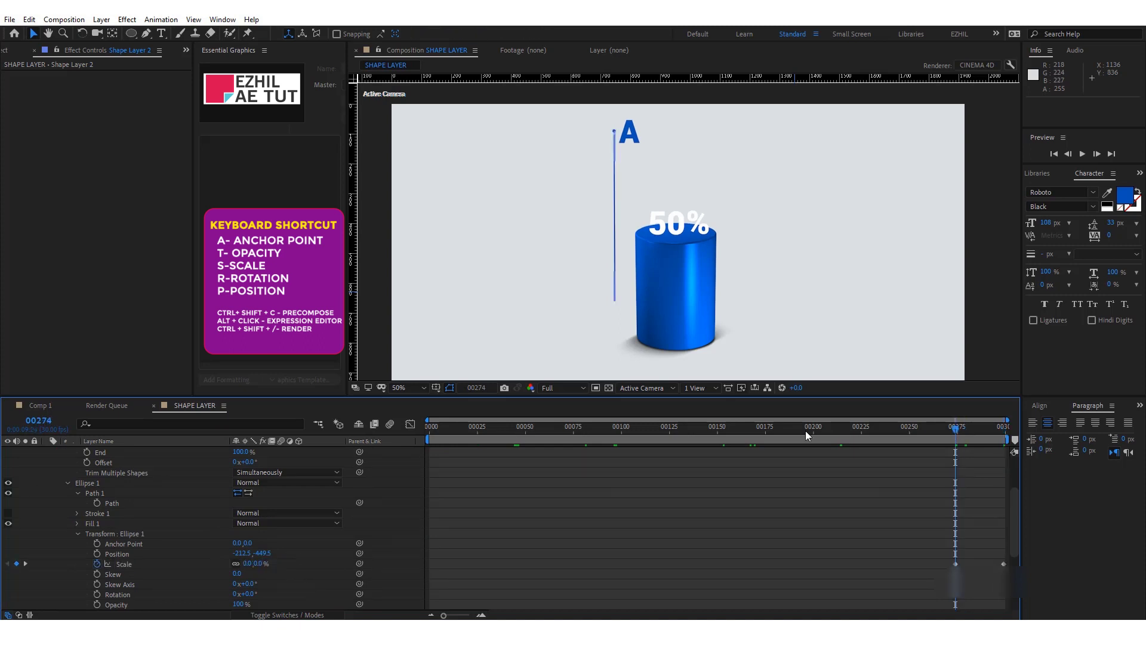
left_click_drag(957, 431, 1016, 436)
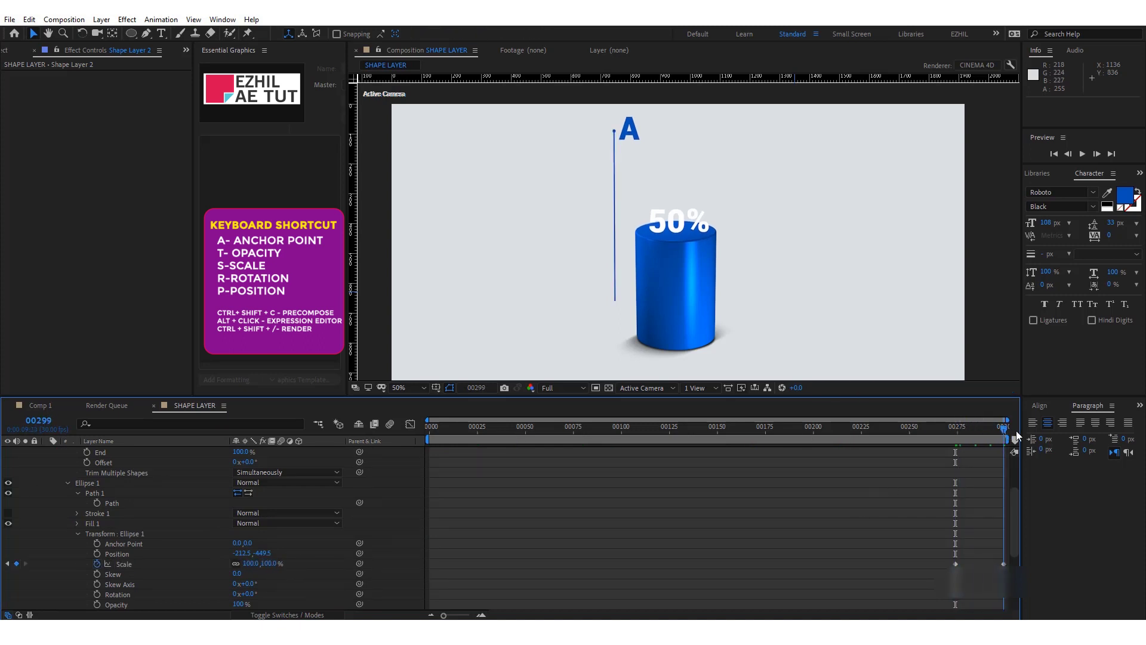
key("space")
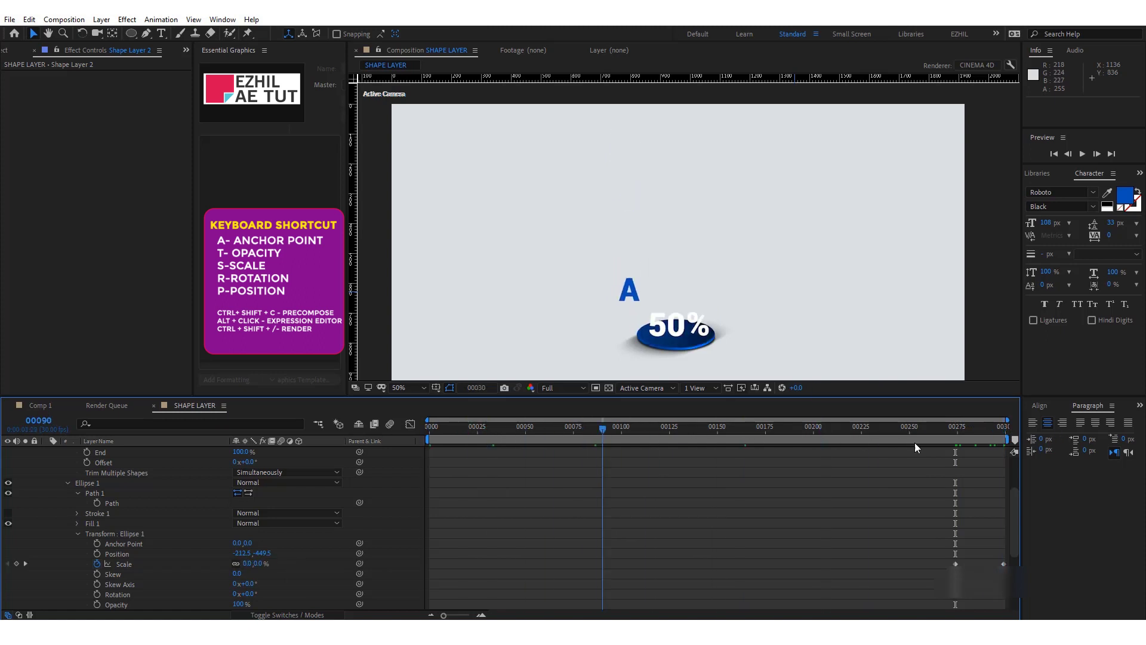
key("space")
key("space")
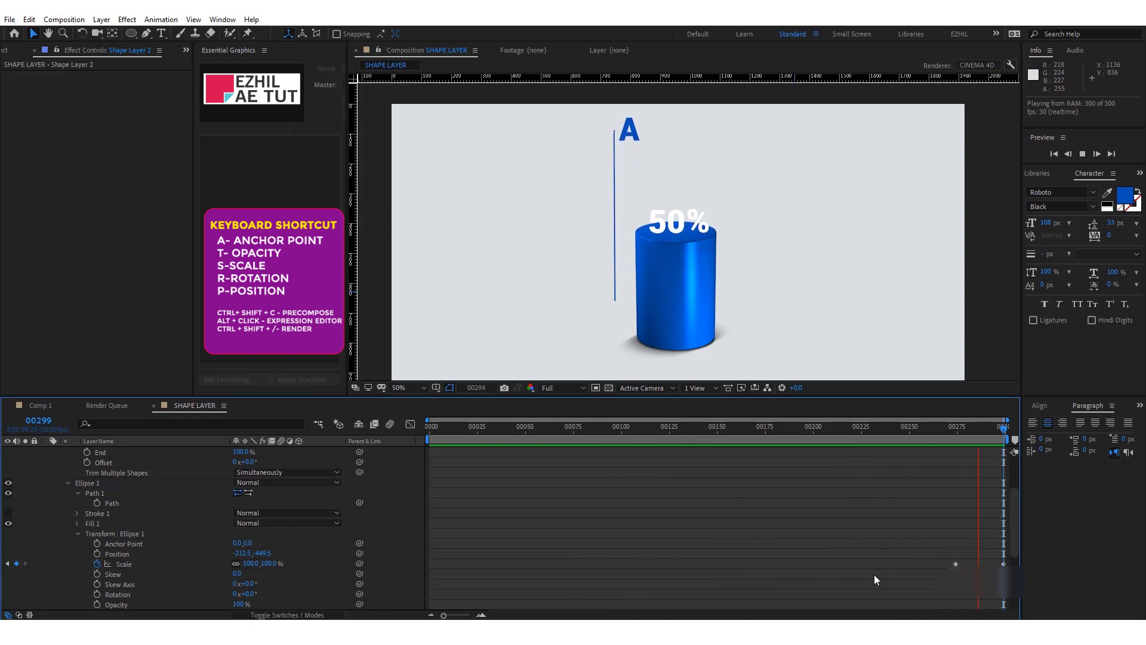
key("space")
- Collapse Shape Layer 2 and A's Position, then select and expand the 50 text layer
scroll(113, 489, "up", 3)
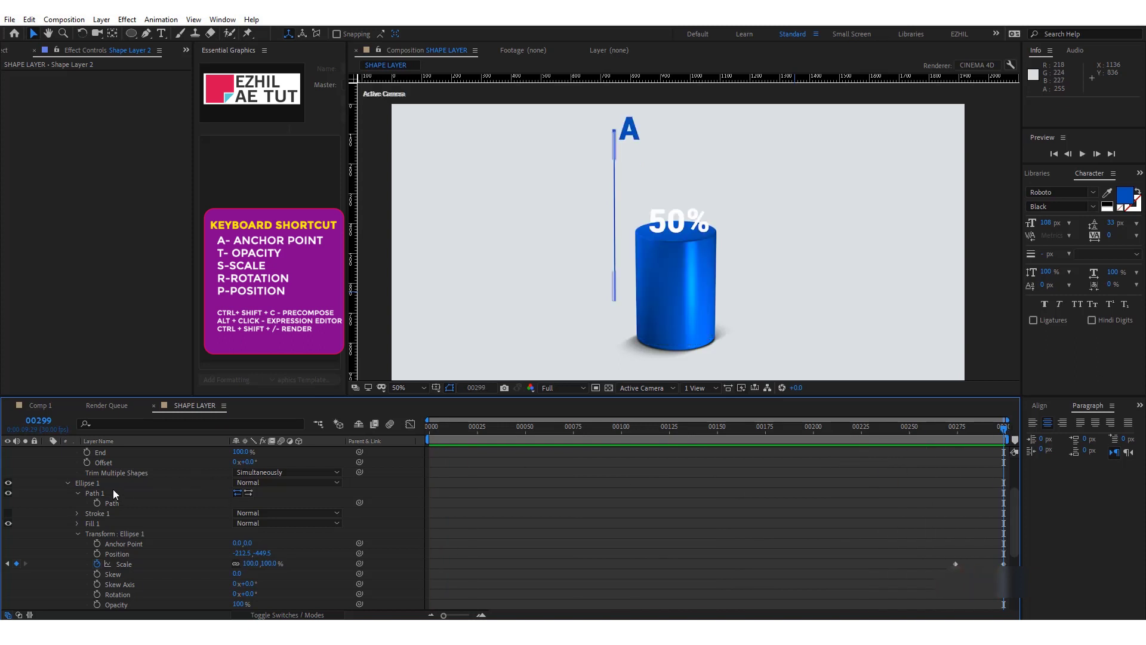
left_click(74, 479)
scroll(65, 476, "up", 1)
left_click(47, 471)
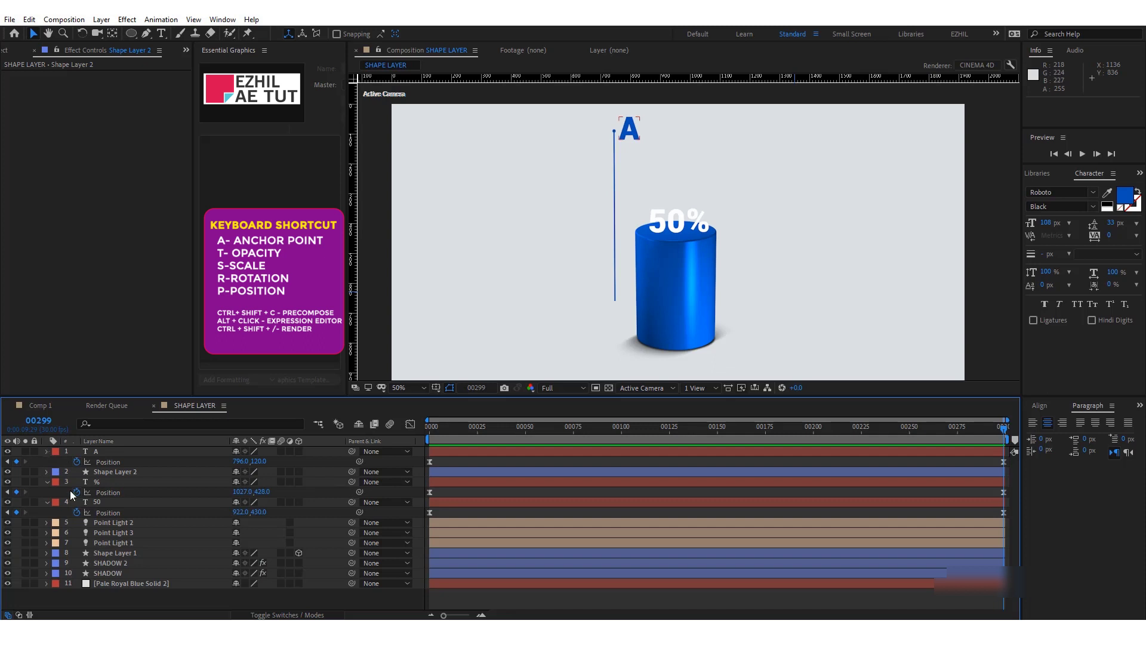
left_click(99, 489)
left_click(45, 493)
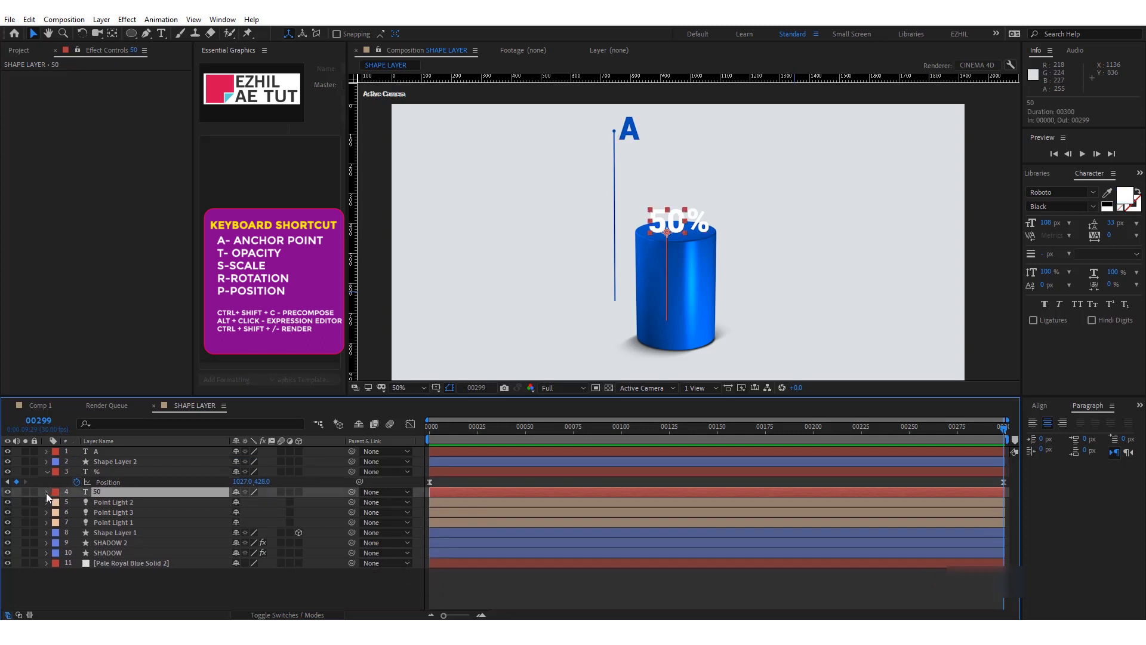
left_click(46, 492)
left_click(57, 514)
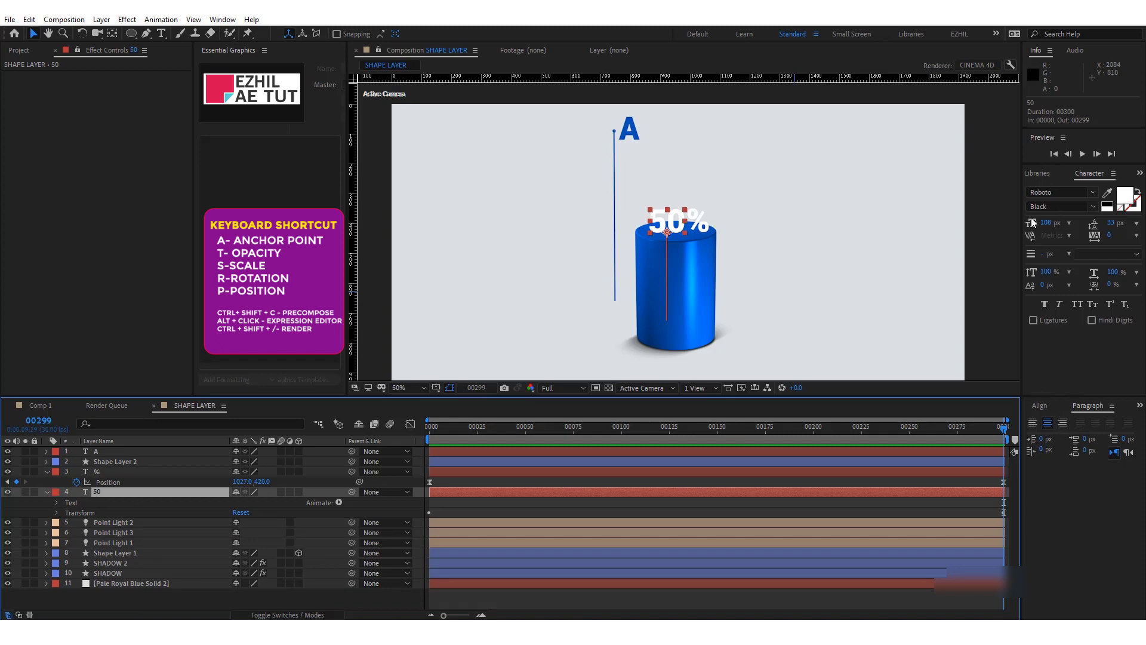
- Apply Slider Control from Effects & Presets to the 50 layer and add a Source Text expression
left_click(223, 19)
left_click(243, 165)
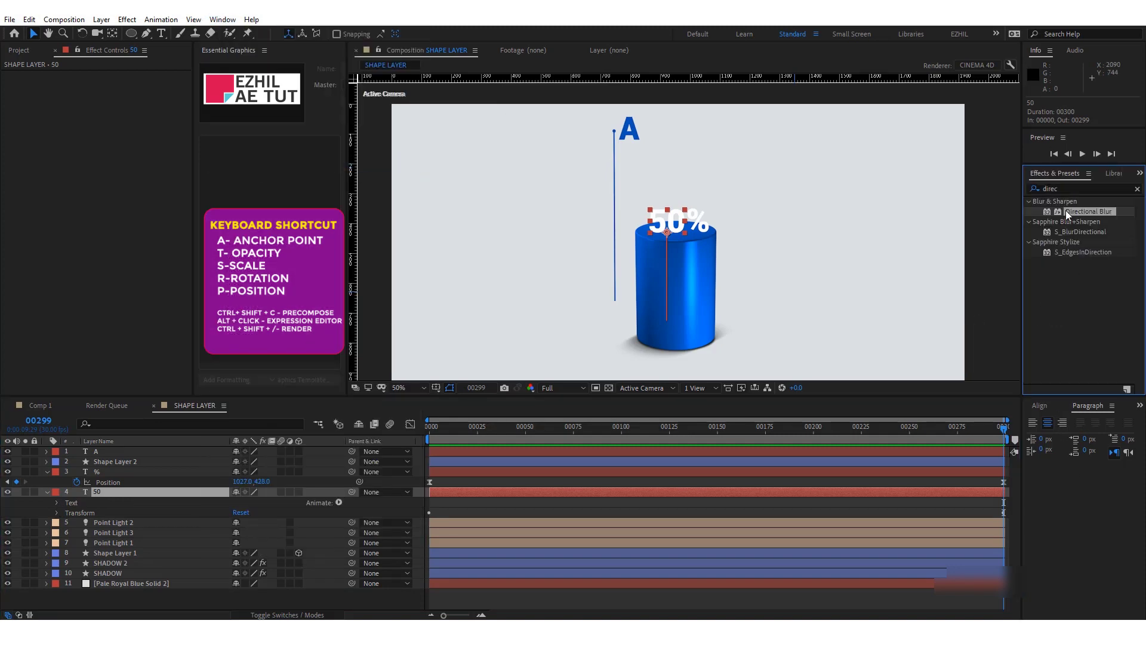
type("slider")
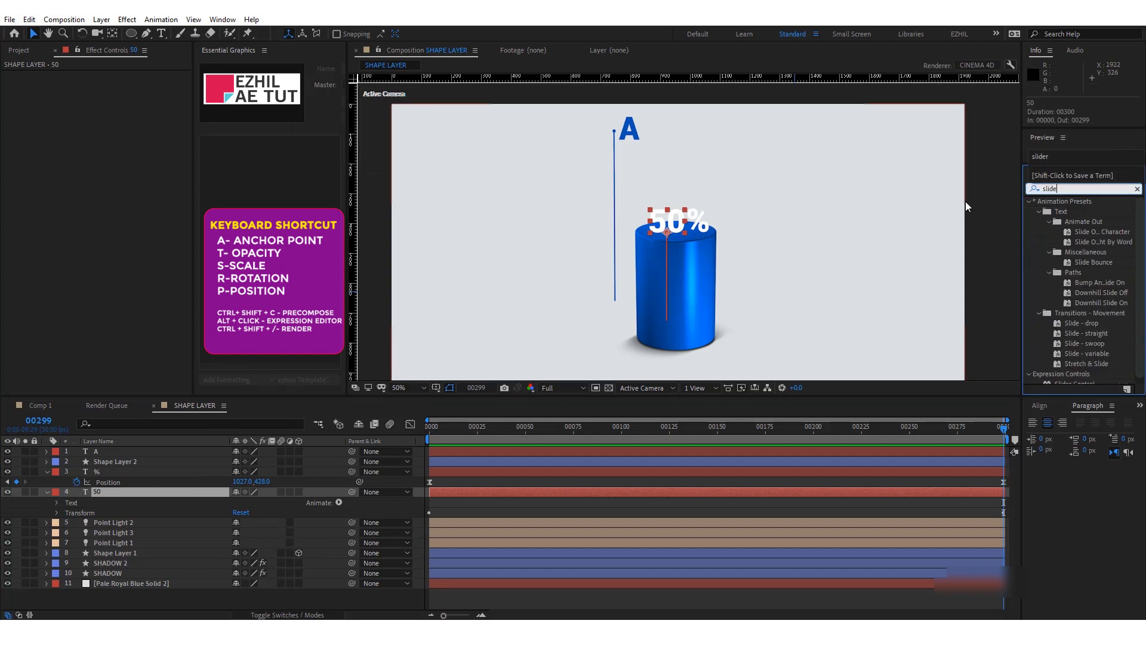
left_click(1062, 214)
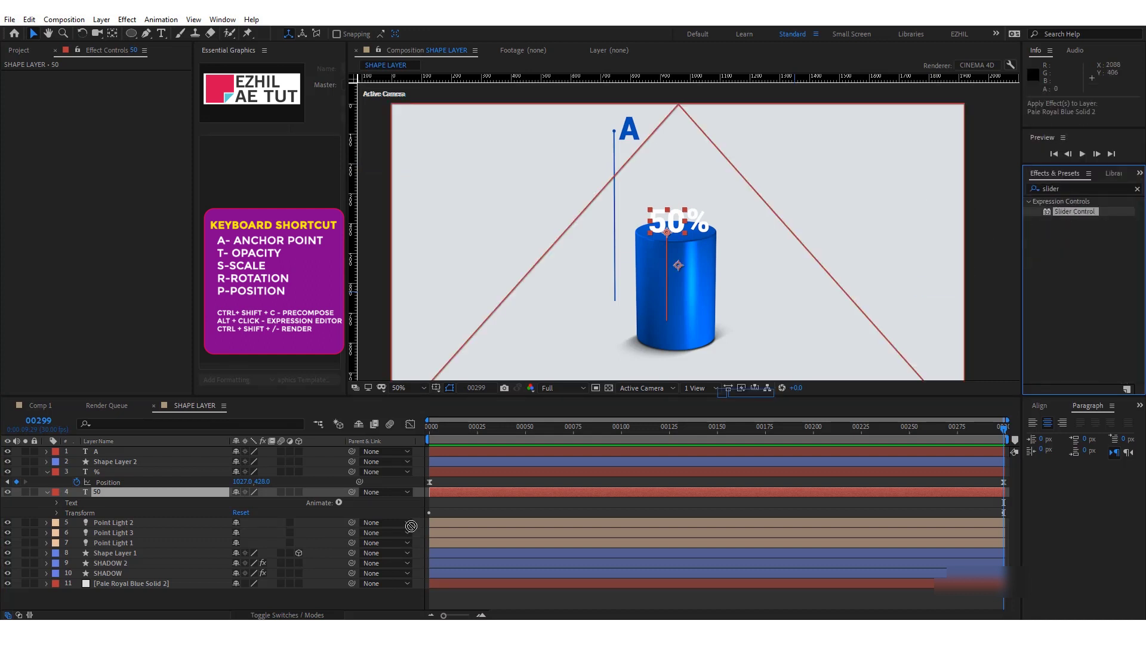
left_click_drag(1062, 214, 98, 493)
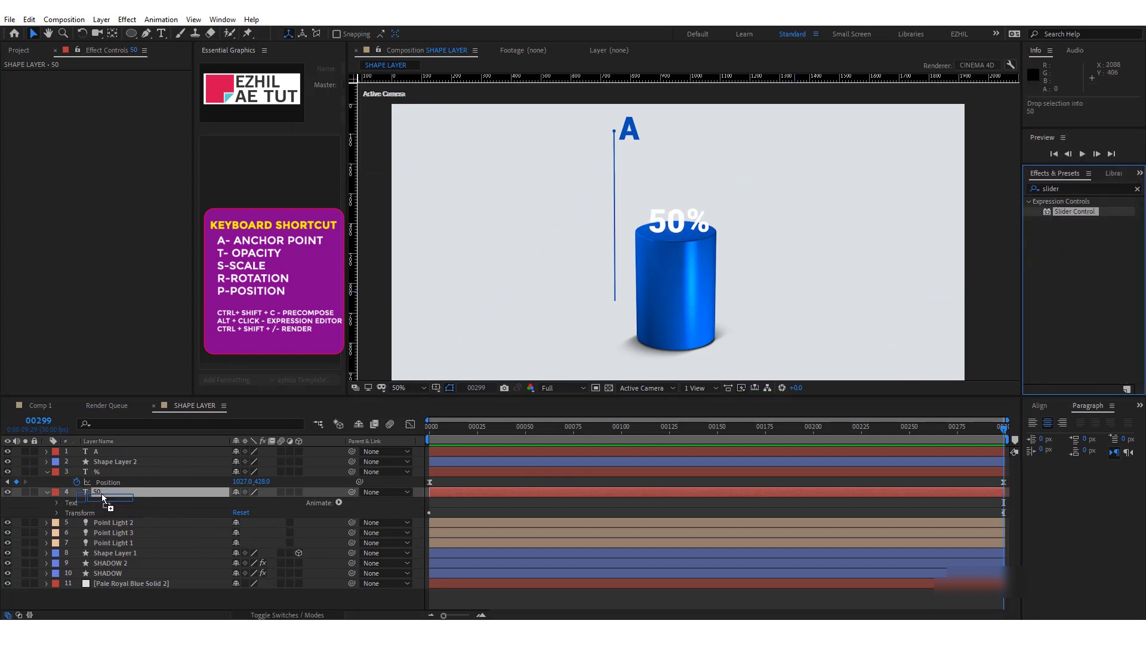
left_click(58, 503)
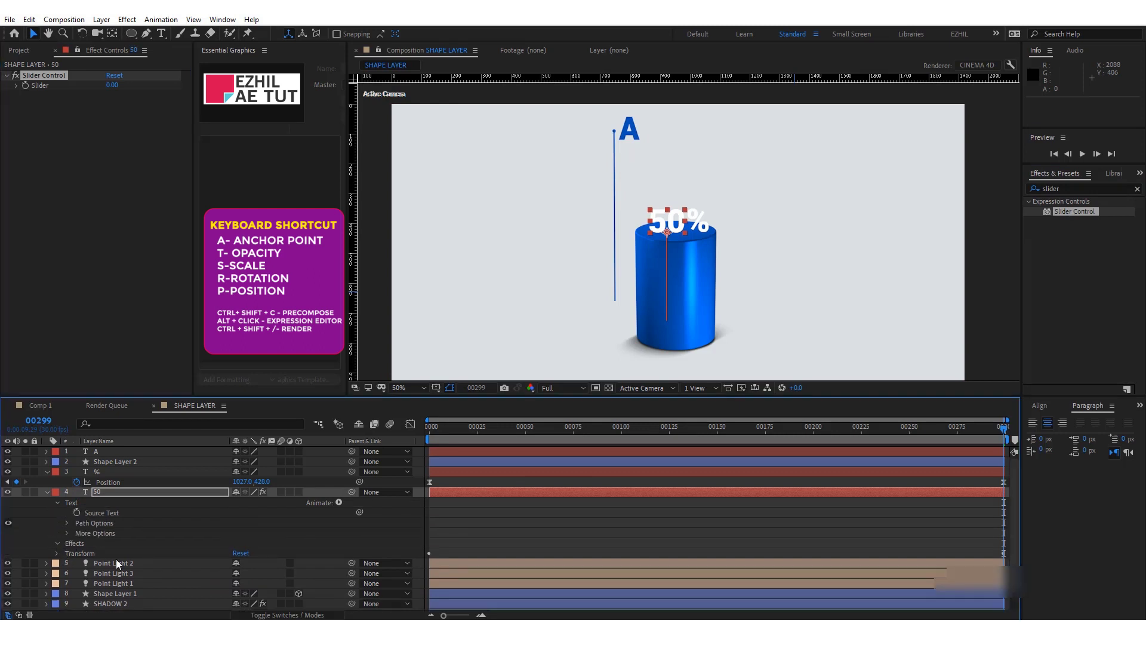
left_click(68, 553)
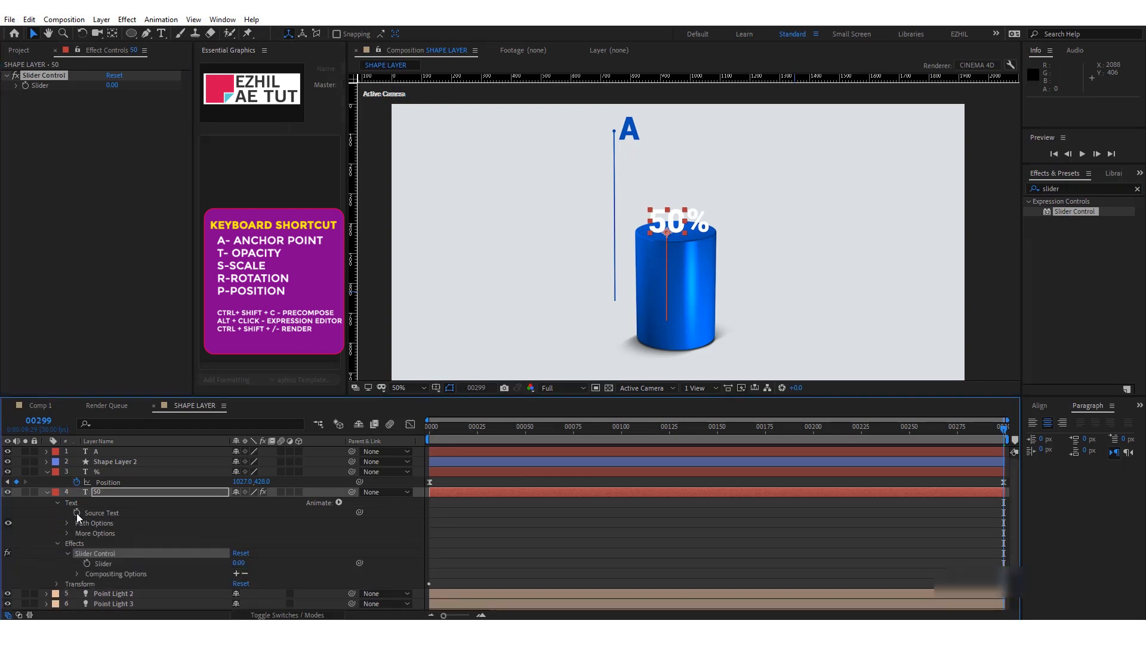
left_click(76, 512, "alt")
- Link the Source Text expression to the Slider and wrap it in Math.round()
left_click_drag(266, 522, 107, 588)
left_click(460, 564)
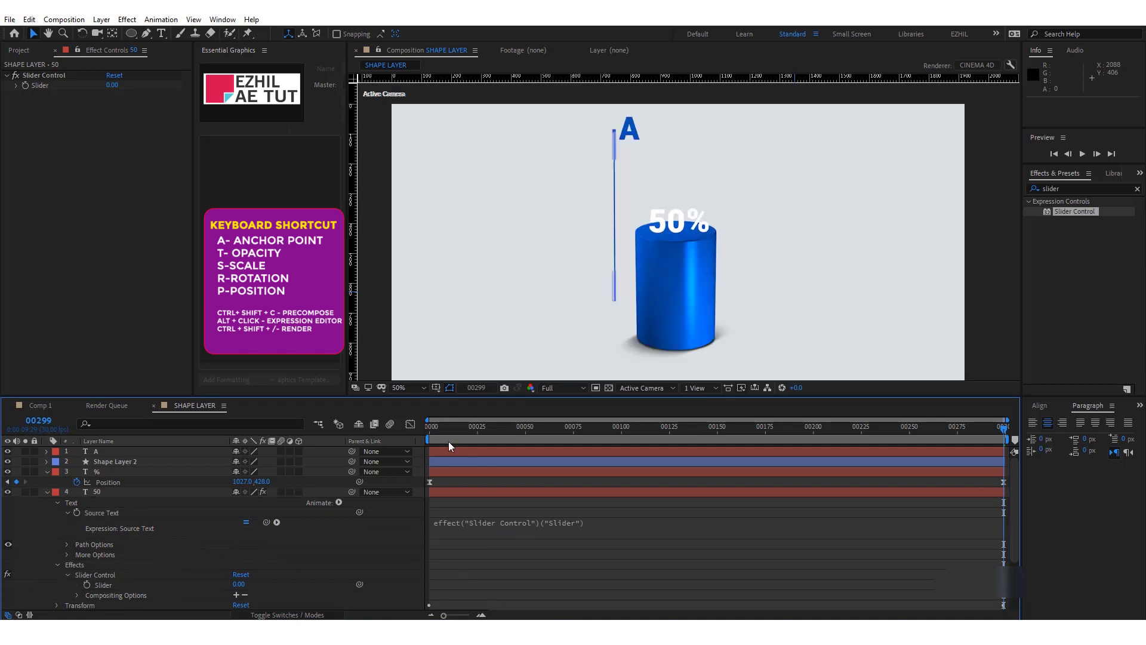
left_click(442, 523)
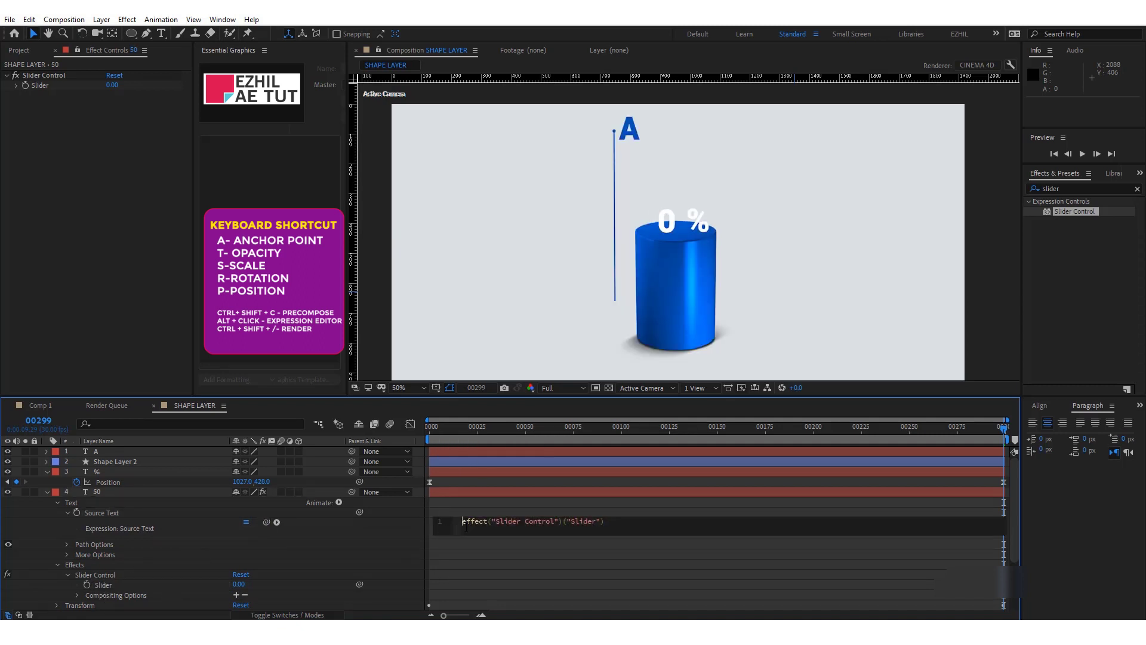
type("Math")
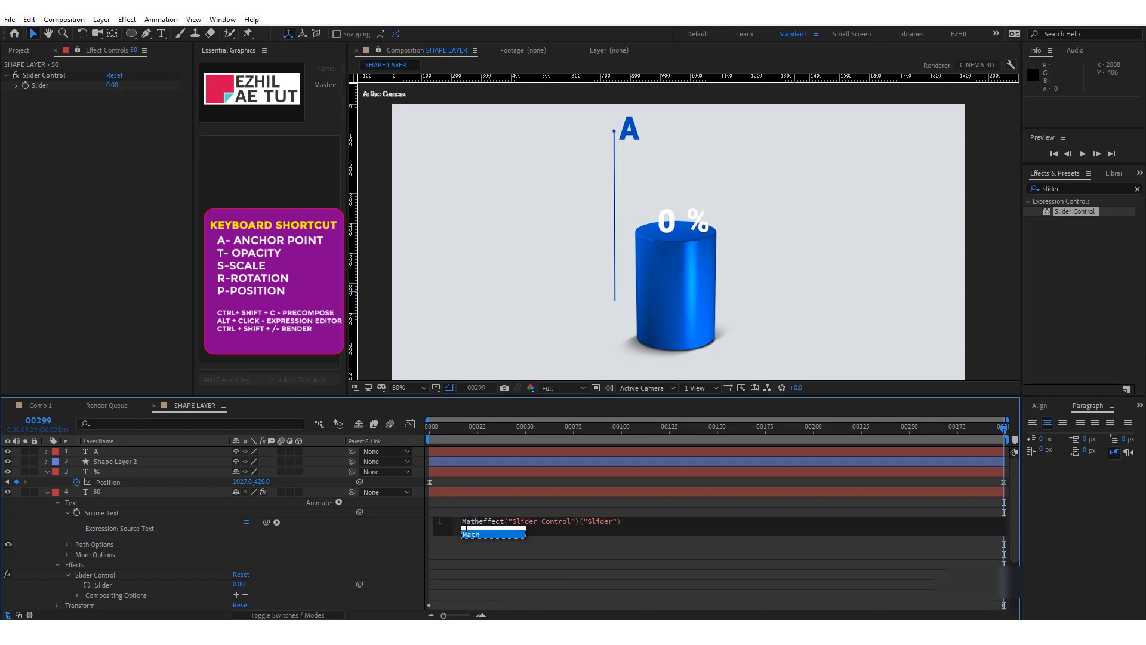
type(".rou")
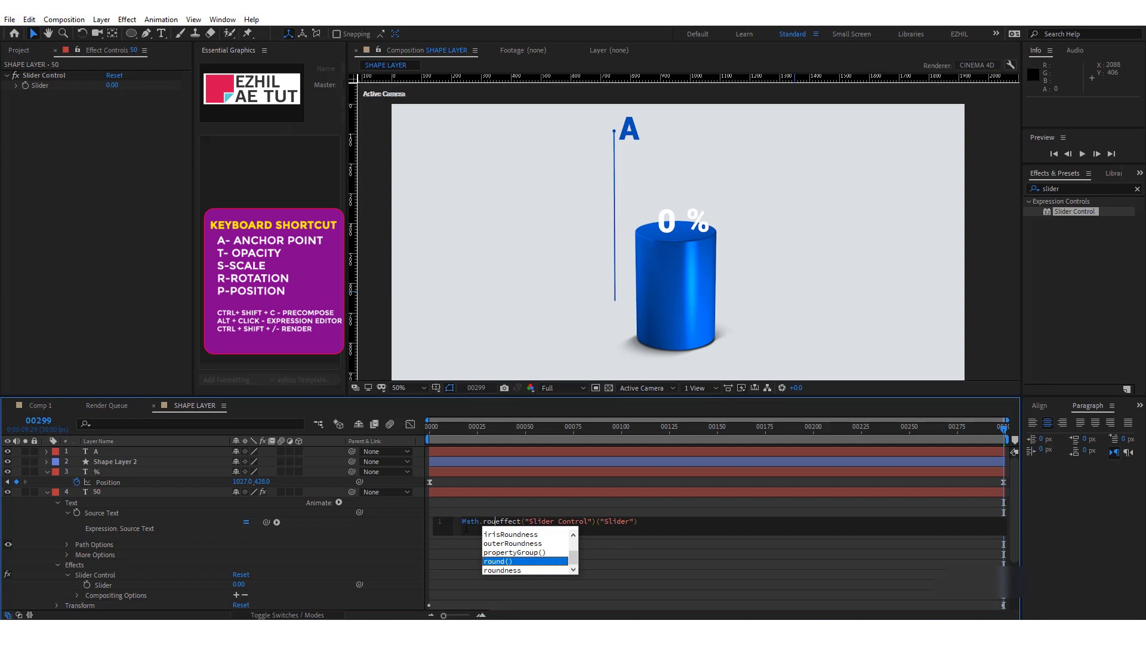
key("Return")
key("Delete")
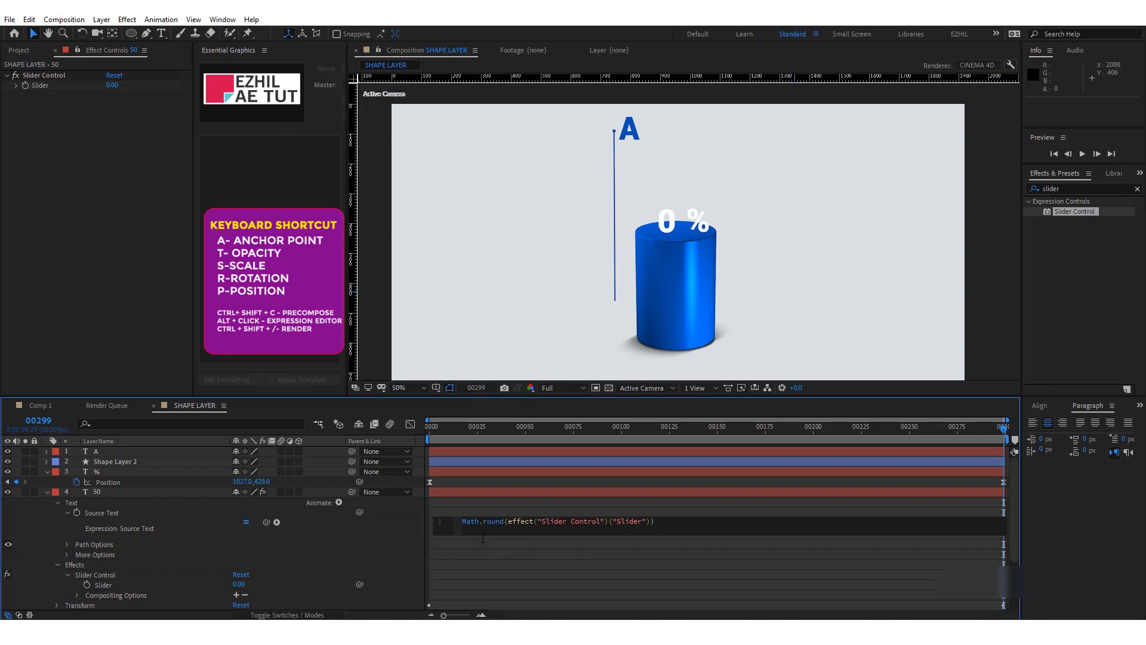
left_click(521, 560)
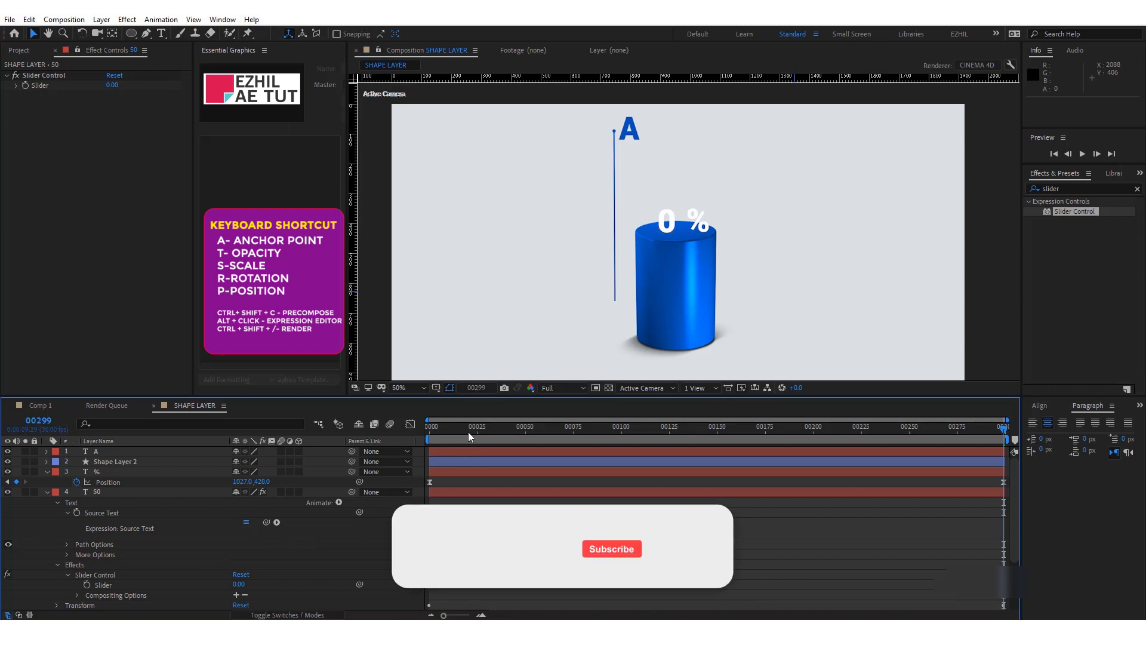
- Set the Slider value to 50 at the last frame
key("Home")
left_click(78, 591)
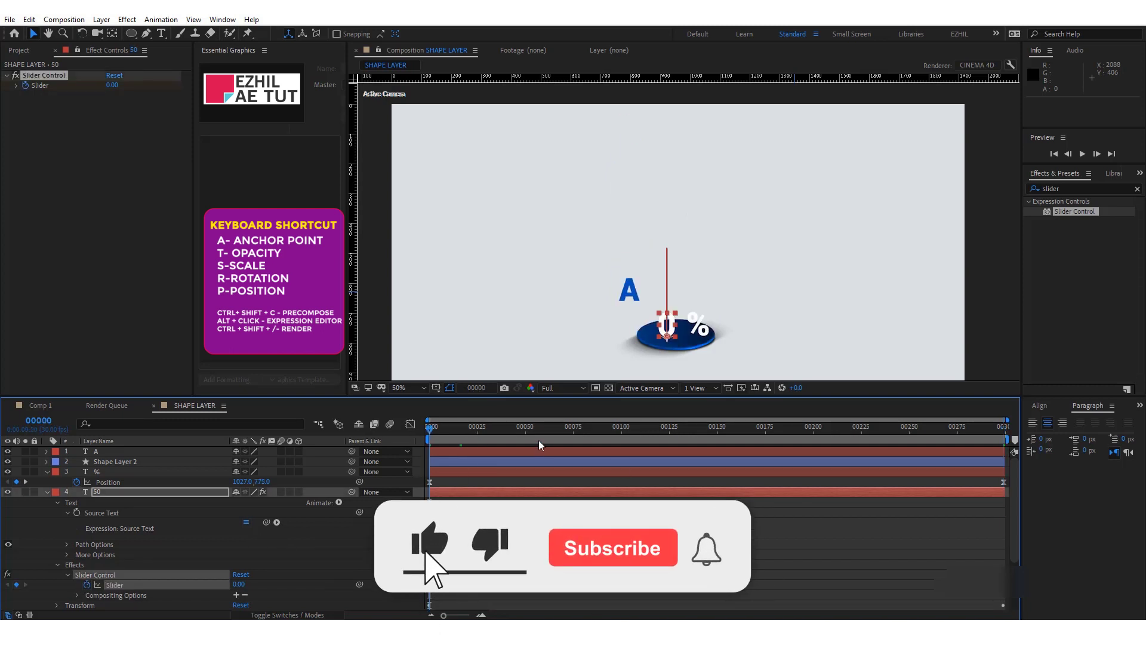
key("End")
left_click(242, 584)
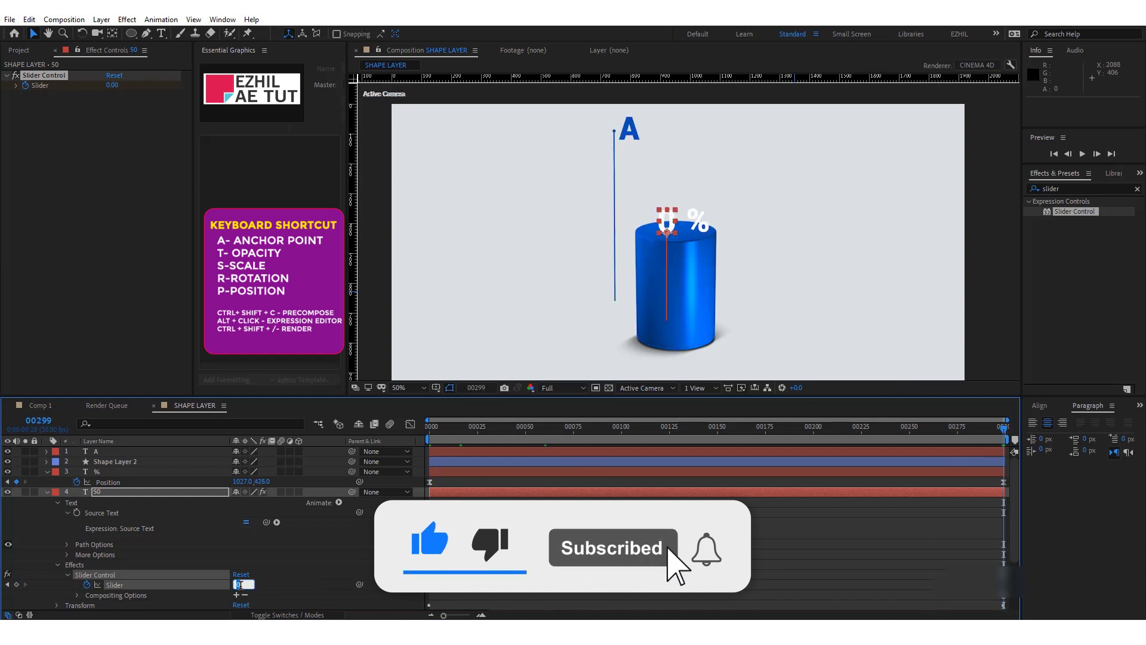
type("50")
key("Return")
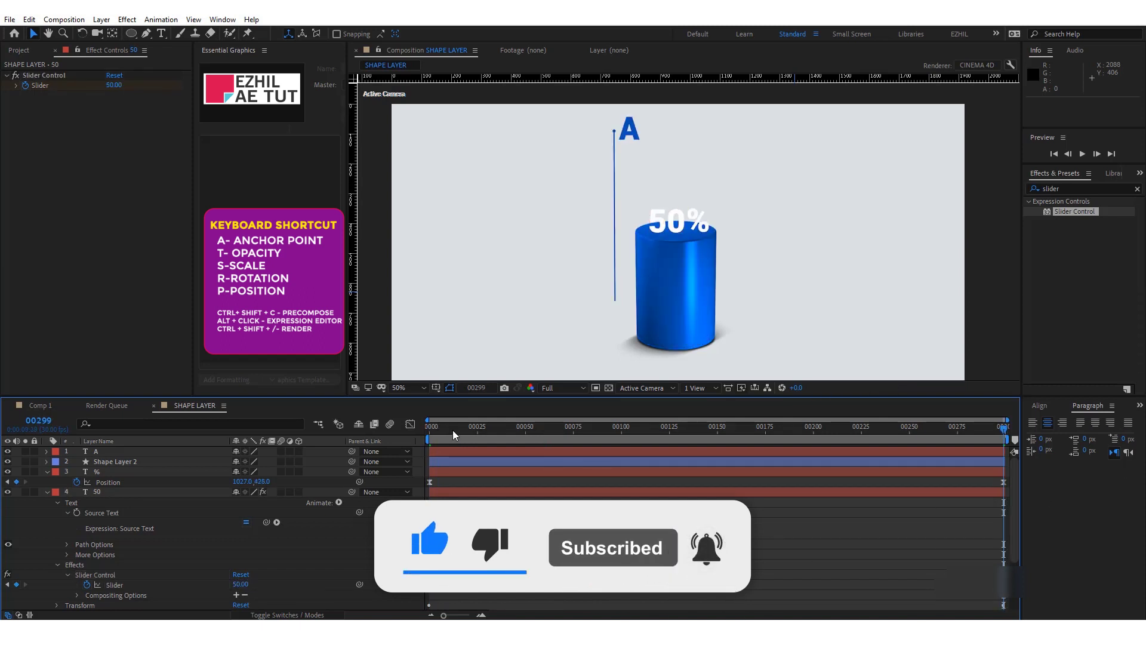
key("Home")
left_click_drag(465, 432, 1005, 457)
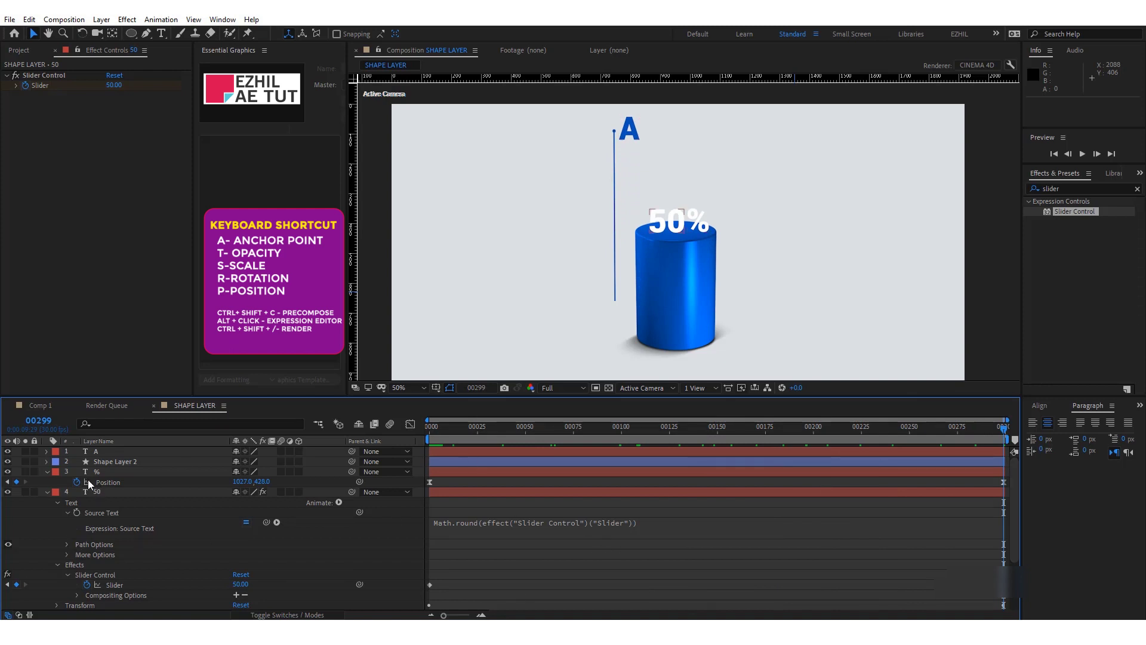
left_click_drag(573, 436, 538, 435)
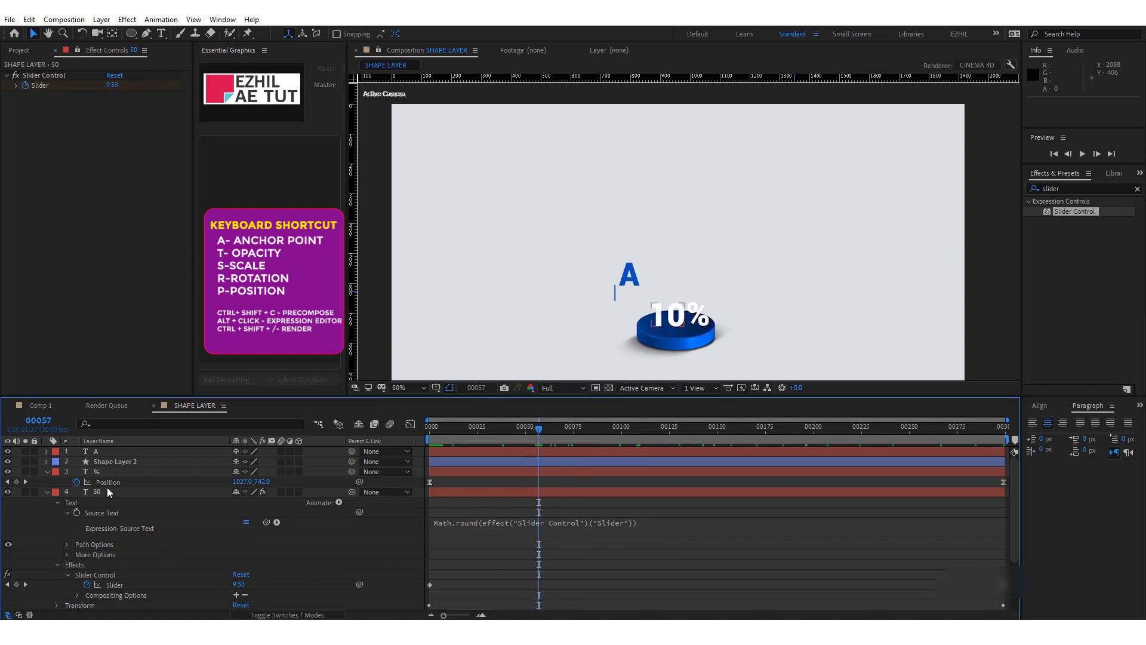
- Add Null 2, place it at the lower right of the 10% text, and parent % to it
left_click(98, 471)
key("ctrl+alt+shift+y")
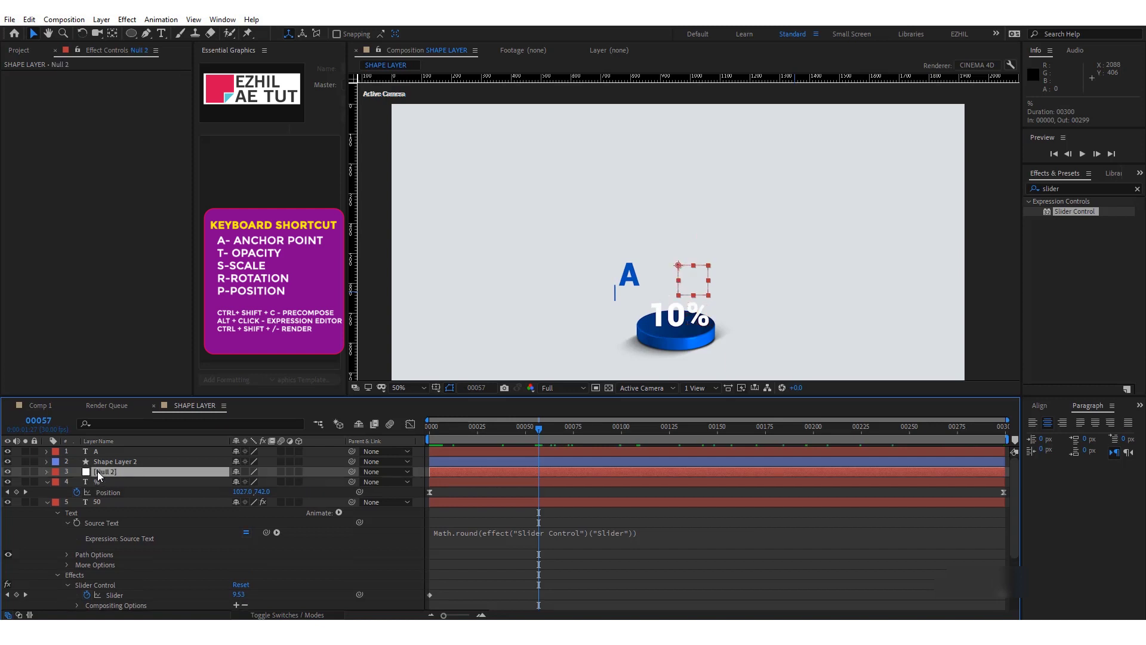
left_click(102, 19)
mouse_move(119, 33)
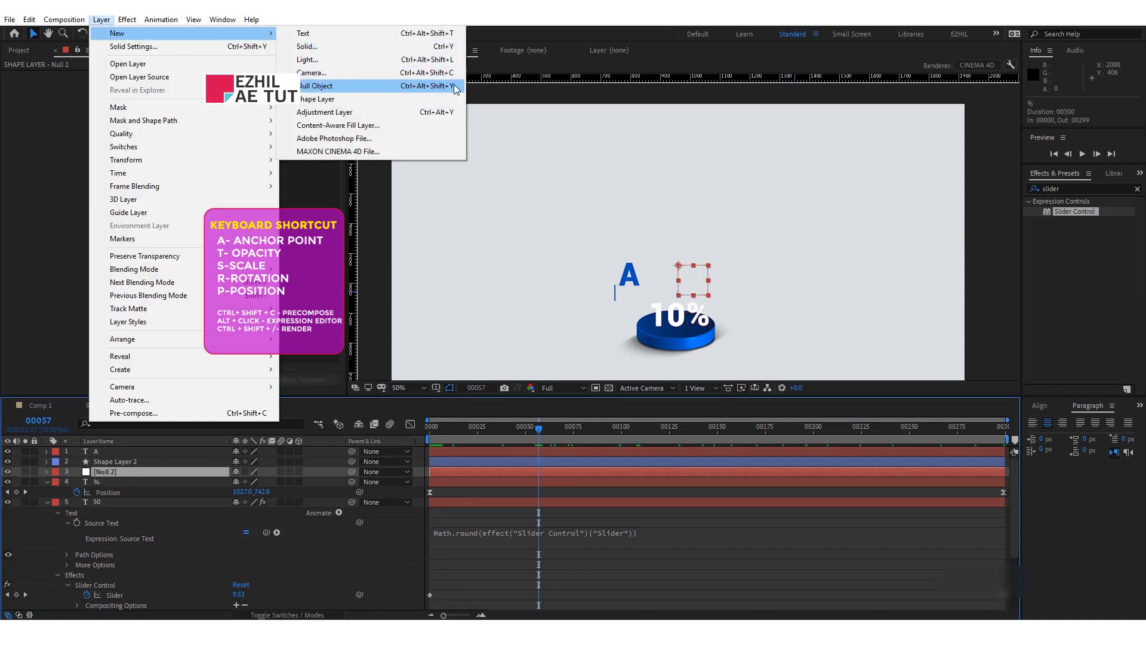
left_click(517, 567)
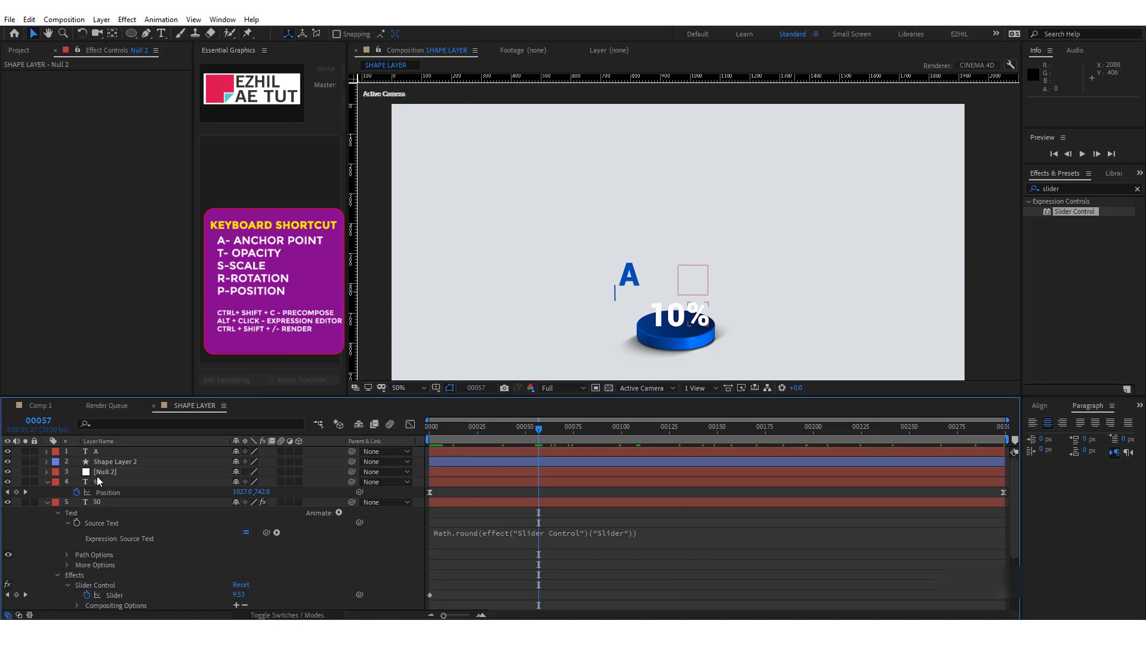
left_click(105, 472)
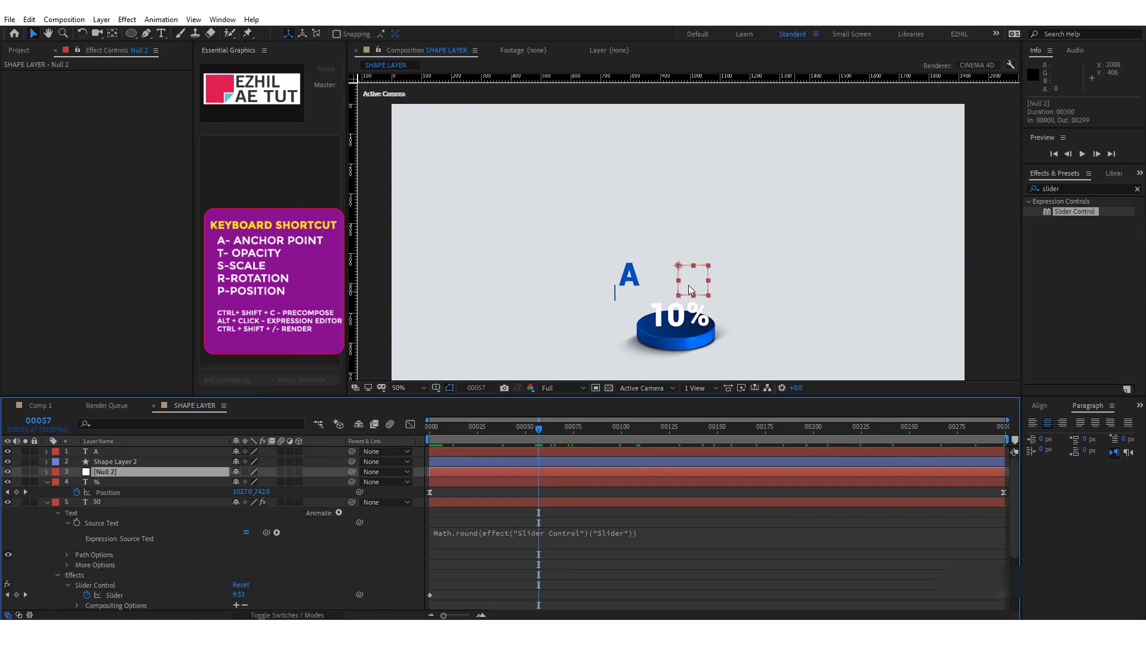
left_click_drag(689, 291, 708, 341)
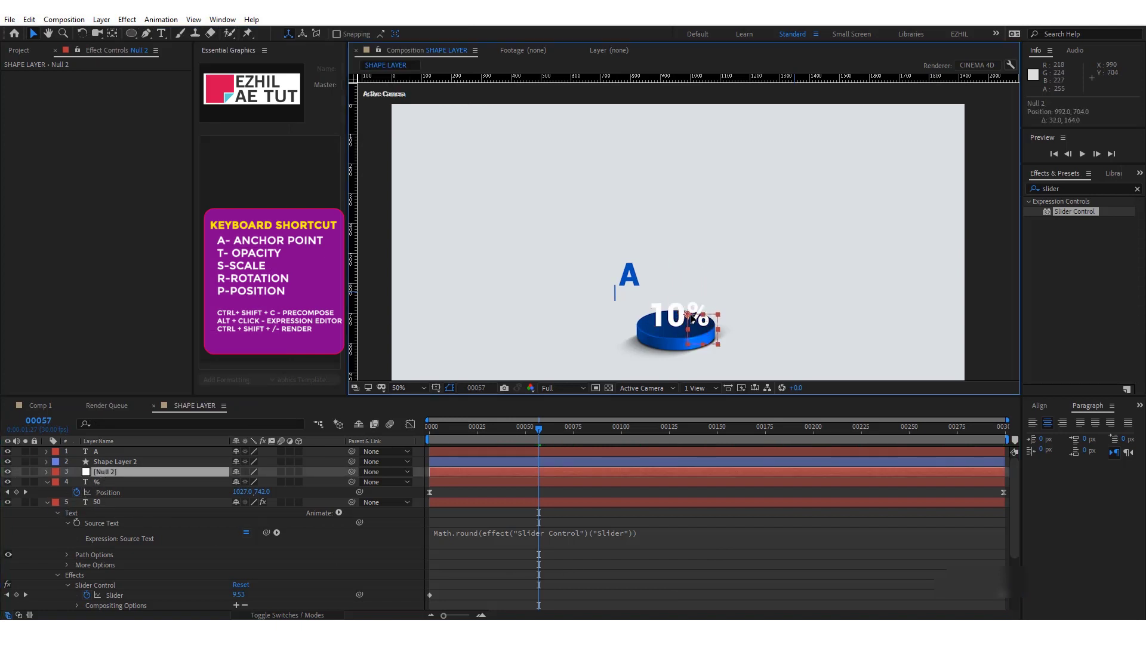
left_click(113, 482)
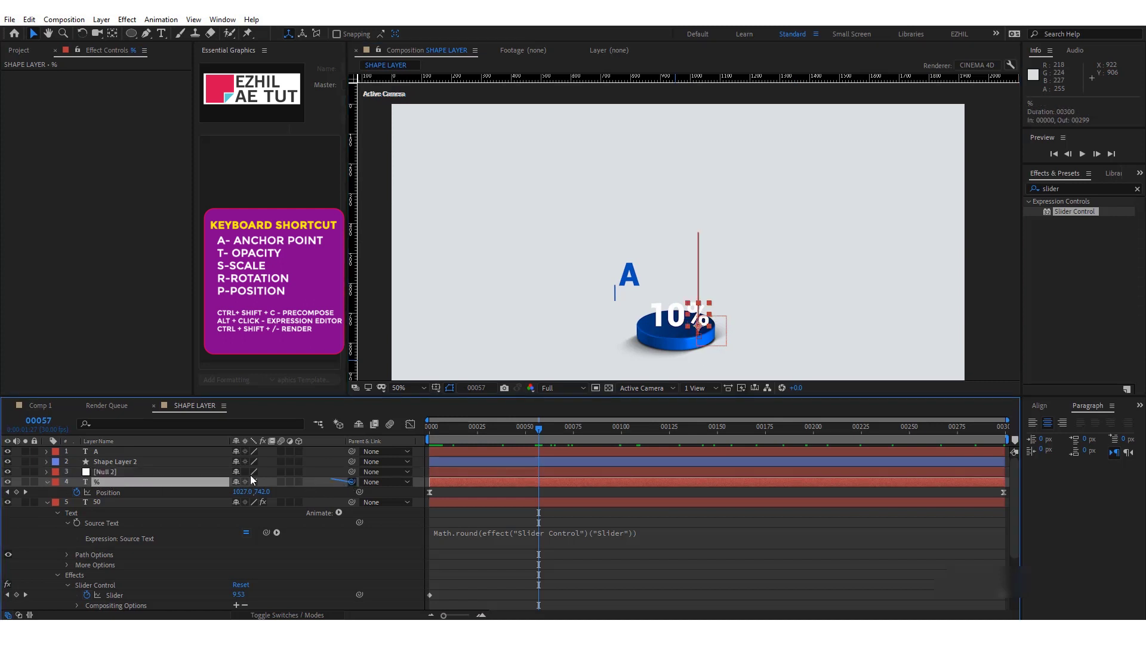
left_click_drag(251, 477, 121, 471)
- Keyframe Null 2's Position, nudging it to 986, 710 on frame 56, and scrub to check
left_click(47, 471)
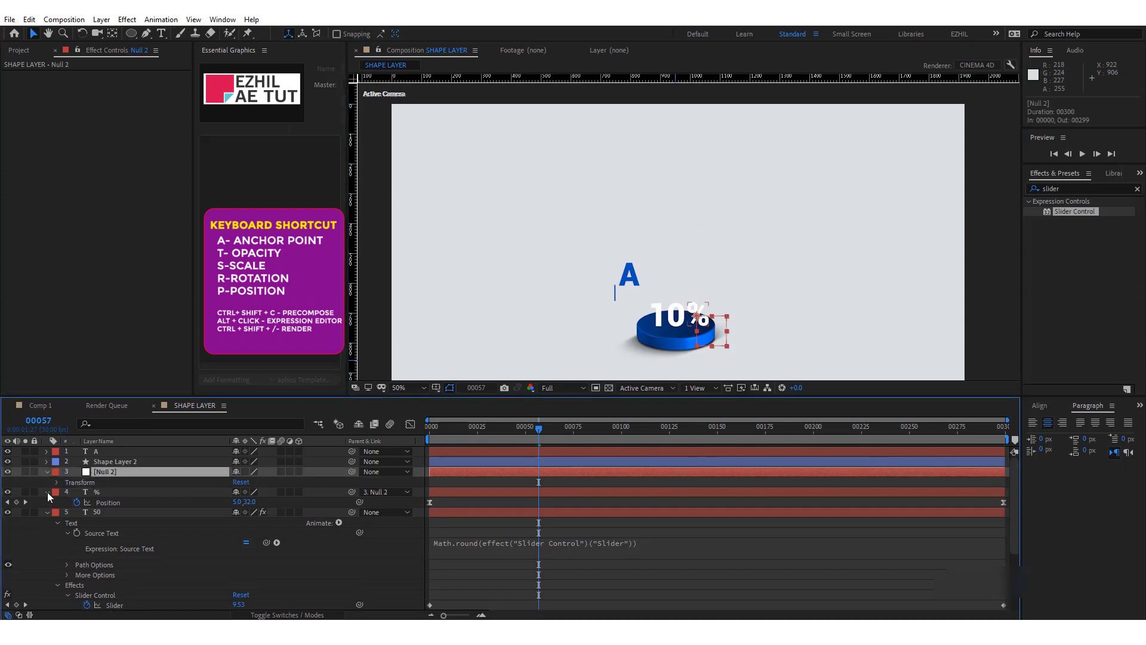
left_click(57, 482)
left_click(76, 502)
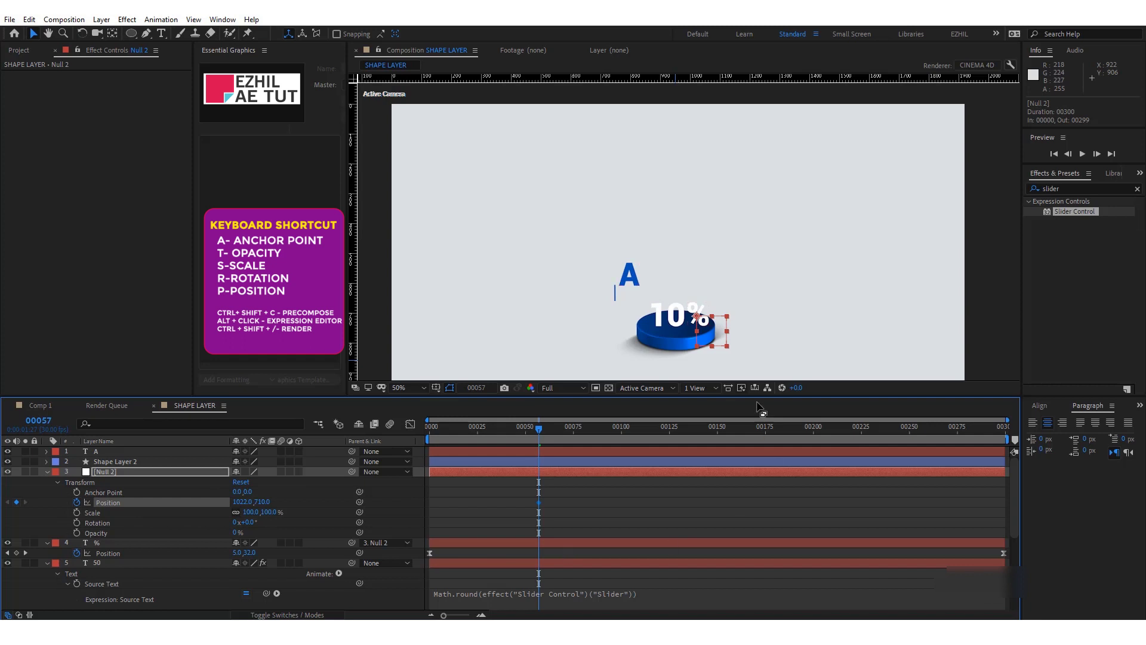
key("Page_Up")
key("shift+Left")
key("shift+Left")
key("shift+Left")
key("shift+Left")
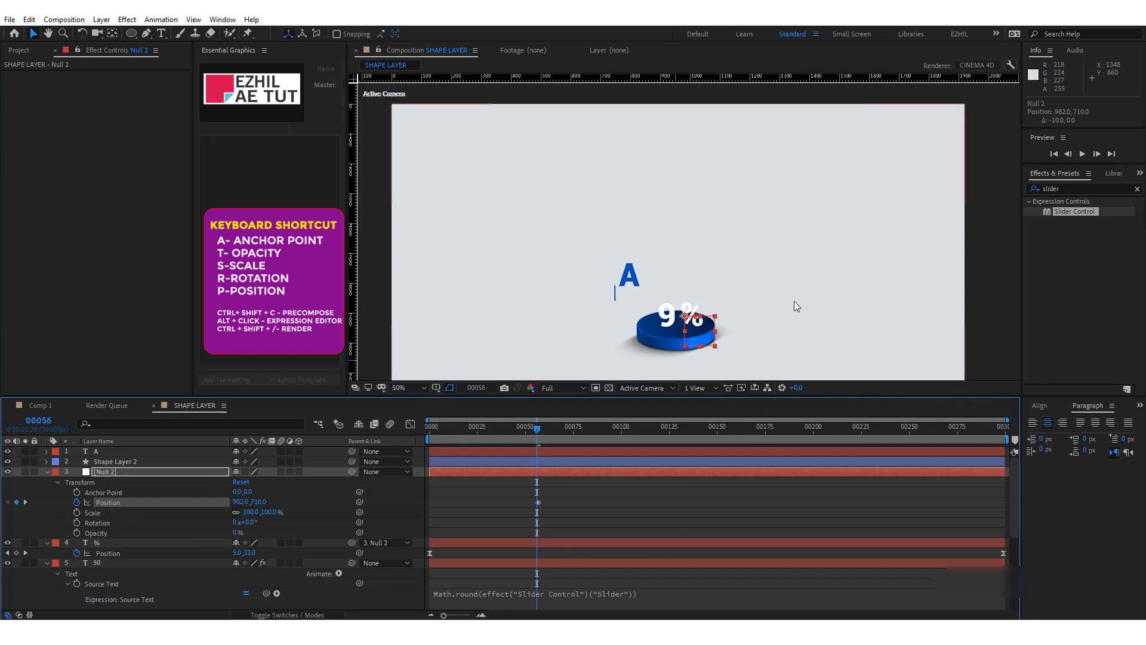
key("Right")
key("Right")
key("Right")
key("Right")
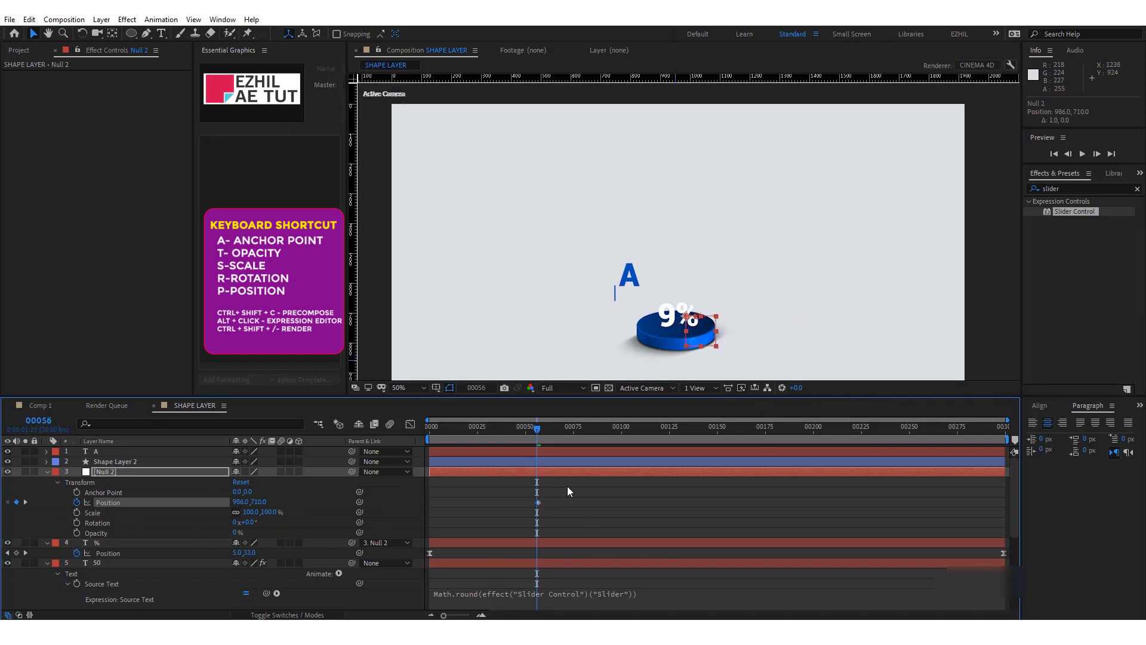
key("Page_Down")
left_click(662, 525)
left_click_drag(507, 434, 1005, 464)
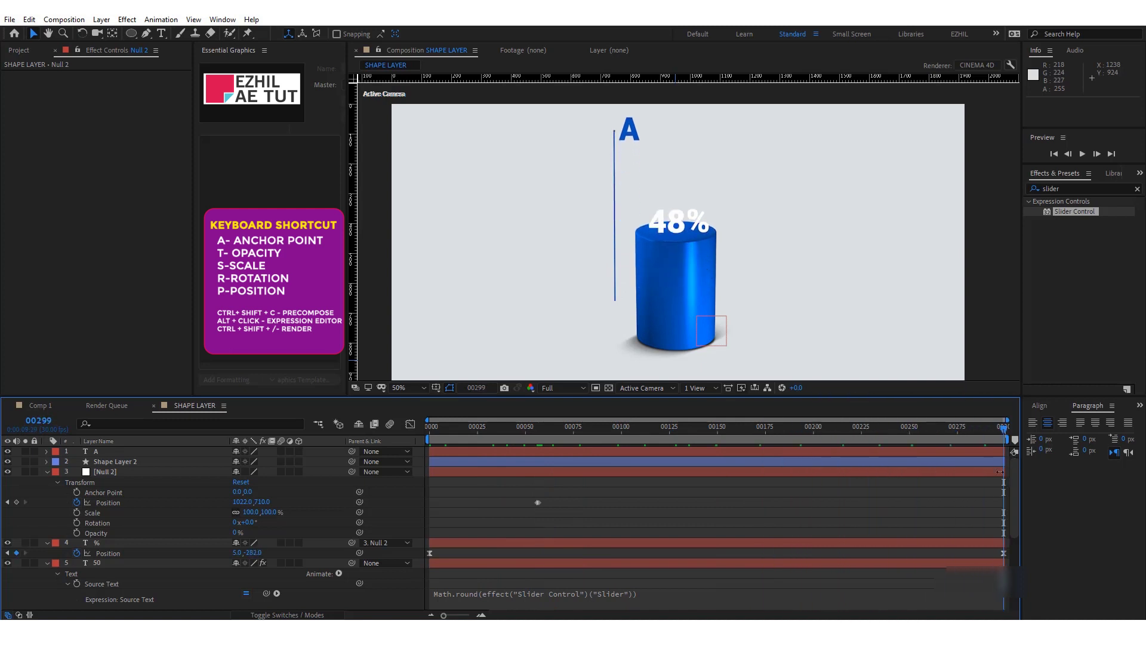
- Preview the animation to frame 285 and add the composition to the Render Queue
key("space")
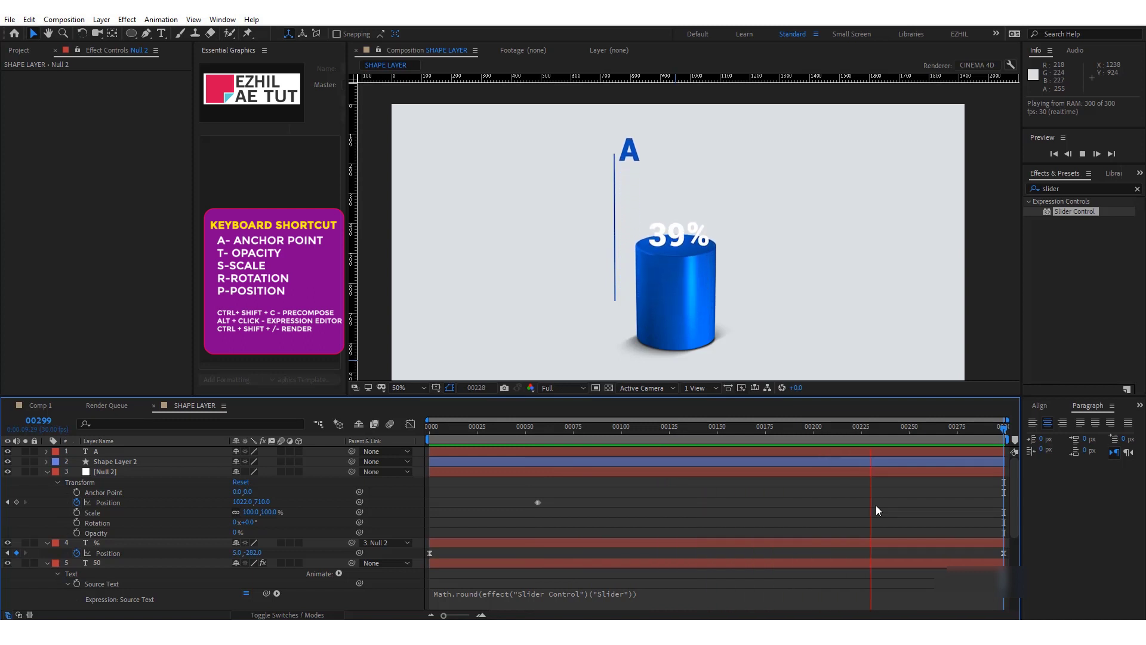
left_click(976, 424)
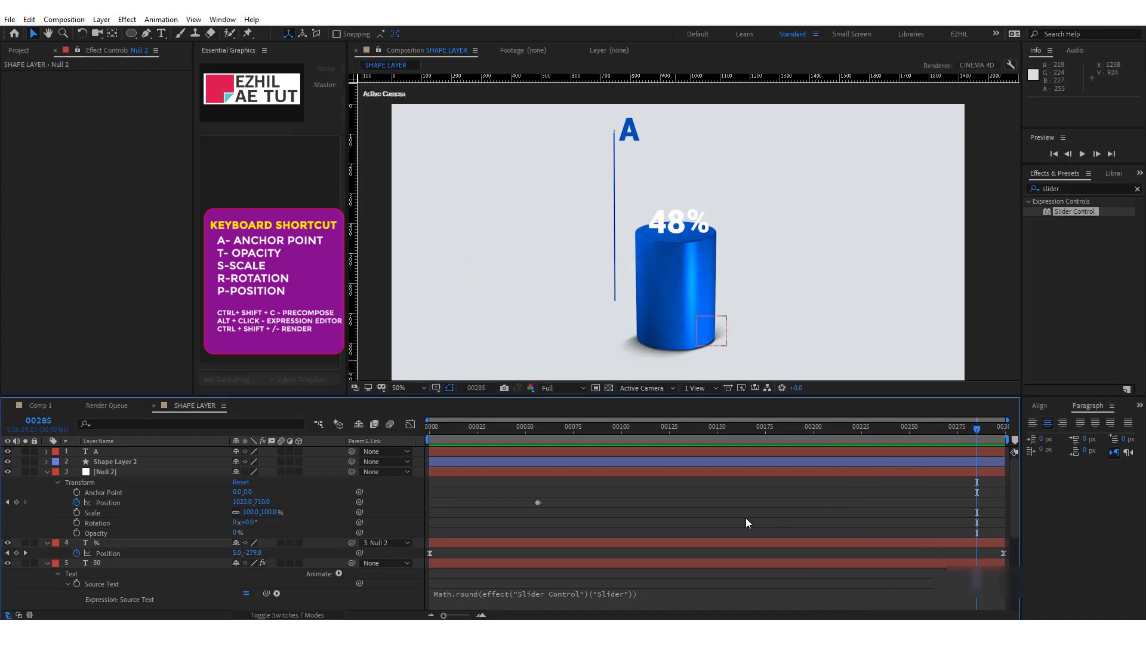
key("ctrl+shift+slash")
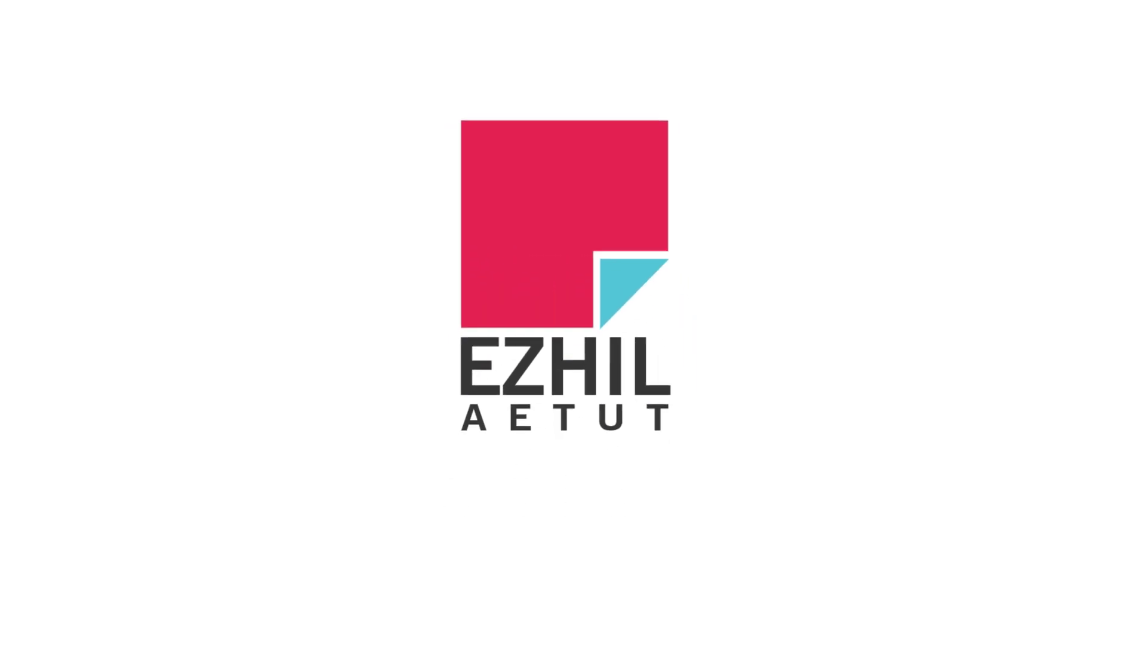